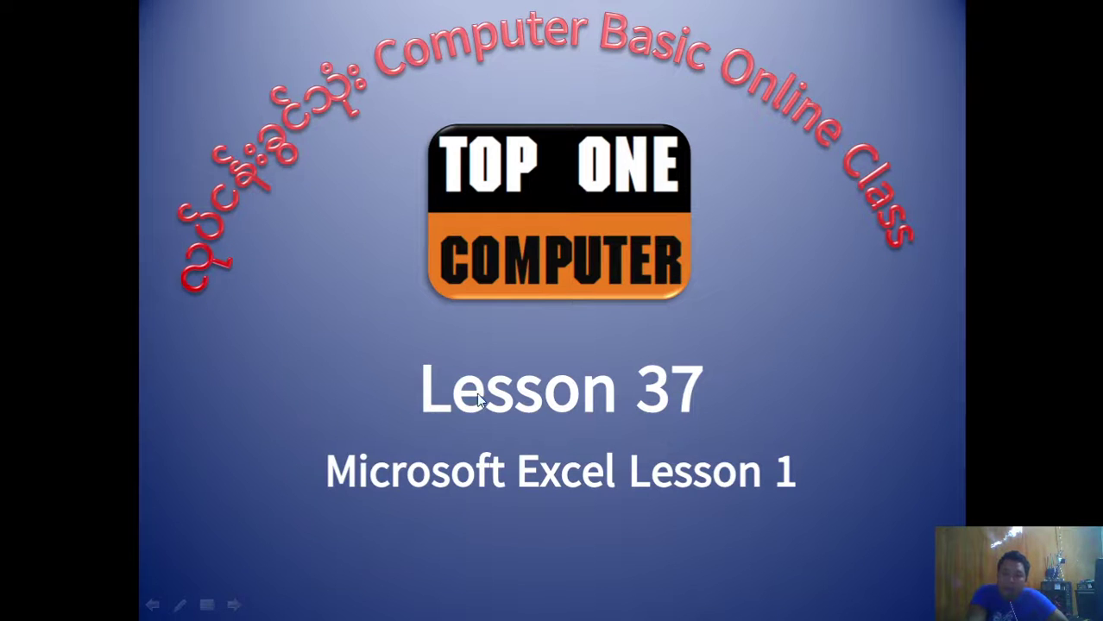
# - Advance to the staff table slide, end the slideshow and minimize PowerPoint
pyautogui.click(740, 291)
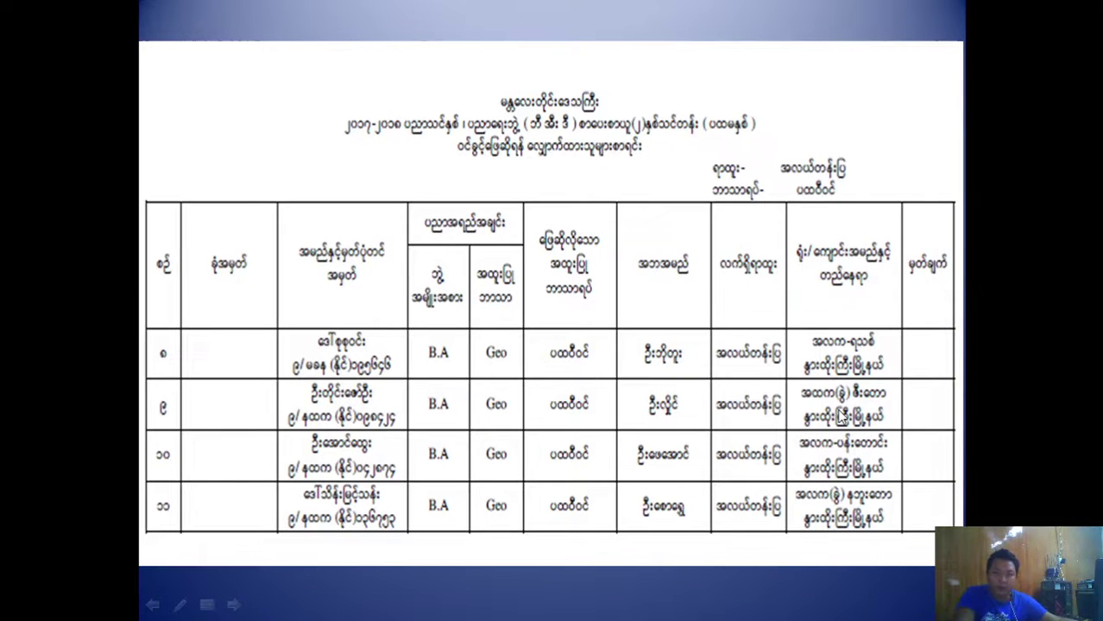
pyautogui.rightClick(877, 235)
pyautogui.click(921, 436)
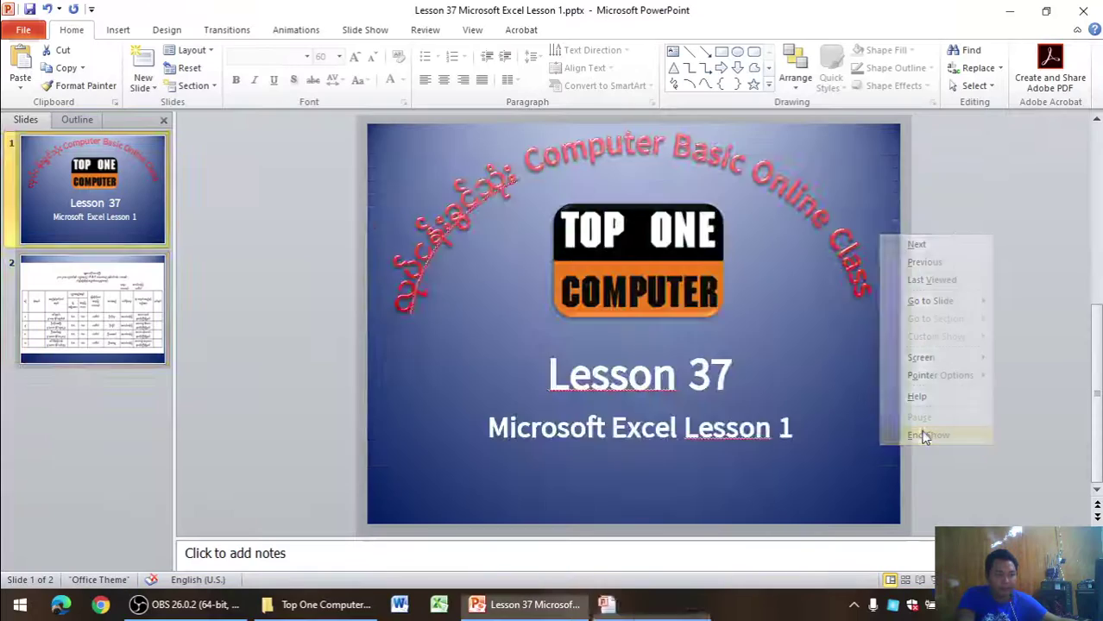
pyautogui.click(1009, 10)
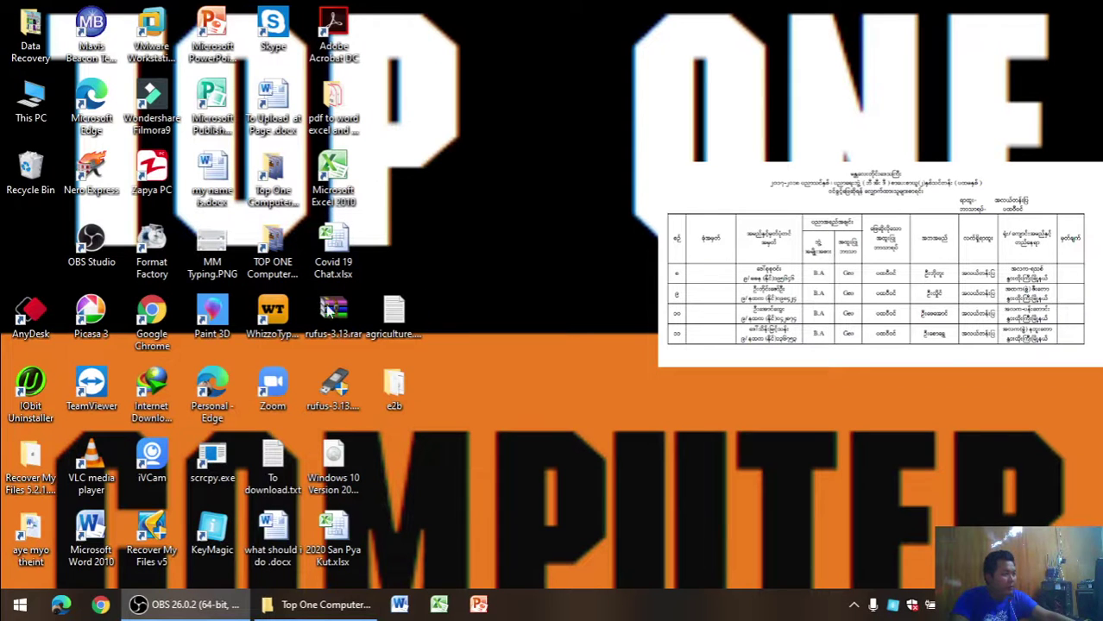
# - Open the MS Excel Lesson folder inside the Top One Computer Basic Online Class folder
pyautogui.doubleClick(290, 173)
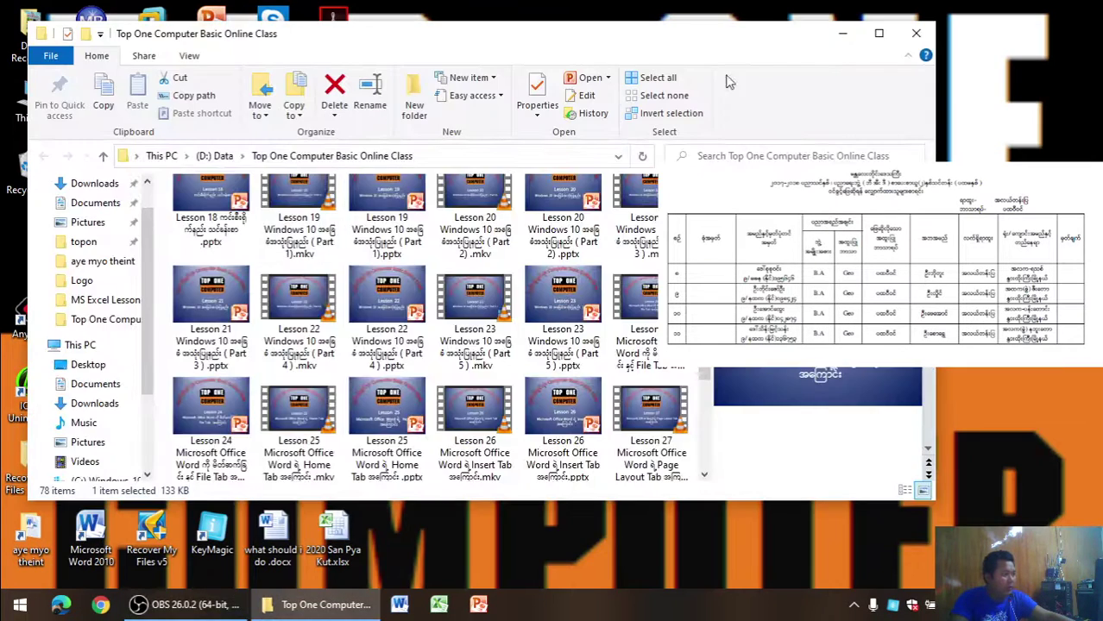
pyautogui.click(878, 32)
pyautogui.scroll(3, 416, 422)
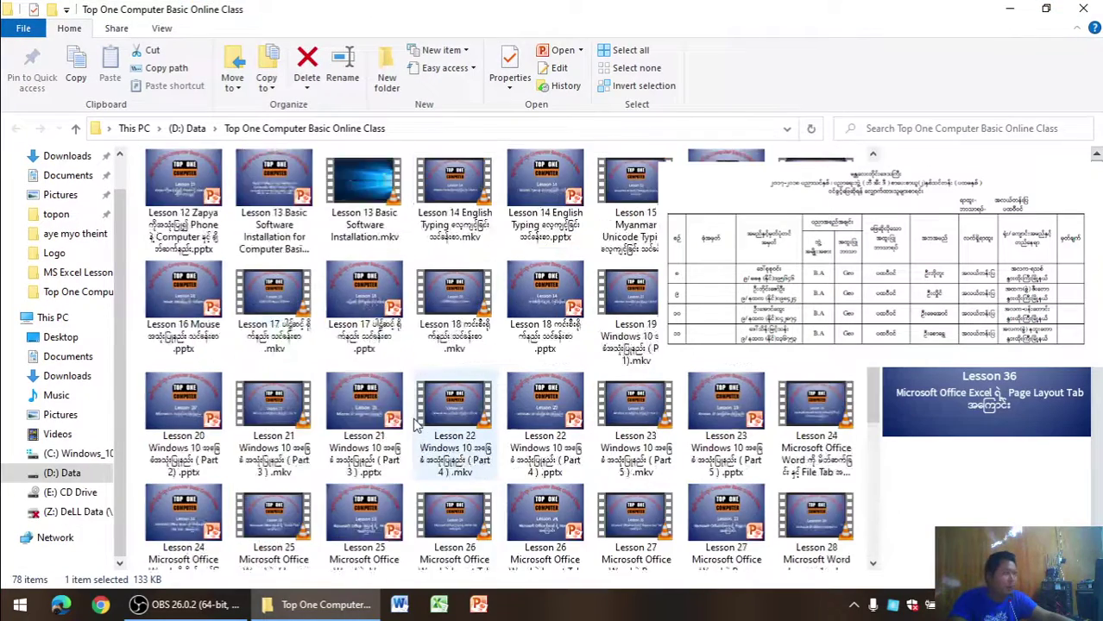
pyautogui.scroll(5, 417, 423)
pyautogui.doubleClick(366, 207)
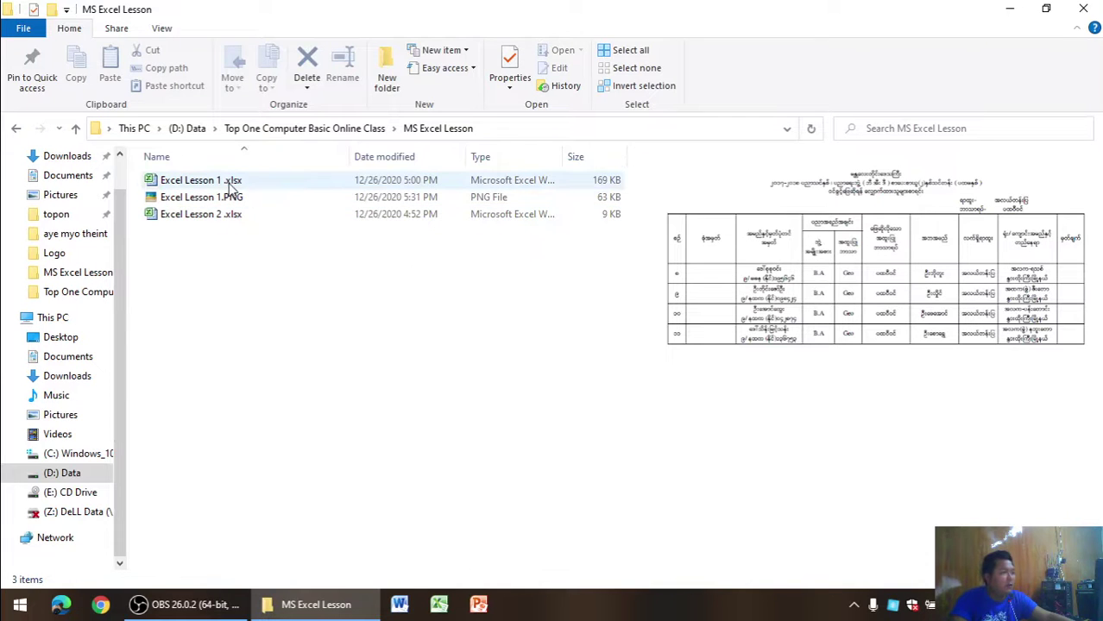
# - Create a new Excel worksheet named 'MS Excel Lesson 1' and open it
pyautogui.rightClick(241, 271)
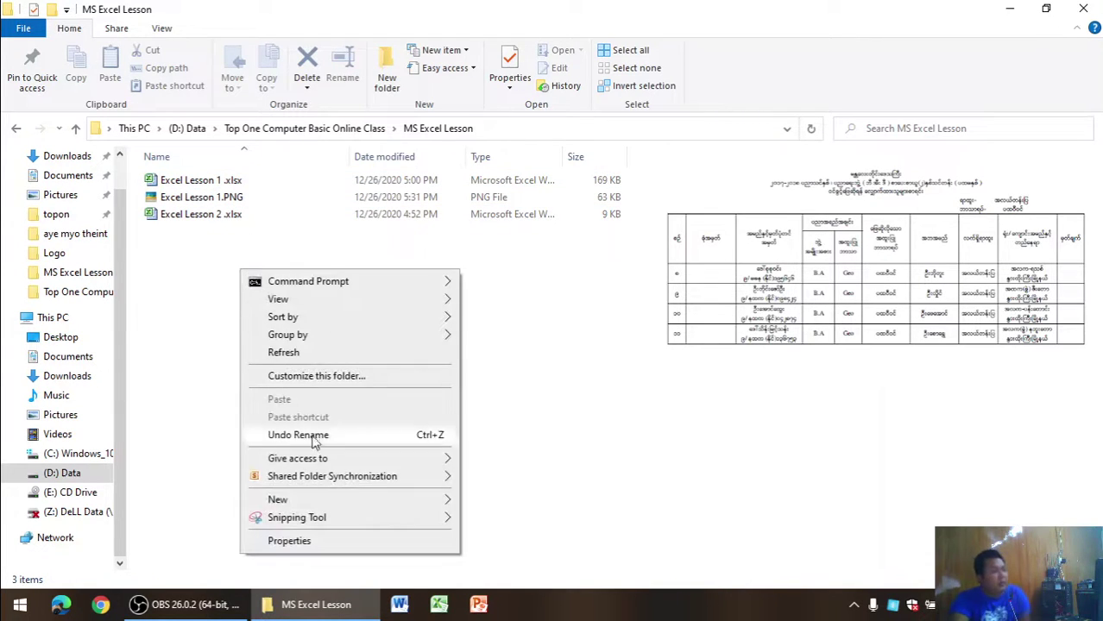
pyautogui.click(387, 500)
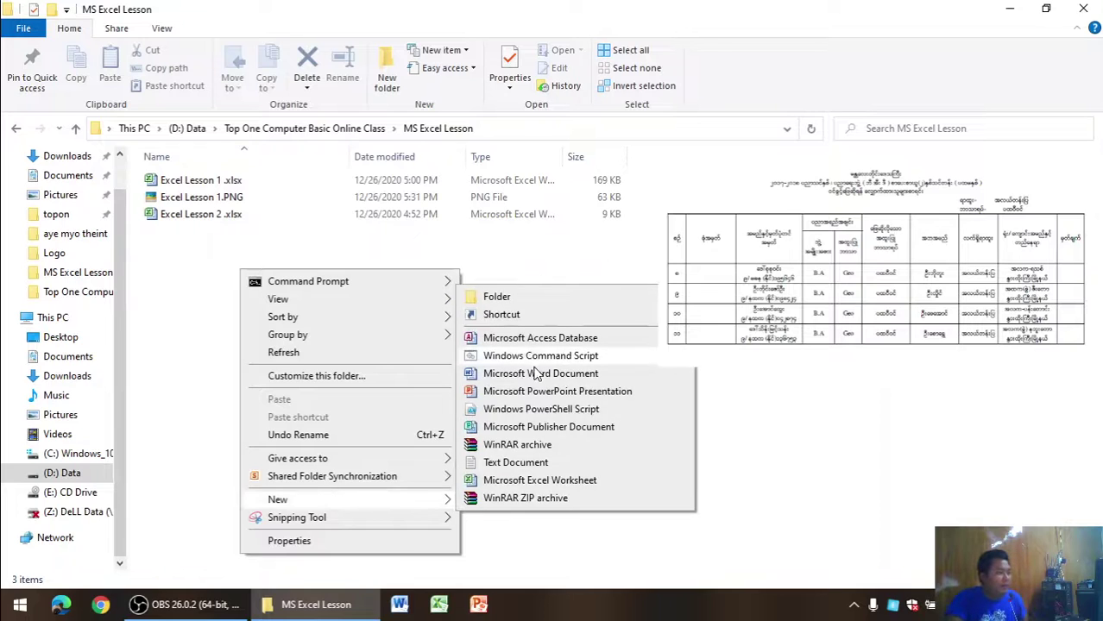
pyautogui.click(559, 480)
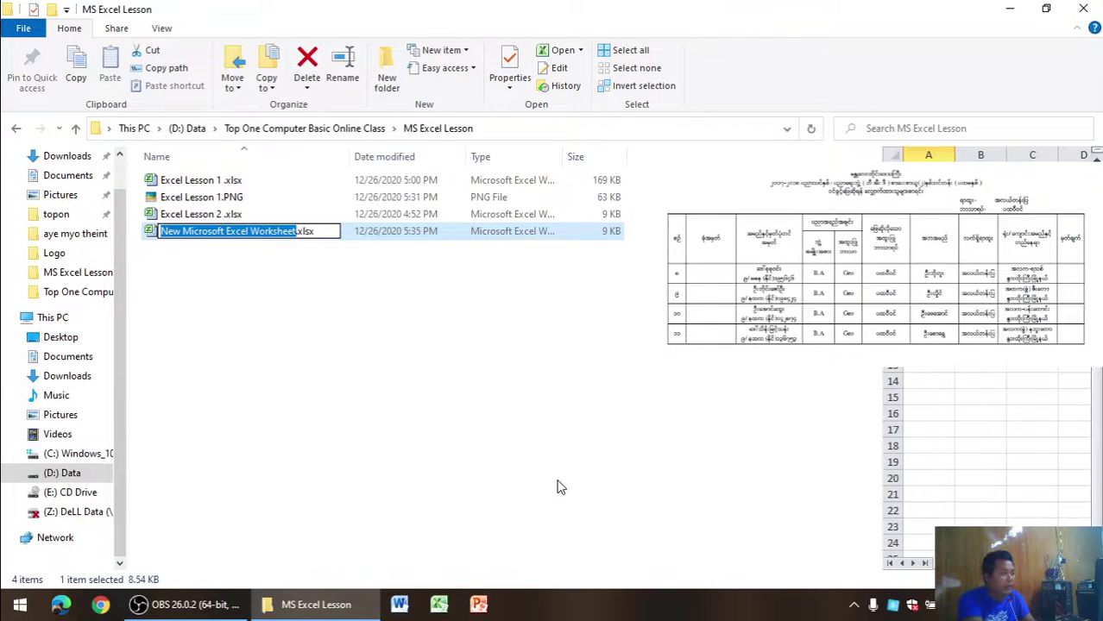
pyautogui.write('M')
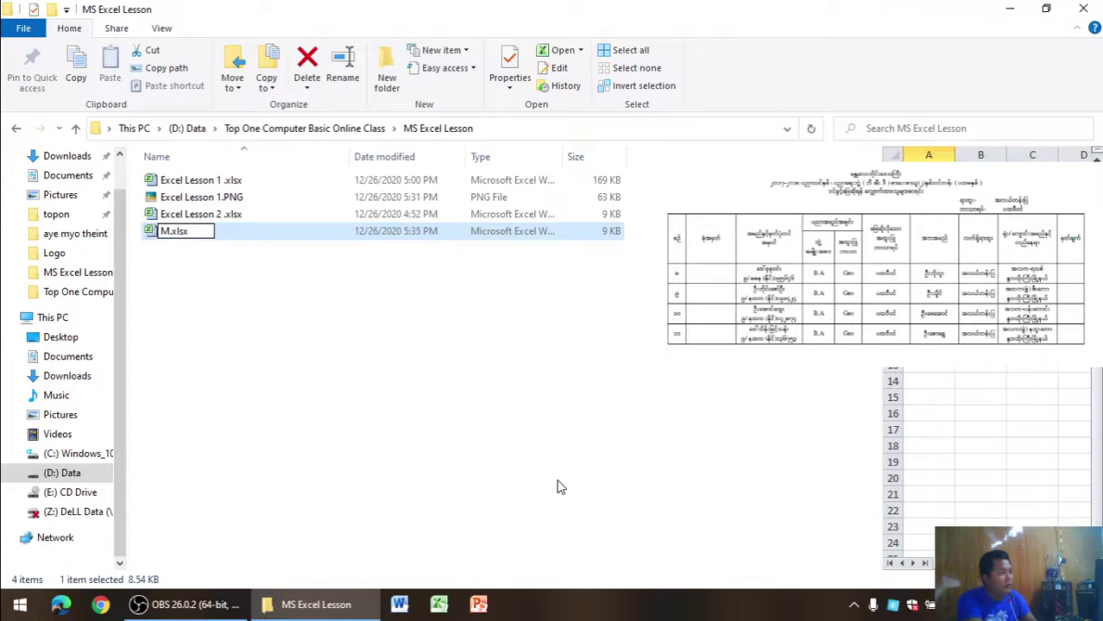
pyautogui.write('S E')
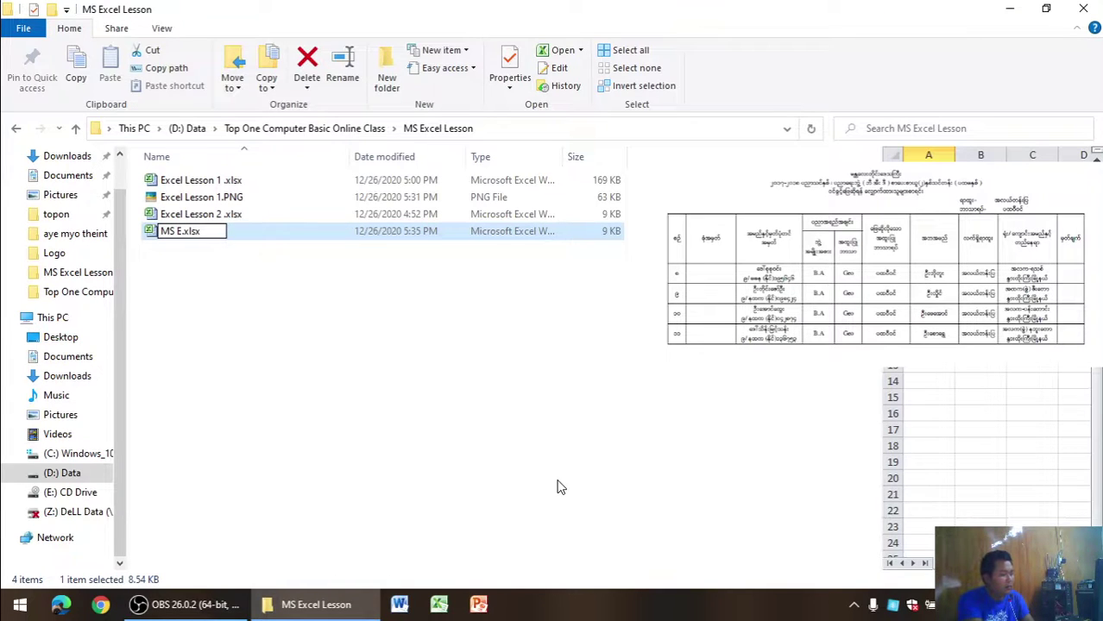
pyautogui.write('xcel LEss')
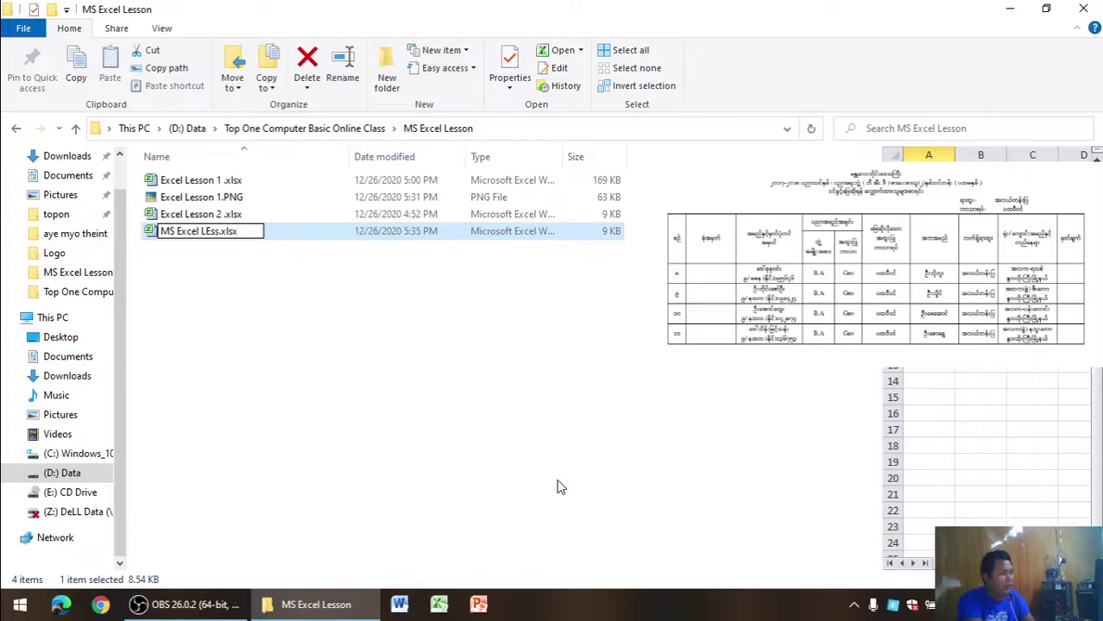
pyautogui.press('BackSpace')
pyautogui.press('BackSpace')
pyautogui.press('BackSpace')
pyautogui.write('esson ')
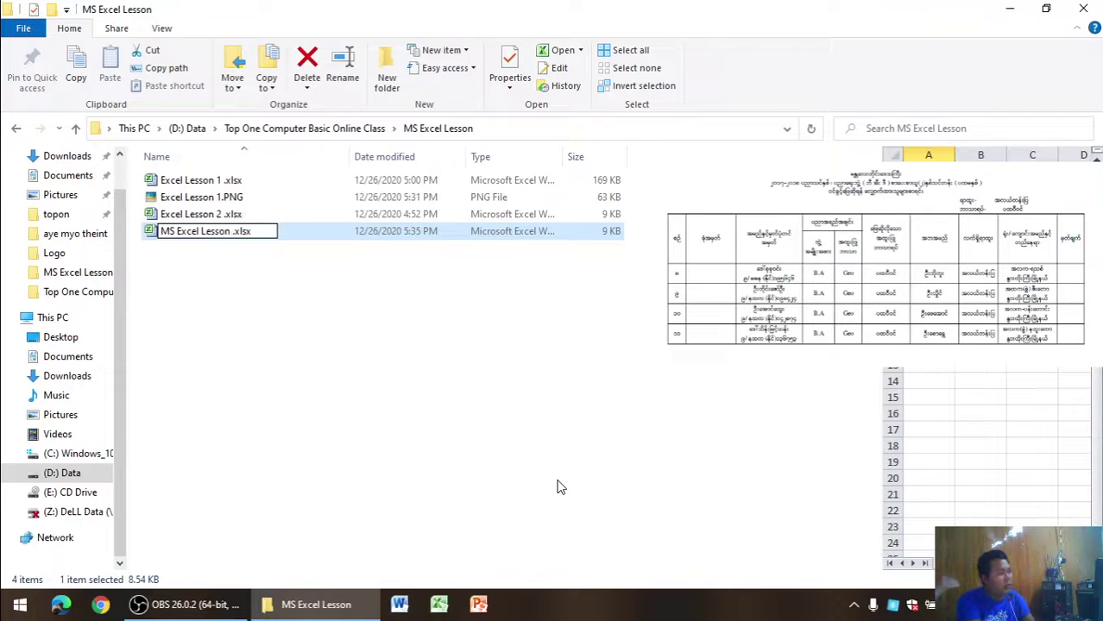
pyautogui.write('1')
pyautogui.press('Return')
pyautogui.press('Return')
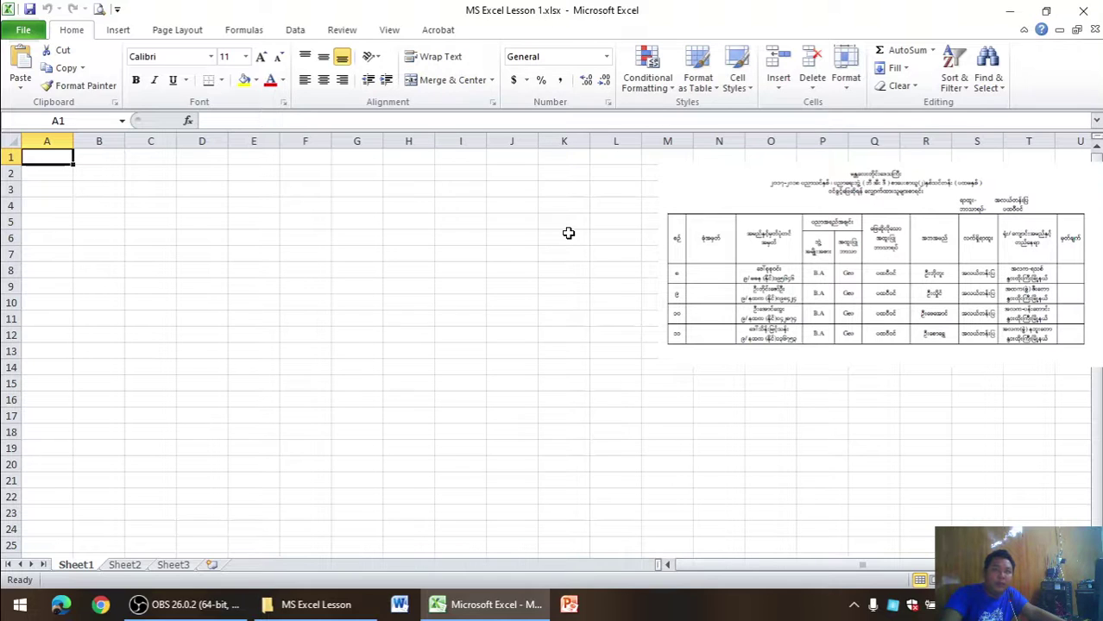
# - Give Sheet1 Narrow margins, Landscape orientation and A4 paper size from Page Layout
pyautogui.click(185, 33)
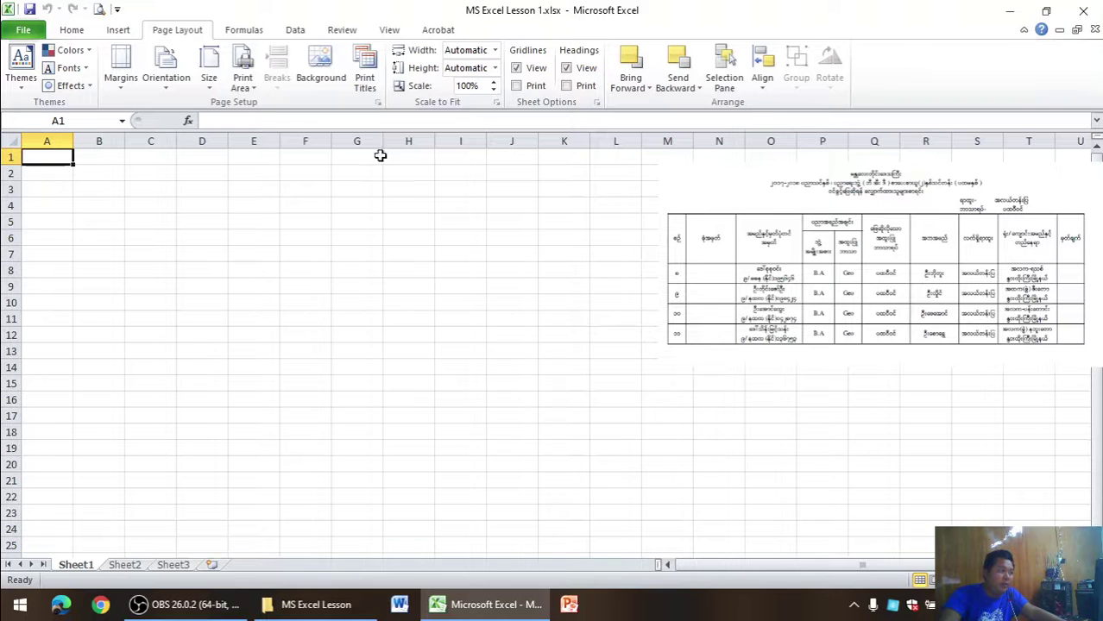
pyautogui.click(118, 74)
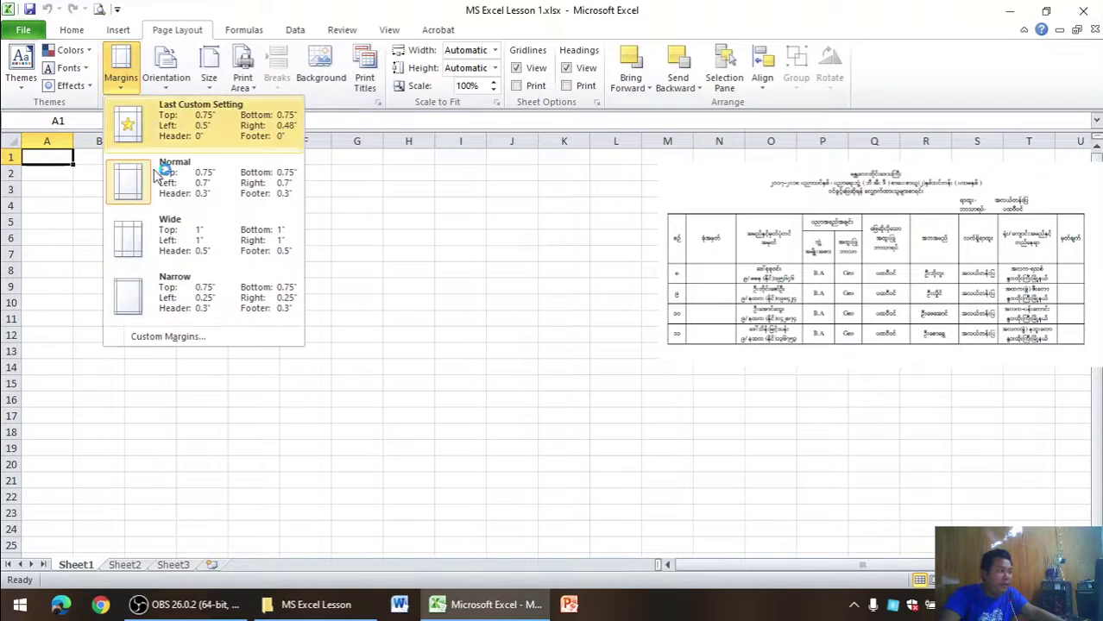
pyautogui.click(198, 288)
pyautogui.click(172, 82)
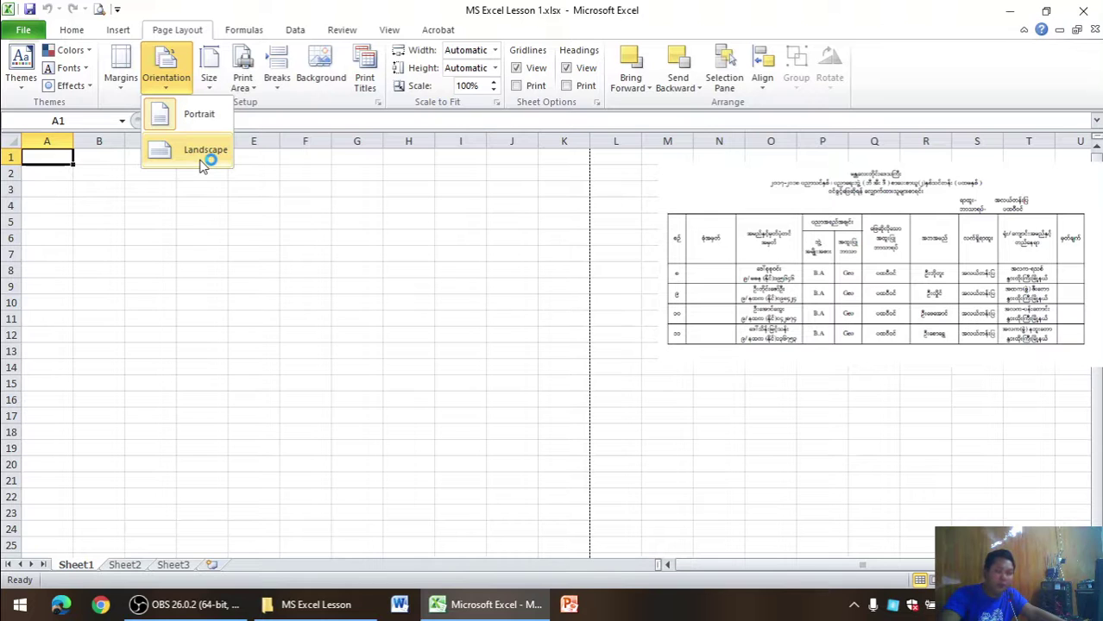
pyautogui.click(209, 76)
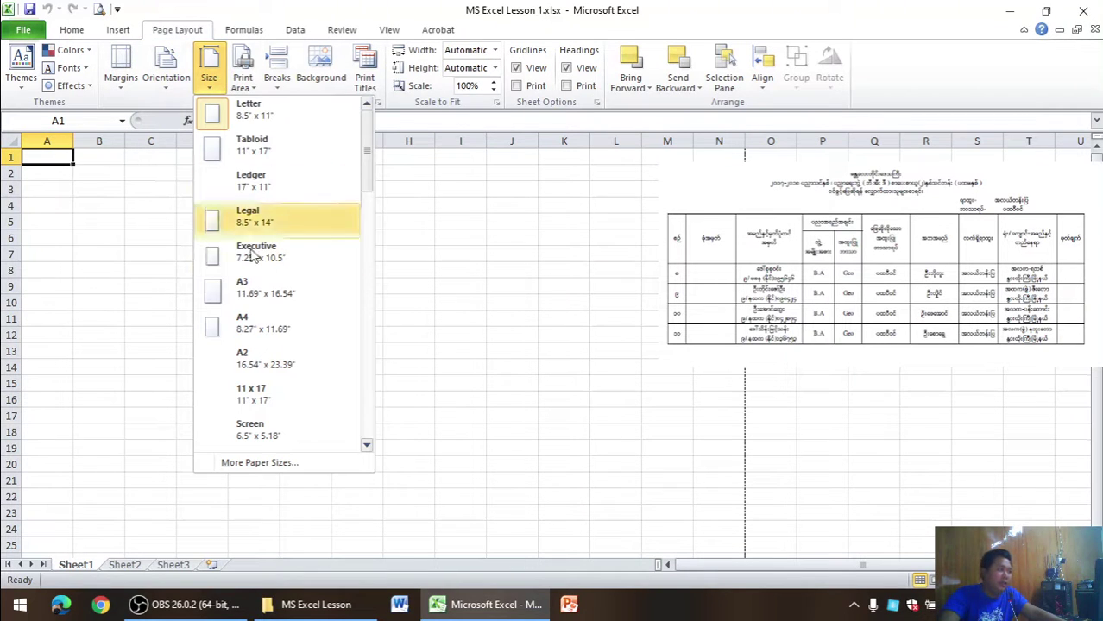
pyautogui.click(259, 325)
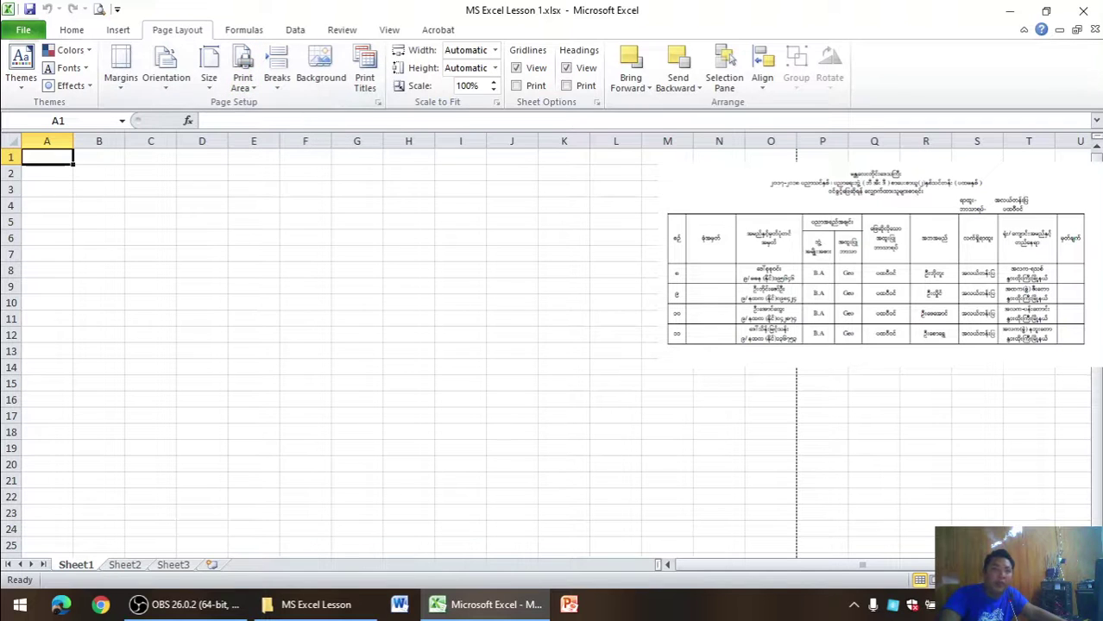
pyautogui.click(74, 31)
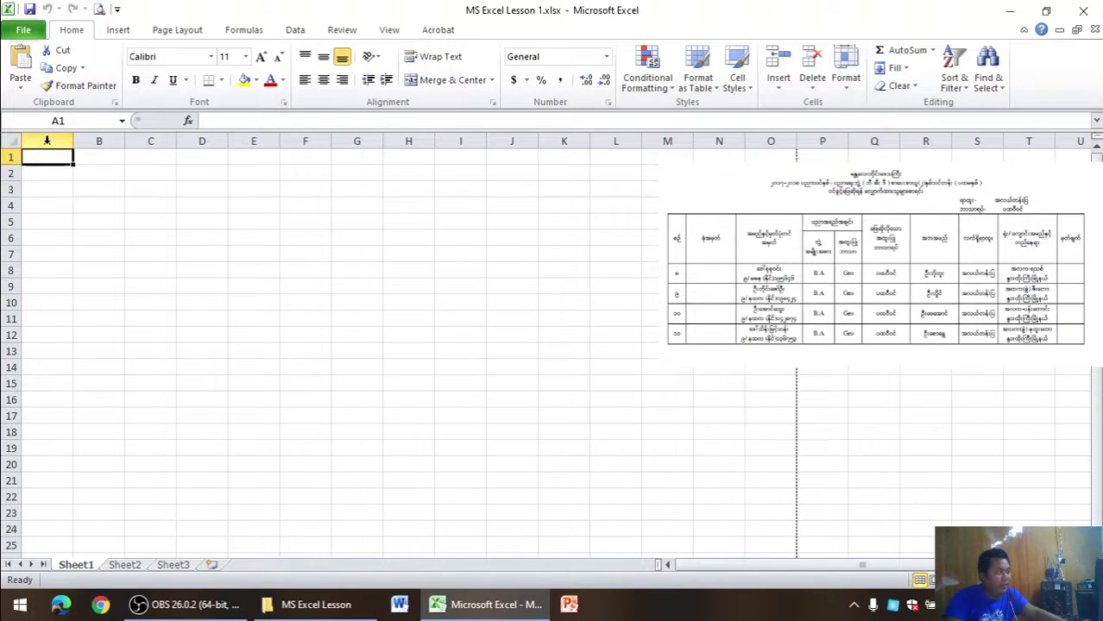
# - Apply the Pyidaungsu font at size 11 to every cell of the sheet
pyautogui.click(10, 141)
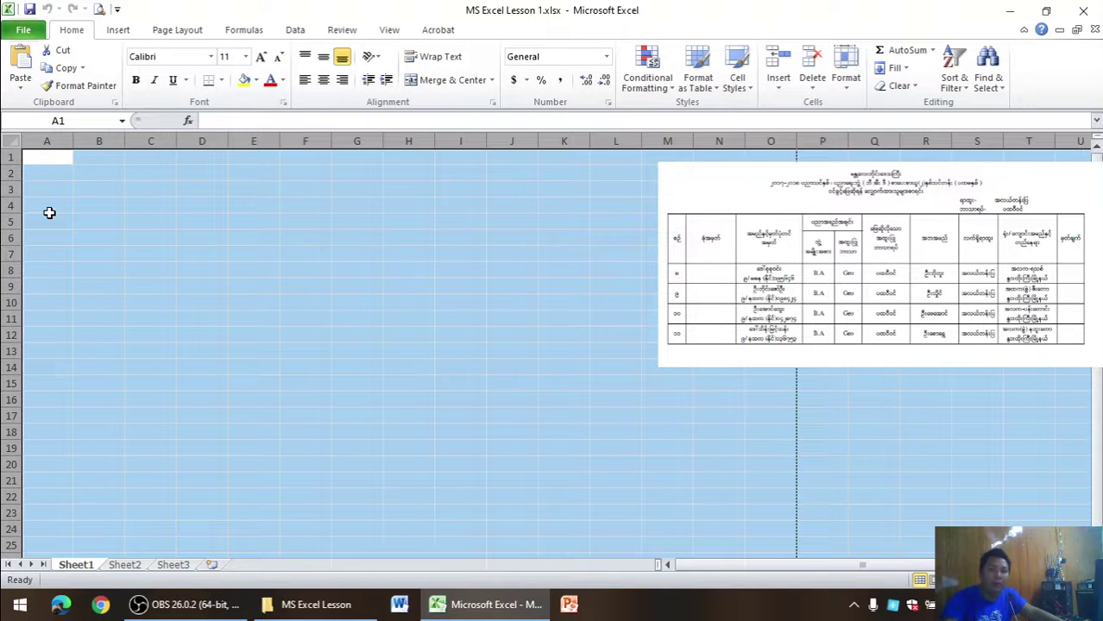
pyautogui.click(211, 57)
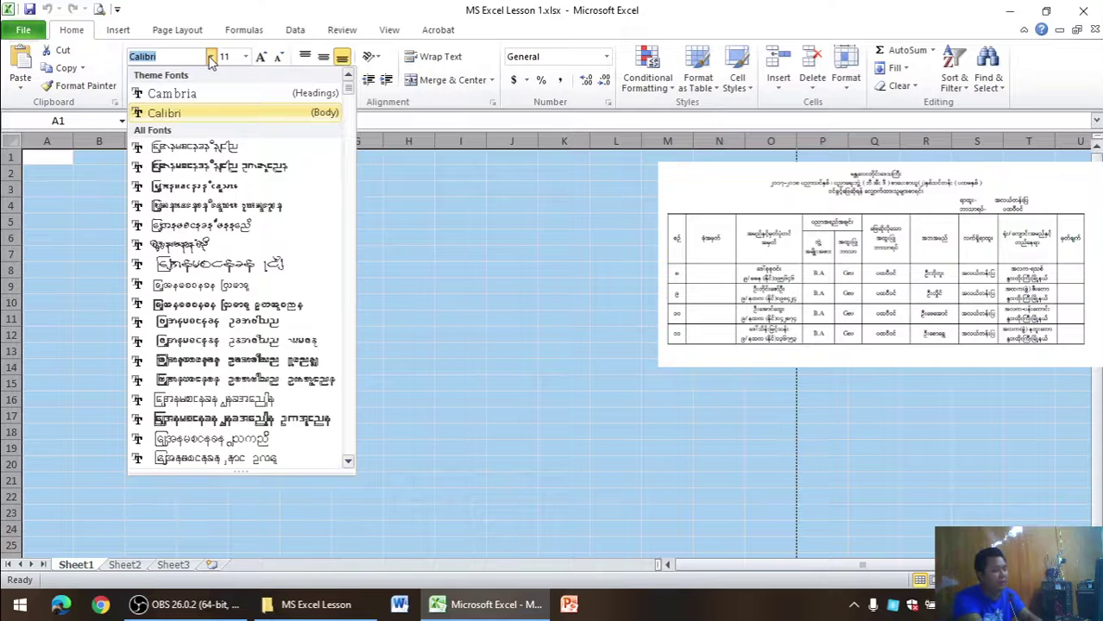
pyautogui.write('Pyidaungsu')
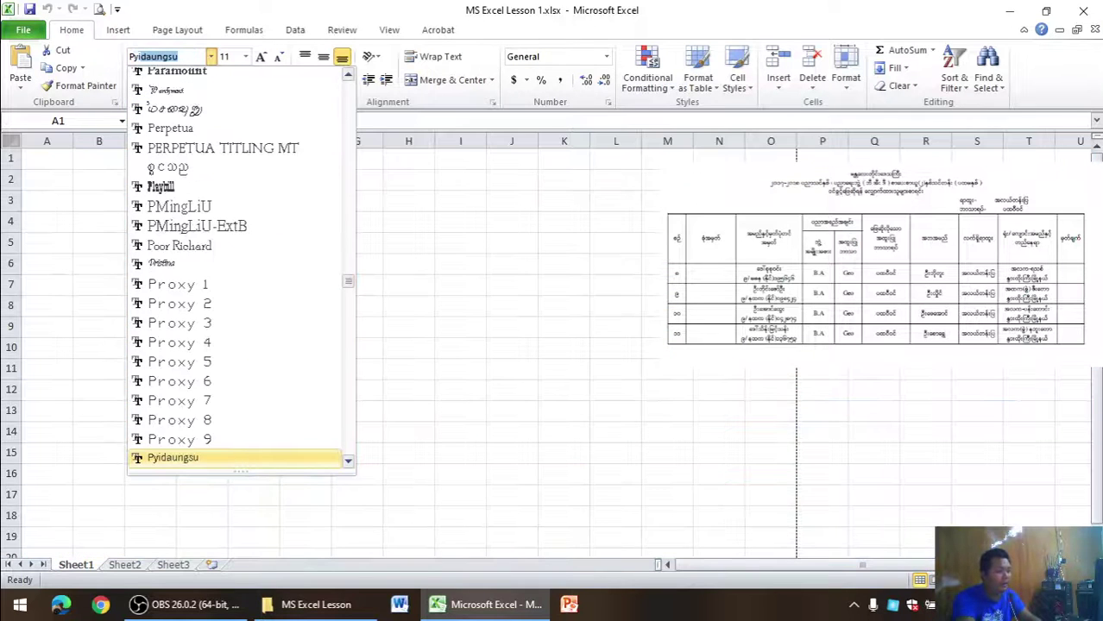
pyautogui.press('Return')
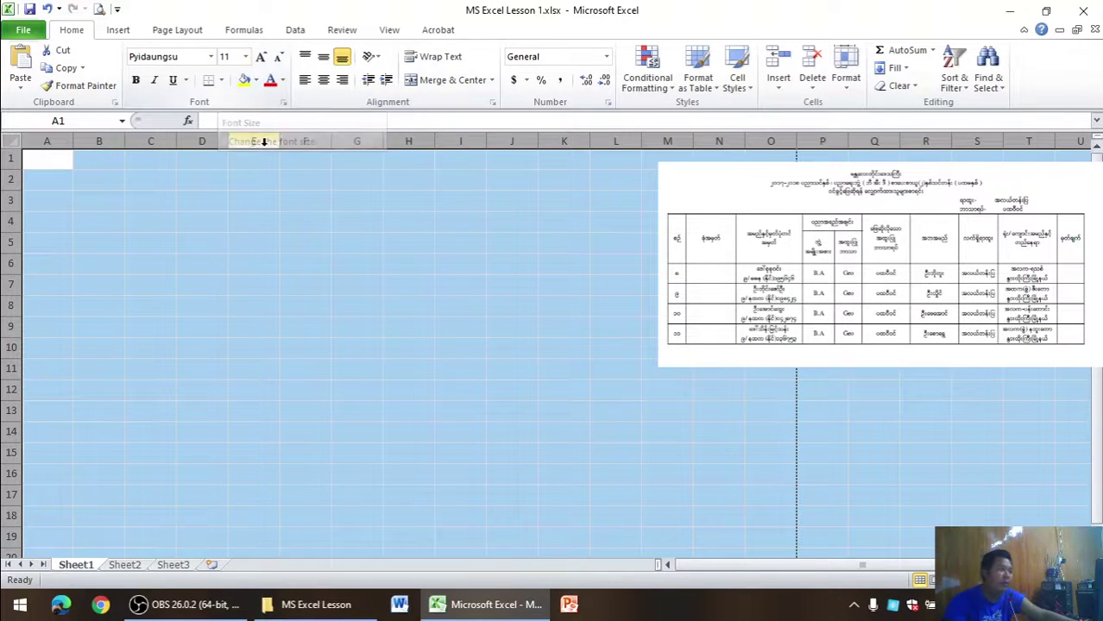
pyautogui.click(289, 219)
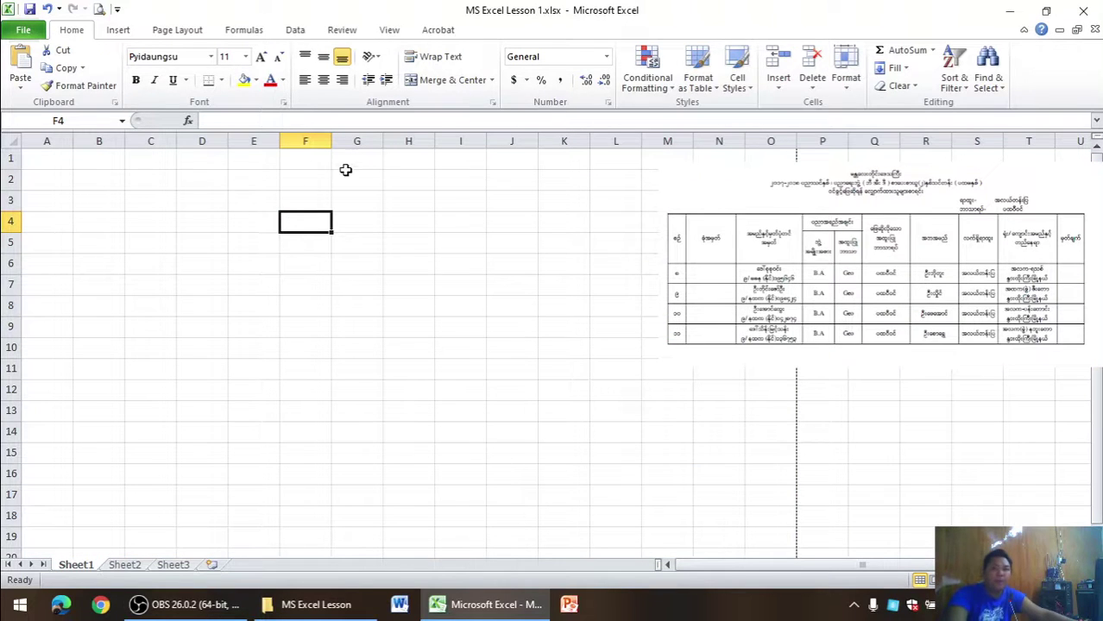
# - View Excel Lesson 1.PNG in Picasa, minimize it, and open Excel's print preview
pyautogui.click(335, 609)
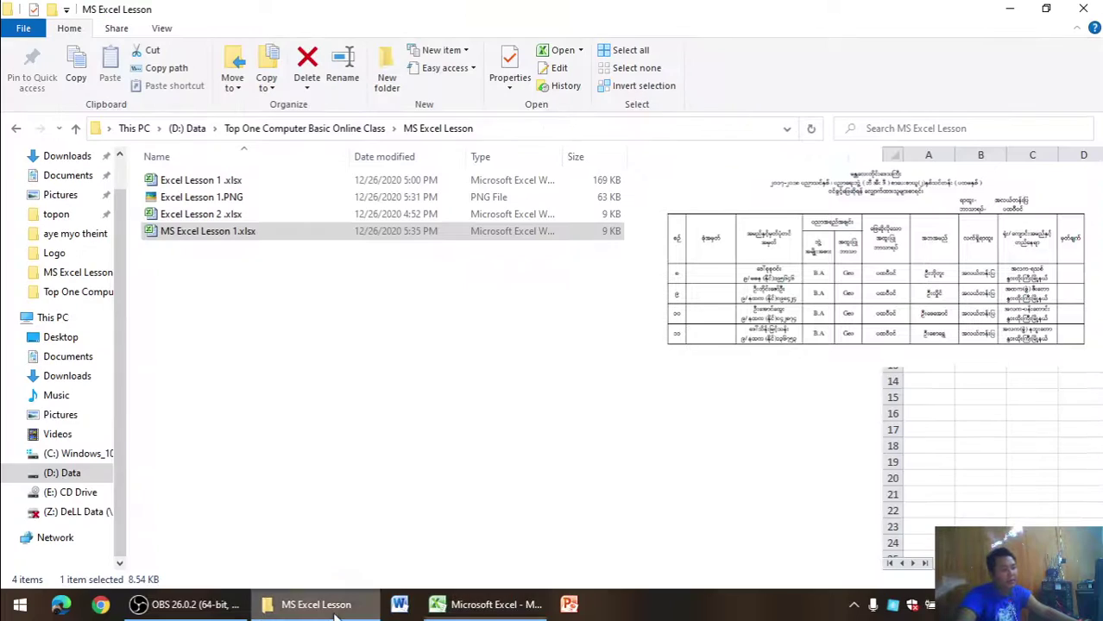
pyautogui.click(285, 198)
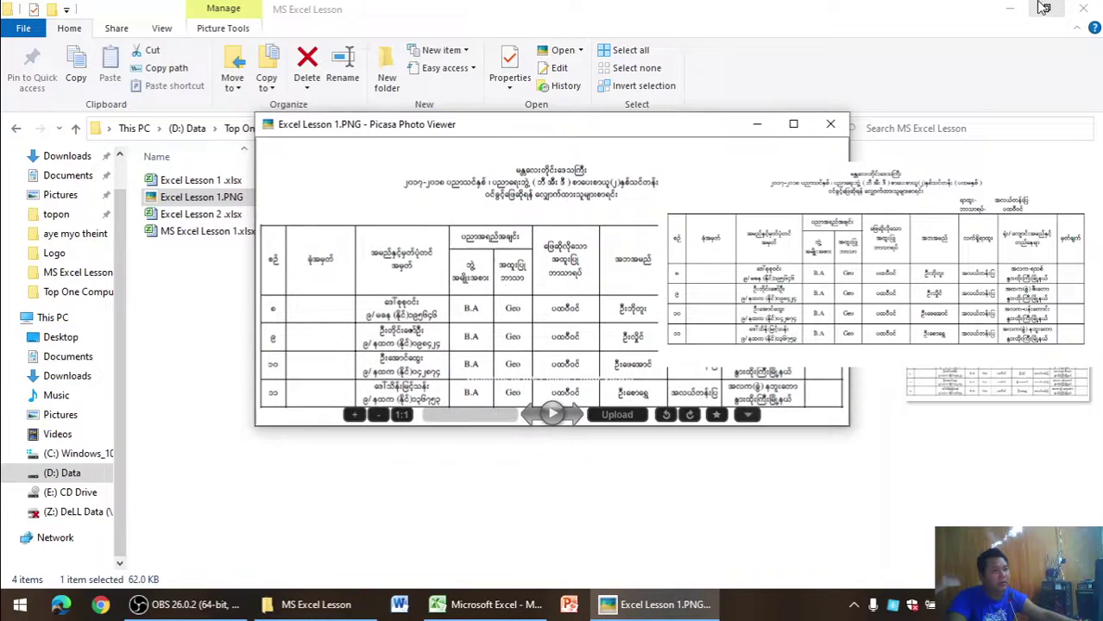
pyautogui.click(1010, 7)
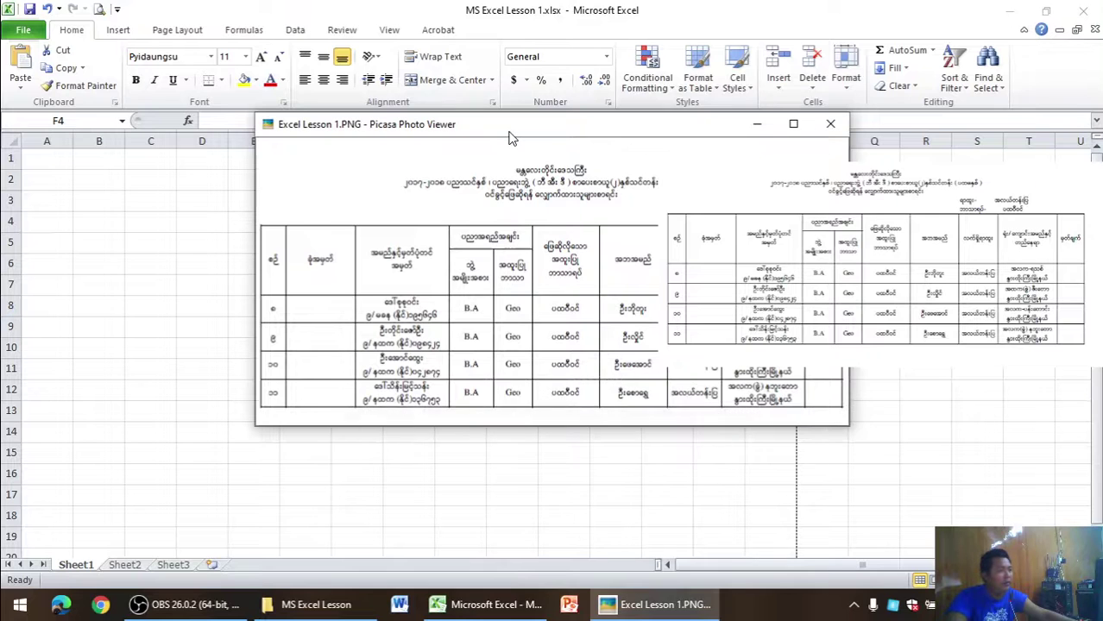
pyautogui.moveTo(509, 138)
pyautogui.mouseDown()
pyautogui.moveTo(489, 170)
pyautogui.moveTo(416, 178)
pyautogui.mouseUp()
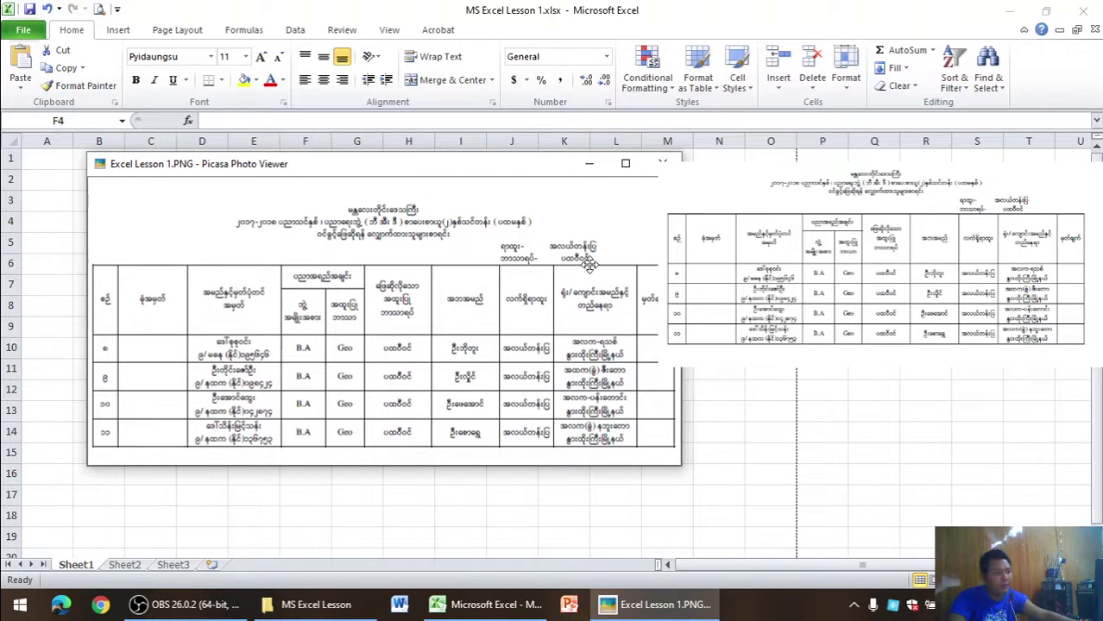
pyautogui.moveTo(547, 276)
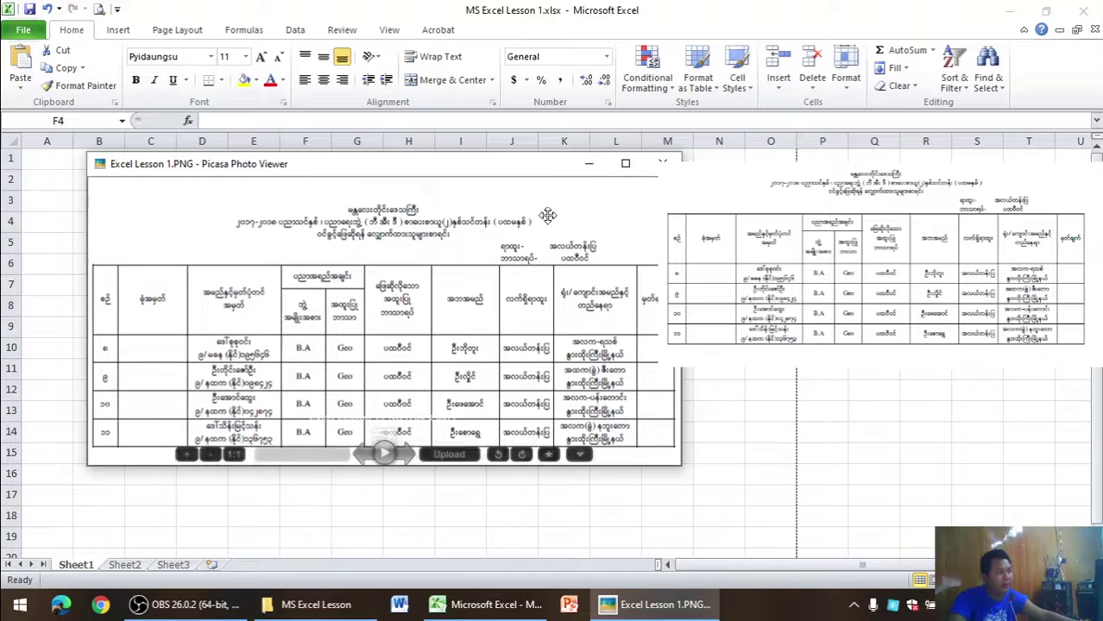
pyautogui.click(596, 164)
pyautogui.click(461, 261)
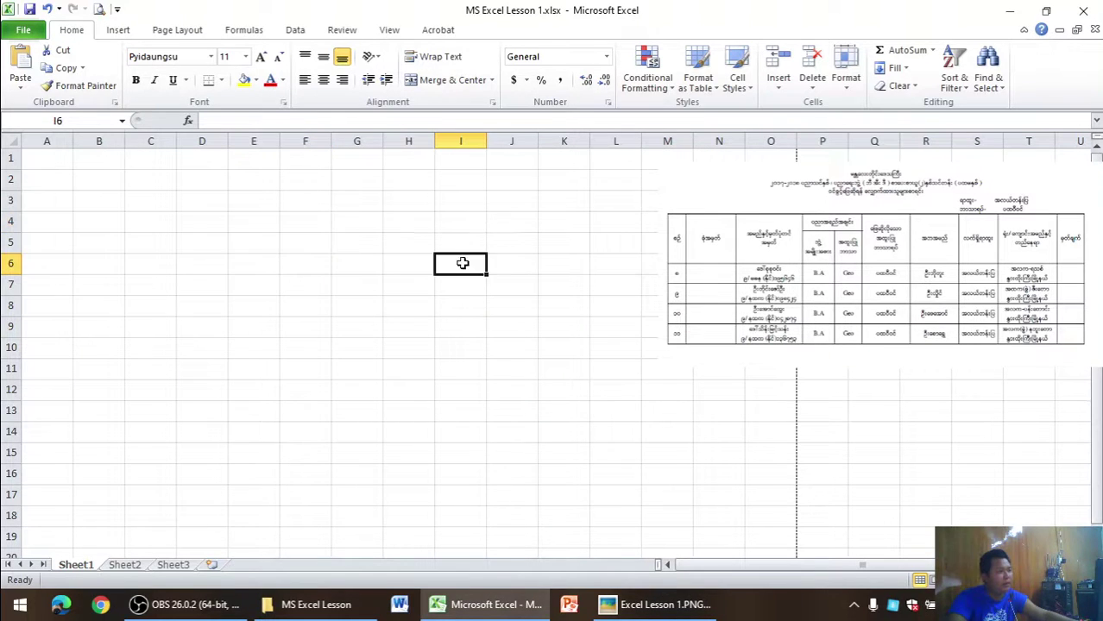
pyautogui.click(101, 7)
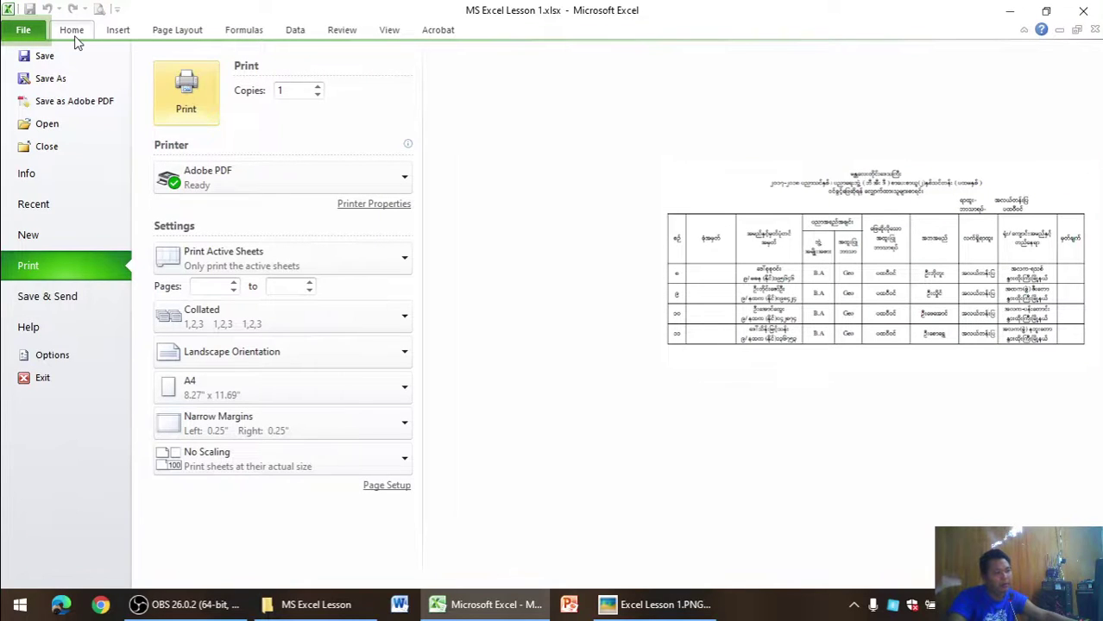
# - Exit print preview, select A6, and reposition the reopened Excel Lesson 1.PNG reference image
pyautogui.click(72, 32)
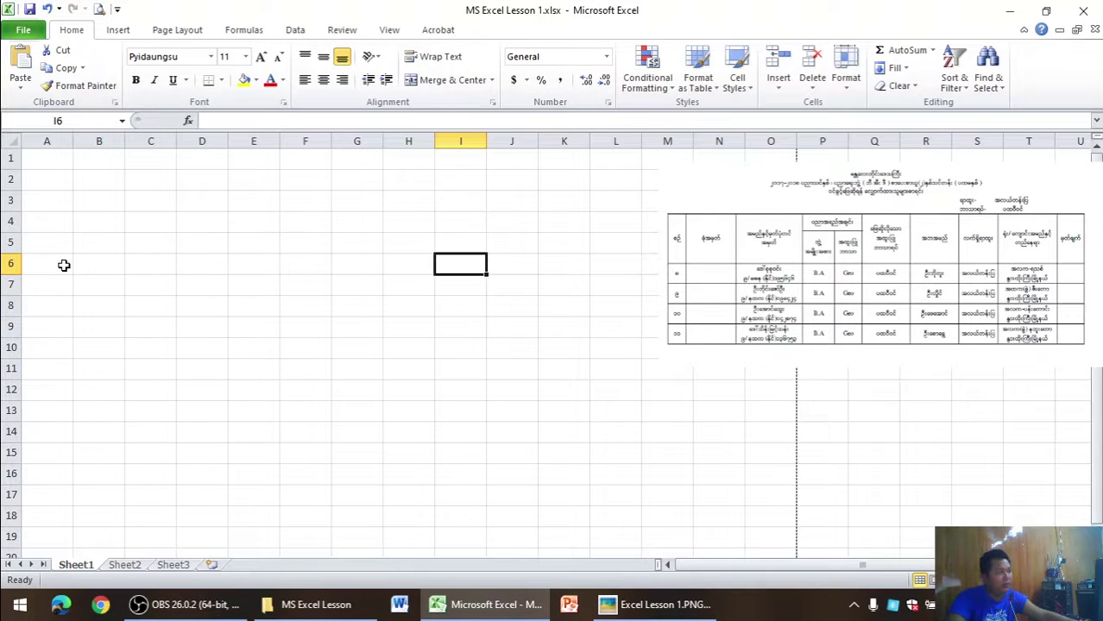
pyautogui.moveTo(60, 161); pyautogui.dragTo(47, 259)
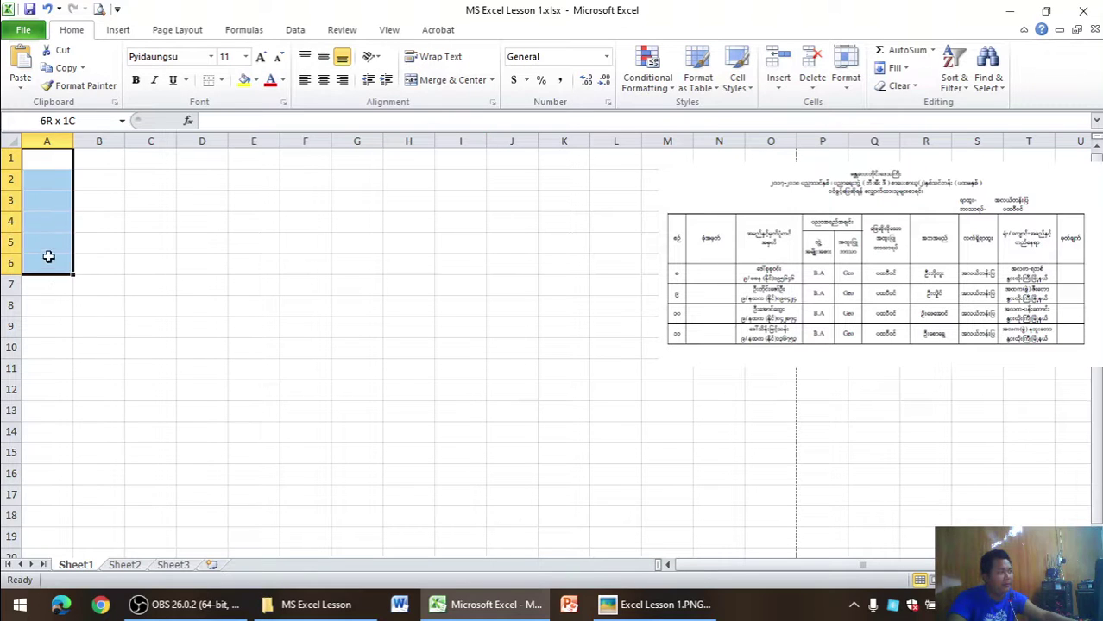
pyautogui.click(50, 265)
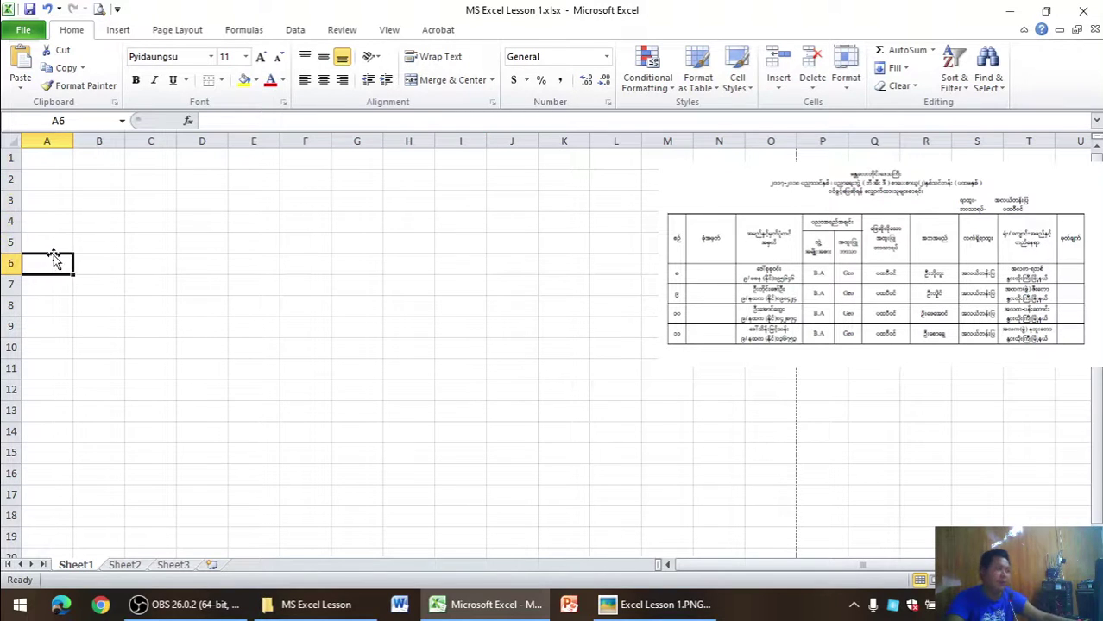
pyautogui.moveTo(654, 605)
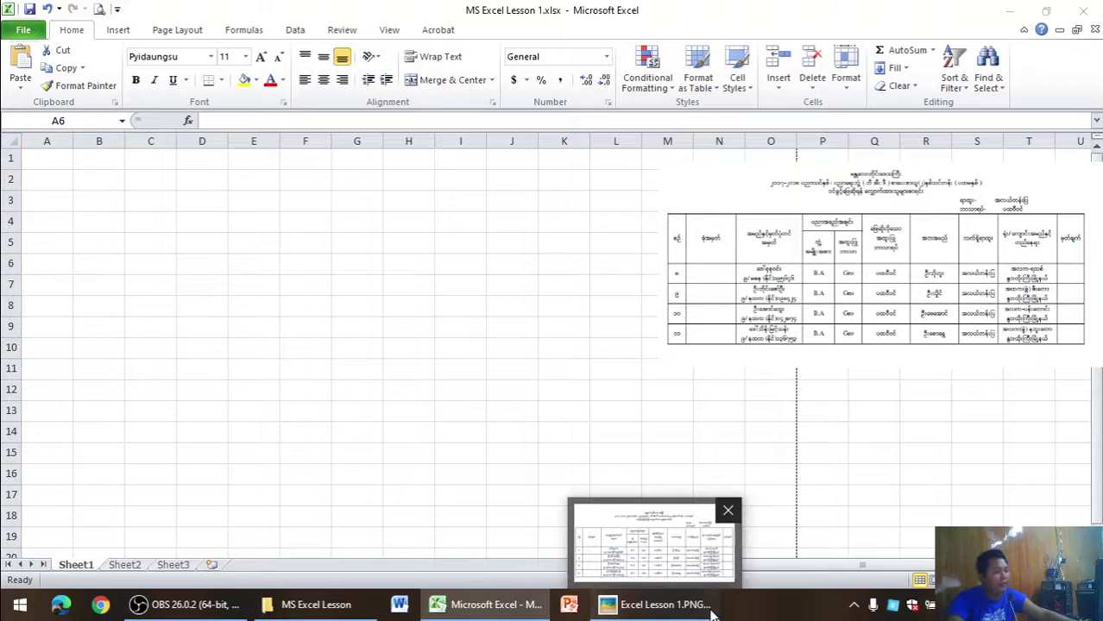
pyautogui.click(712, 611)
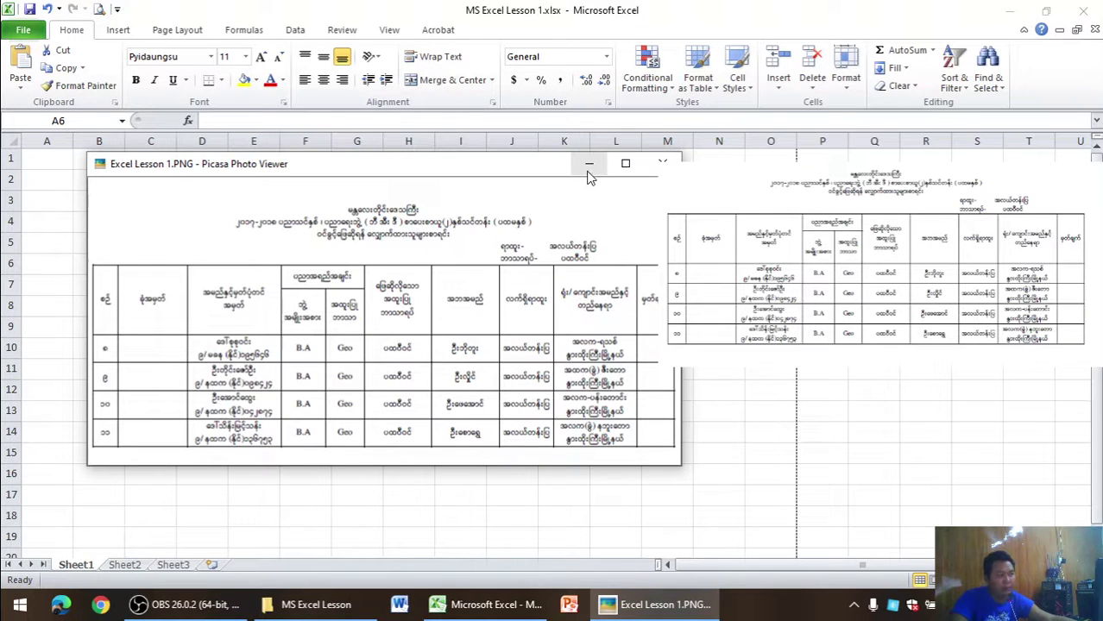
pyautogui.moveTo(521, 176)
pyautogui.mouseDown()
pyautogui.moveTo(643, 191)
pyautogui.moveTo(593, 189)
pyautogui.moveTo(667, 220)
pyautogui.mouseUp()
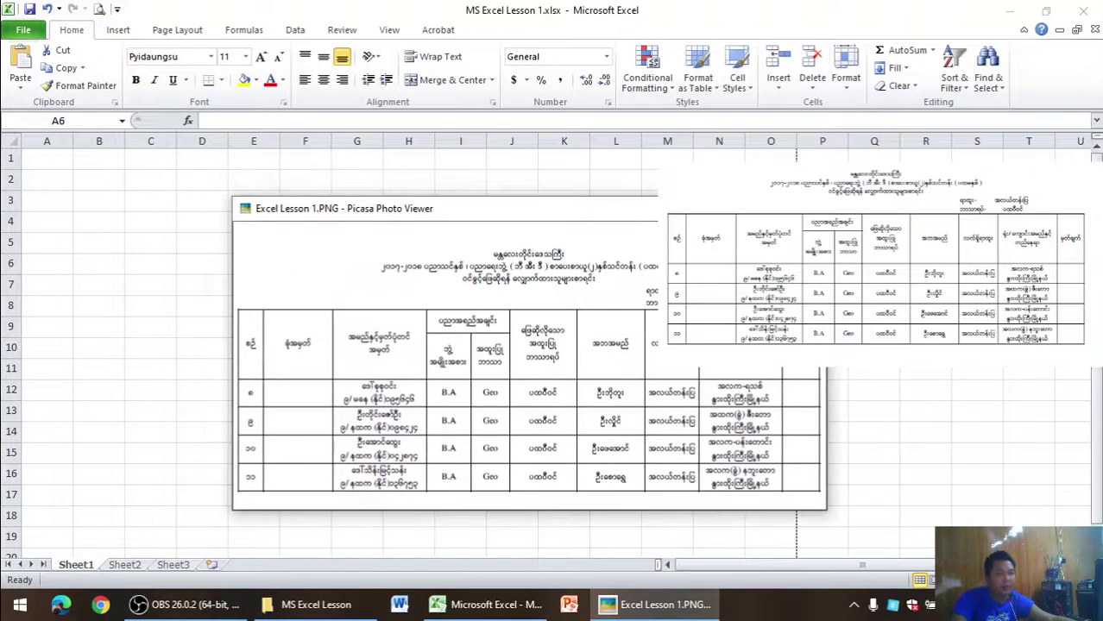
pyautogui.click(94, 323)
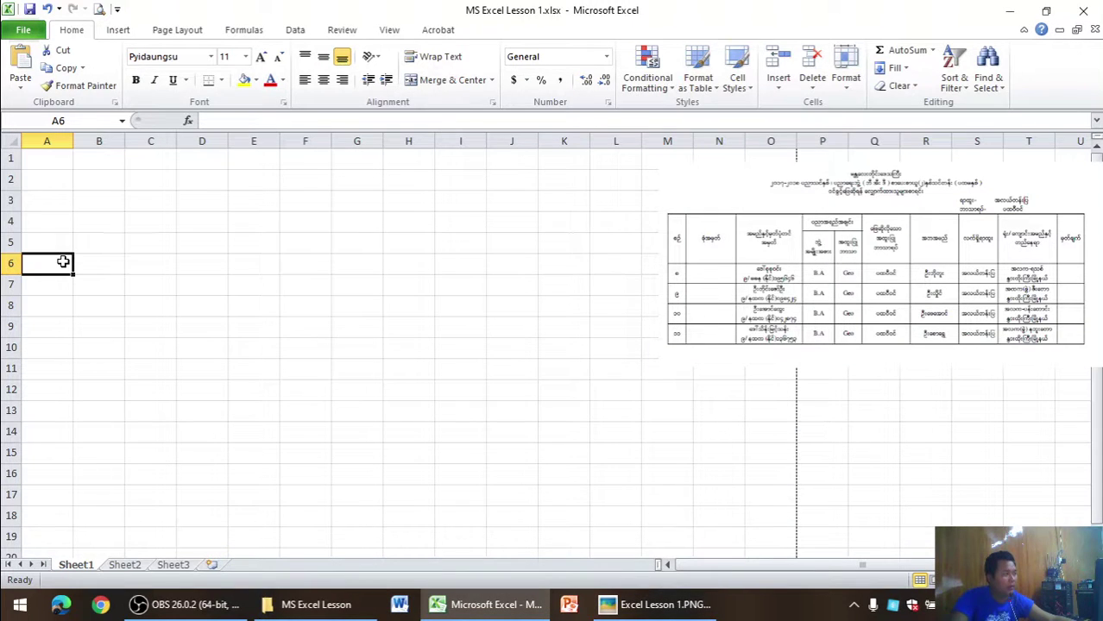
# - Put an outside border around A6:A7 and check it in print preview
pyautogui.moveTo(63, 261); pyautogui.dragTo(64, 284)
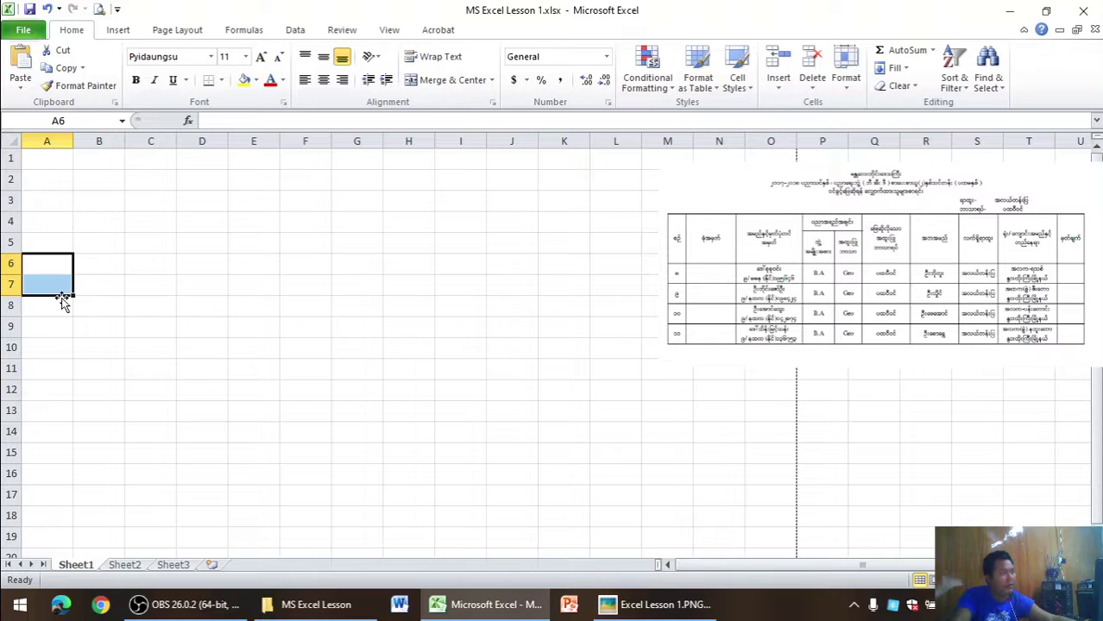
pyautogui.click(222, 82)
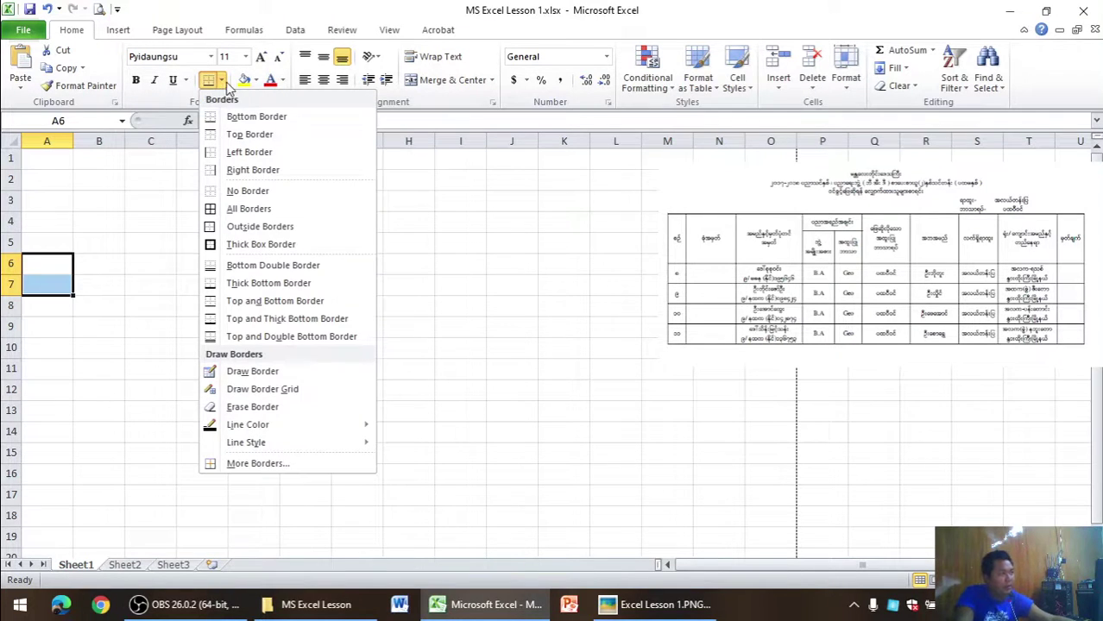
pyautogui.click(253, 226)
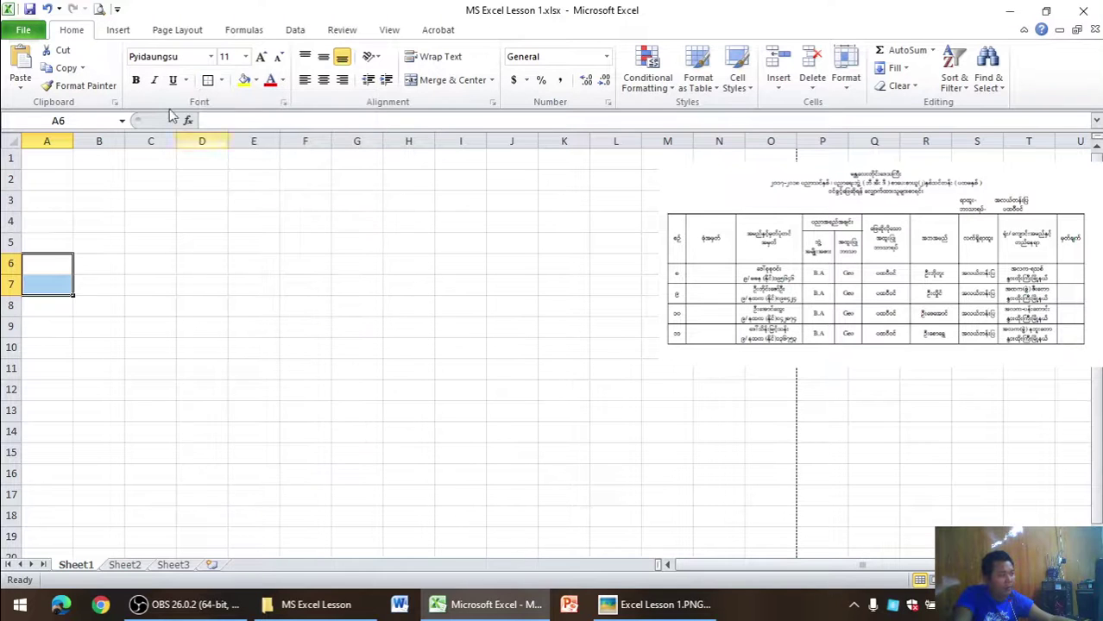
pyautogui.click(99, 9)
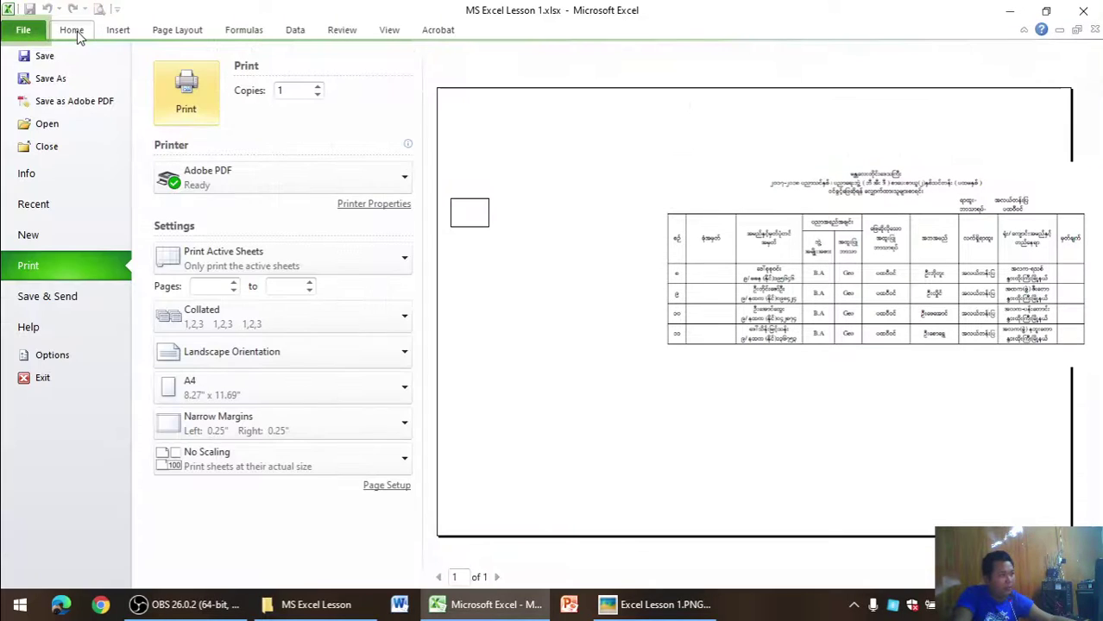
pyautogui.click(74, 31)
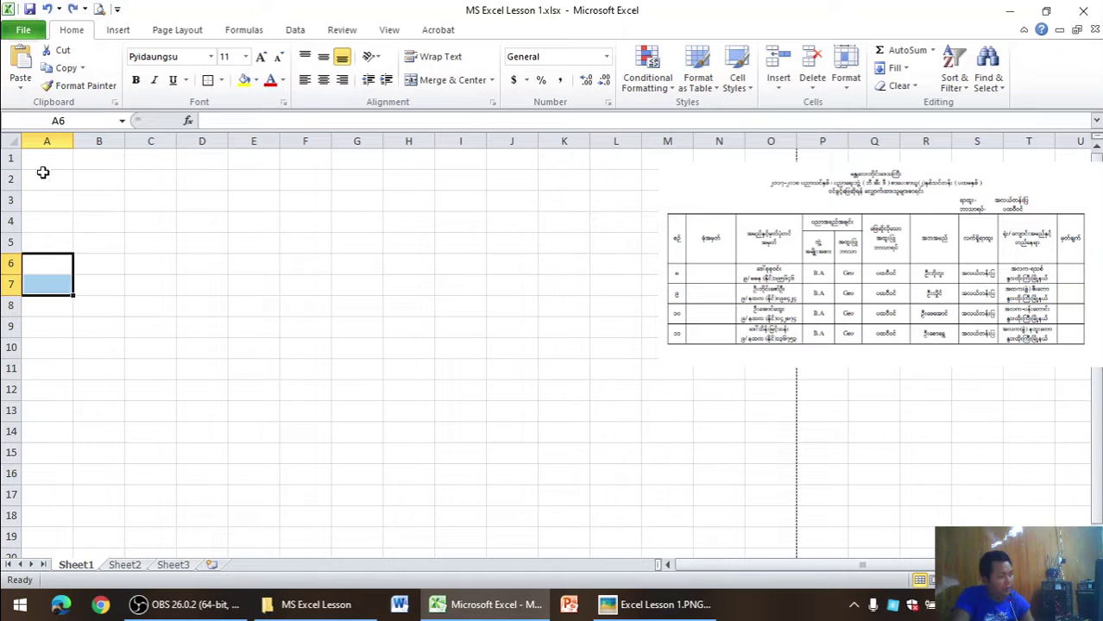
pyautogui.click(52, 263)
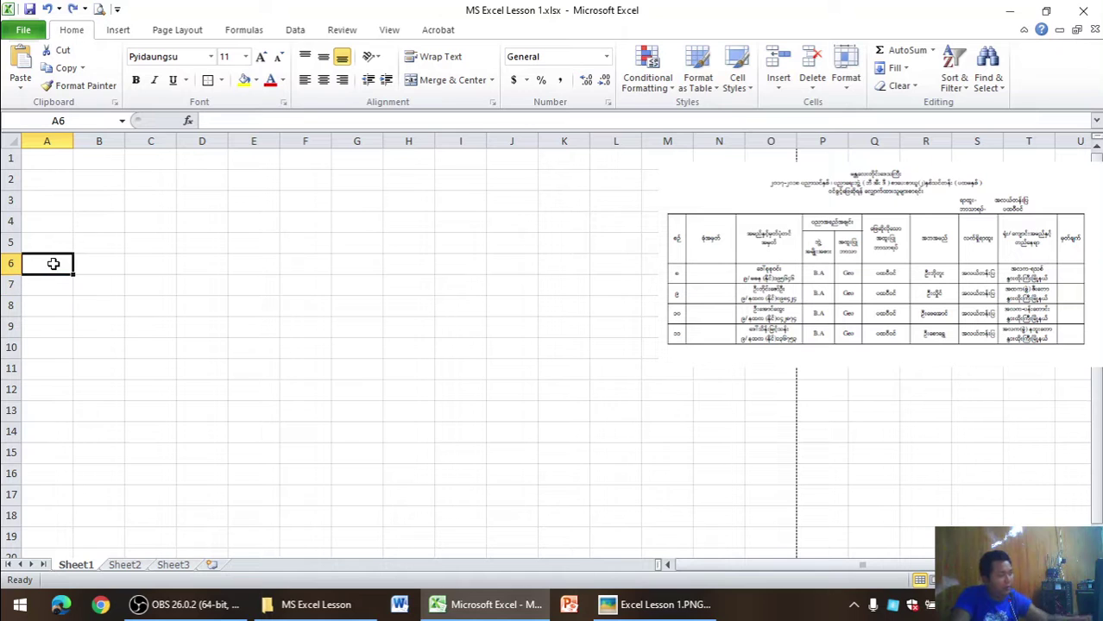
pyautogui.click(221, 80)
pyautogui.click(208, 86)
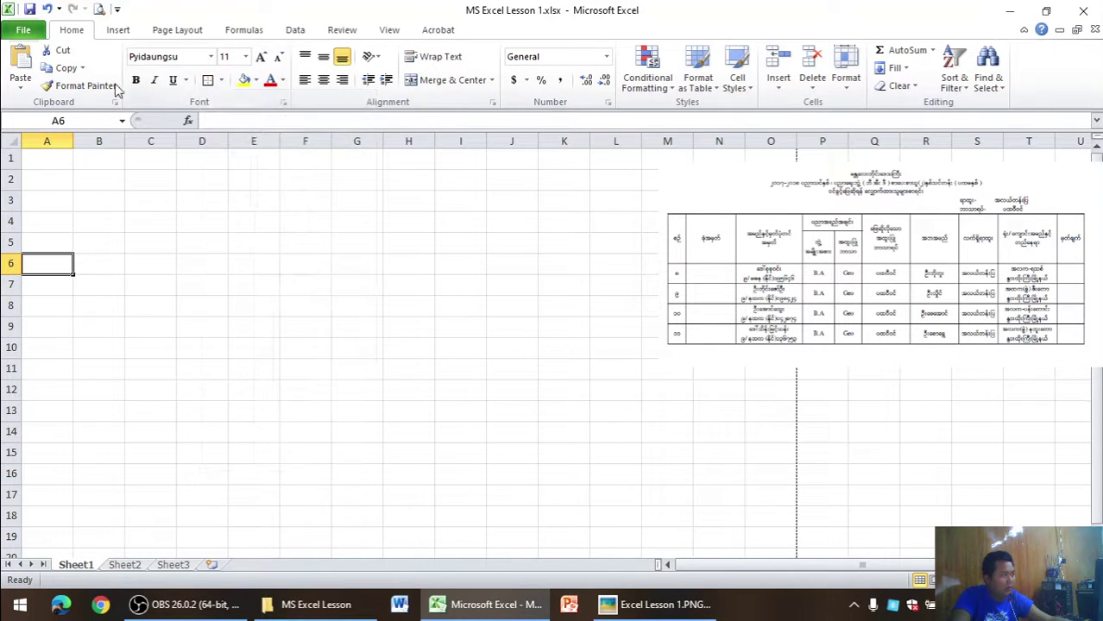
# - Add outside borders to cells B6 and C6
pyautogui.click(89, 273)
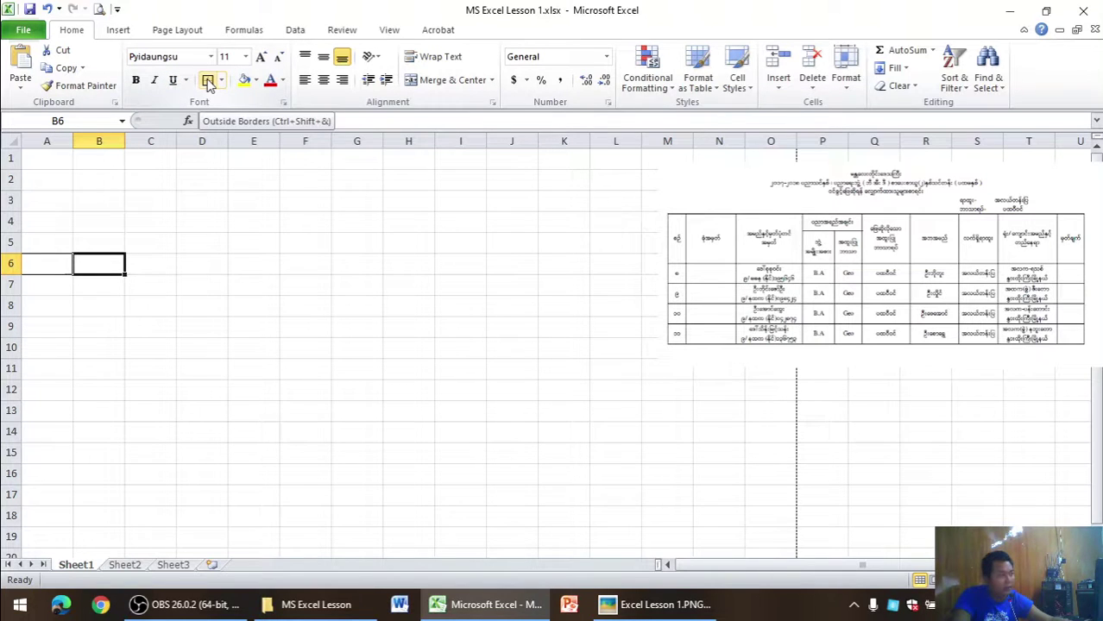
pyautogui.click(208, 80)
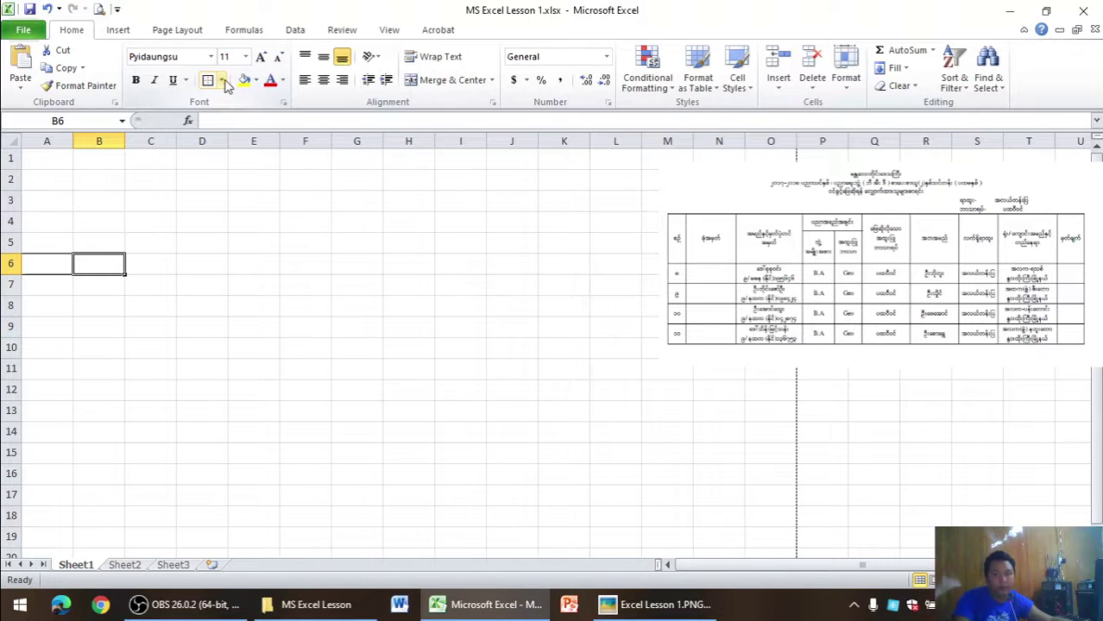
pyautogui.click(152, 264)
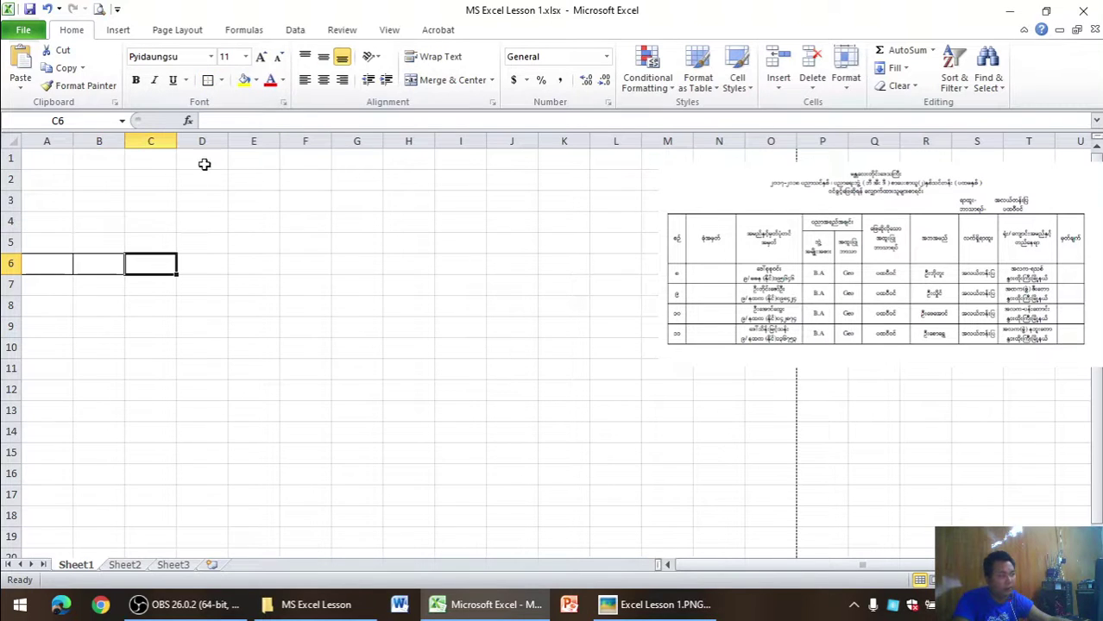
pyautogui.click(208, 81)
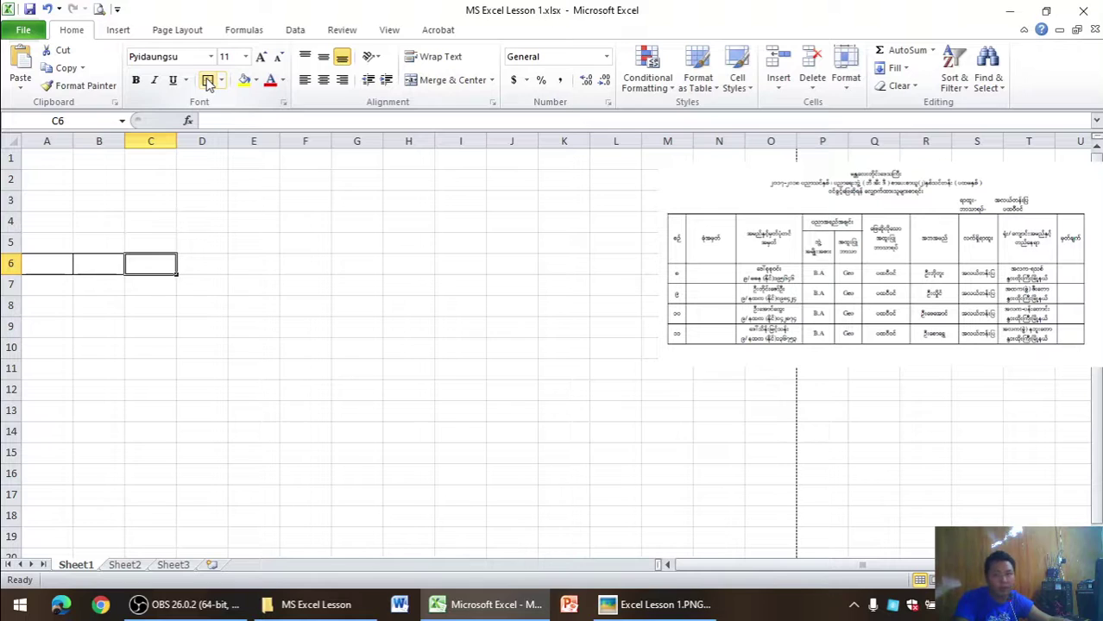
# - Border D7, E7 and the D6:E6 pair, checking each in print preview
pyautogui.click(204, 289)
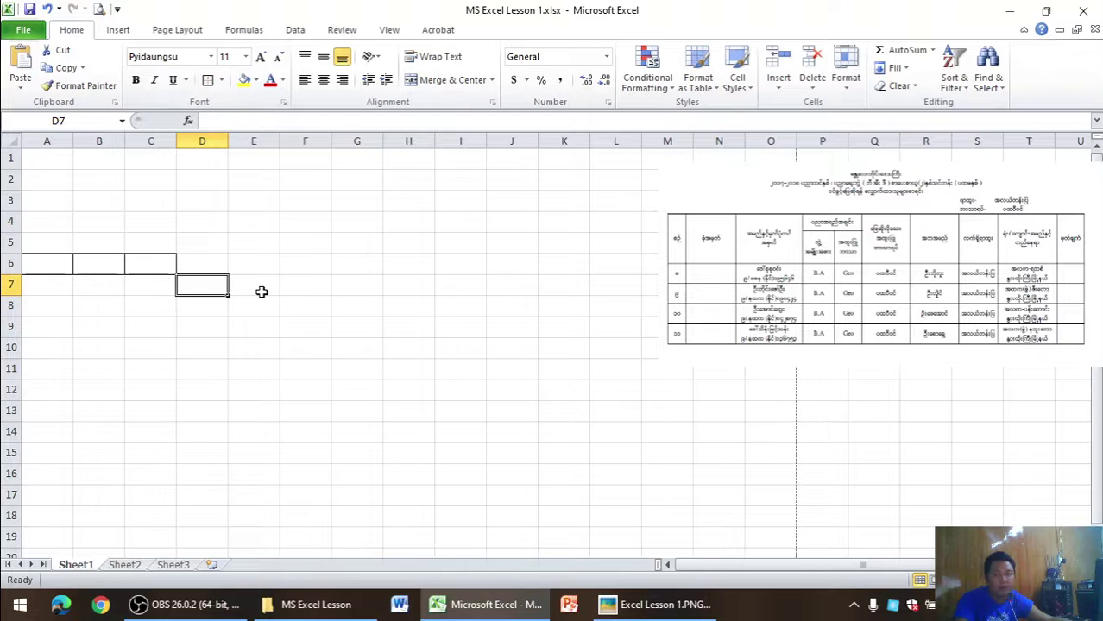
pyautogui.click(99, 8)
pyautogui.click(85, 29)
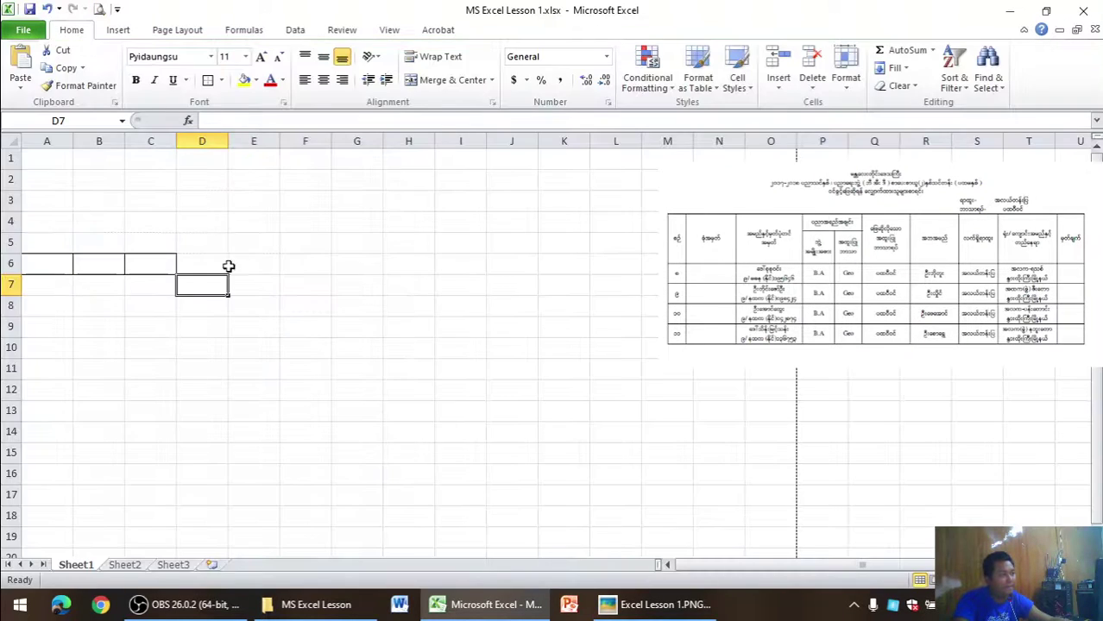
pyautogui.click(234, 288)
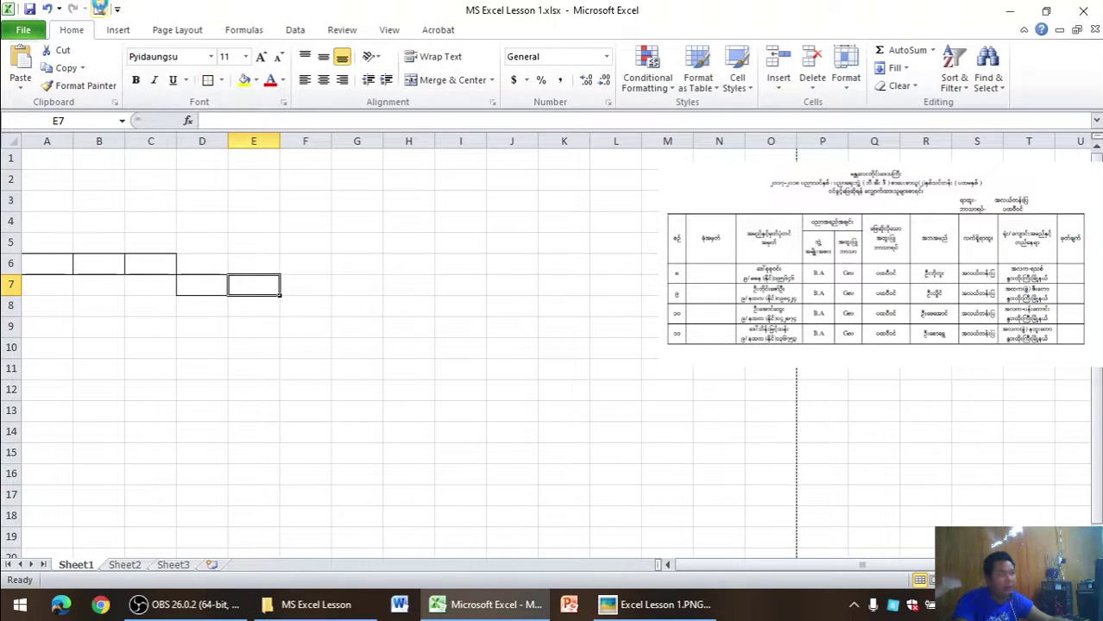
pyautogui.click(99, 9)
pyautogui.click(72, 29)
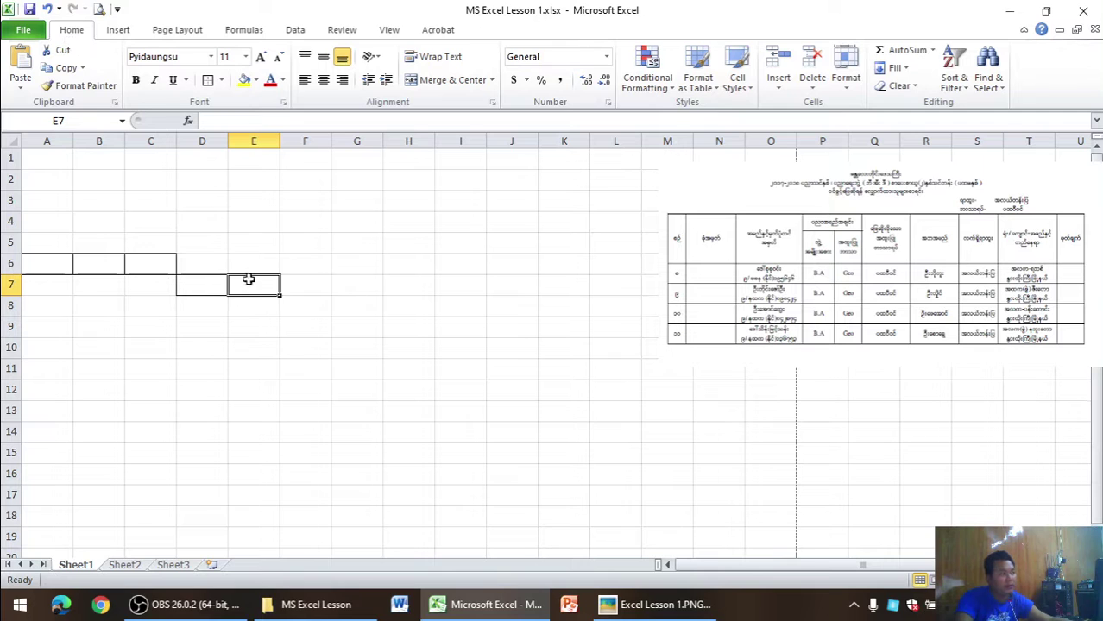
pyautogui.moveTo(212, 270); pyautogui.dragTo(243, 263)
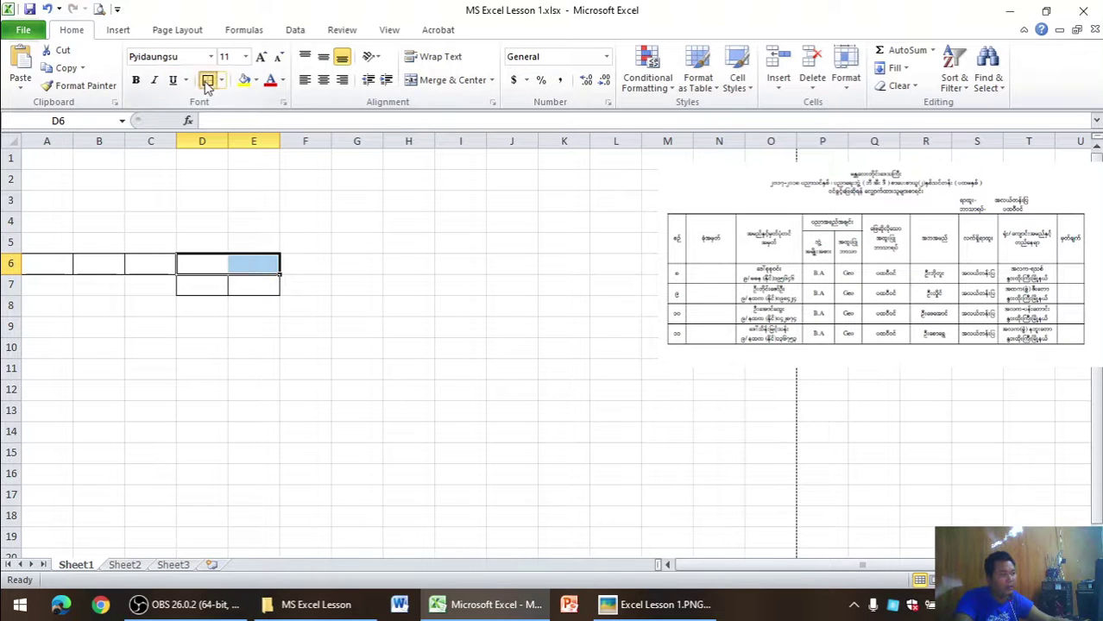
pyautogui.click(99, 8)
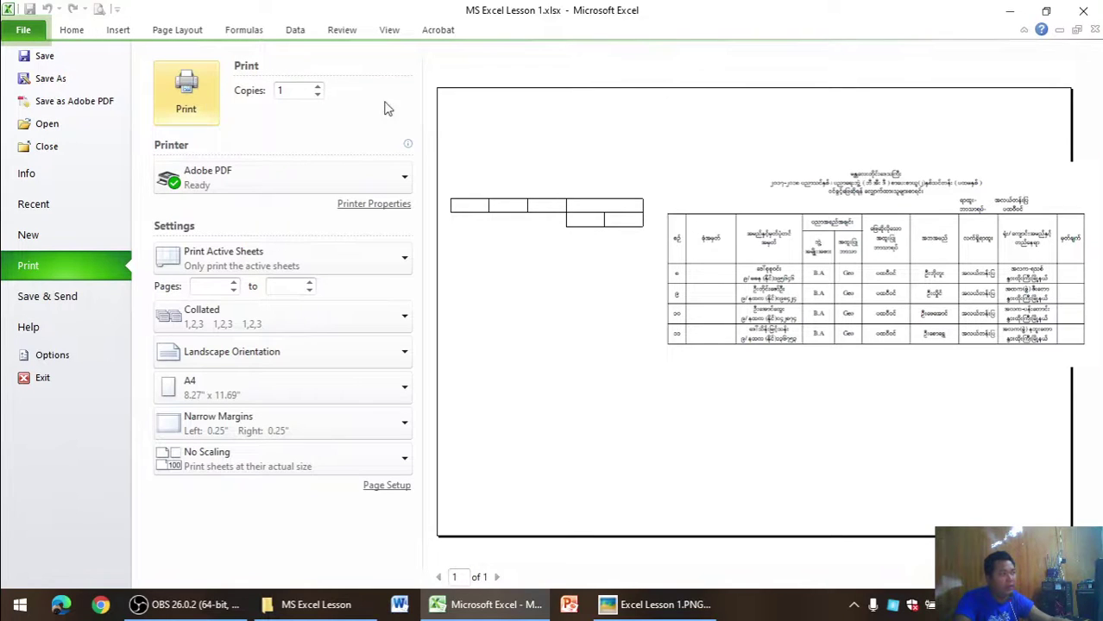
pyautogui.click(86, 35)
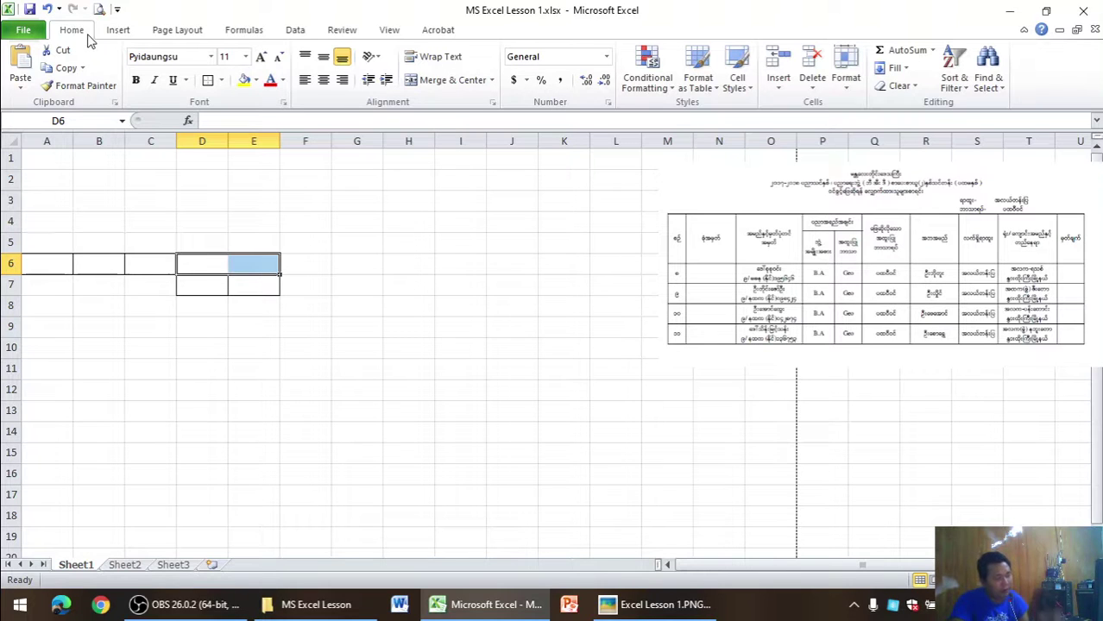
# - Undo all the header borders and narrow column A to width 5.86
pyautogui.hotkey('ctrl', 'z')
pyautogui.hotkey('ctrl', 'z')
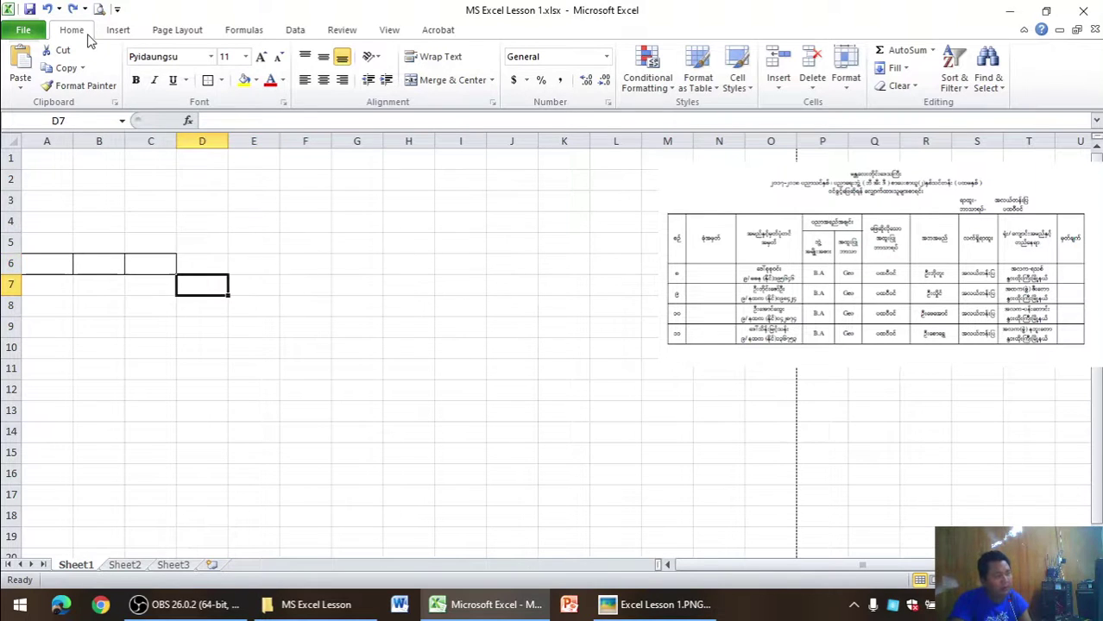
pyautogui.hotkey('ctrl', 'z')
pyautogui.hotkey('ctrl', 'z')
pyautogui.hotkey('ctrl', 'z')
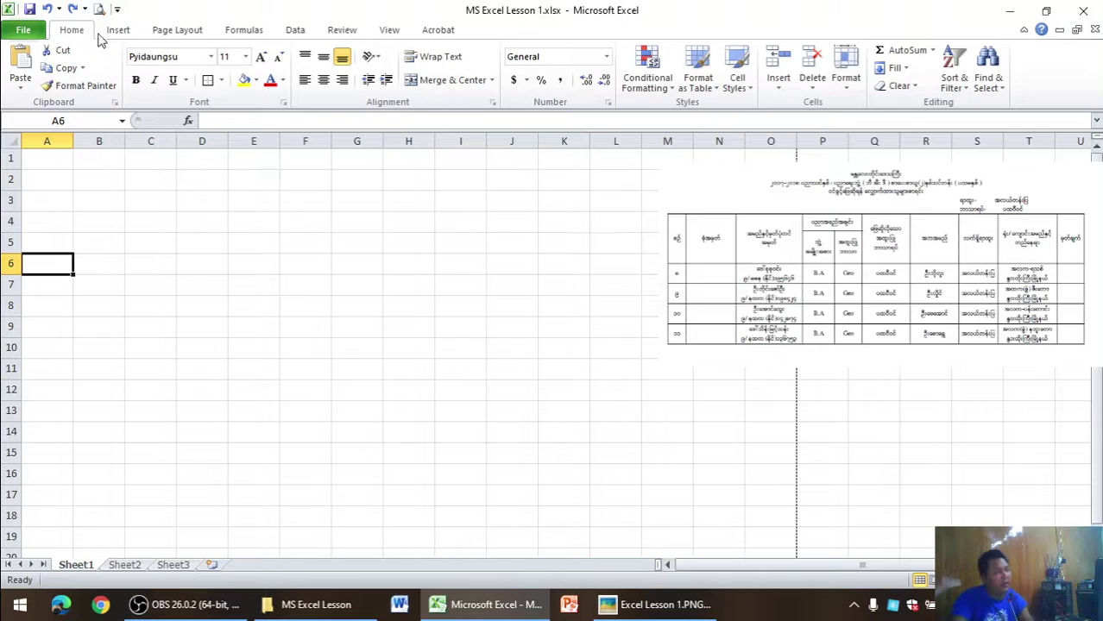
pyautogui.click(270, 276)
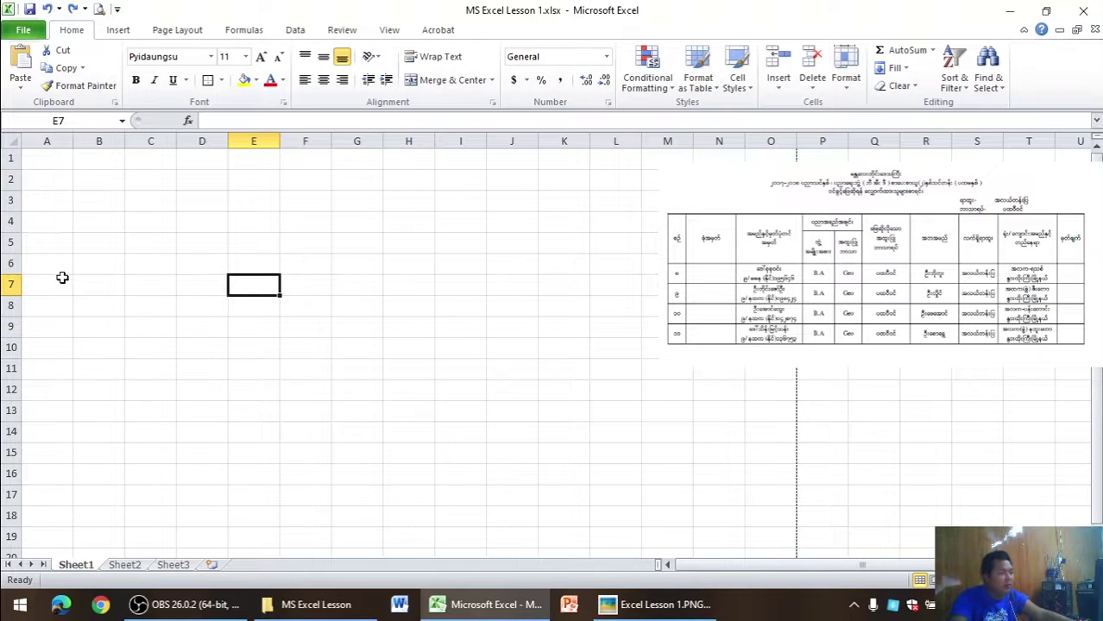
pyautogui.moveTo(71, 142); pyautogui.dragTo(58, 148)
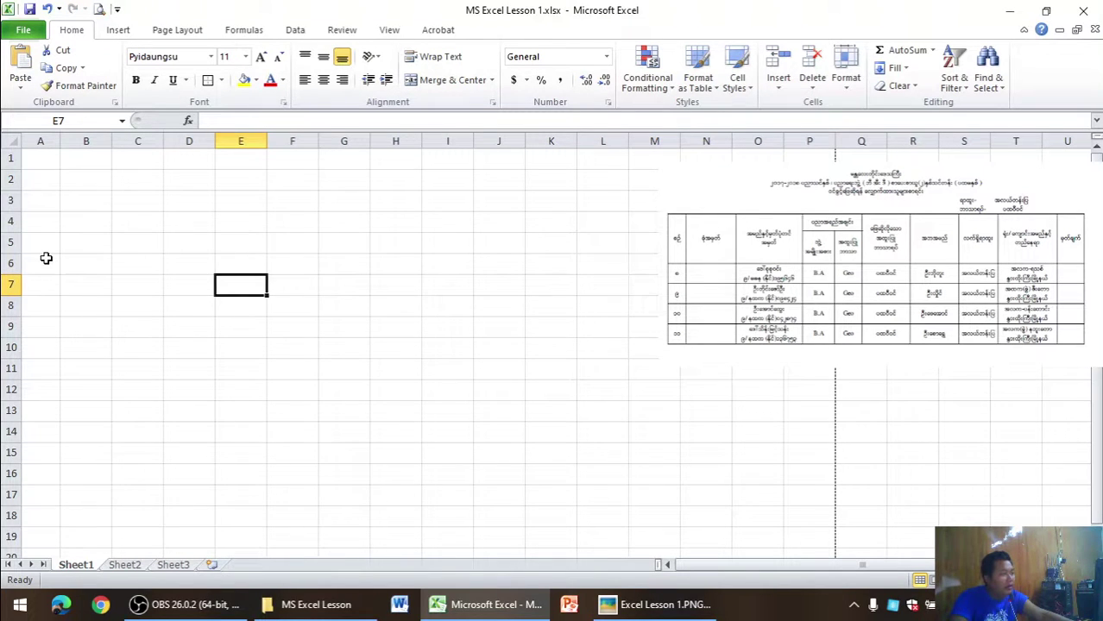
pyautogui.moveTo(46, 257); pyautogui.dragTo(45, 278)
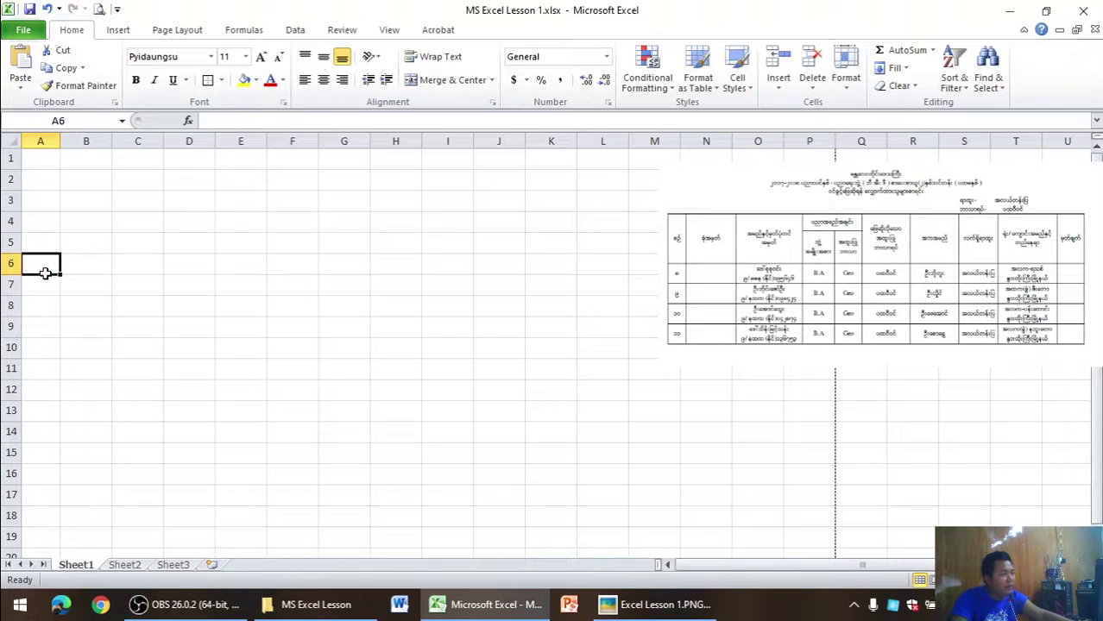
# - Apply an outside border to A6:A7 and check it in print preview
pyautogui.click(207, 79)
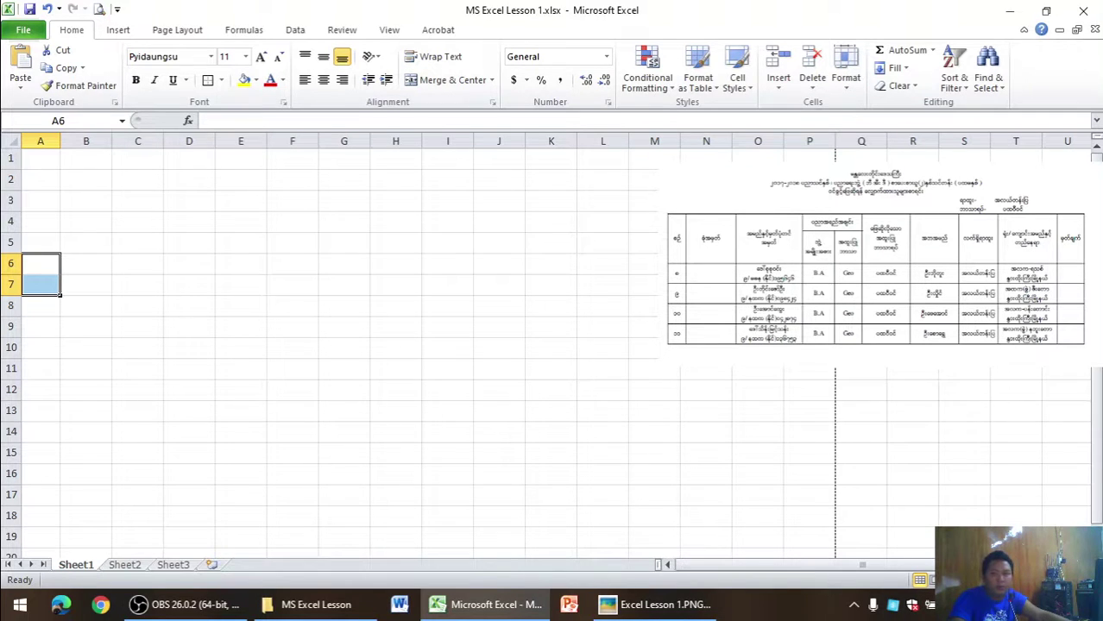
pyautogui.hotkey('alt', 'Tab')
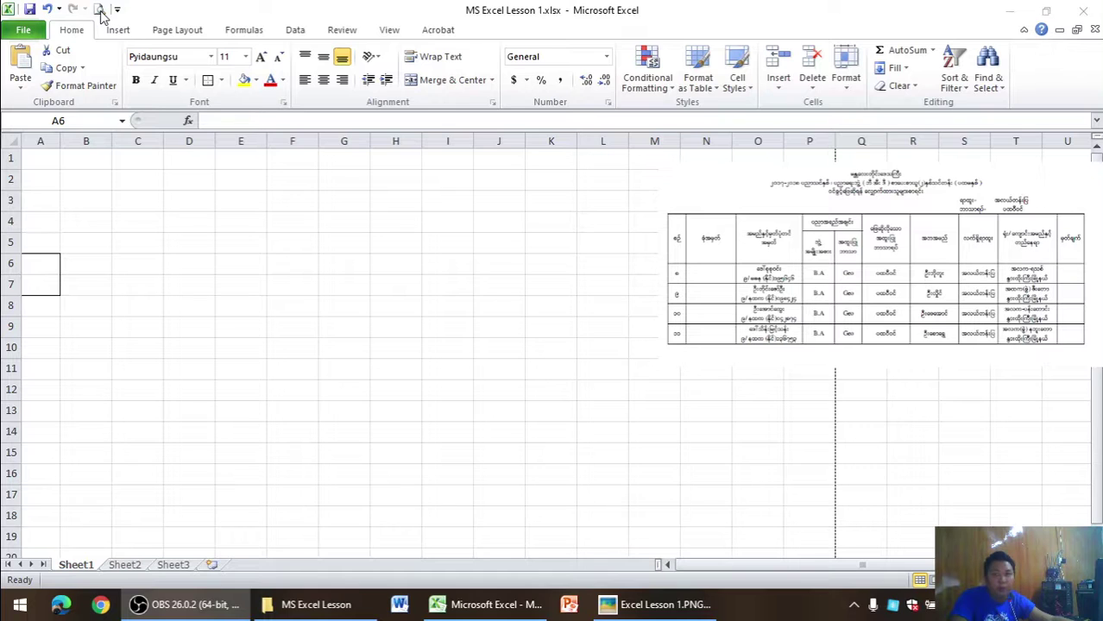
pyautogui.click(101, 12)
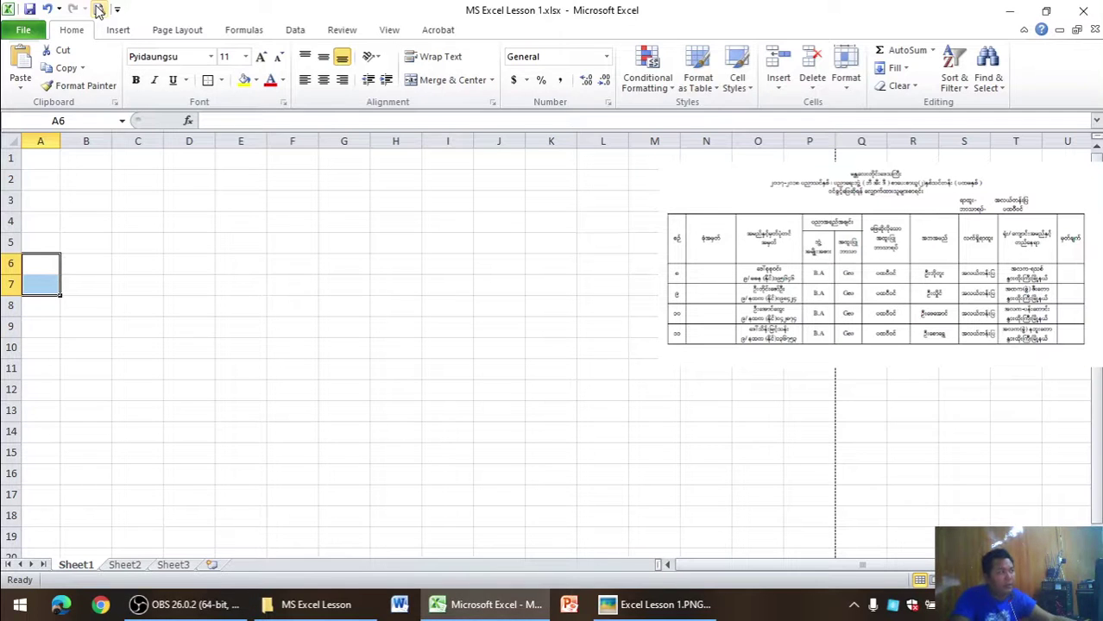
pyautogui.click(101, 8)
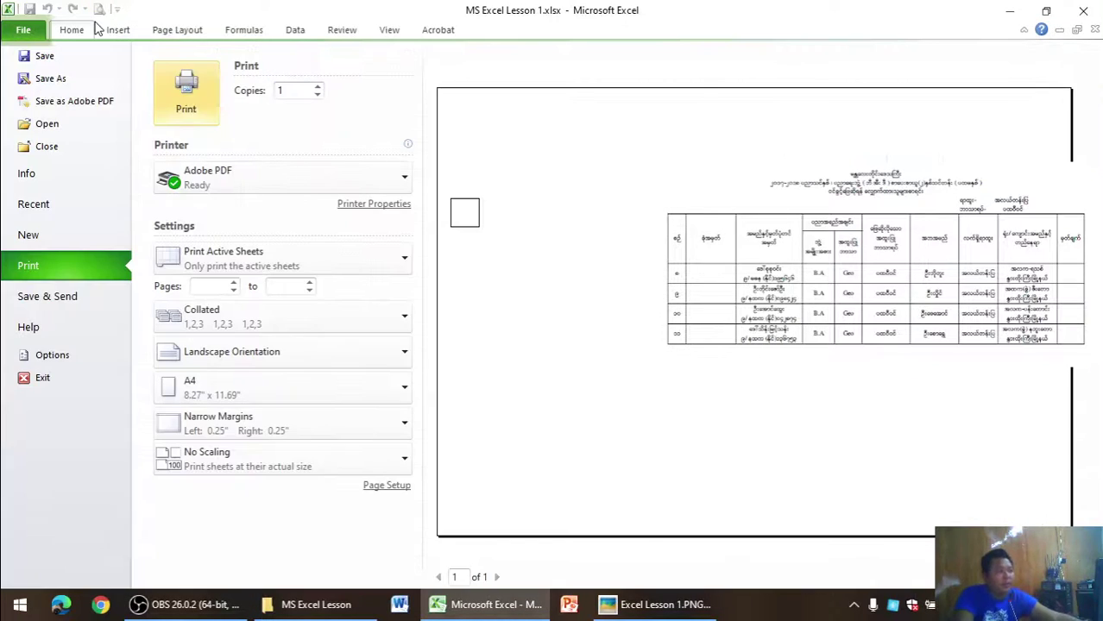
pyautogui.click(86, 31)
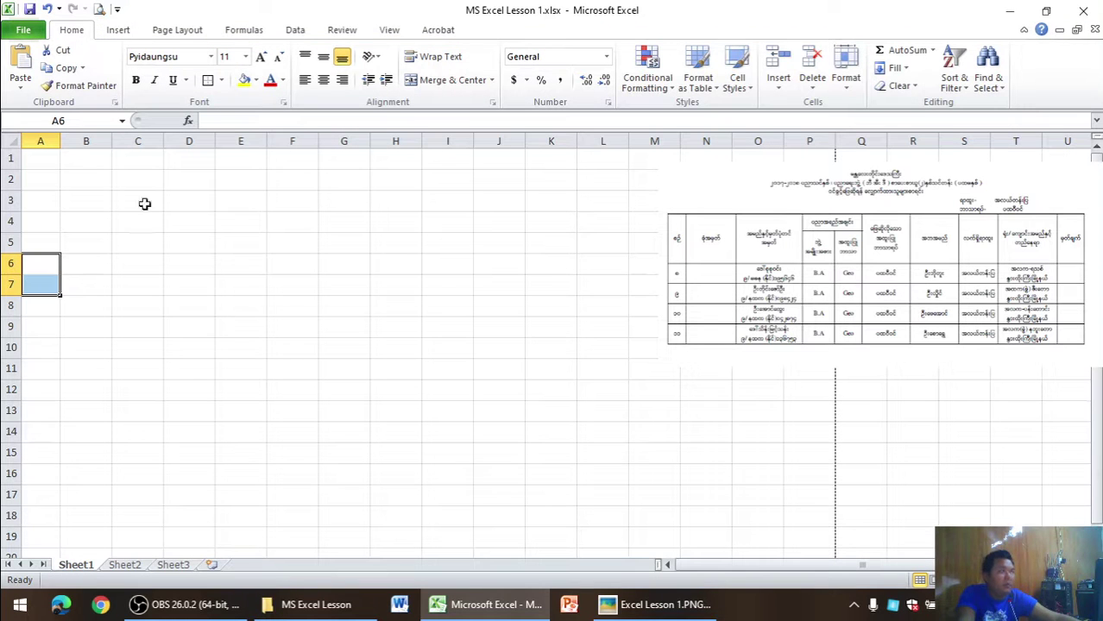
# - Outline B6:B7 with an outside border
pyautogui.moveTo(89, 266); pyautogui.dragTo(88, 286)
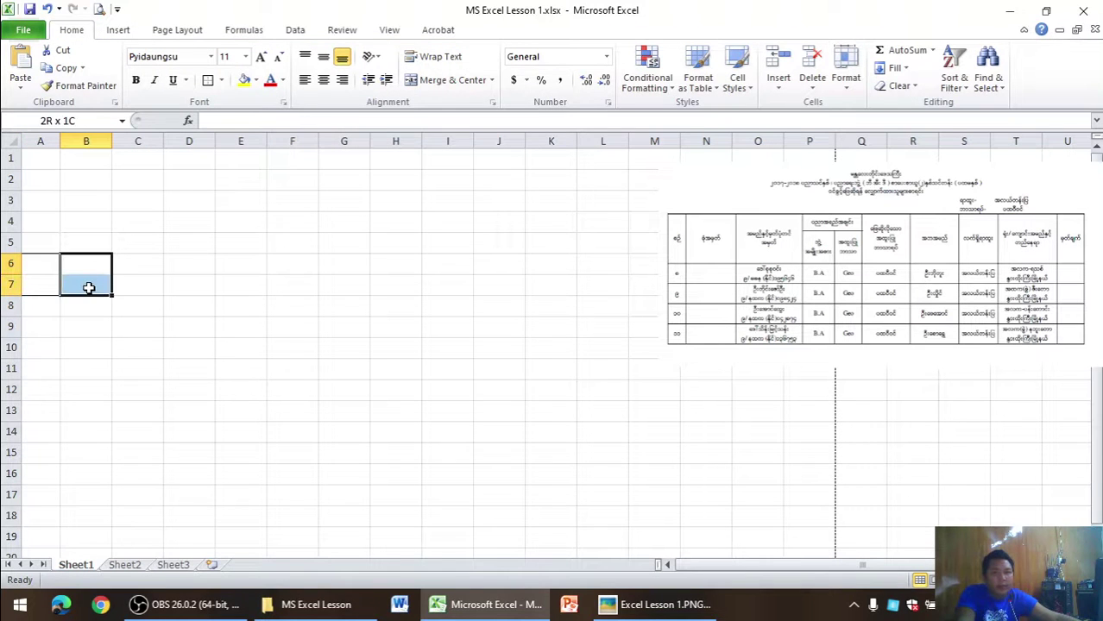
pyautogui.click(100, 10)
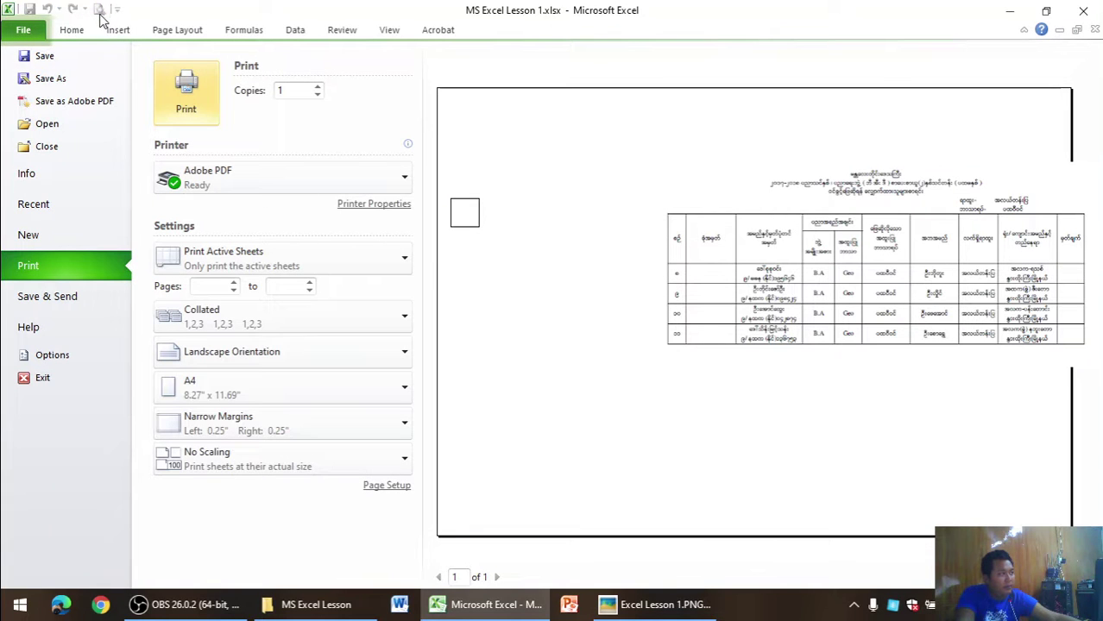
pyautogui.click(82, 31)
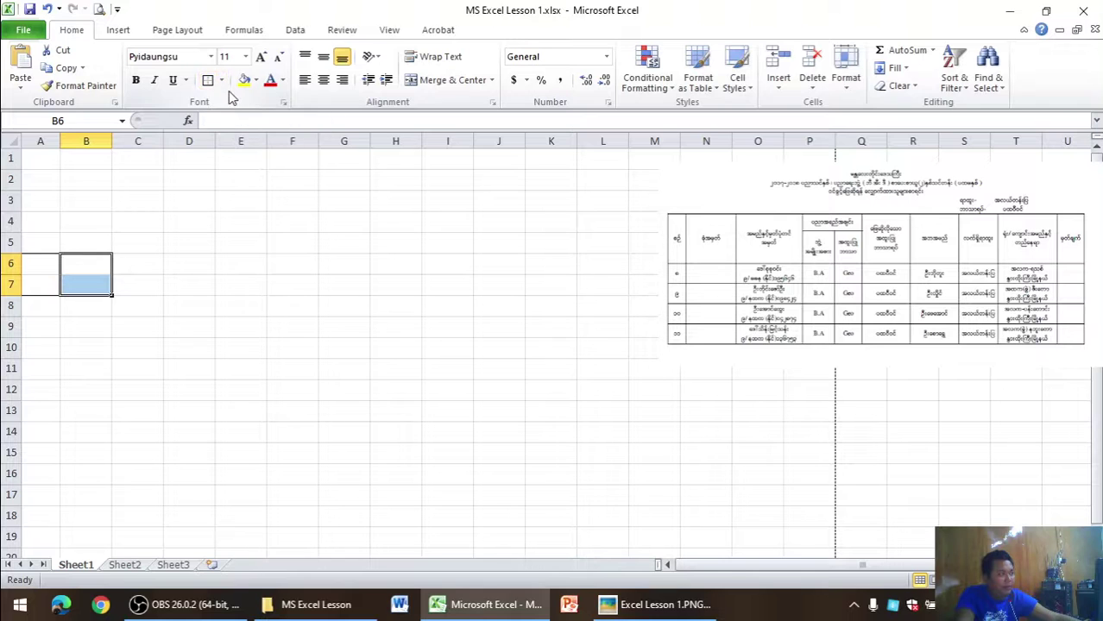
pyautogui.click(222, 81)
pyautogui.click(222, 81)
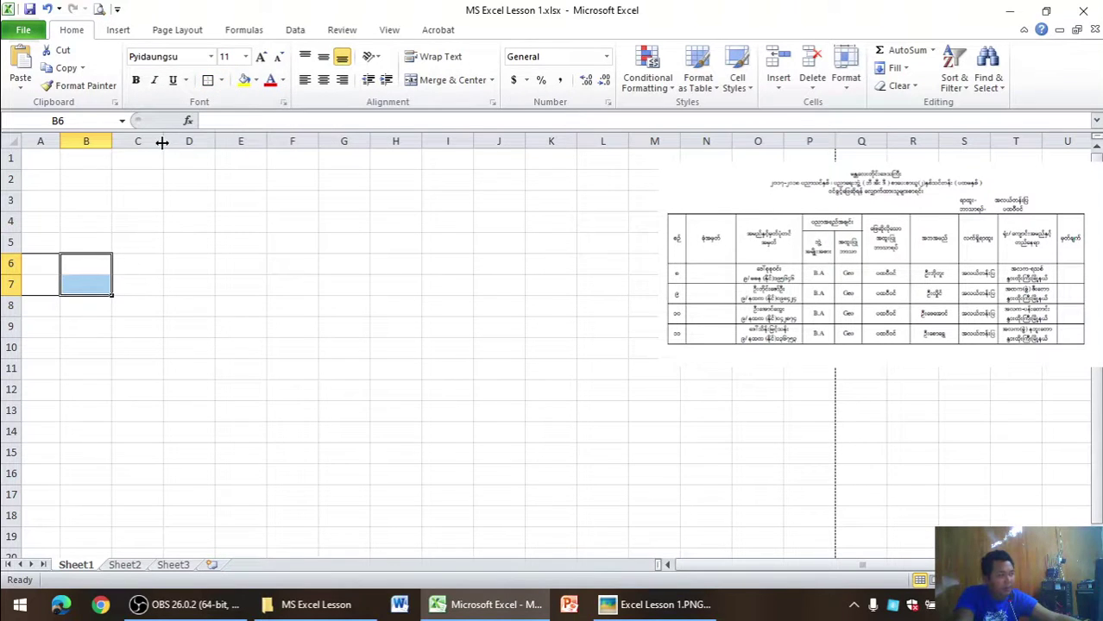
# - Widen column C and put an outside border around C6:C7
pyautogui.moveTo(162, 142); pyautogui.dragTo(198, 142)
pyautogui.click(158, 268)
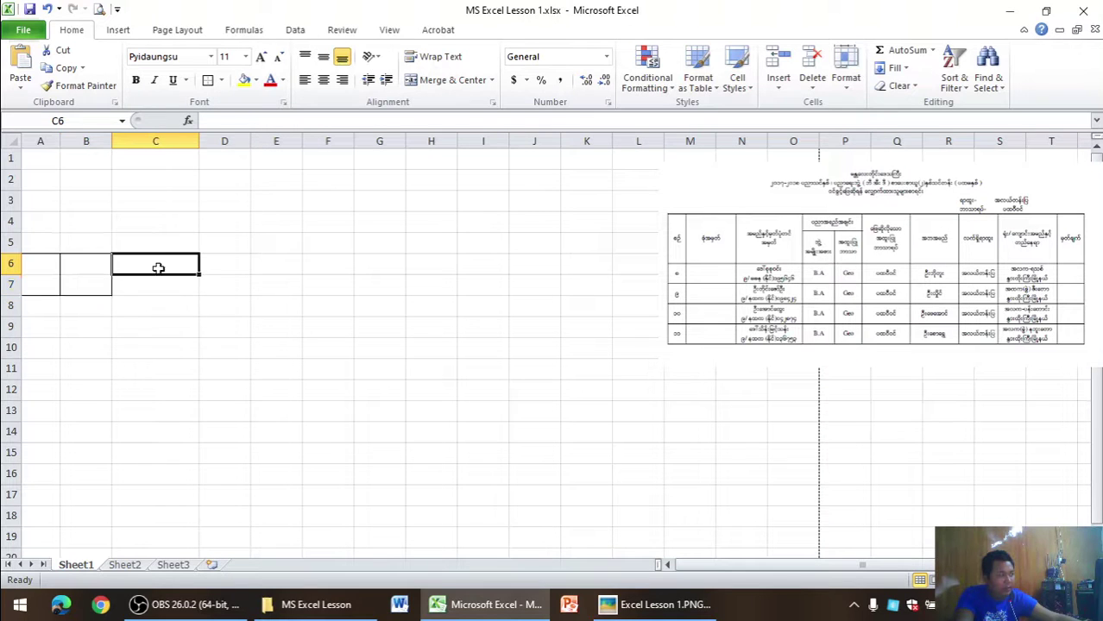
pyautogui.moveTo(158, 268); pyautogui.dragTo(158, 284)
pyautogui.click(208, 80)
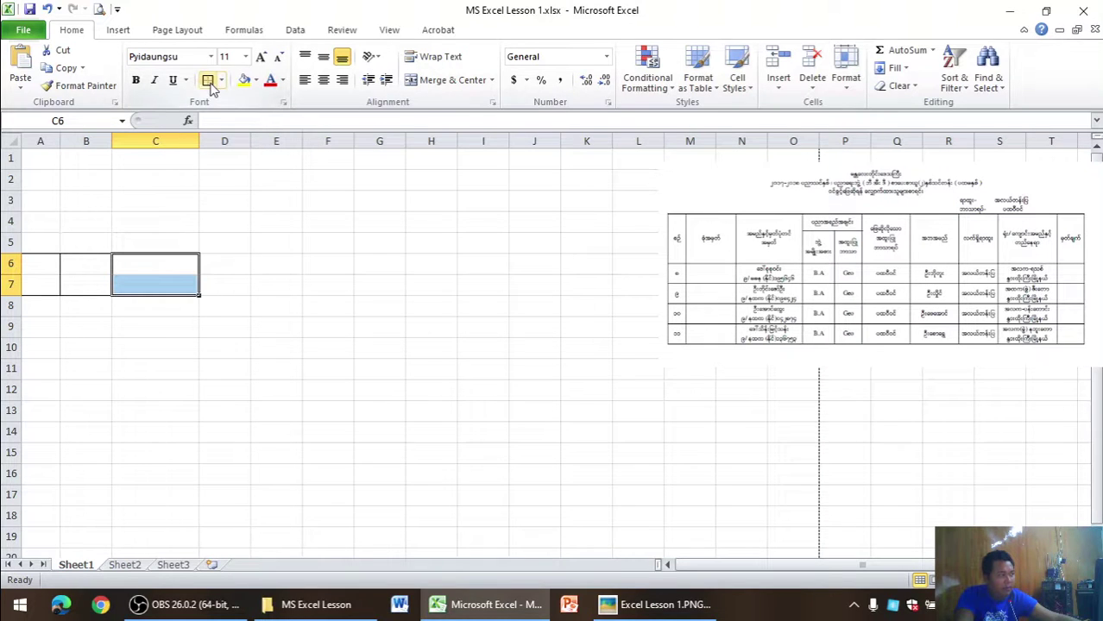
pyautogui.click(97, 8)
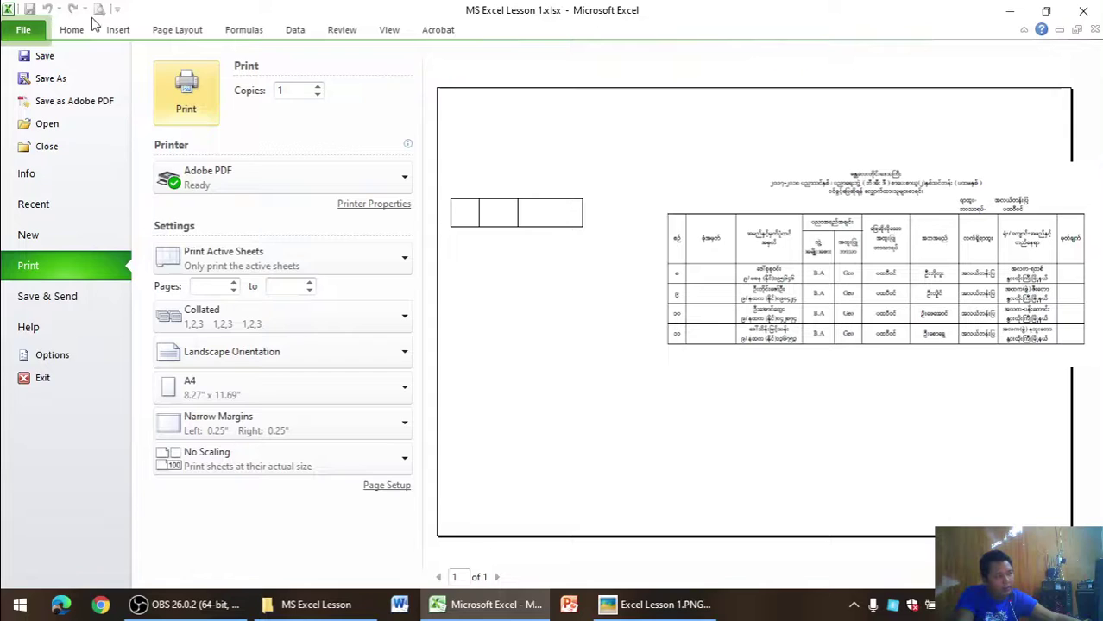
pyautogui.click(89, 31)
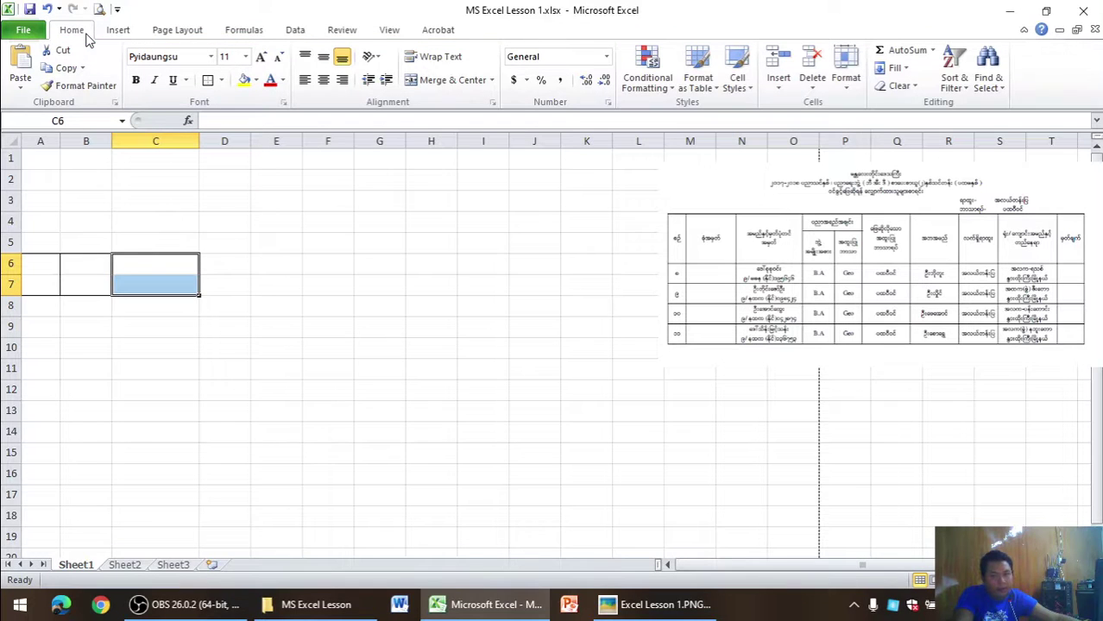
# - Box D6:E6 with a single outside border and verify it in print preview
pyautogui.moveTo(236, 264); pyautogui.dragTo(259, 255)
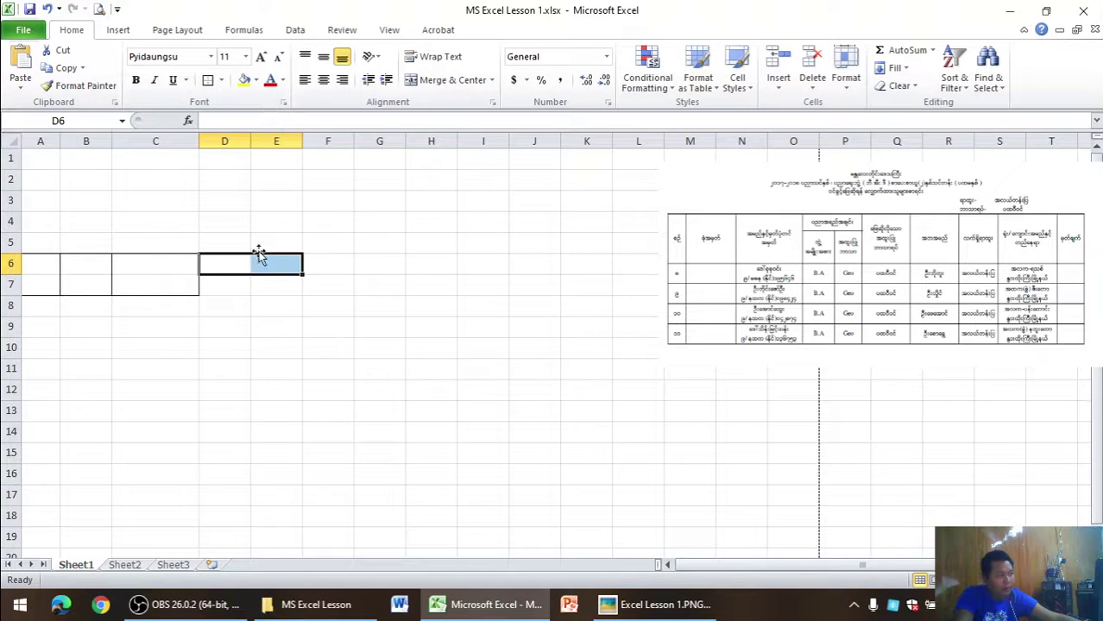
pyautogui.click(208, 80)
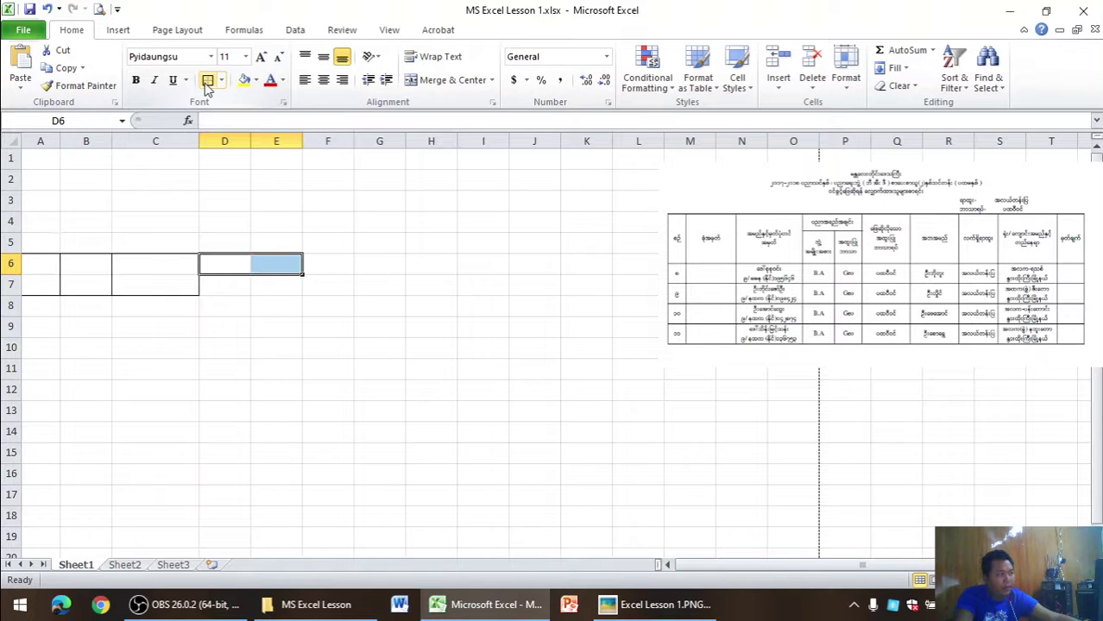
pyautogui.click(100, 11)
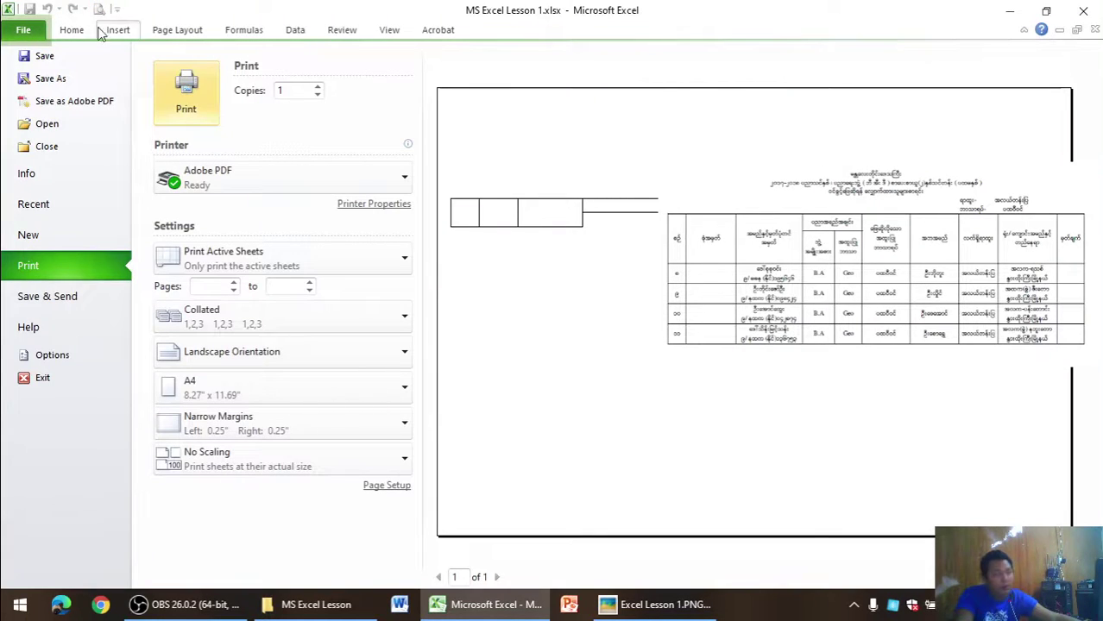
pyautogui.click(84, 31)
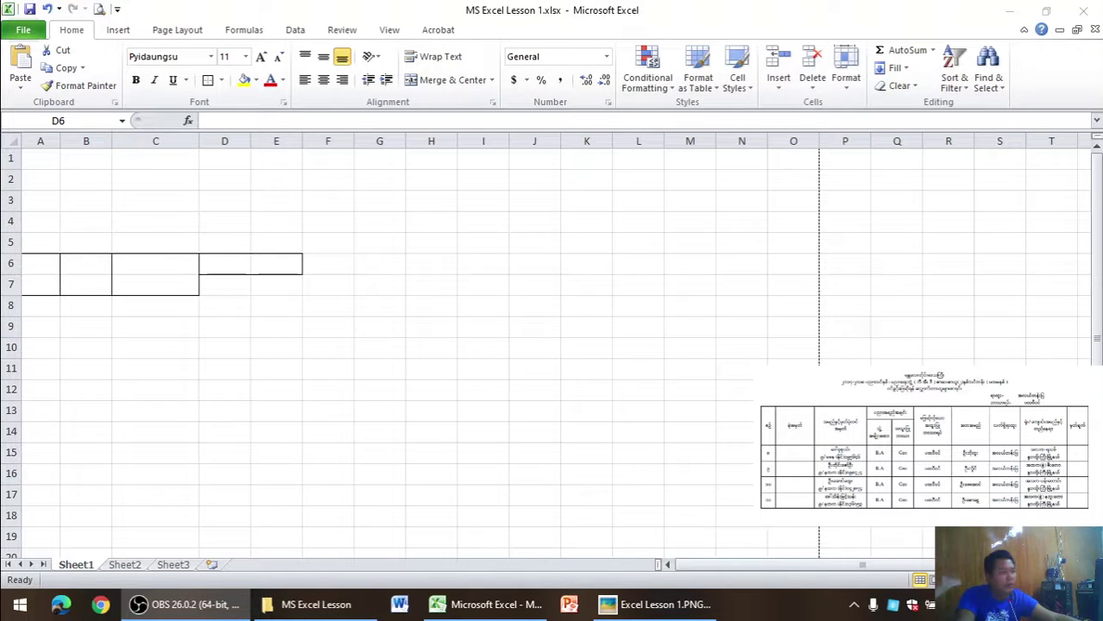
# - Apply All Borders to D7:E7 so they are boxed as two separate cells
pyautogui.hotkey('alt', 'Tab')
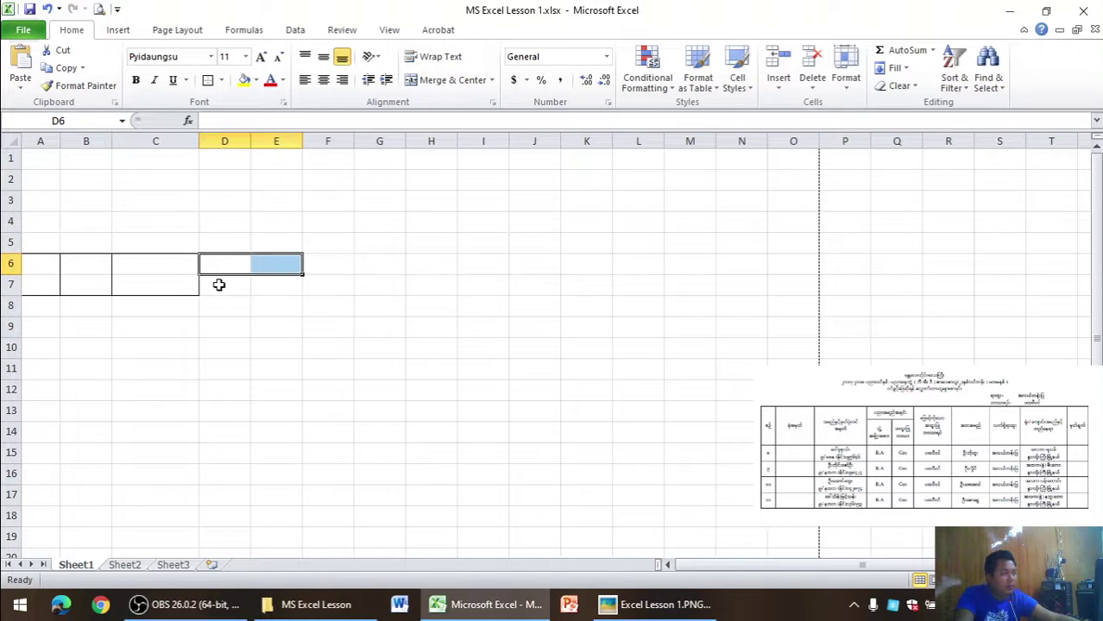
pyautogui.moveTo(218, 285); pyautogui.dragTo(264, 283)
pyautogui.click(222, 80)
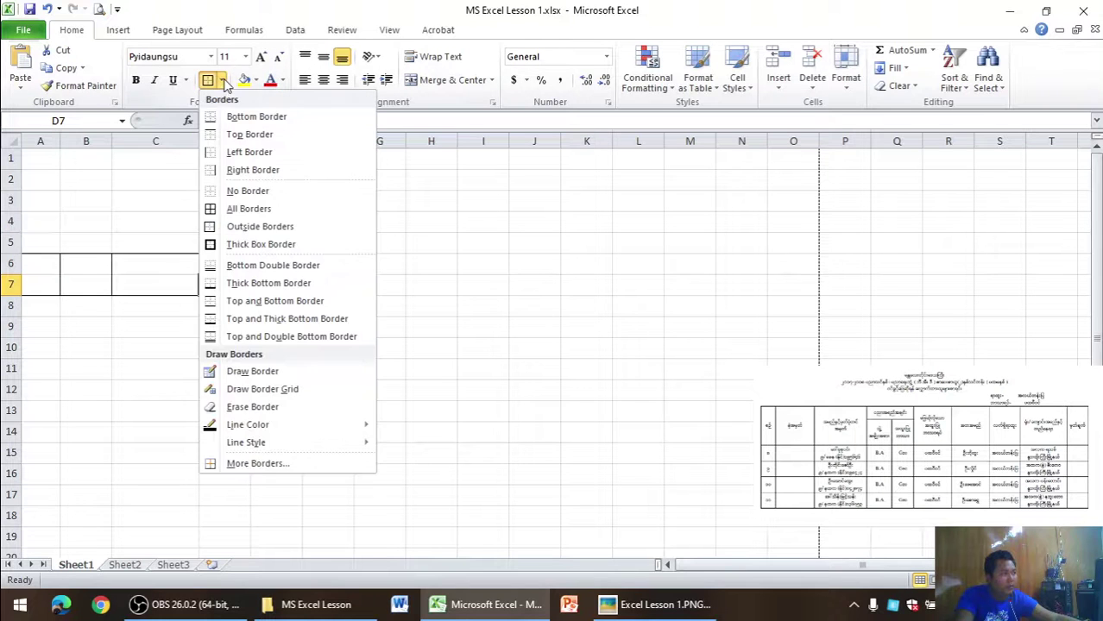
pyautogui.click(250, 209)
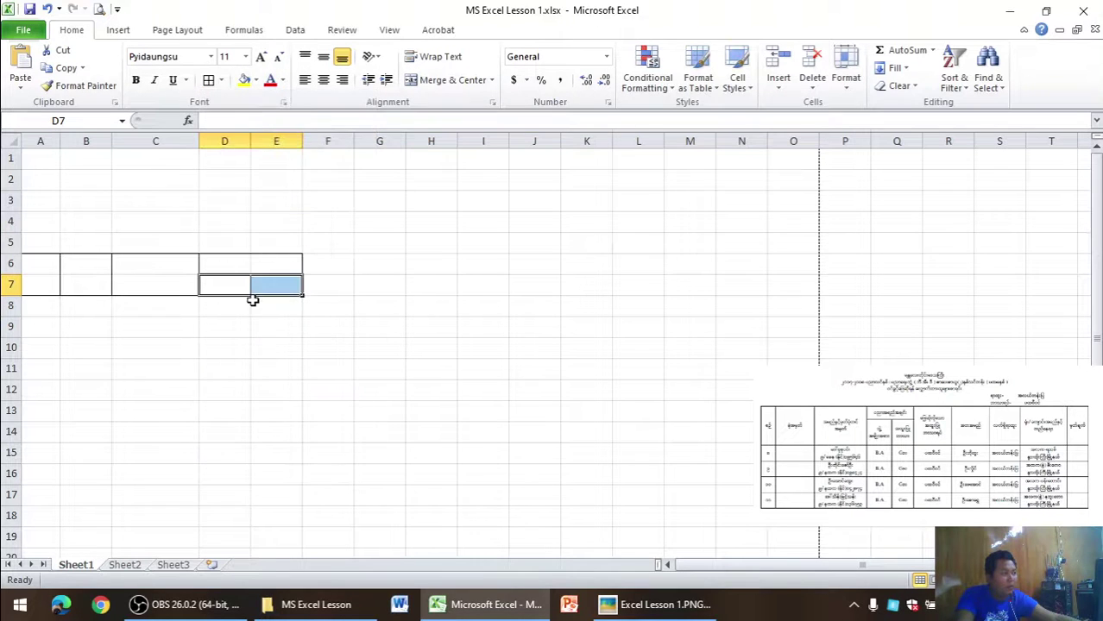
# - Check the new borders in Print Preview, then bring up the reference table image
pyautogui.click(100, 9)
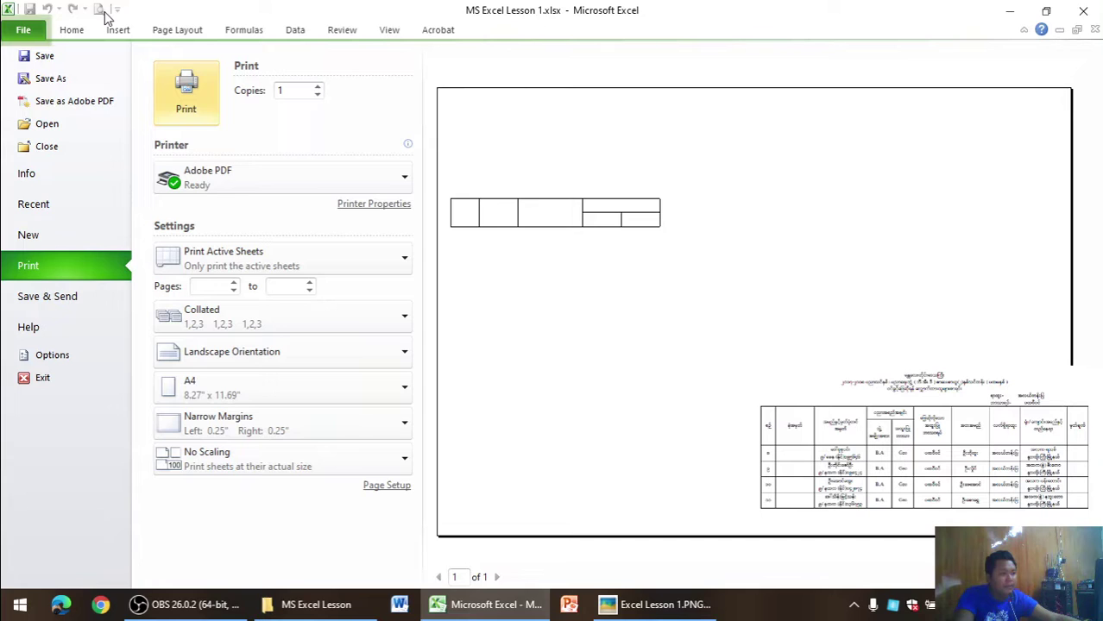
pyautogui.click(78, 35)
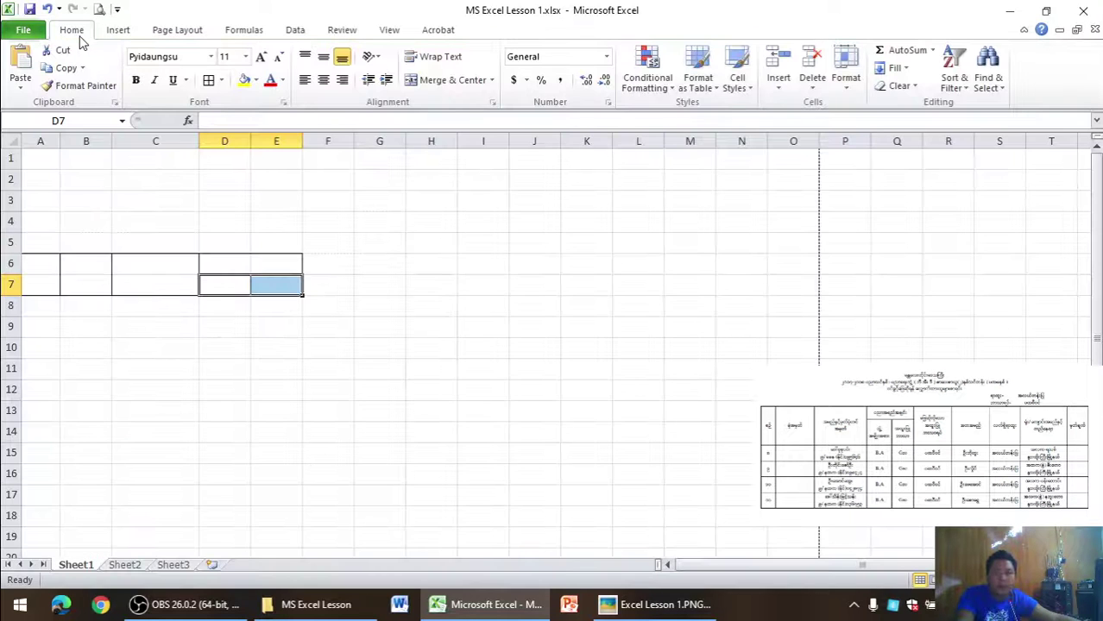
pyautogui.click(634, 614)
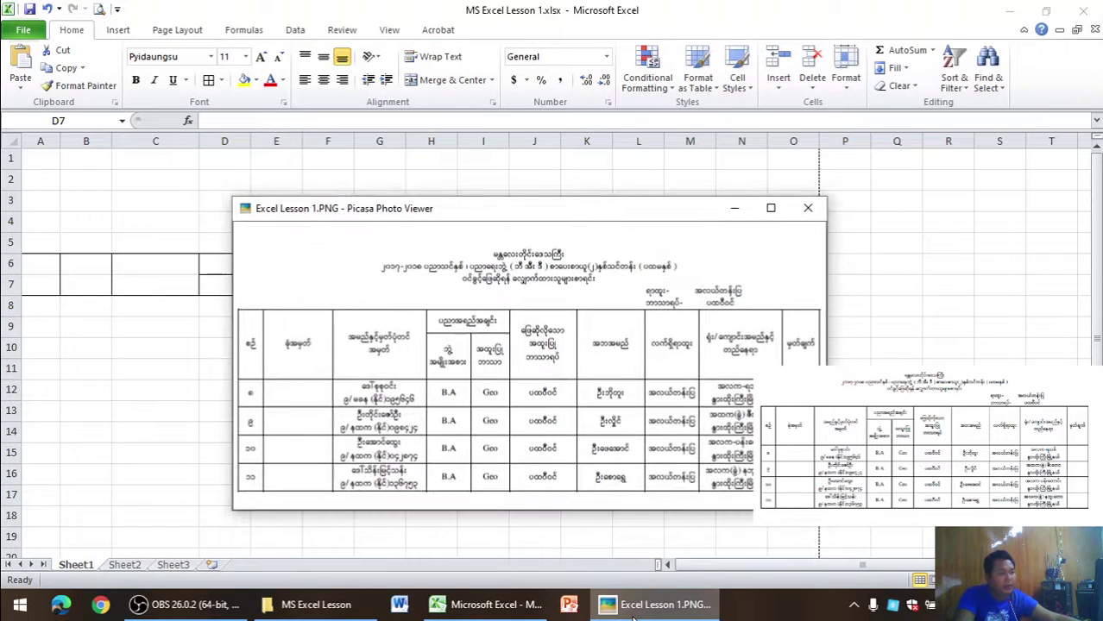
# - Put an outside border around the header cells F6:F7
pyautogui.click(635, 615)
pyautogui.moveTo(337, 265); pyautogui.dragTo(335, 286)
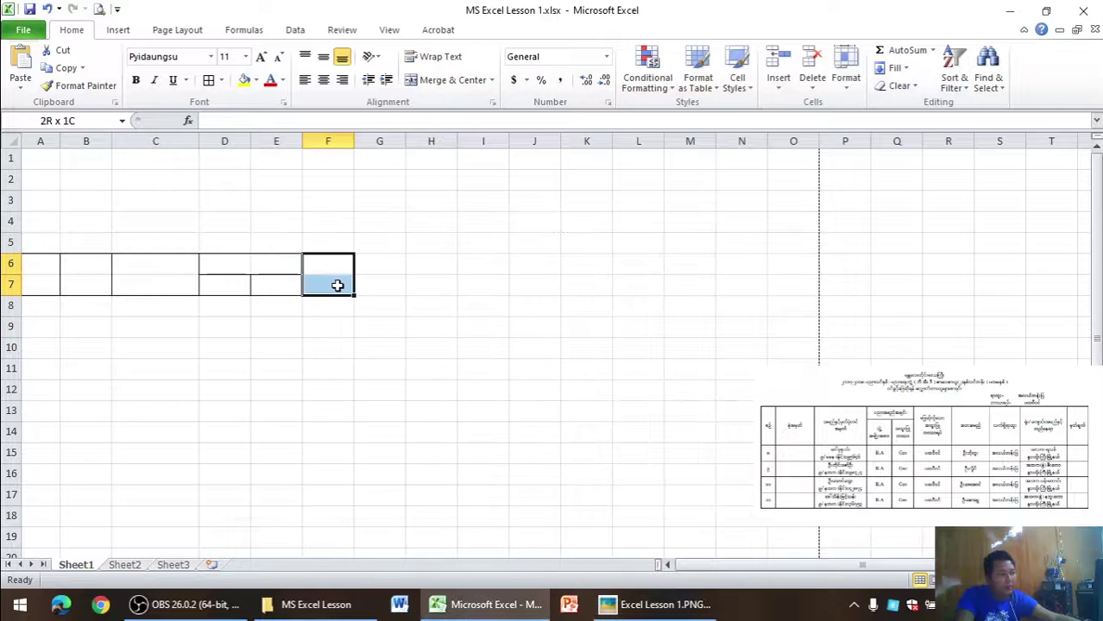
pyautogui.click(220, 81)
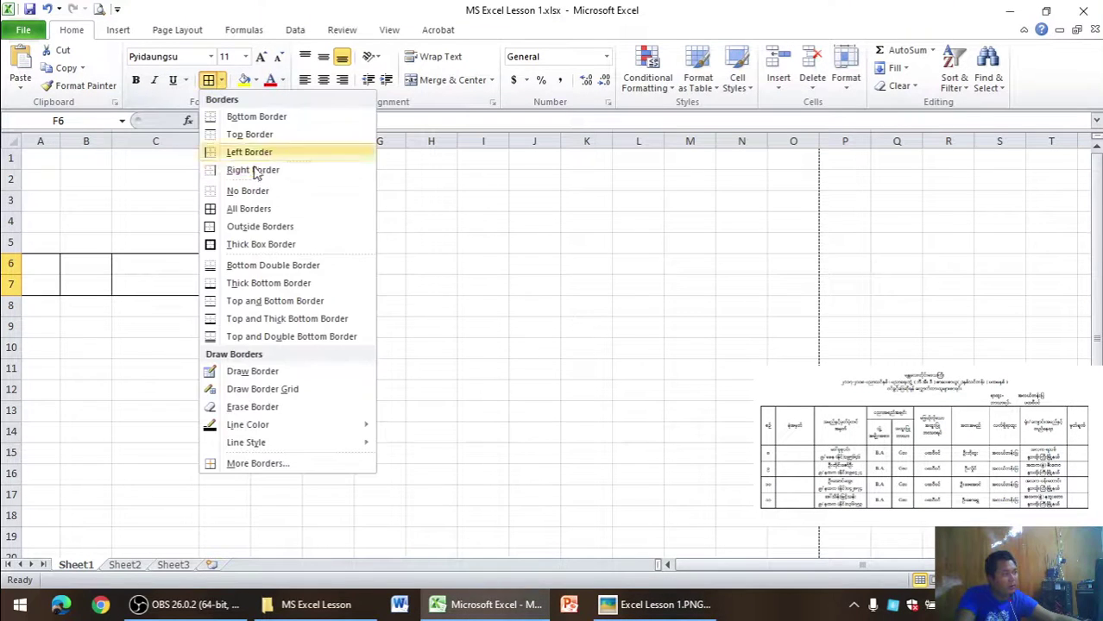
pyautogui.click(250, 227)
pyautogui.click(383, 262)
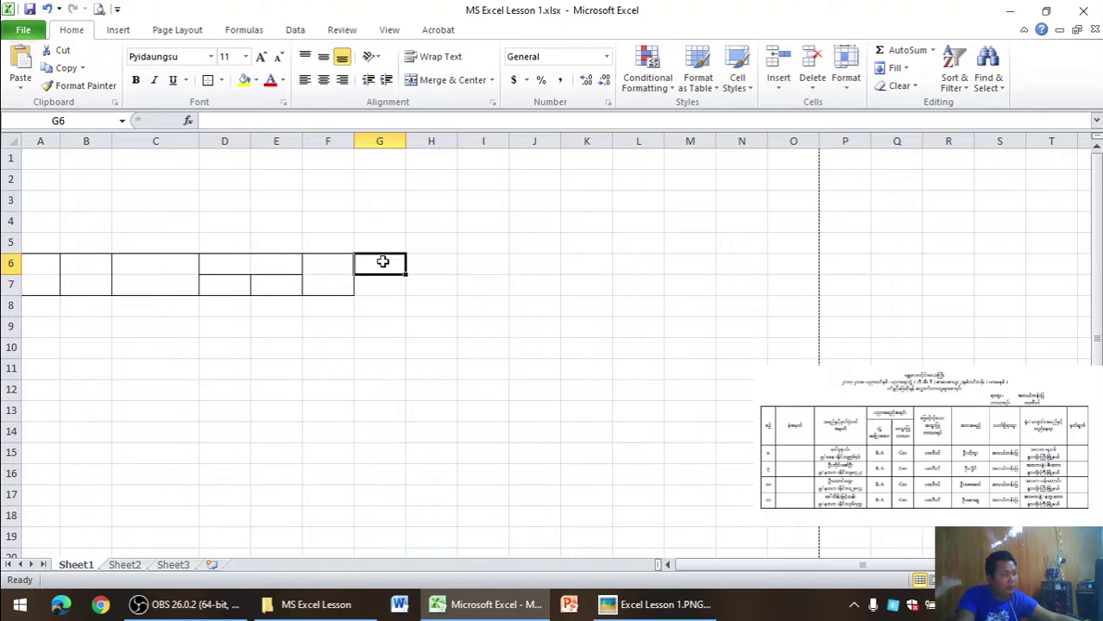
# - Select G6:G7 and widen column F, comparing against the reference image
pyautogui.click(651, 609)
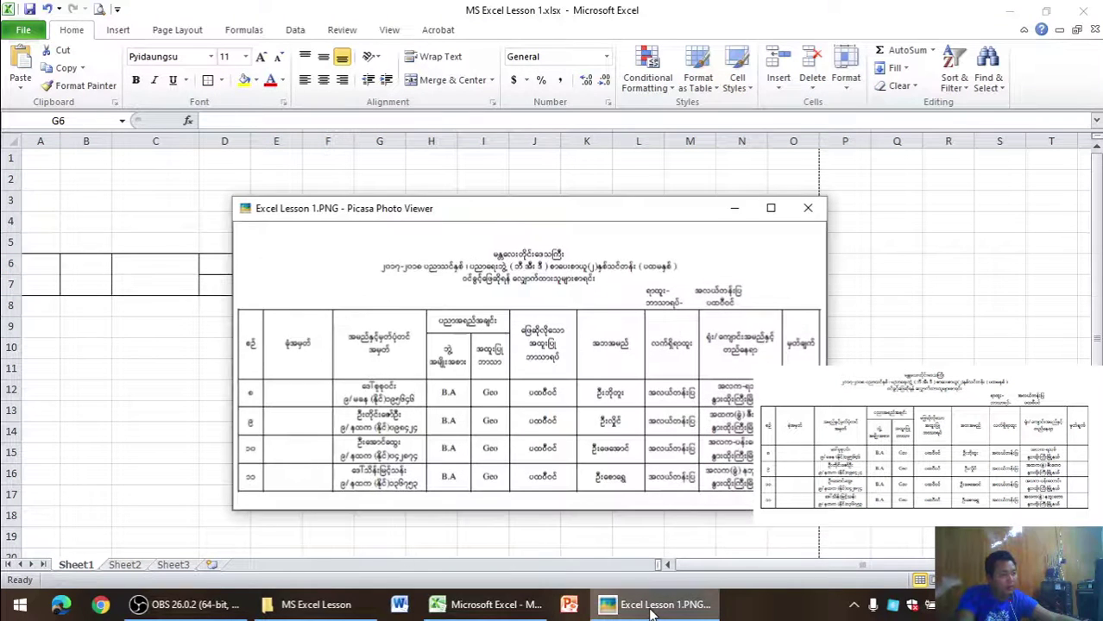
pyautogui.click(651, 609)
pyautogui.moveTo(389, 286); pyautogui.dragTo(389, 286)
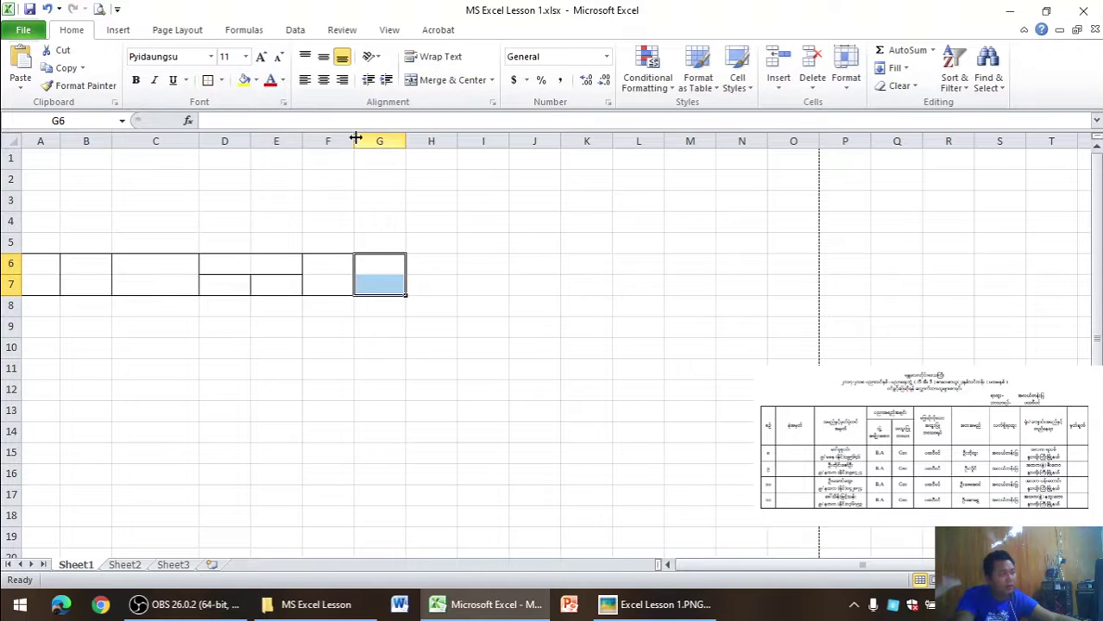
pyautogui.moveTo(354, 141); pyautogui.dragTo(377, 140)
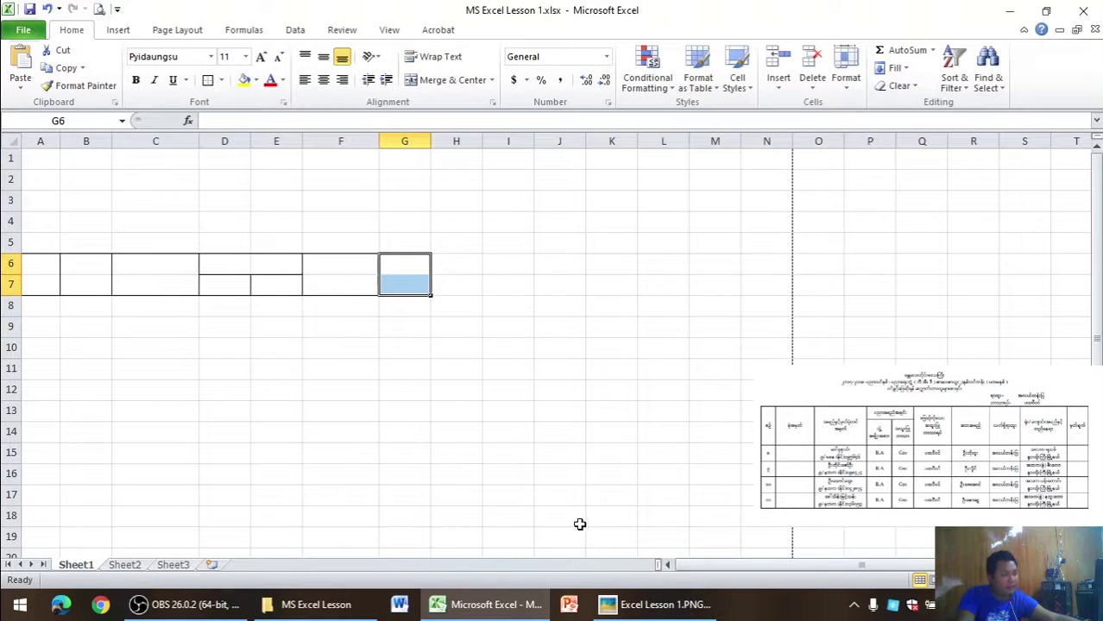
pyautogui.click(653, 608)
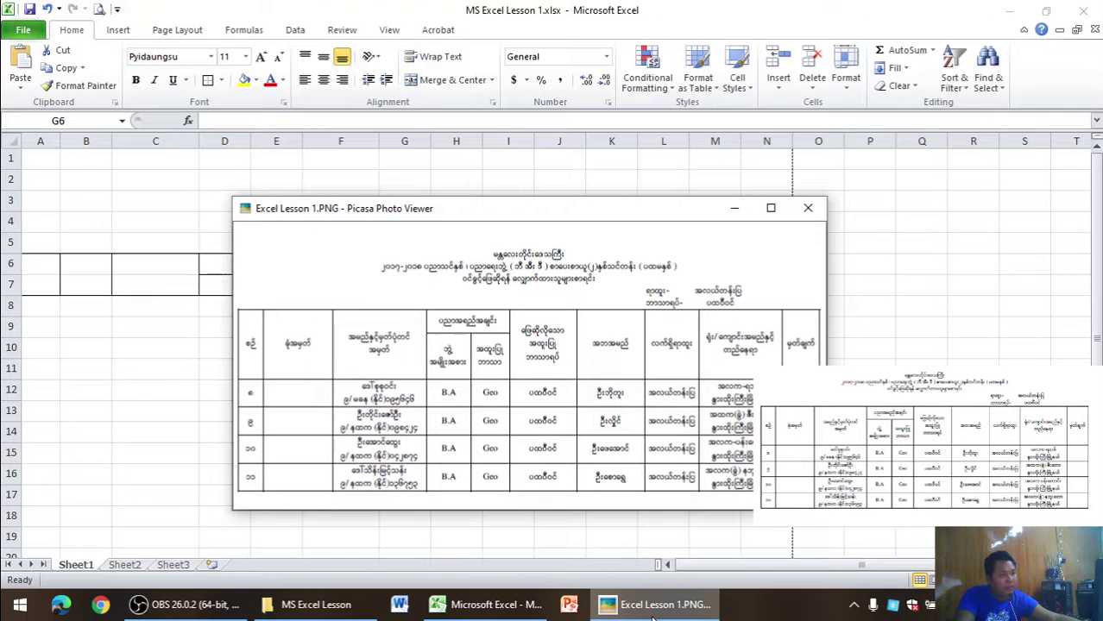
pyautogui.click(653, 608)
# - Widen column I to 118 pixels and select the H and I header cell pairs
pyautogui.moveTo(466, 261); pyautogui.dragTo(463, 283)
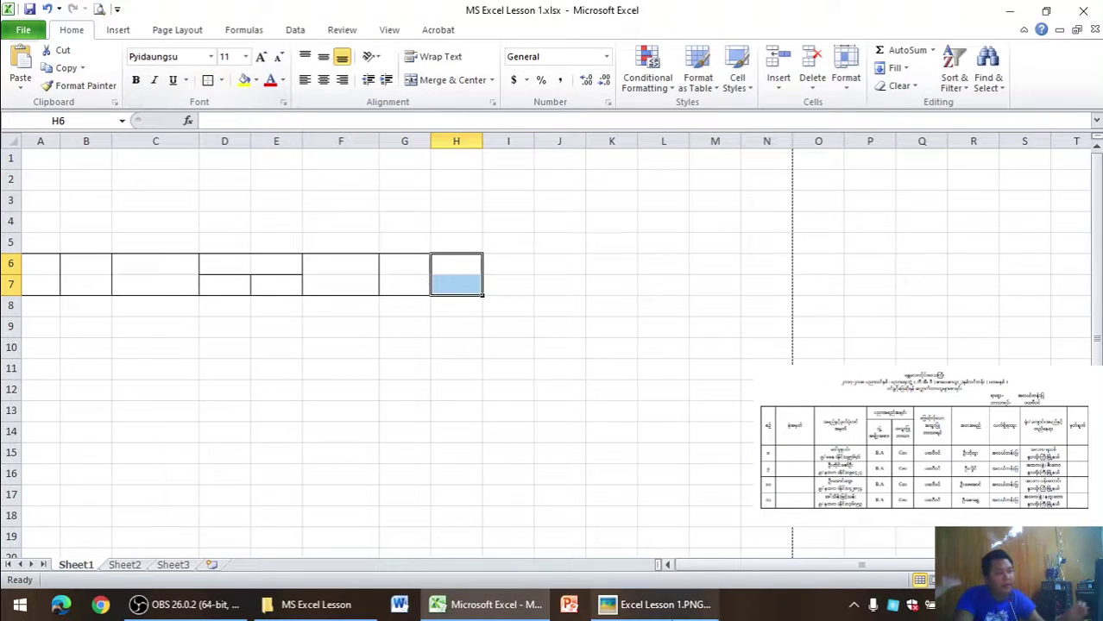
pyautogui.click(653, 609)
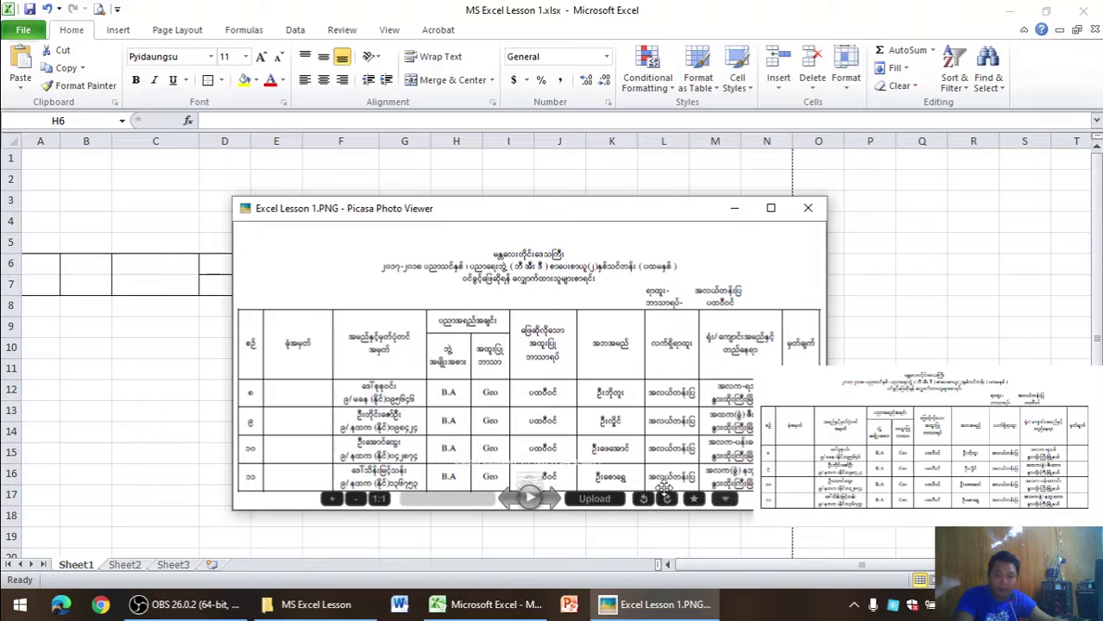
pyautogui.click(735, 210)
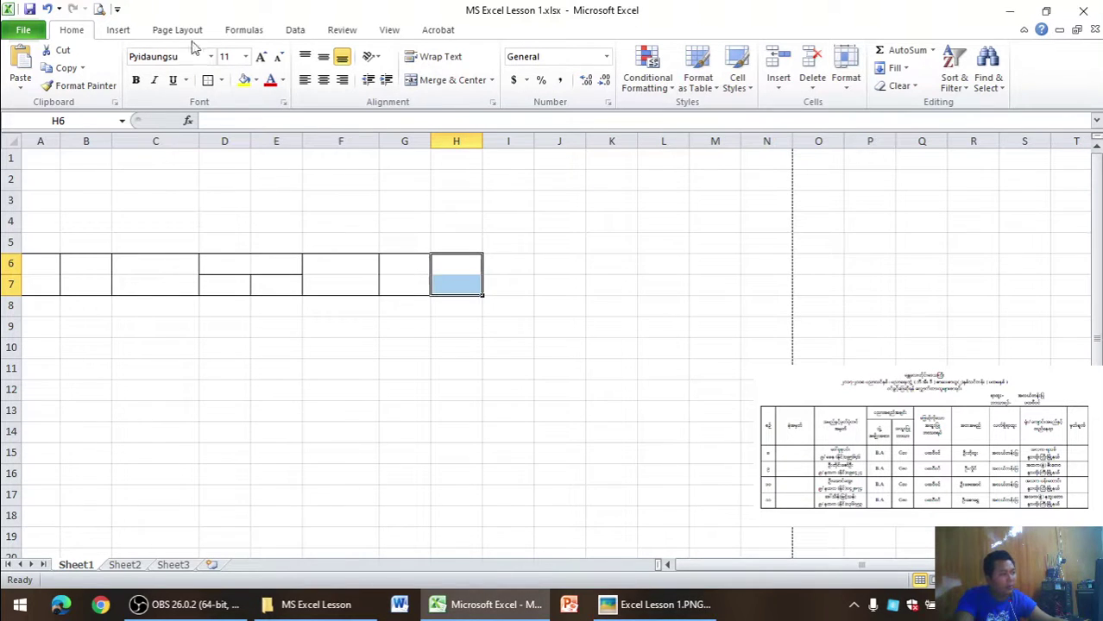
pyautogui.click(653, 604)
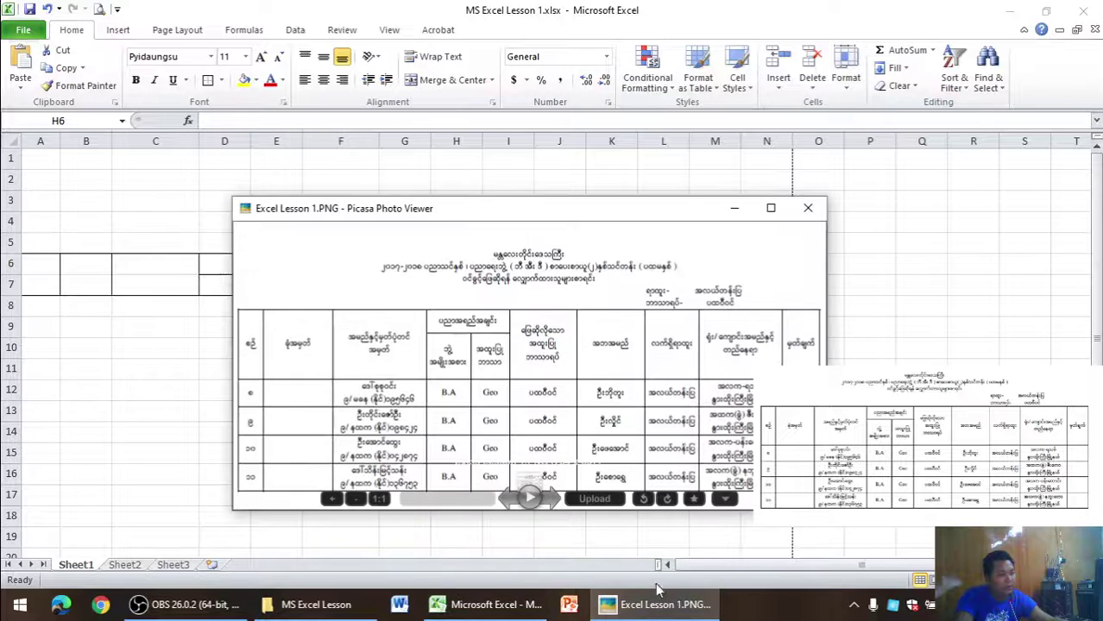
pyautogui.click(653, 604)
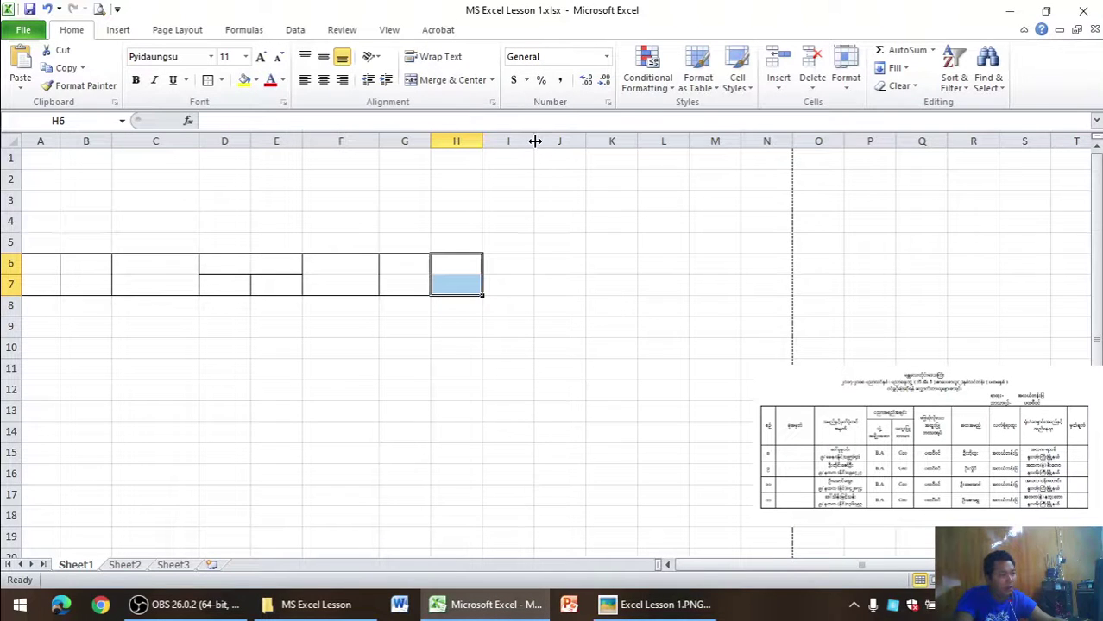
pyautogui.moveTo(534, 141); pyautogui.dragTo(578, 159)
pyautogui.moveTo(536, 263); pyautogui.dragTo(535, 286)
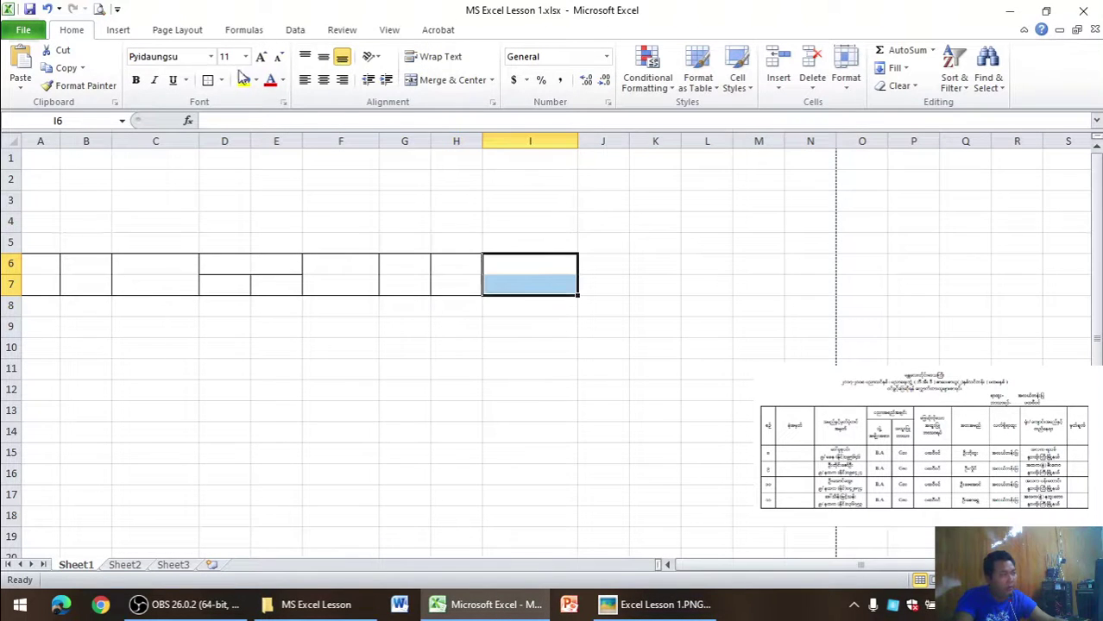
pyautogui.click(681, 604)
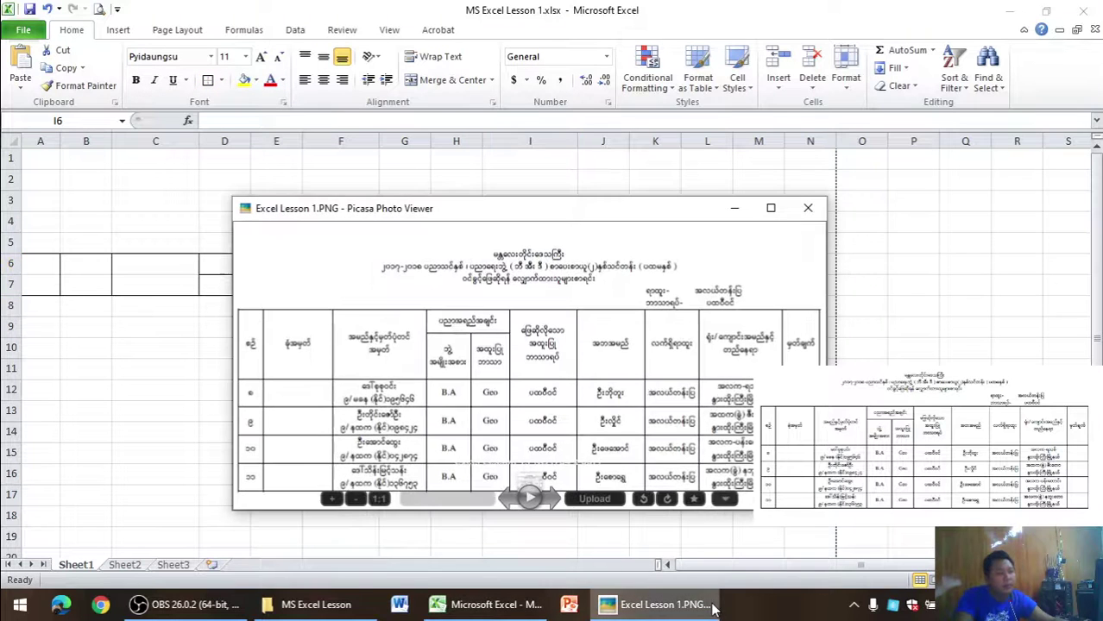
pyautogui.click(734, 208)
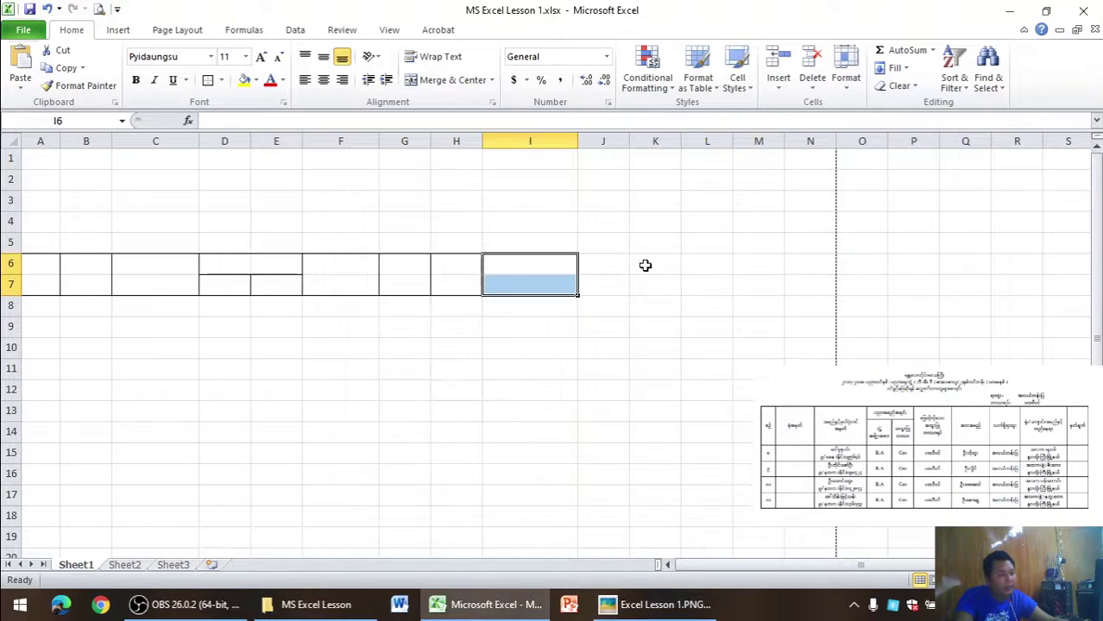
# - Box in header cells J6:J7 with an outside border and check the reference image
pyautogui.moveTo(612, 264); pyautogui.dragTo(613, 280)
pyautogui.click(207, 79)
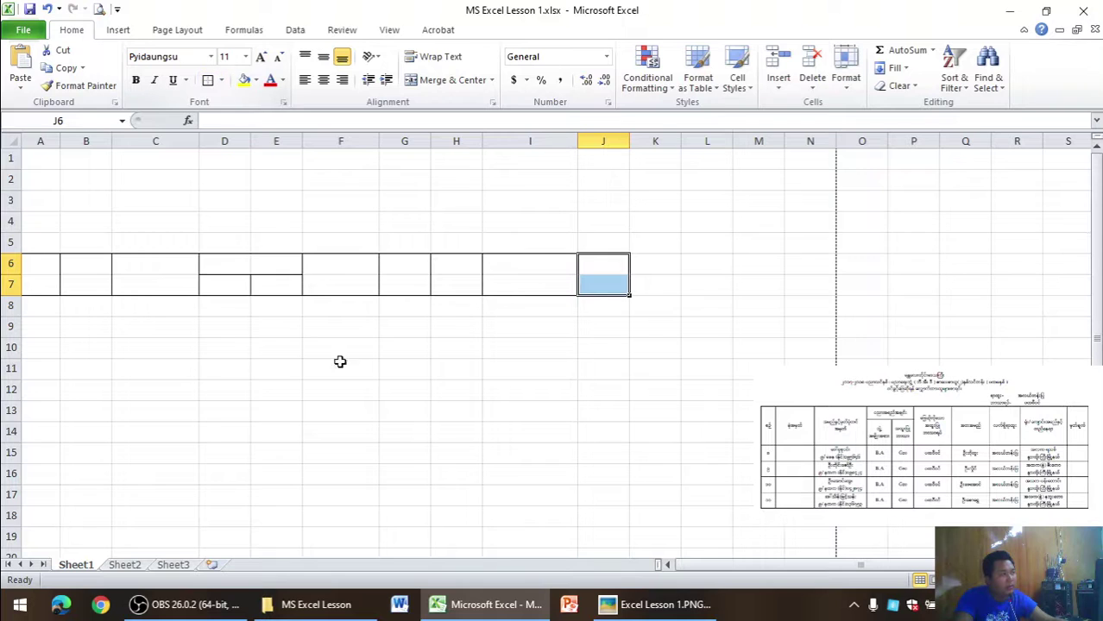
pyautogui.click(335, 272)
pyautogui.click(383, 273)
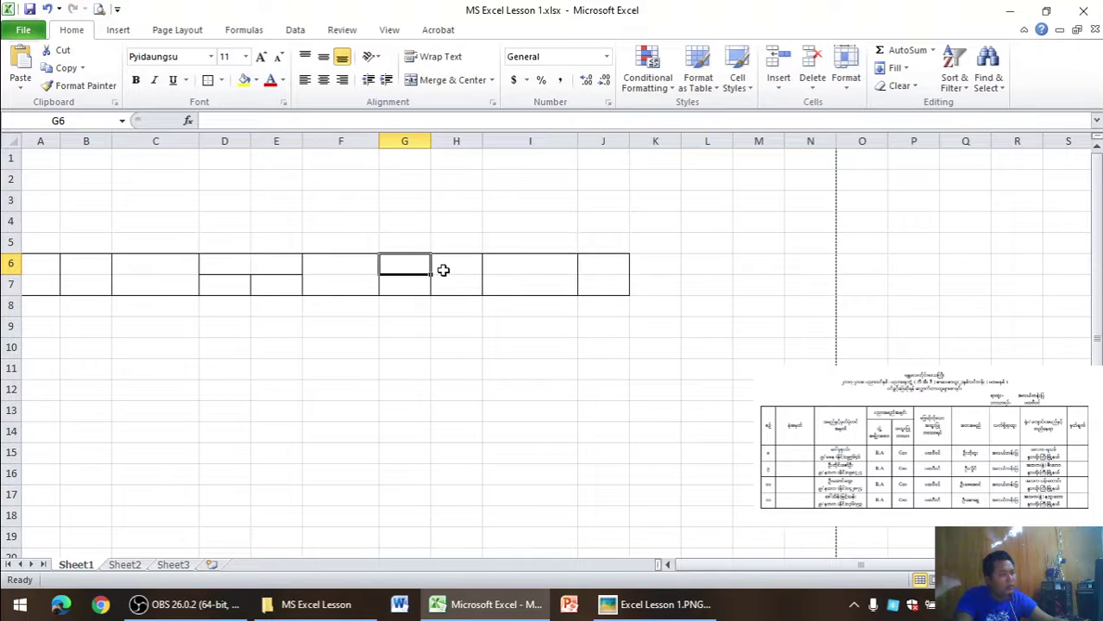
pyautogui.click(656, 604)
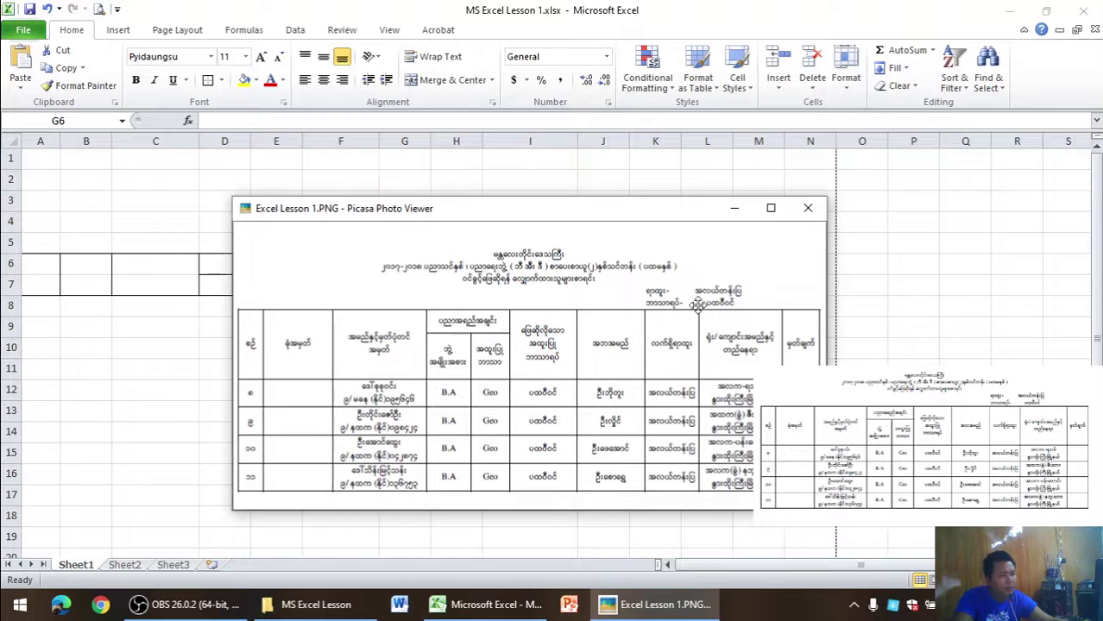
pyautogui.moveTo(252, 473)
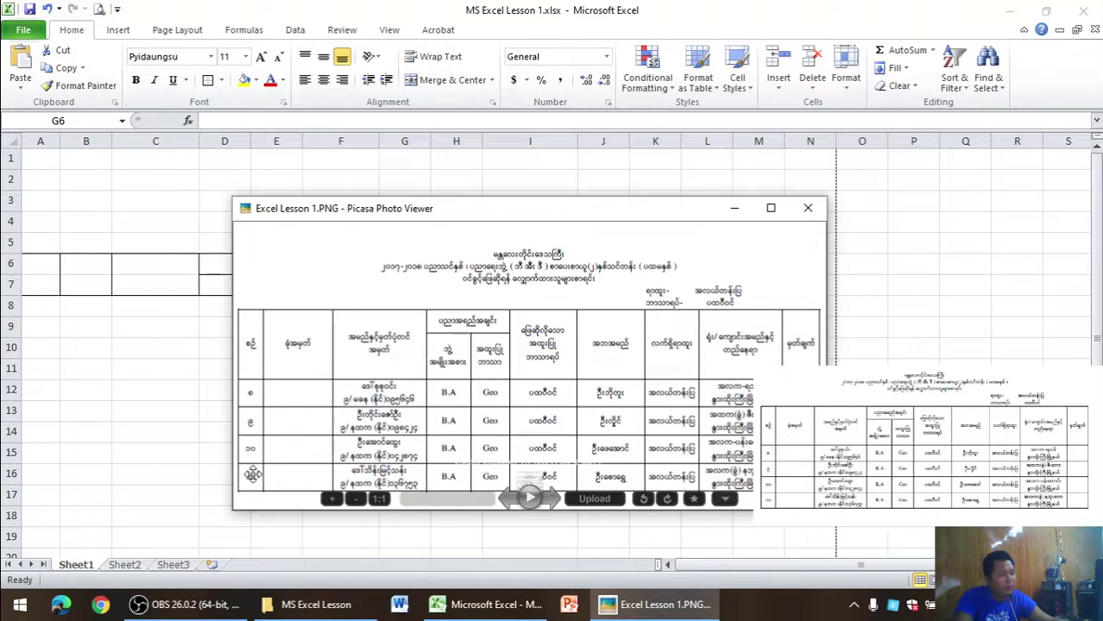
pyautogui.click(735, 208)
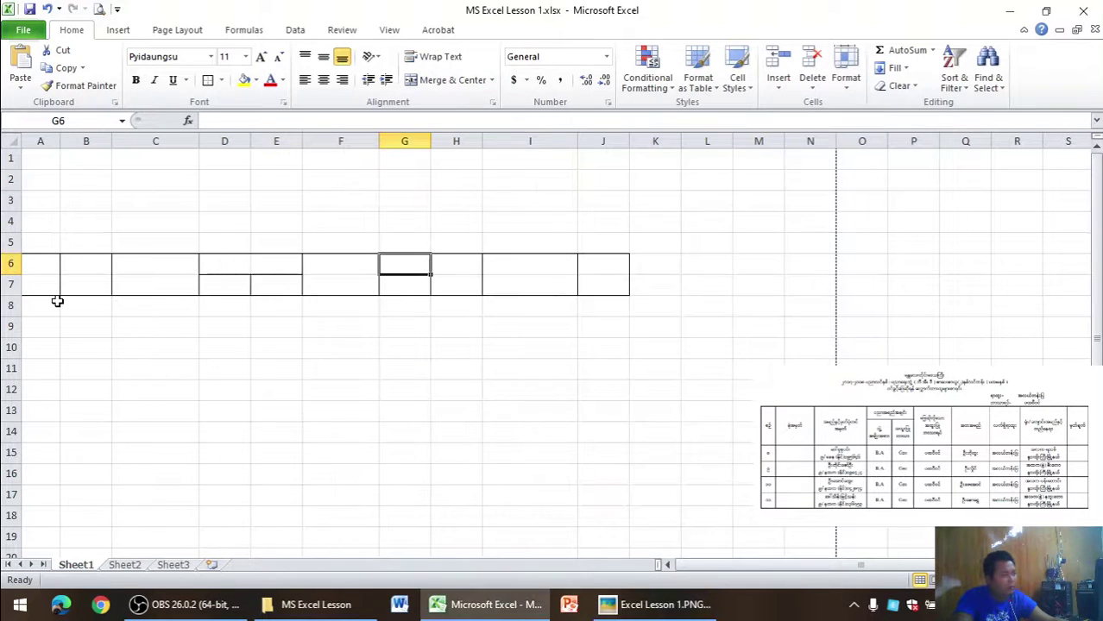
# - Apply All Borders to the data range A8:J11
pyautogui.moveTo(52, 305)
pyautogui.mouseDown()
pyautogui.moveTo(51, 361)
pyautogui.moveTo(597, 359)
pyautogui.mouseUp()
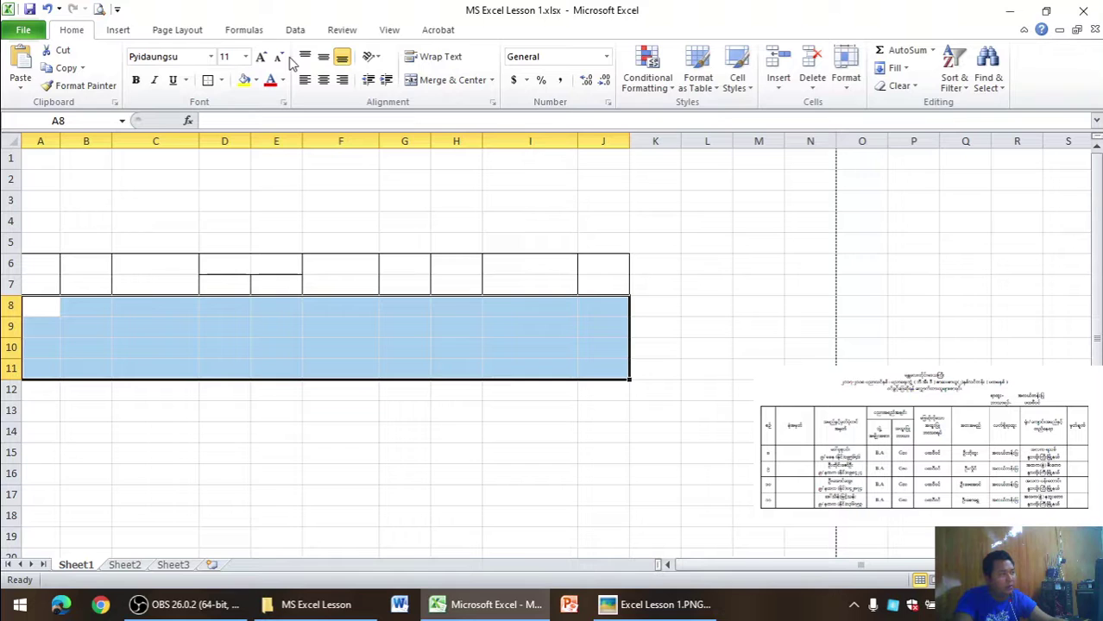
pyautogui.click(222, 81)
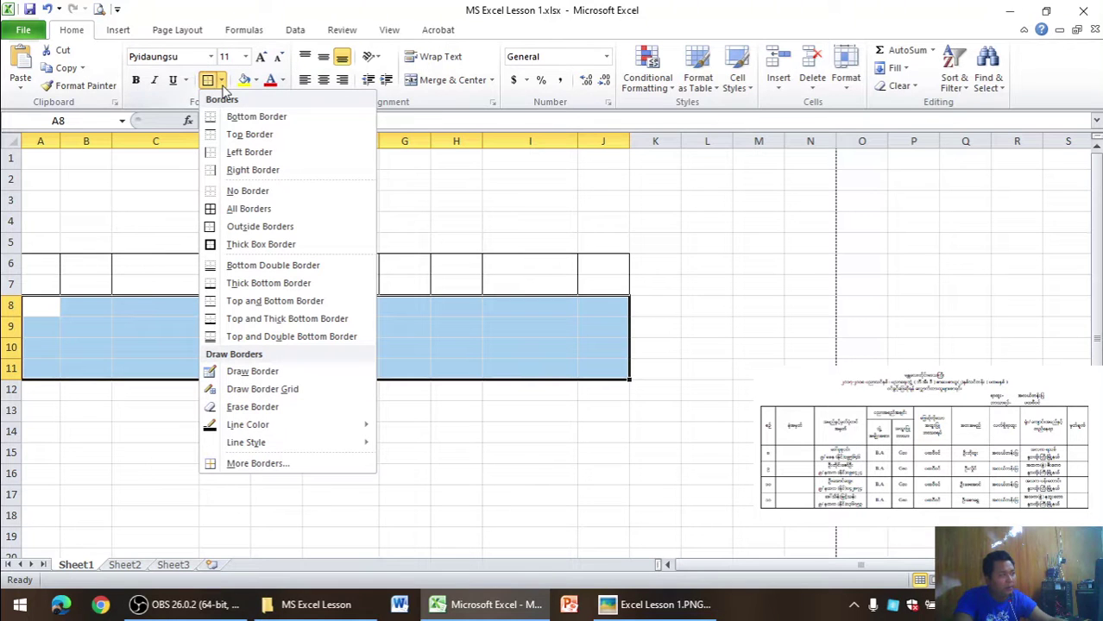
pyautogui.click(222, 209)
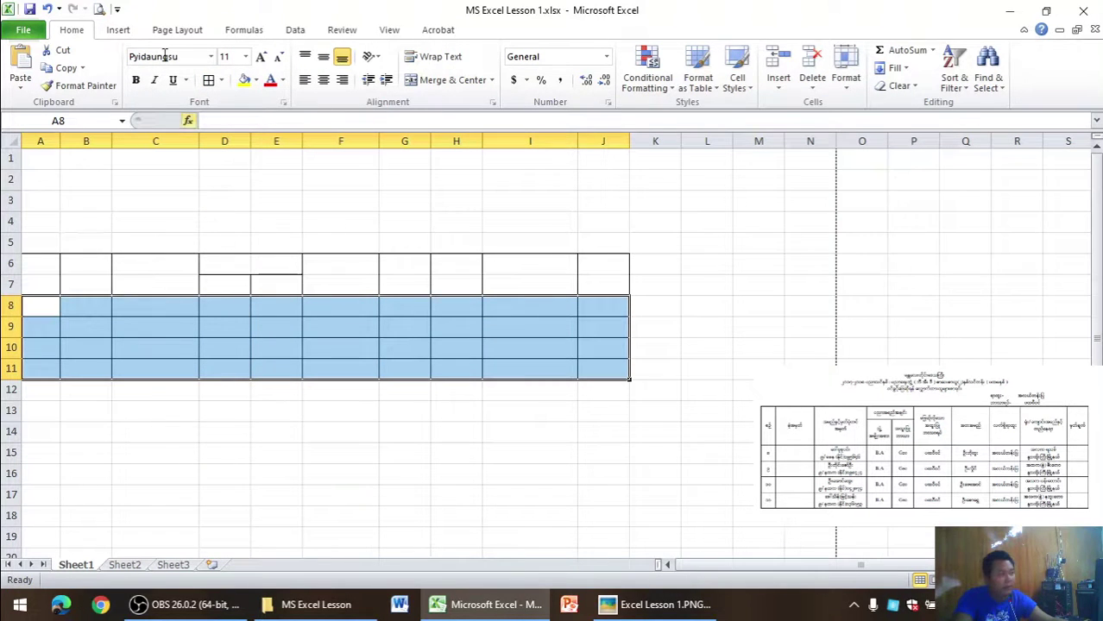
# - Check the bordered grid in Print Preview and compare it with the reference image
pyautogui.click(99, 10)
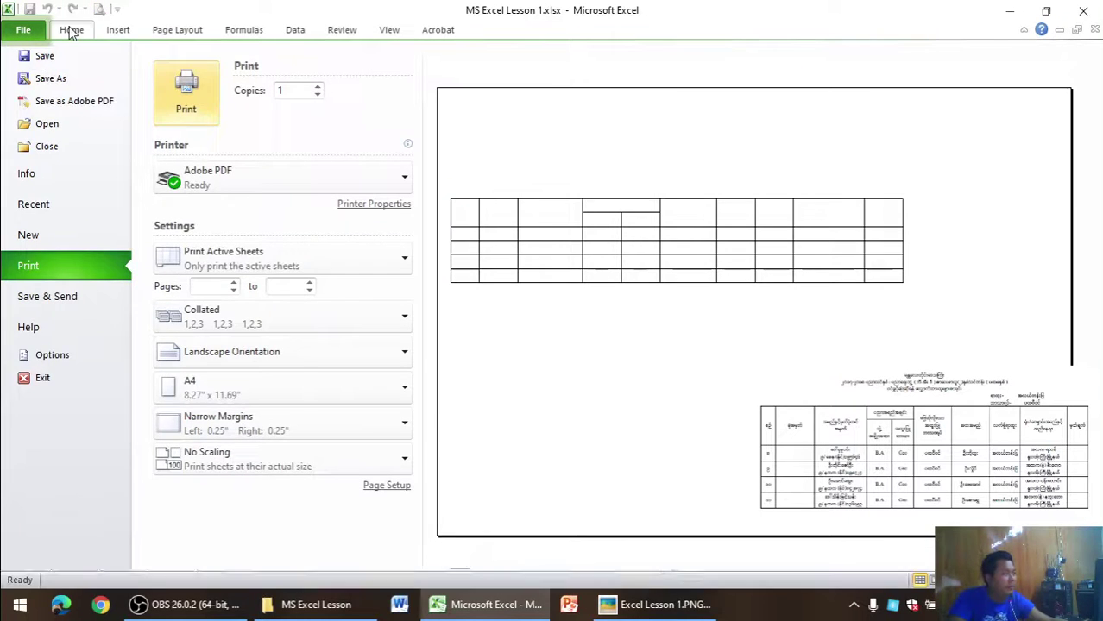
pyautogui.click(72, 31)
pyautogui.click(670, 604)
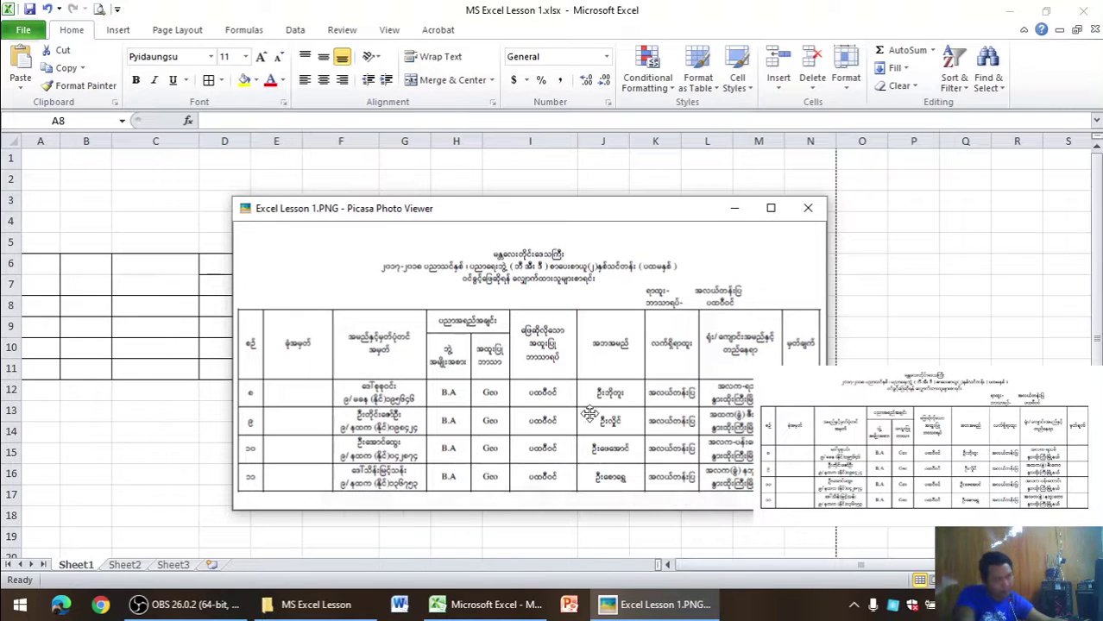
pyautogui.click(740, 211)
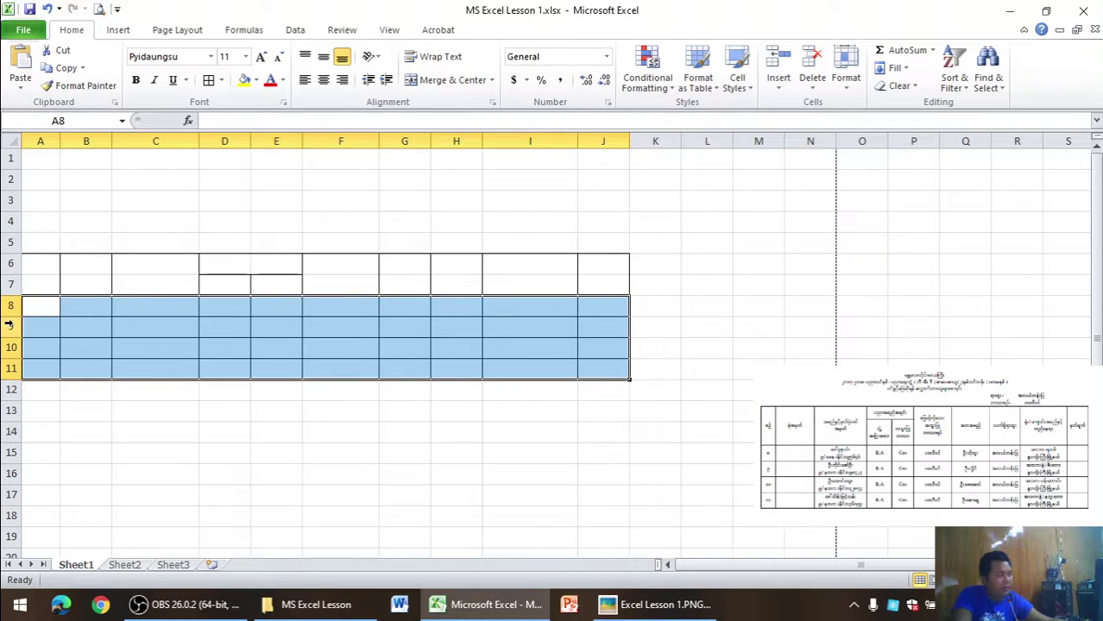
# - Make rows 8 to 11 all 33.75 points high
pyautogui.moveTo(11, 324); pyautogui.dragTo(11, 309)
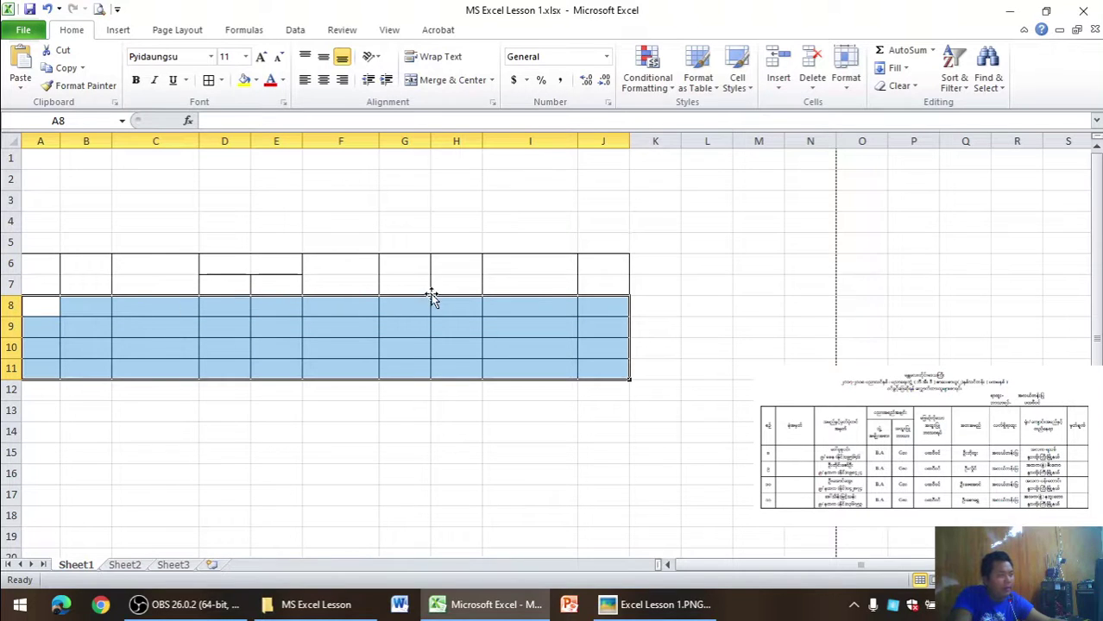
pyautogui.moveTo(5, 317); pyautogui.dragTo(10, 340)
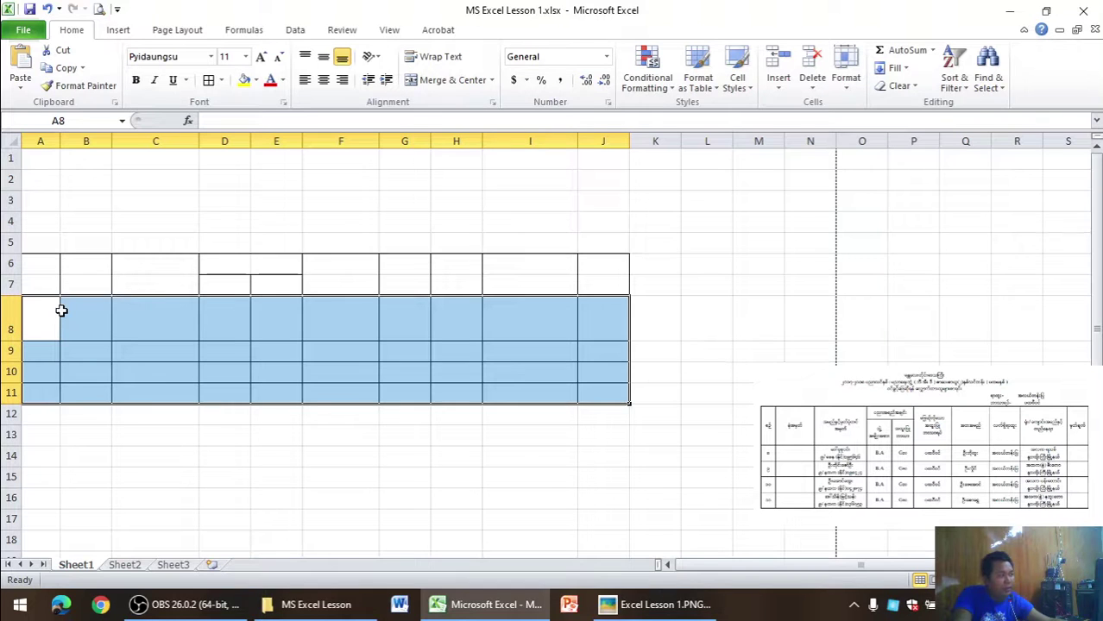
pyautogui.moveTo(10, 326); pyautogui.dragTo(12, 393)
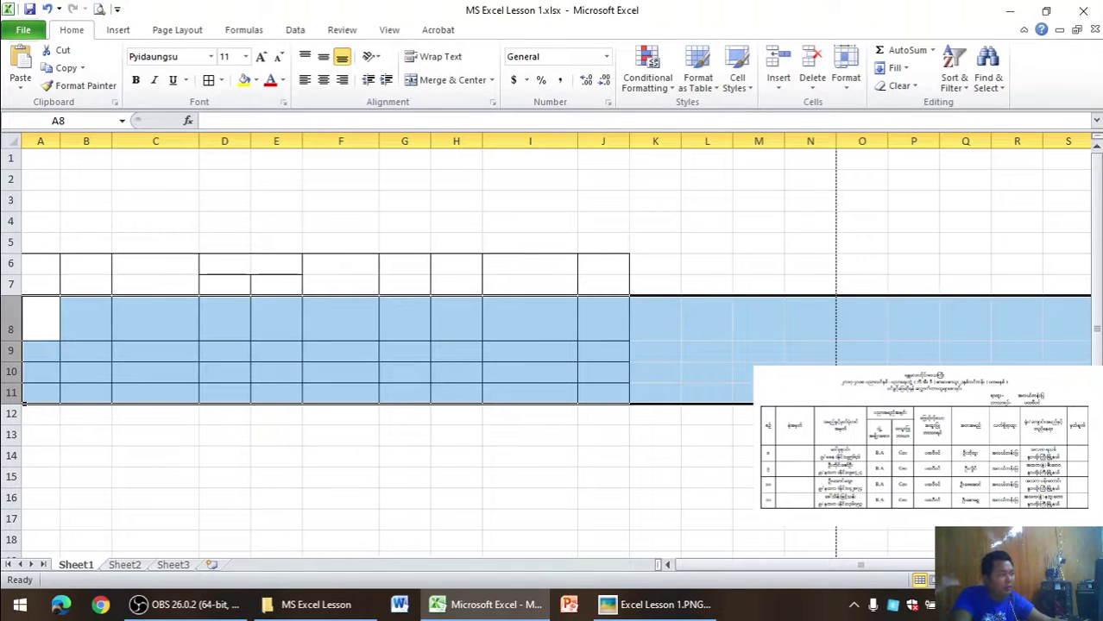
pyautogui.moveTo(14, 342); pyautogui.dragTo(14, 354)
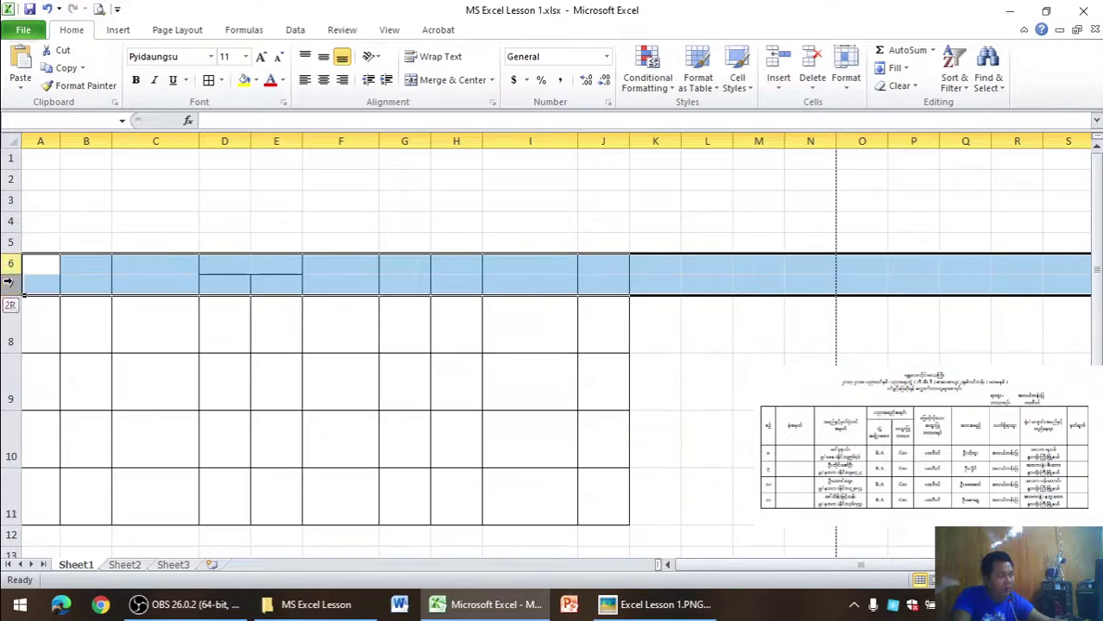
# - Raise header rows 6–7 to 30.75 points and check the print preview
pyautogui.moveTo(14, 262); pyautogui.dragTo(14, 287)
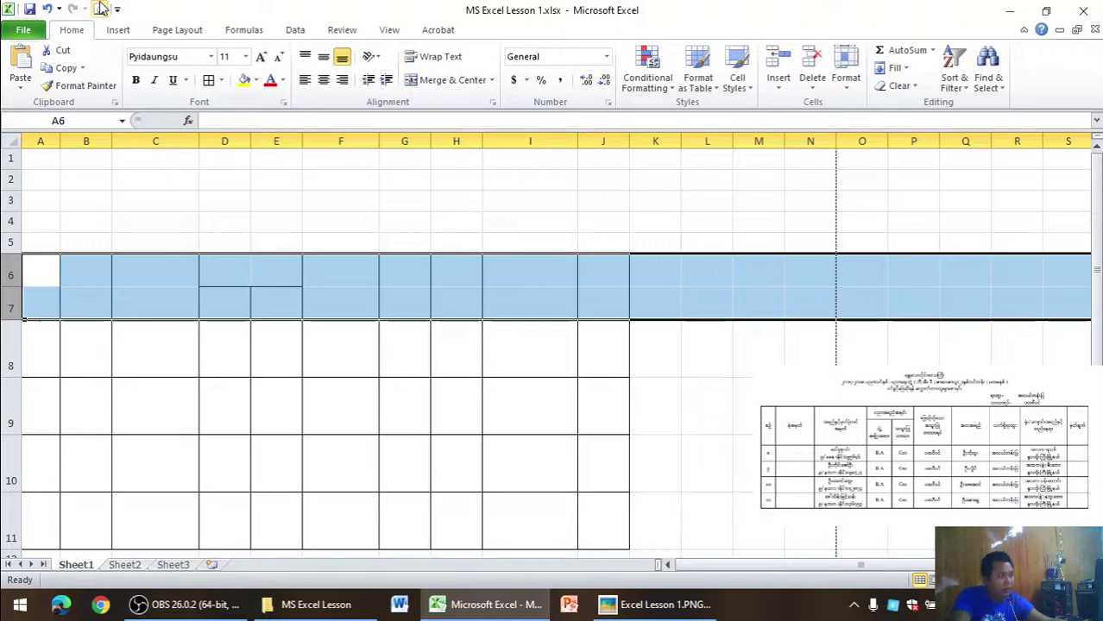
pyautogui.hotkey('ctrl', 'p')
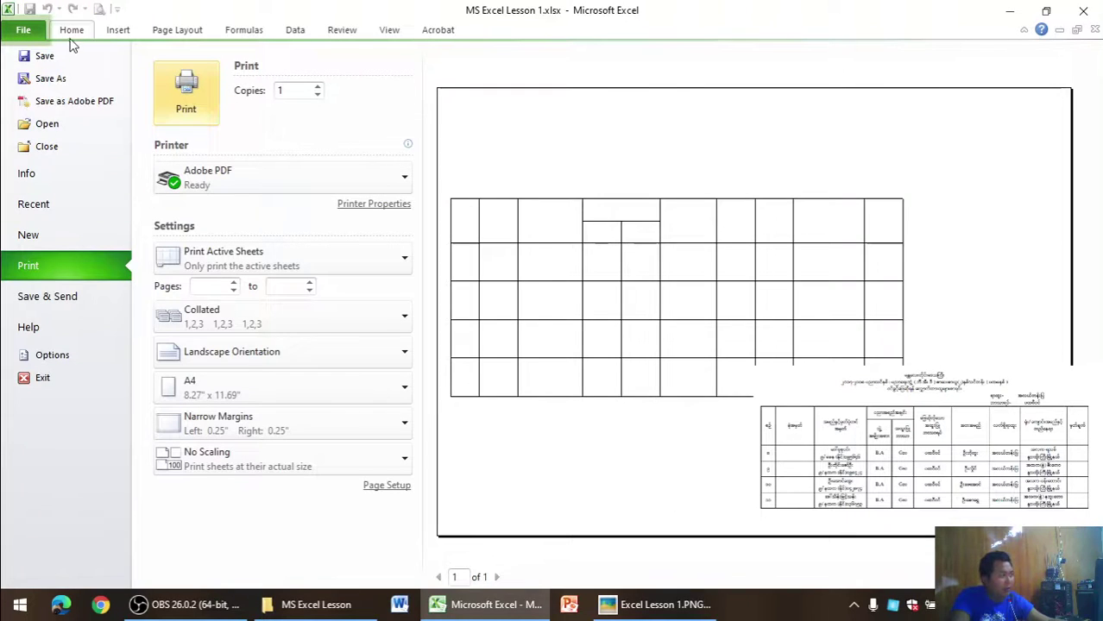
pyautogui.click(71, 31)
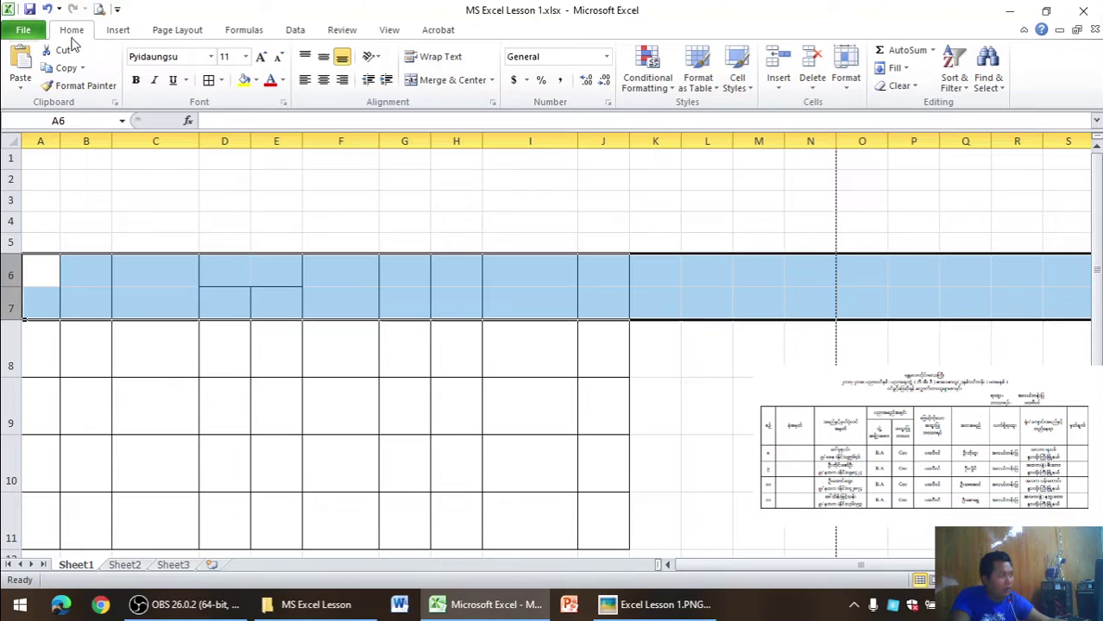
pyautogui.click(57, 196)
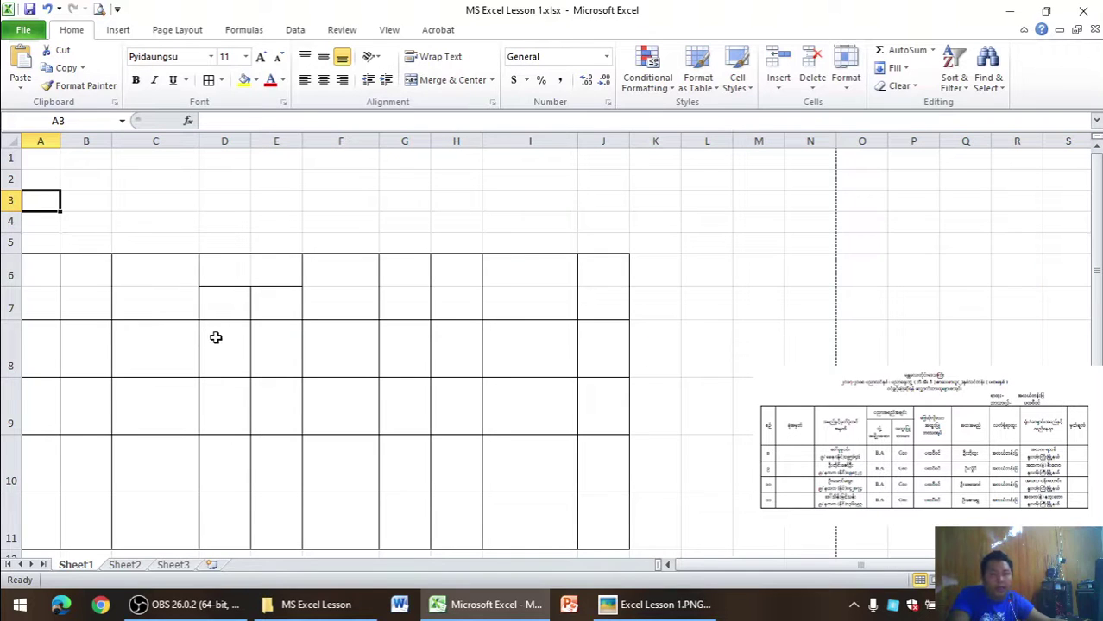
# - Type the Myanmar heading 'စဉ်' into A6 with the Myanmar keyboard and preview the page
pyautogui.click(43, 279)
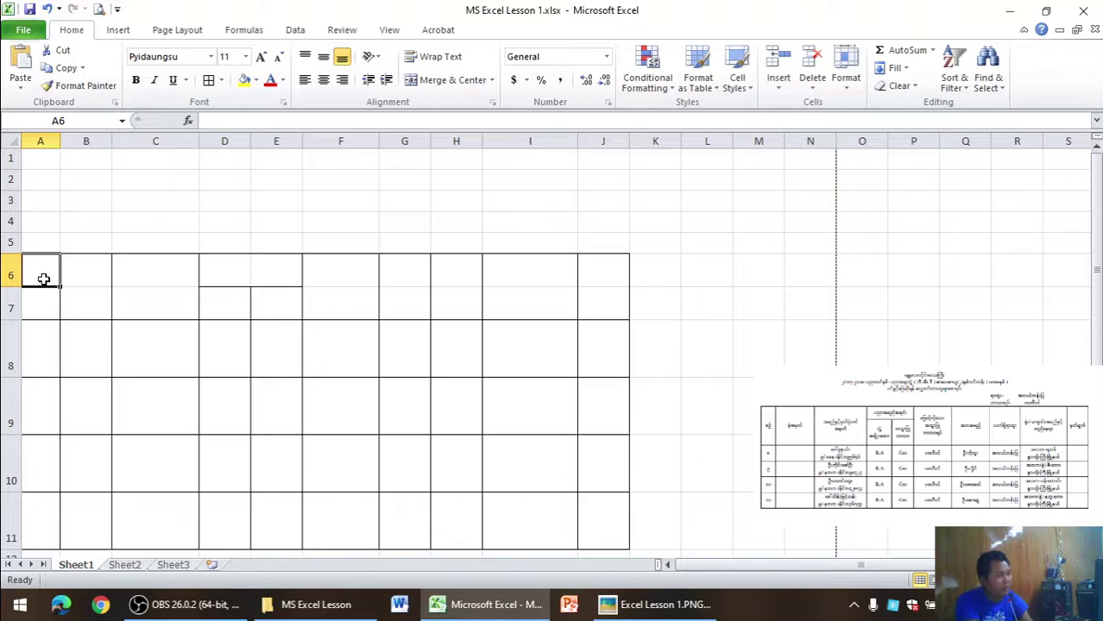
pyautogui.write('p')
pyautogui.hotkey('alt', 'shift')
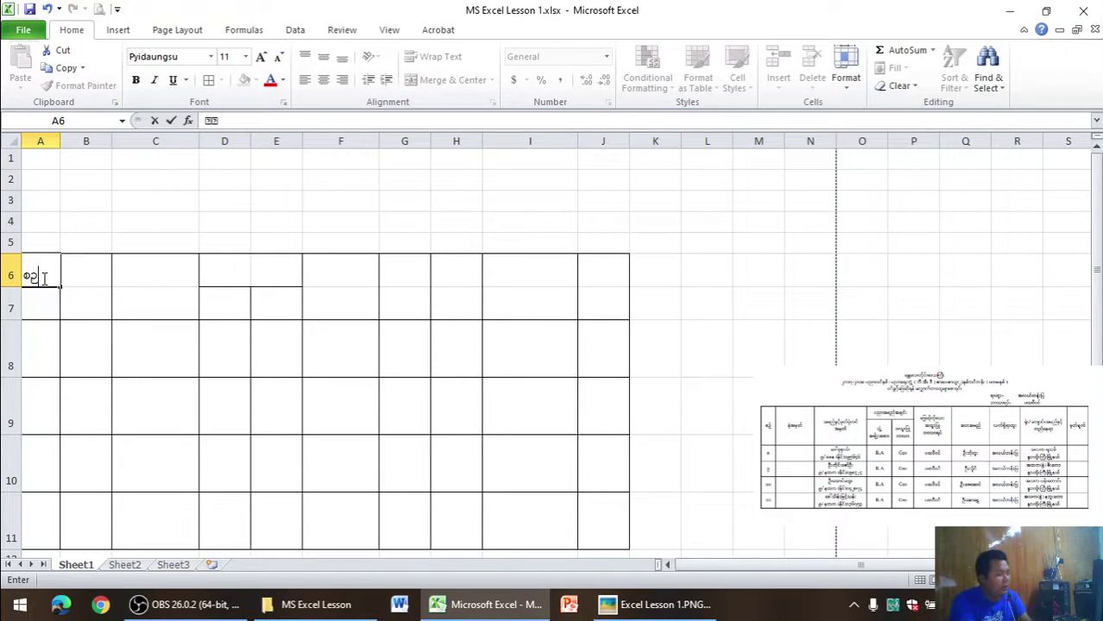
pyautogui.click(75, 281)
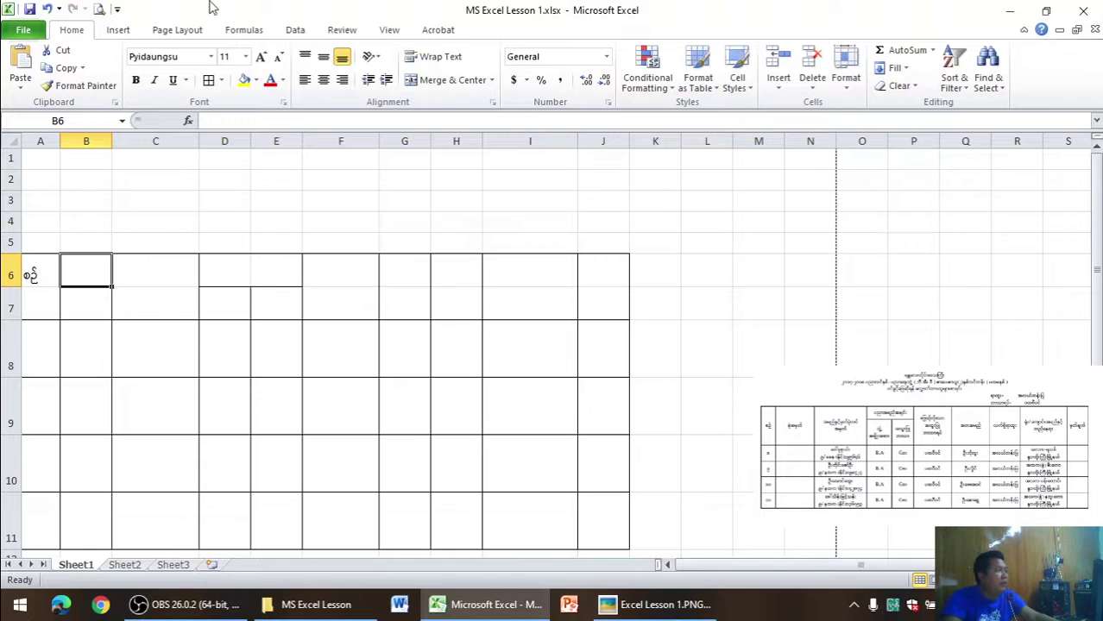
pyautogui.click(99, 10)
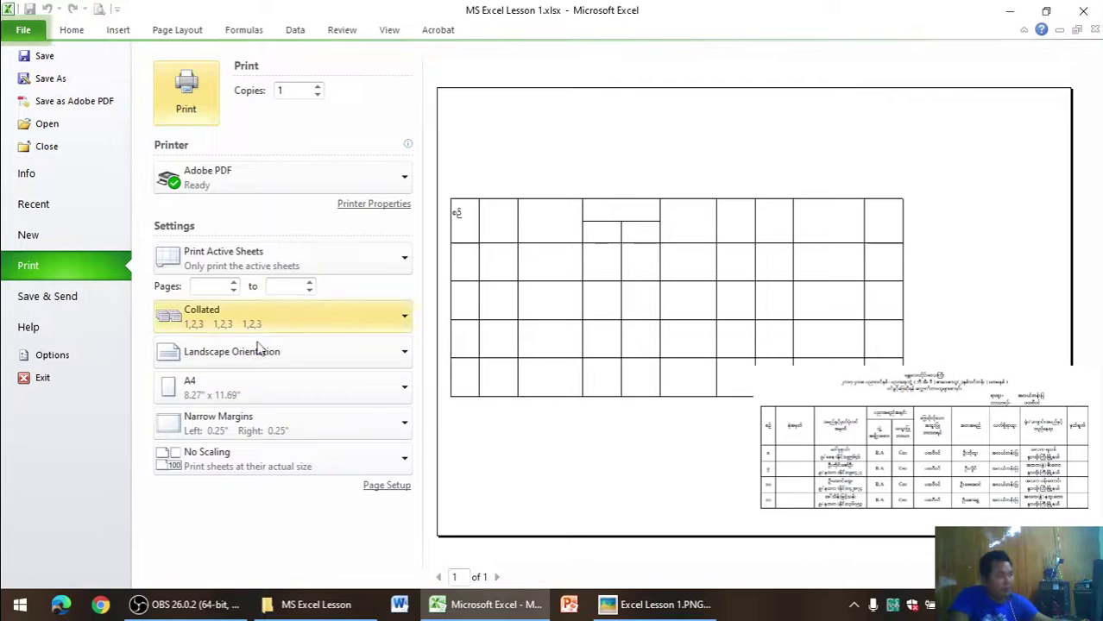
pyautogui.click(75, 33)
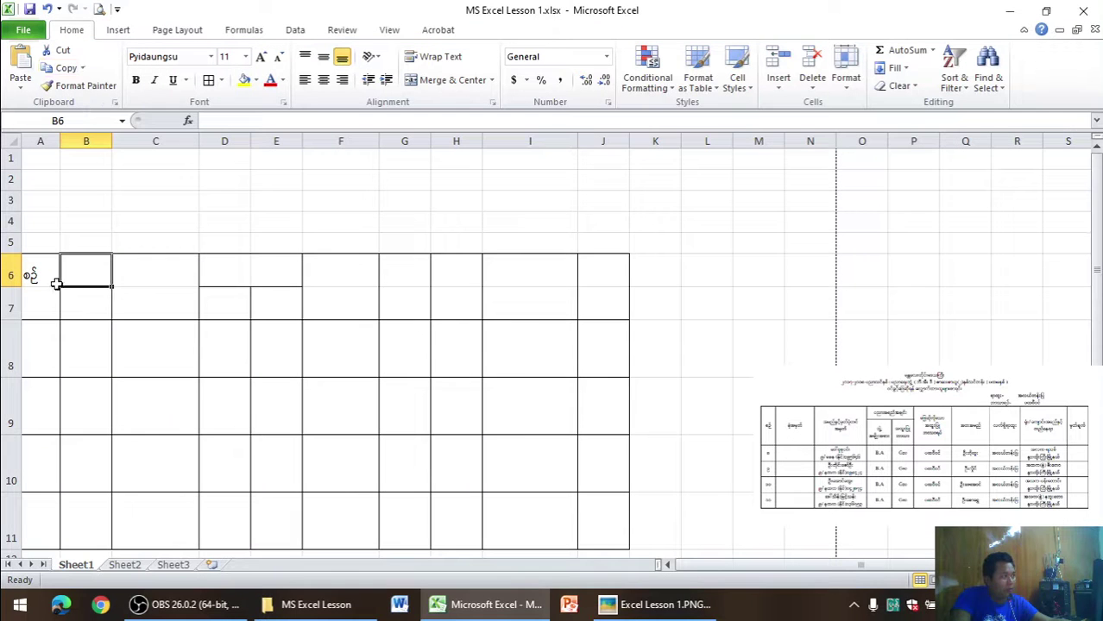
# - Centre and merge A6:A7, preview the result, then undo the merge
pyautogui.moveTo(50, 277); pyautogui.dragTo(47, 308)
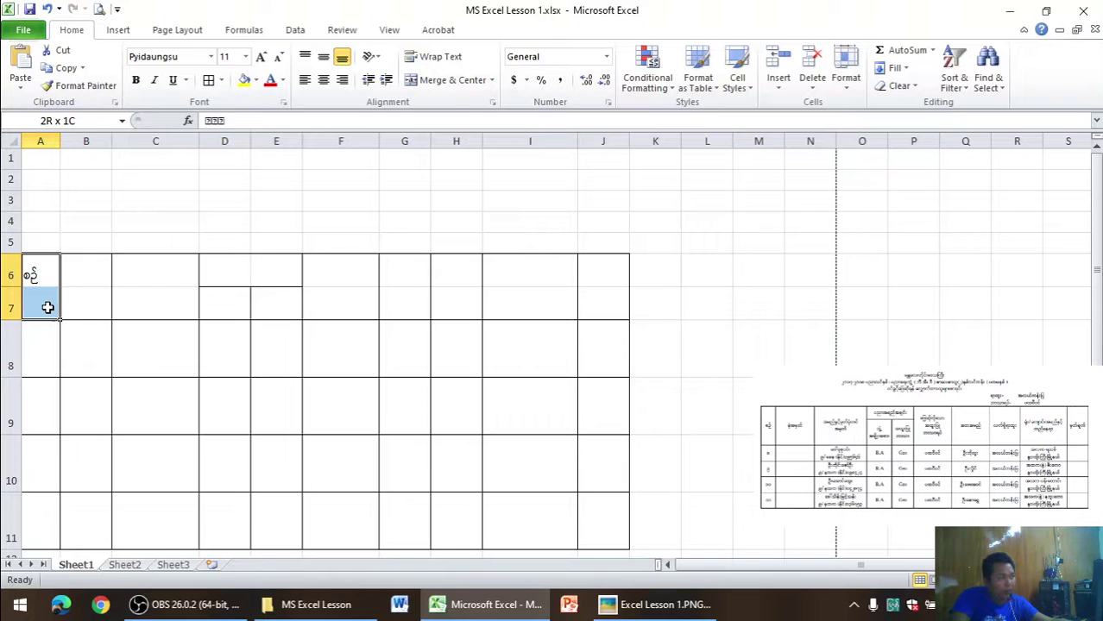
pyautogui.moveTo(47, 308); pyautogui.dragTo(45, 314)
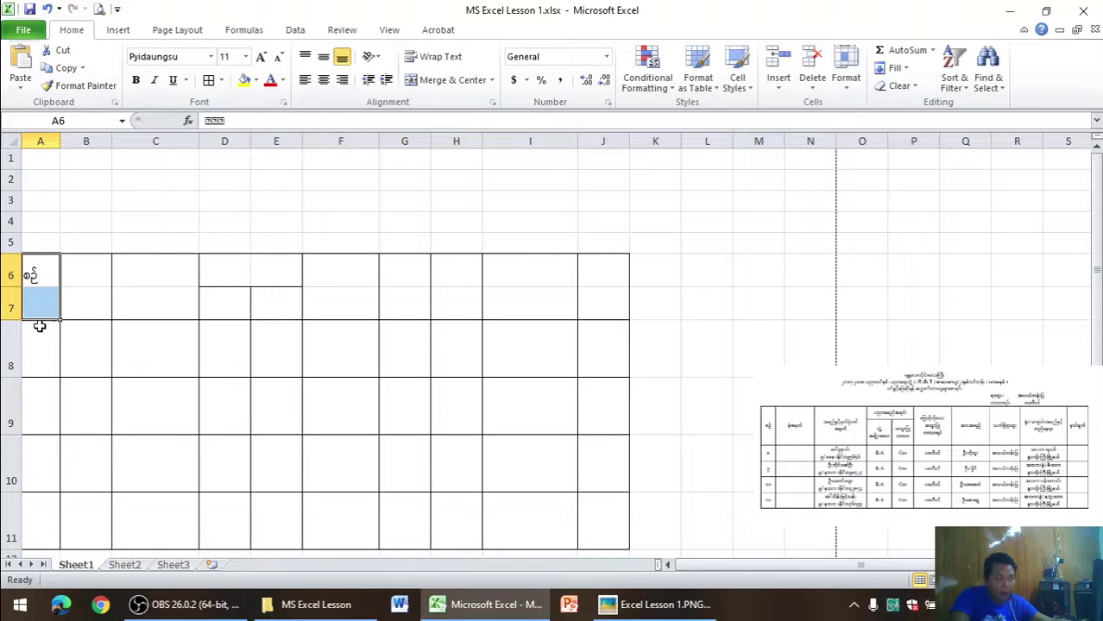
pyautogui.click(325, 59)
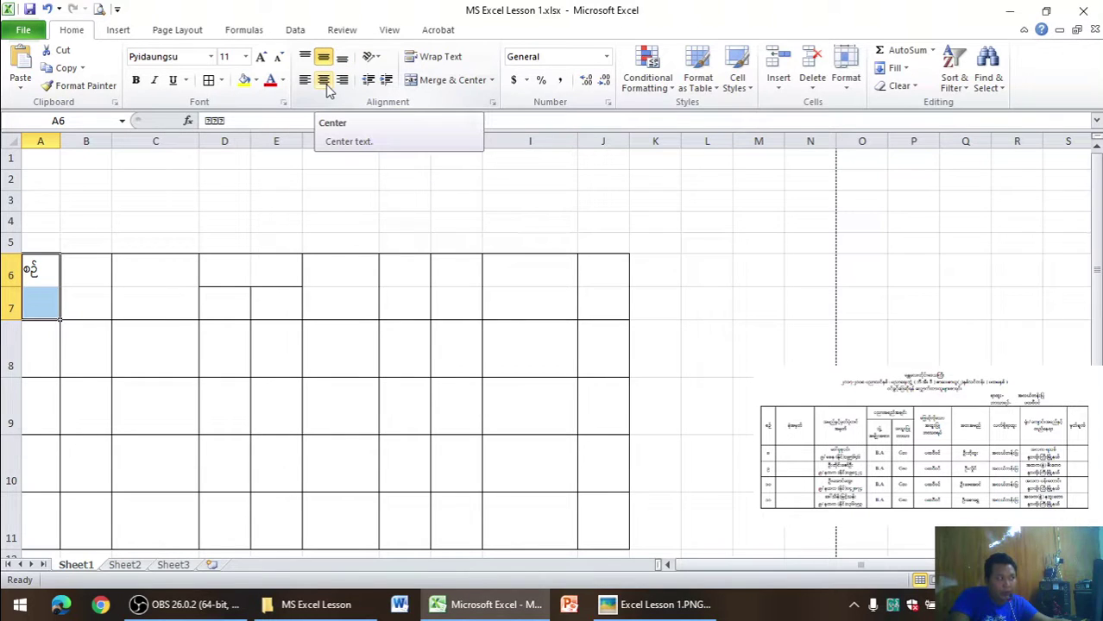
pyautogui.click(324, 80)
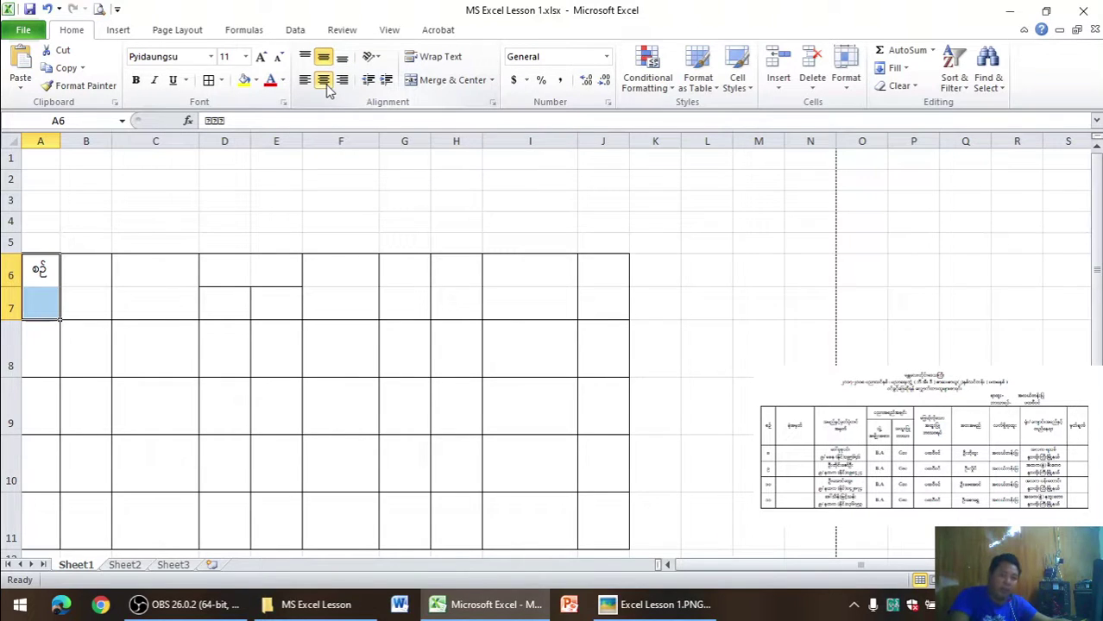
pyautogui.click(424, 87)
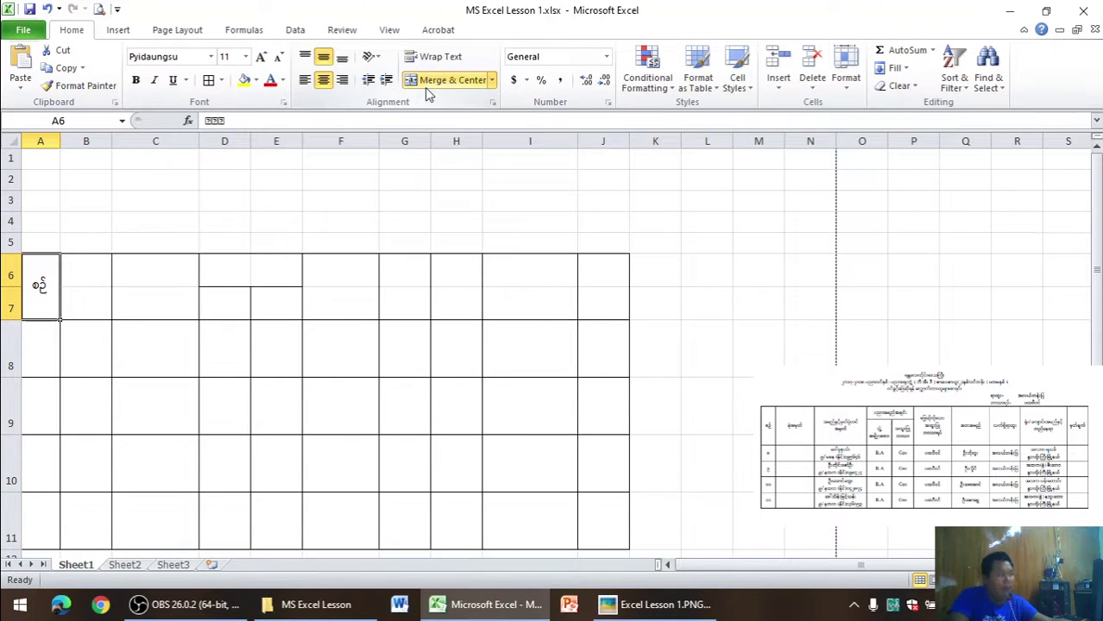
pyautogui.click(99, 11)
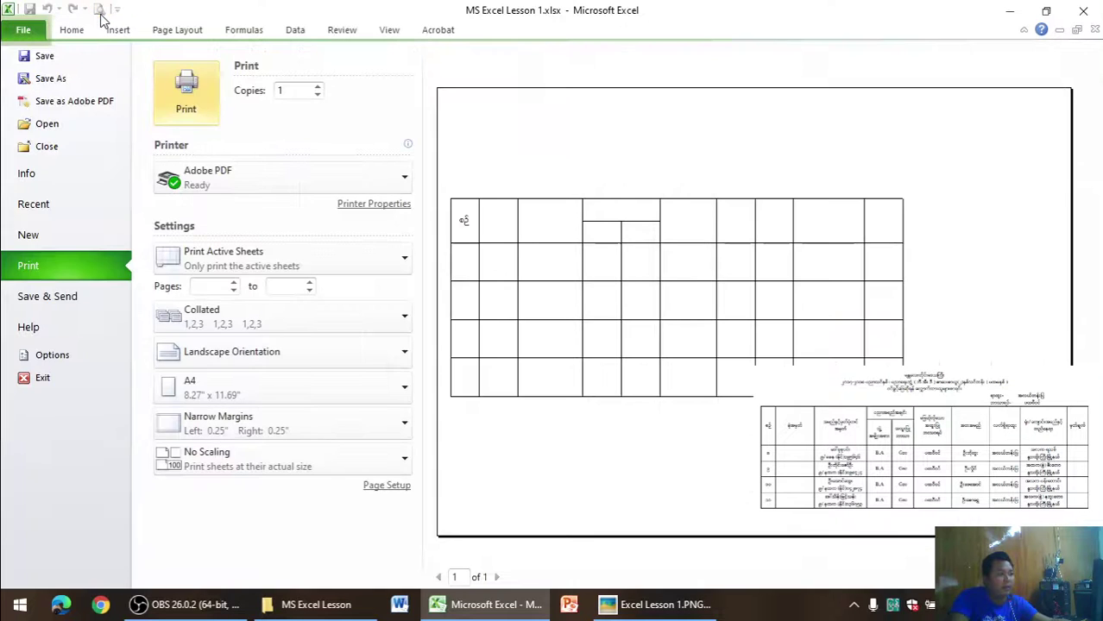
pyautogui.click(99, 11)
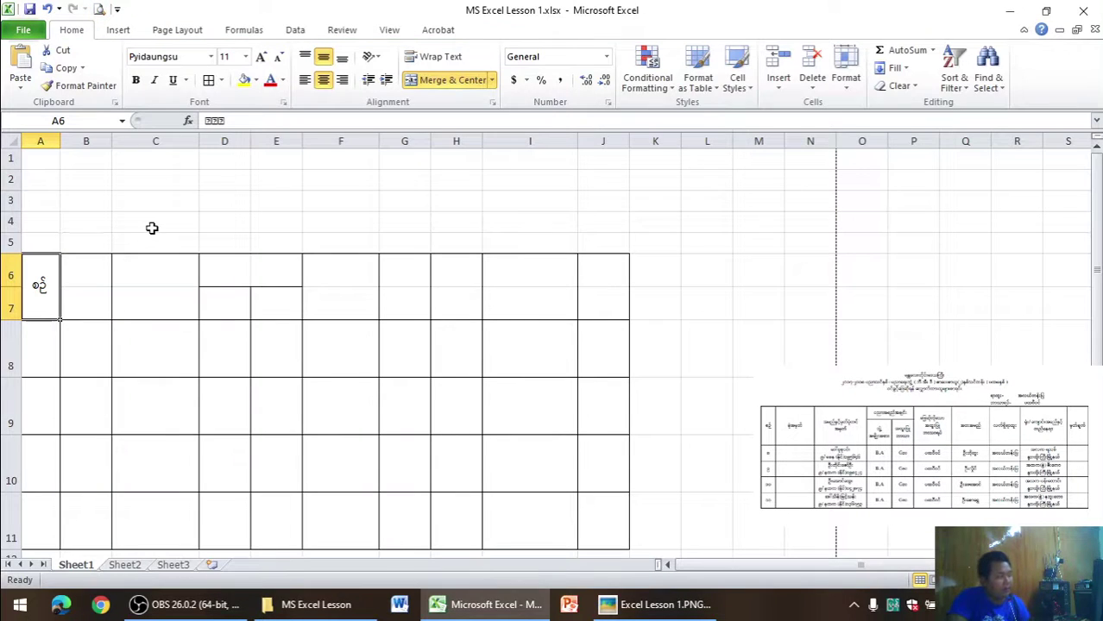
pyautogui.hotkey('ctrl', 'z')
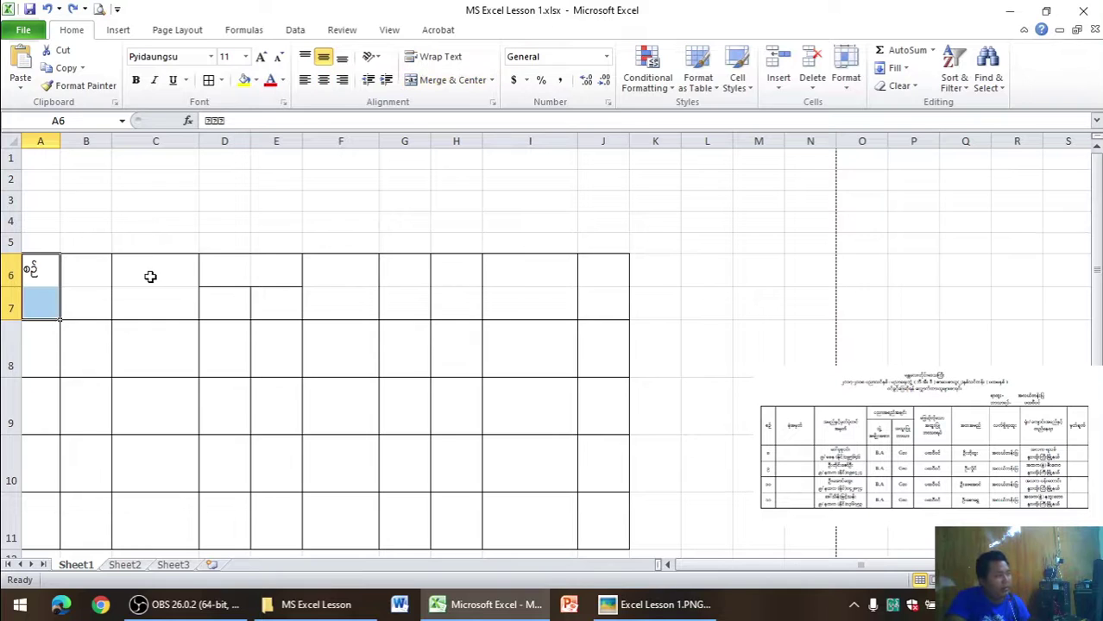
# - Reselect A6:A7, preview again, and merge them into one centred header cell
pyautogui.click(151, 276)
pyautogui.moveTo(38, 275)
pyautogui.mouseDown()
pyautogui.moveTo(54, 272)
pyautogui.moveTo(57, 306)
pyautogui.moveTo(44, 298)
pyautogui.mouseUp()
pyautogui.press('Right')
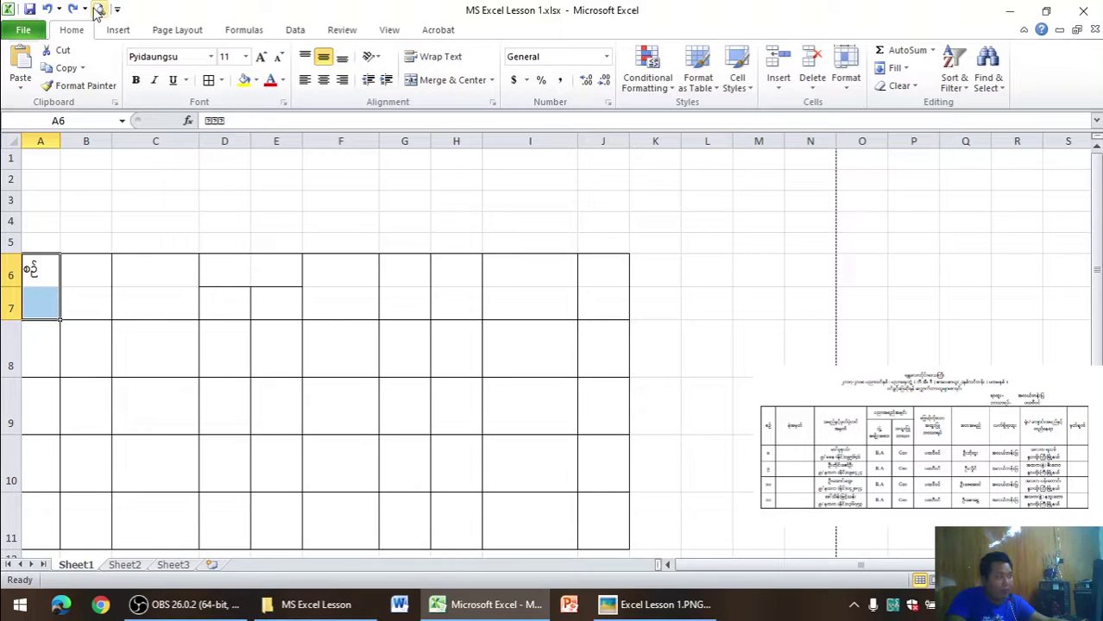
pyautogui.click(98, 8)
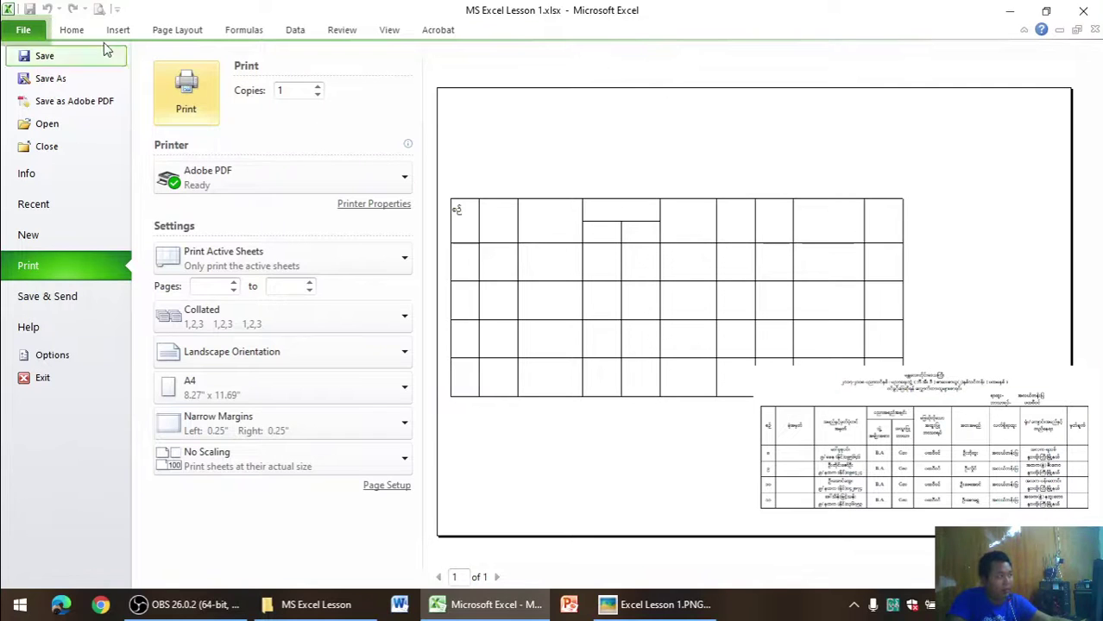
pyautogui.click(72, 30)
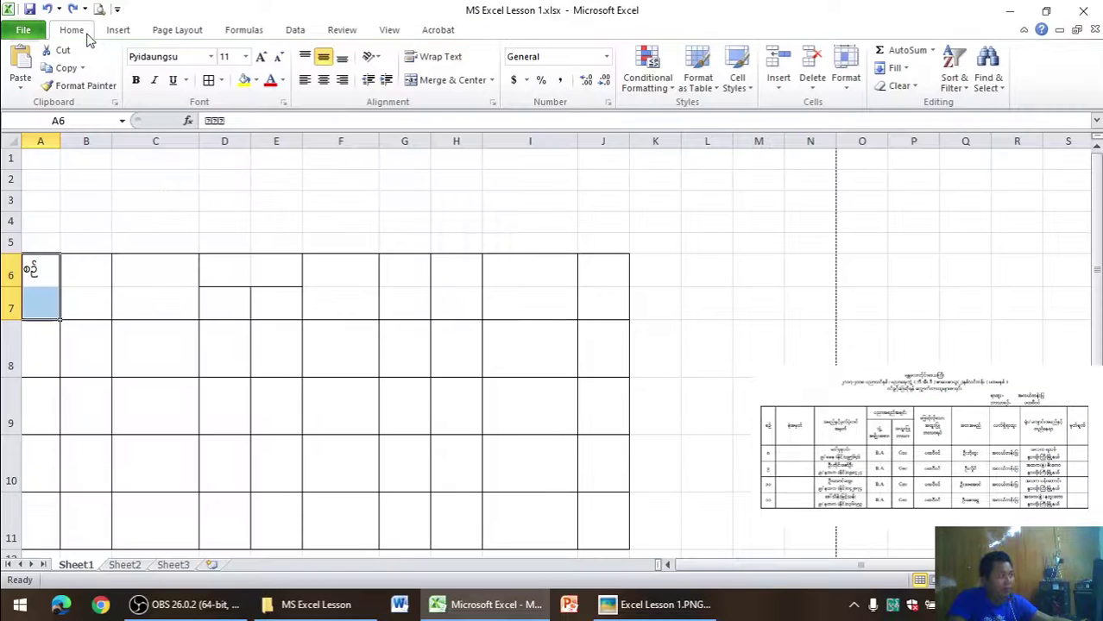
pyautogui.click(325, 80)
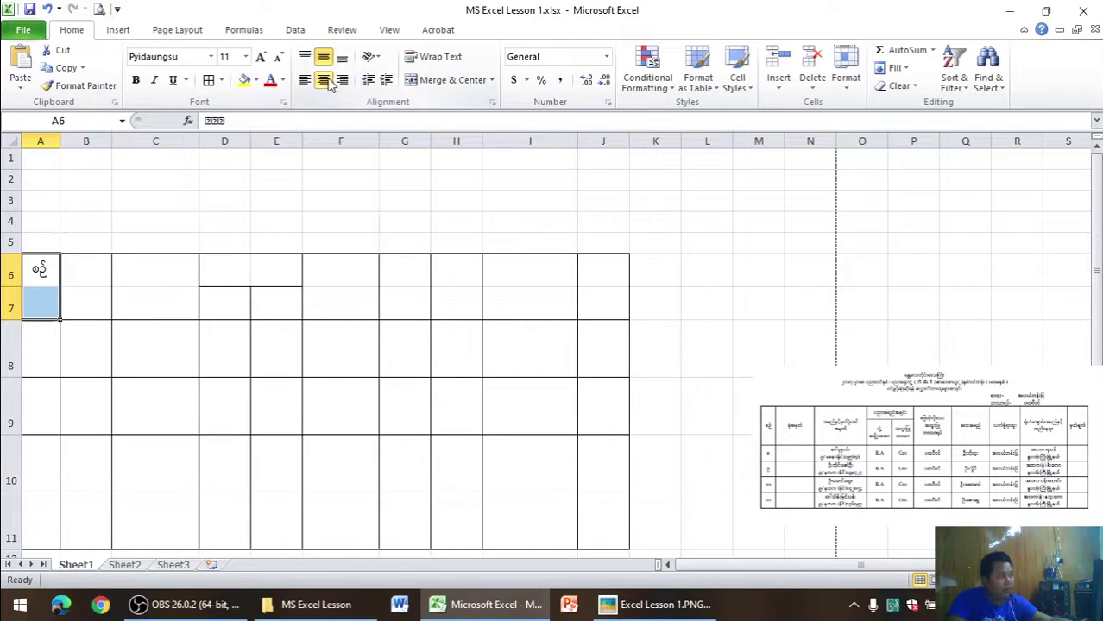
pyautogui.click(460, 81)
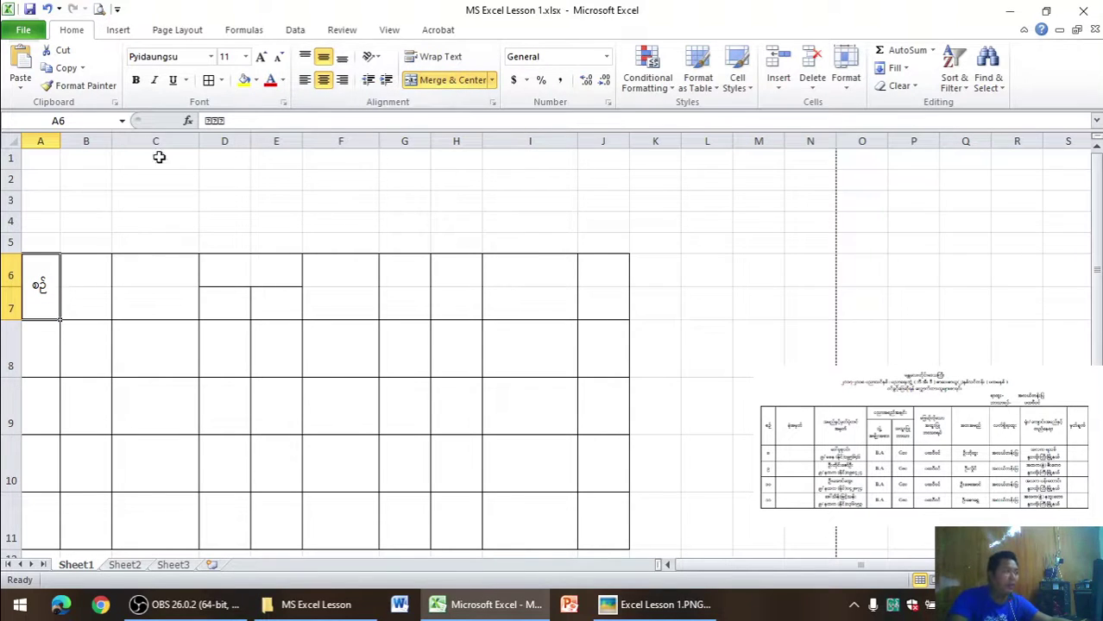
# - Narrow column A and add the ခုံအမှတ် header in B6, merged and centred through B7
pyautogui.moveTo(60, 141); pyautogui.dragTo(52, 141)
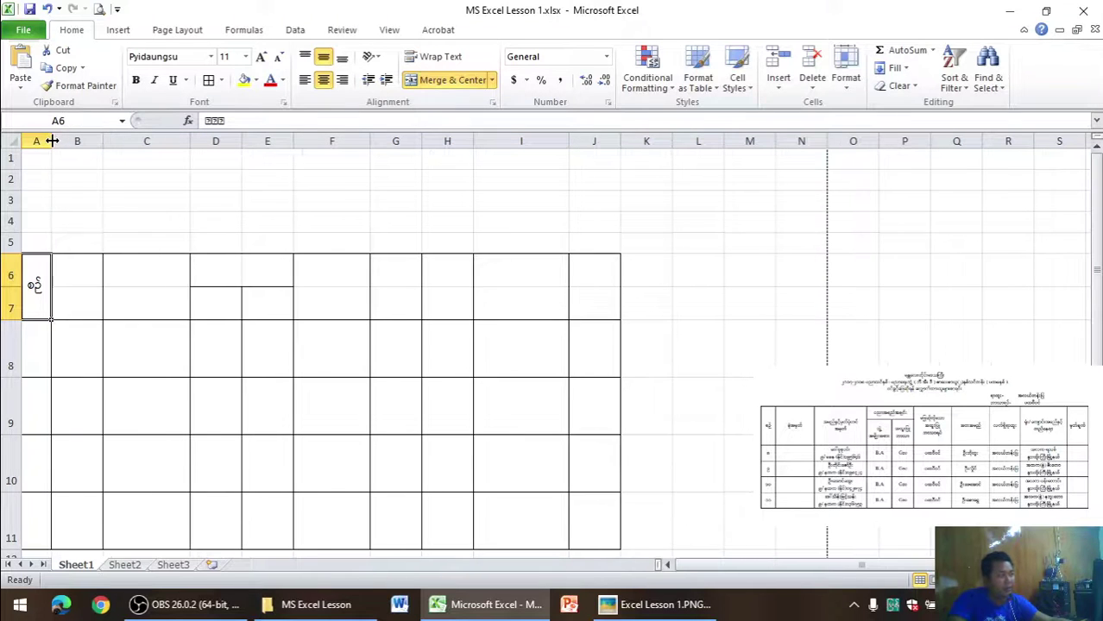
pyautogui.click(91, 280)
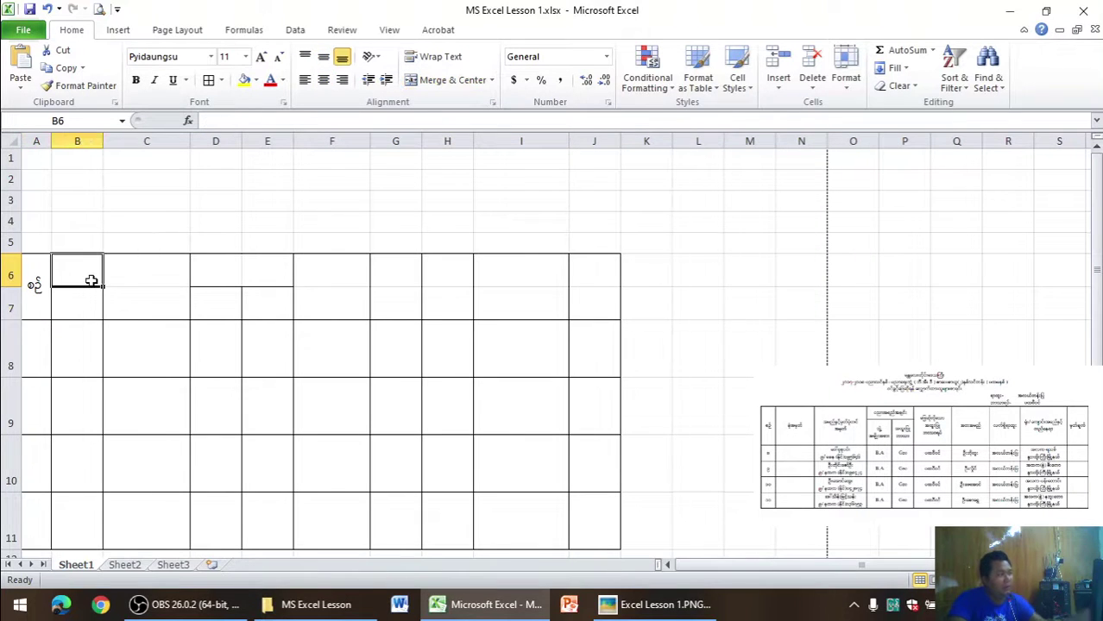
pyautogui.write('အမှ')
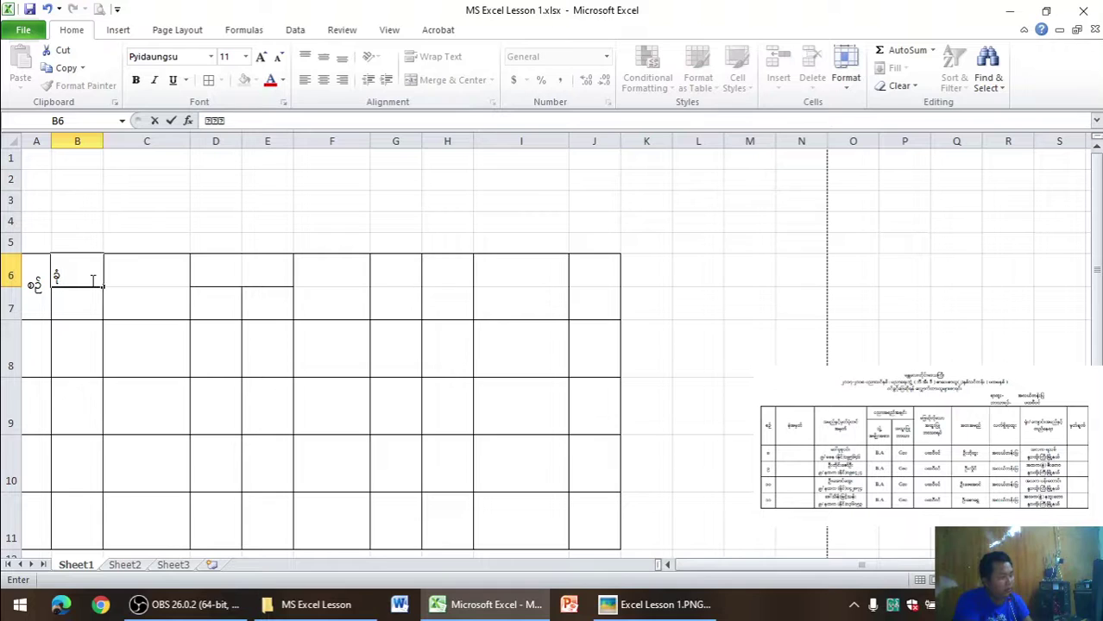
pyautogui.write('တ်')
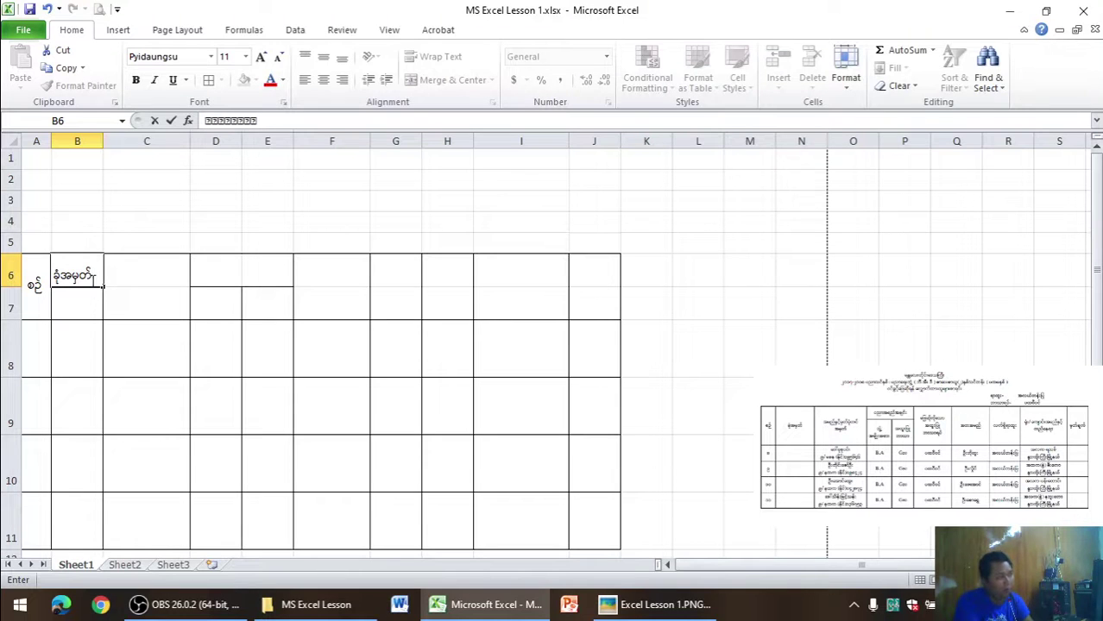
pyautogui.click(107, 316)
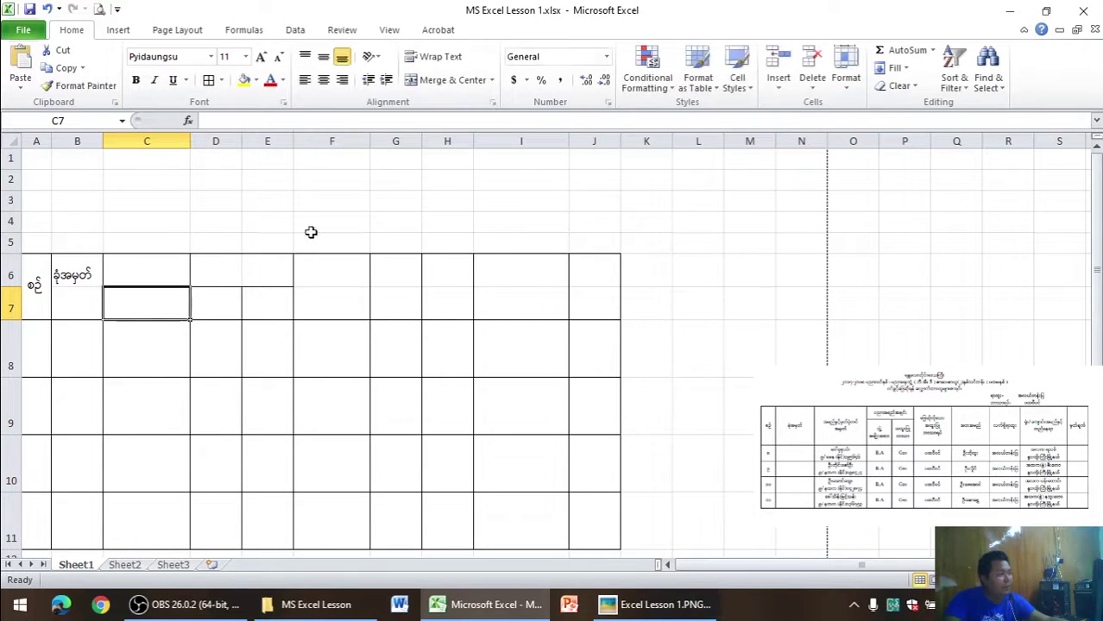
pyautogui.moveTo(89, 271); pyautogui.dragTo(84, 298)
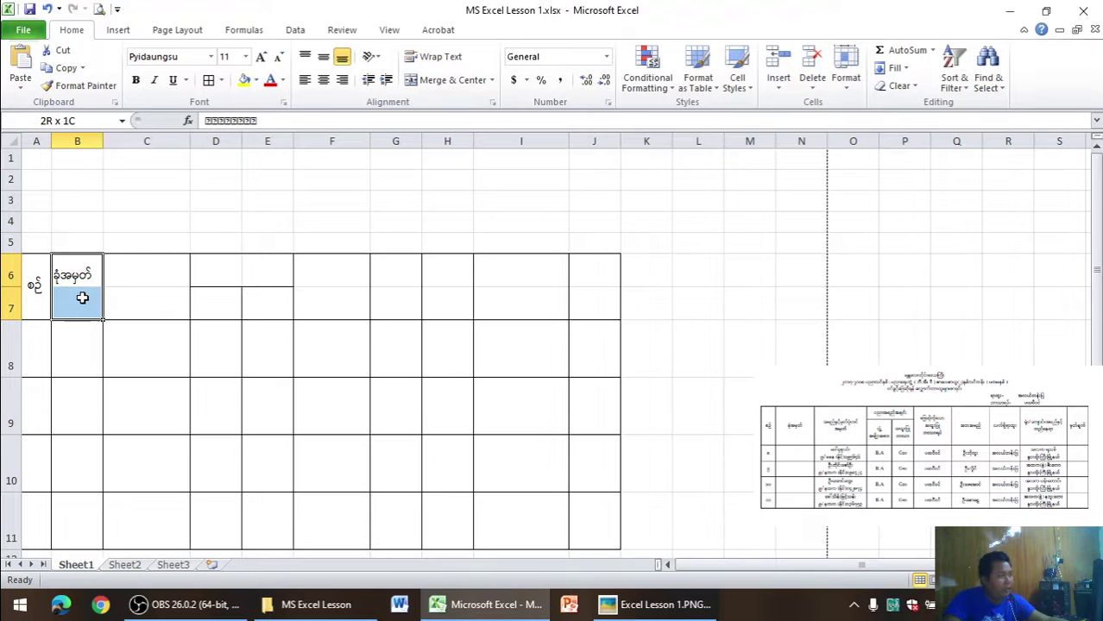
pyautogui.click(323, 56)
pyautogui.click(323, 79)
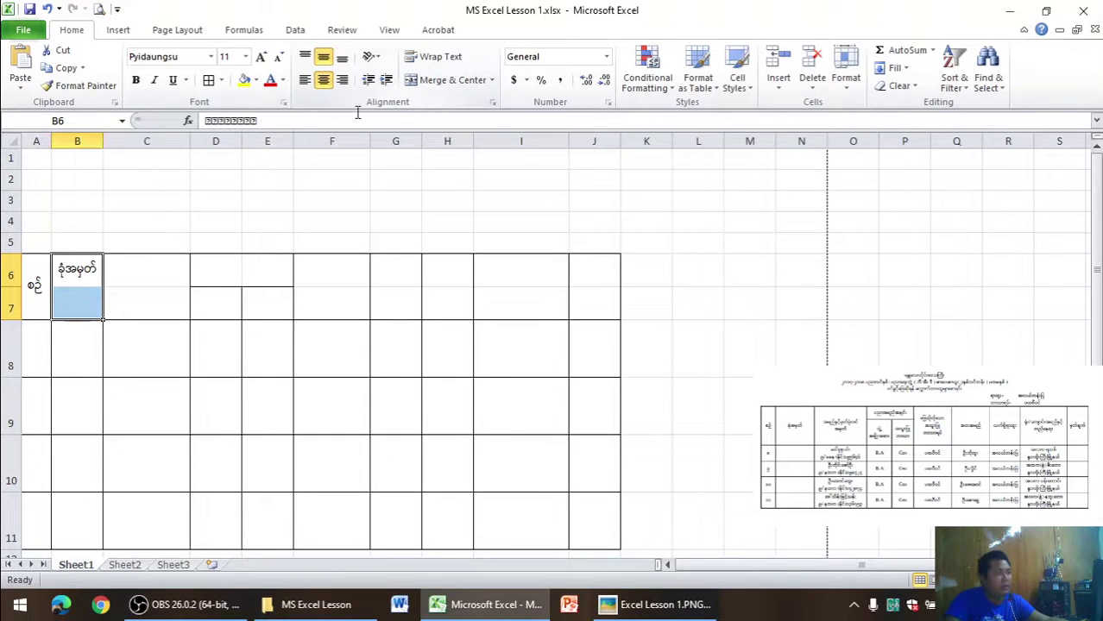
pyautogui.click(436, 78)
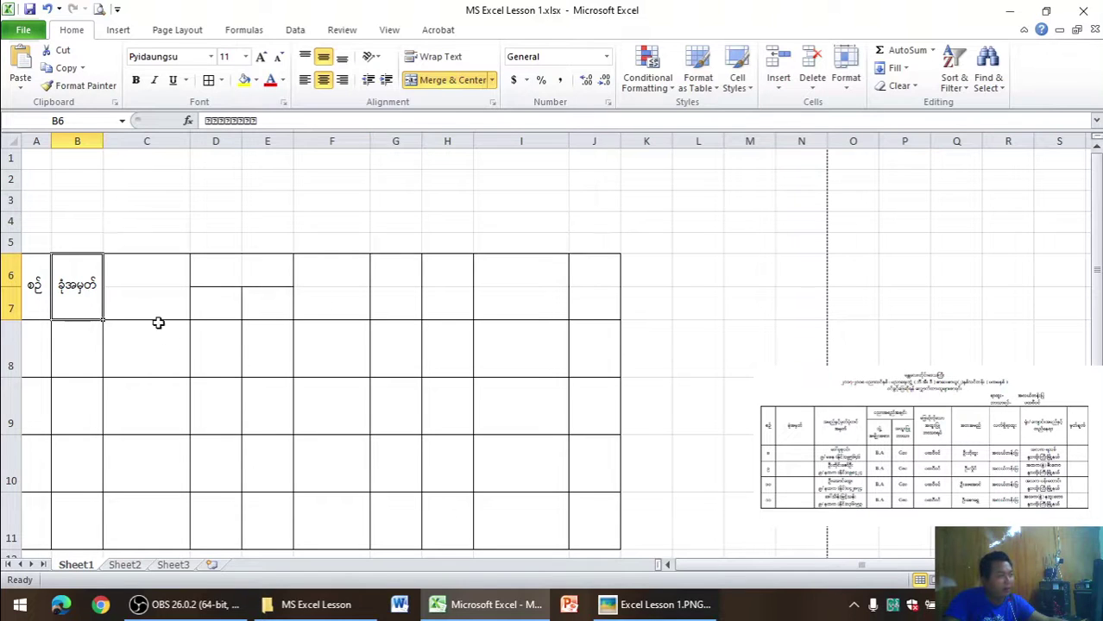
# - Enter the two-line 'အမည်နှင့် မှတ်ပုံတင်အမှတ်' header in C6
pyautogui.click(150, 287)
pyautogui.write('အမ')
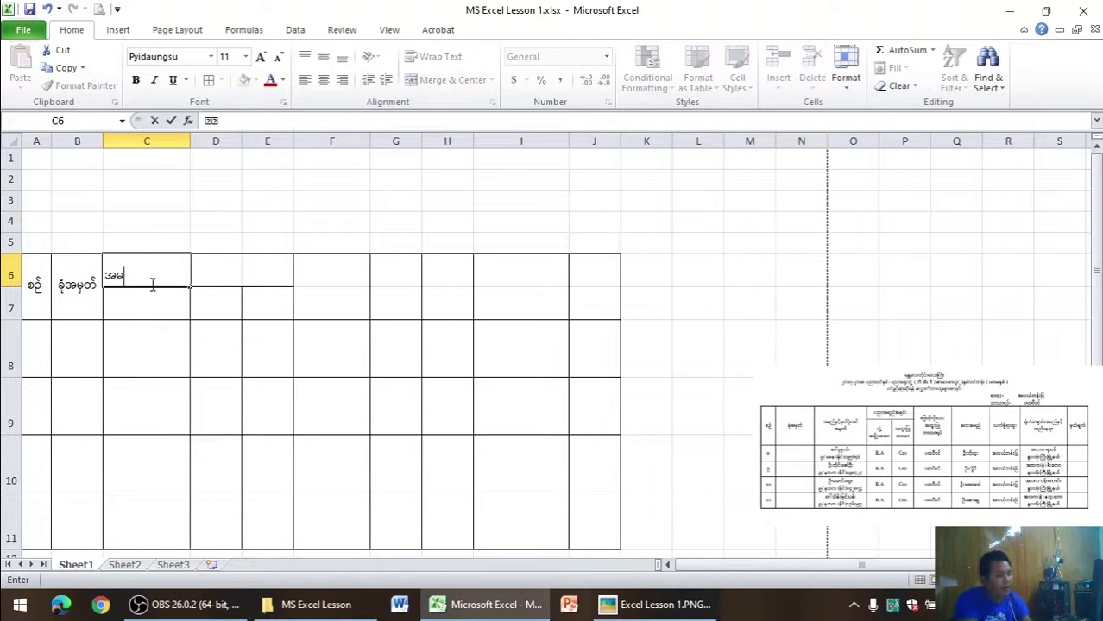
pyautogui.write('ည်နှင့်')
pyautogui.write(' မှ')
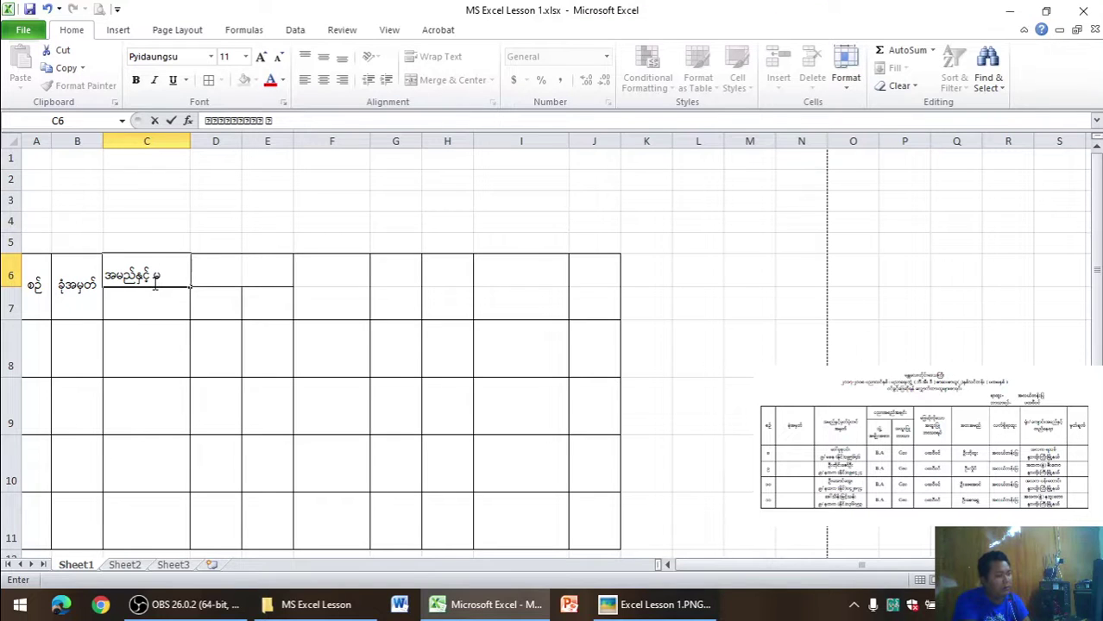
pyautogui.write('တ်ပုံ')
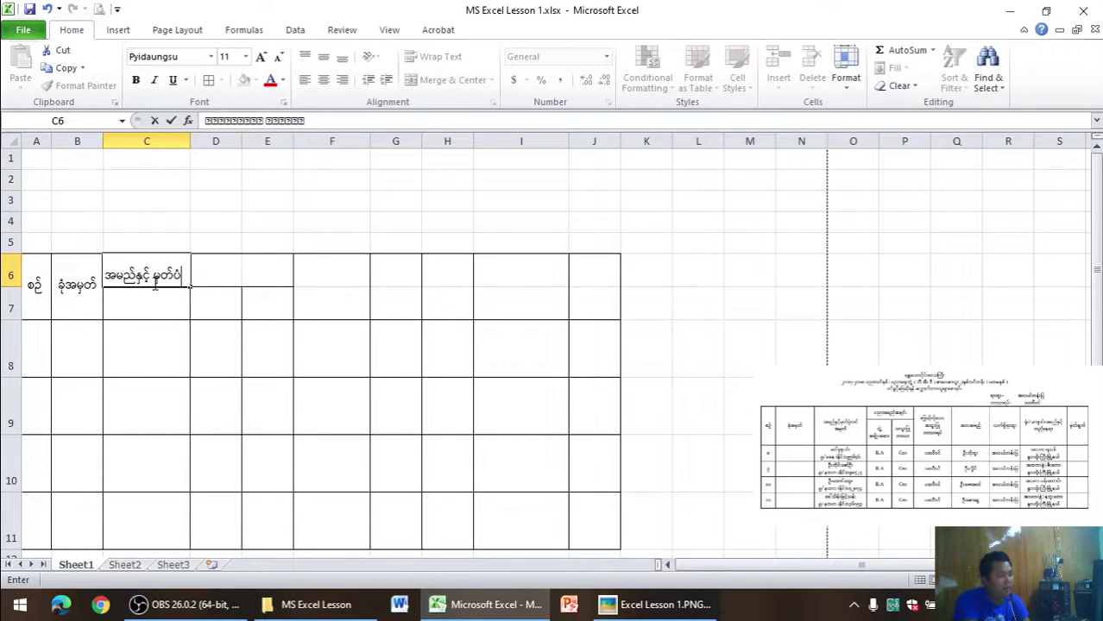
pyautogui.write('တင်')
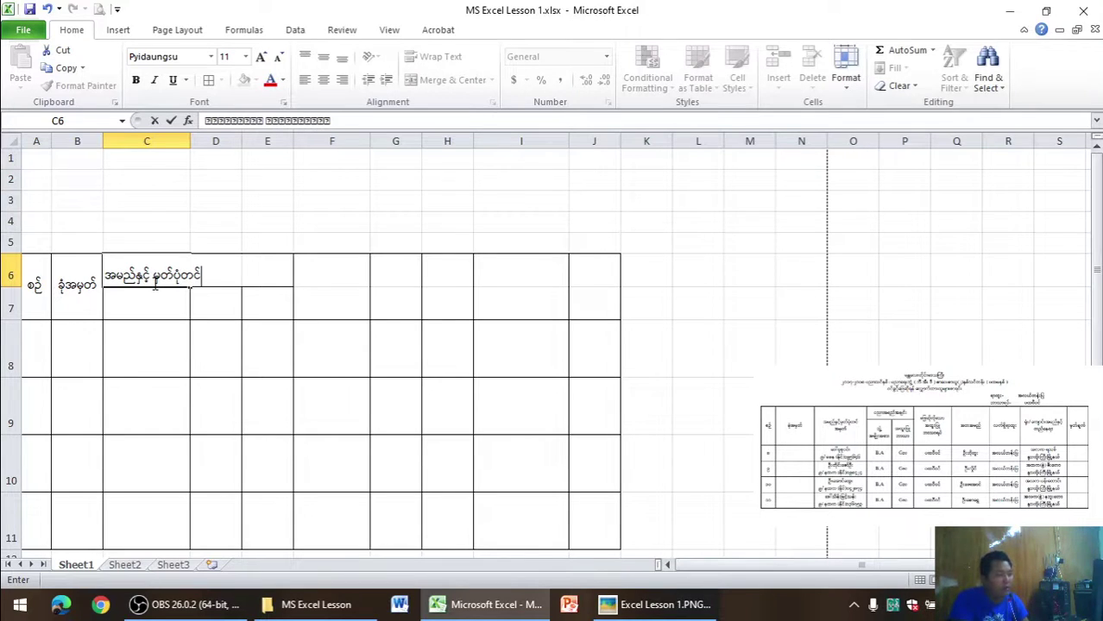
pyautogui.hotkey('alt', 'Return')
pyautogui.write('အမှ')
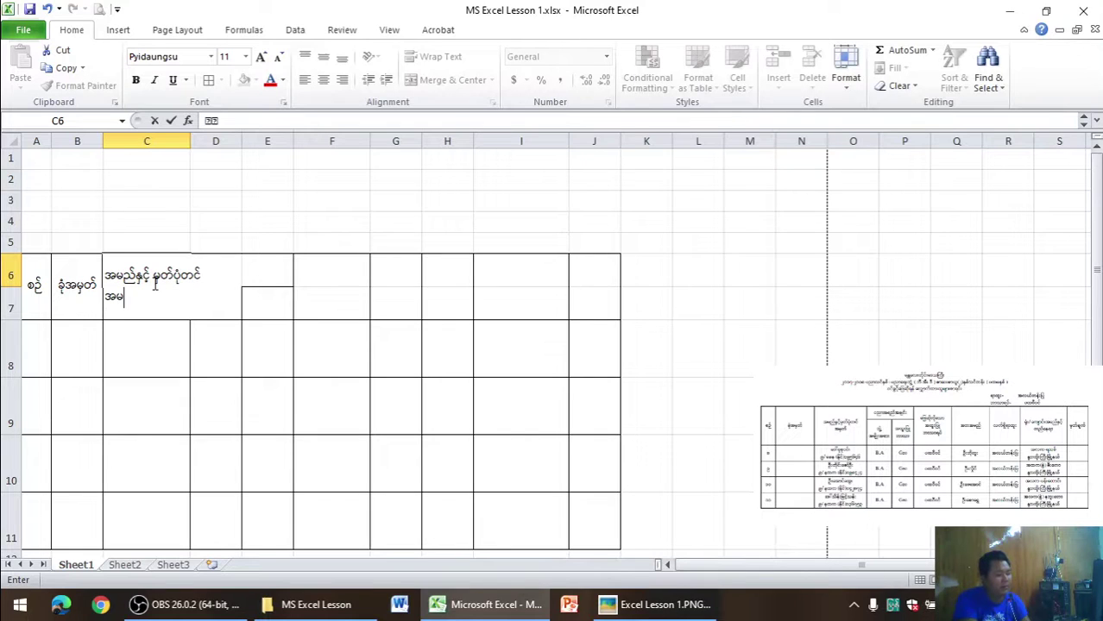
pyautogui.write('တ်')
pyautogui.click(494, 299)
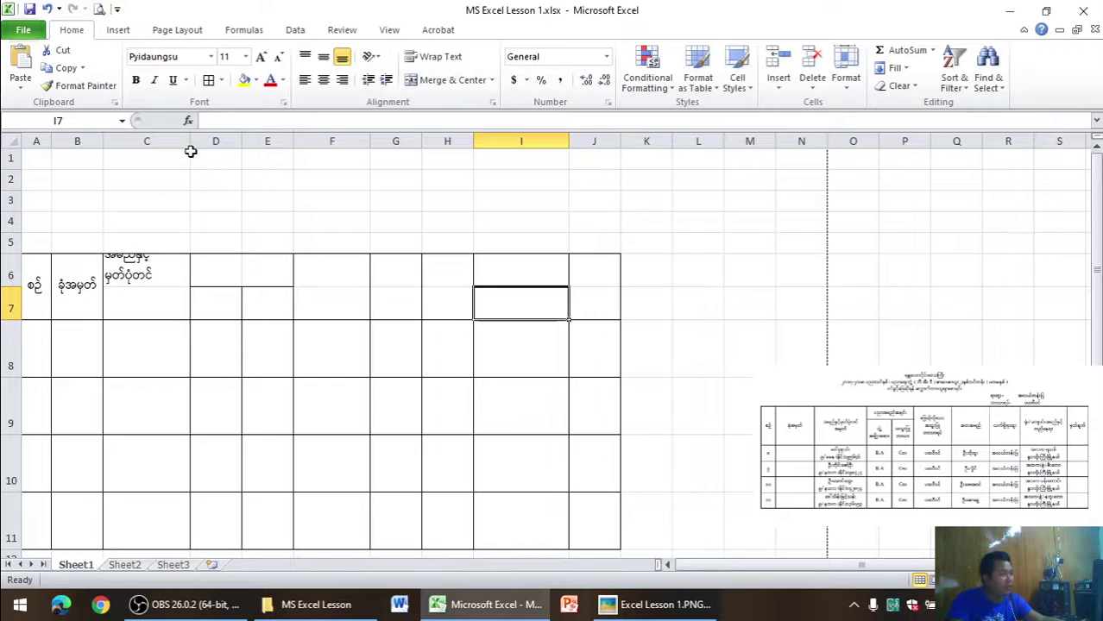
# - Widen column C and merge C6:C7 with middle and centre alignment
pyautogui.moveTo(190, 145); pyautogui.dragTo(210, 145)
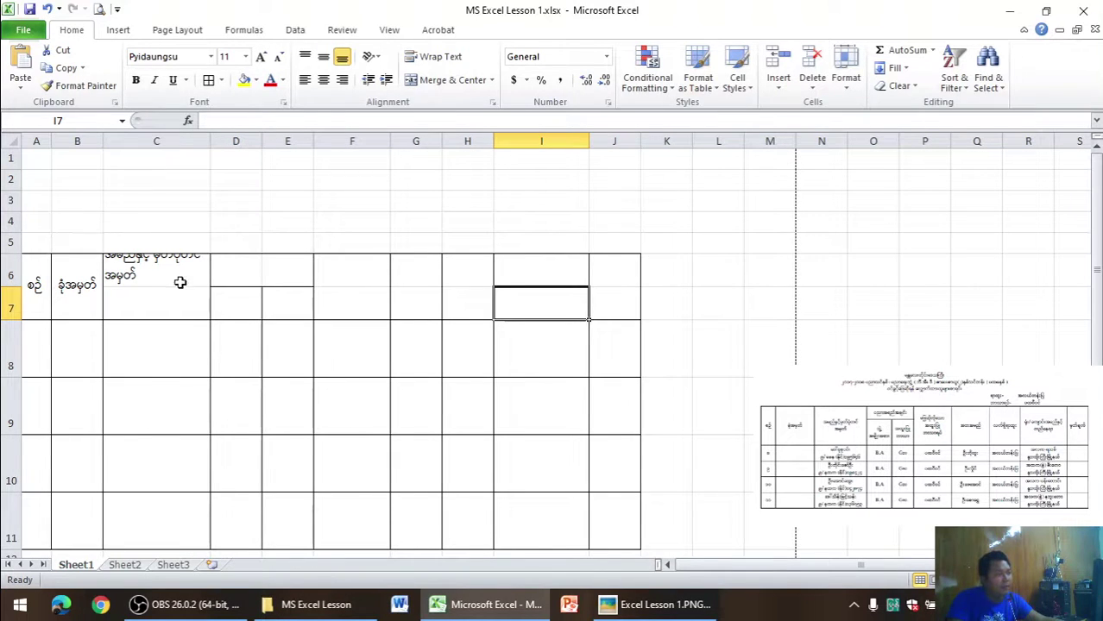
pyautogui.moveTo(184, 262); pyautogui.dragTo(184, 299)
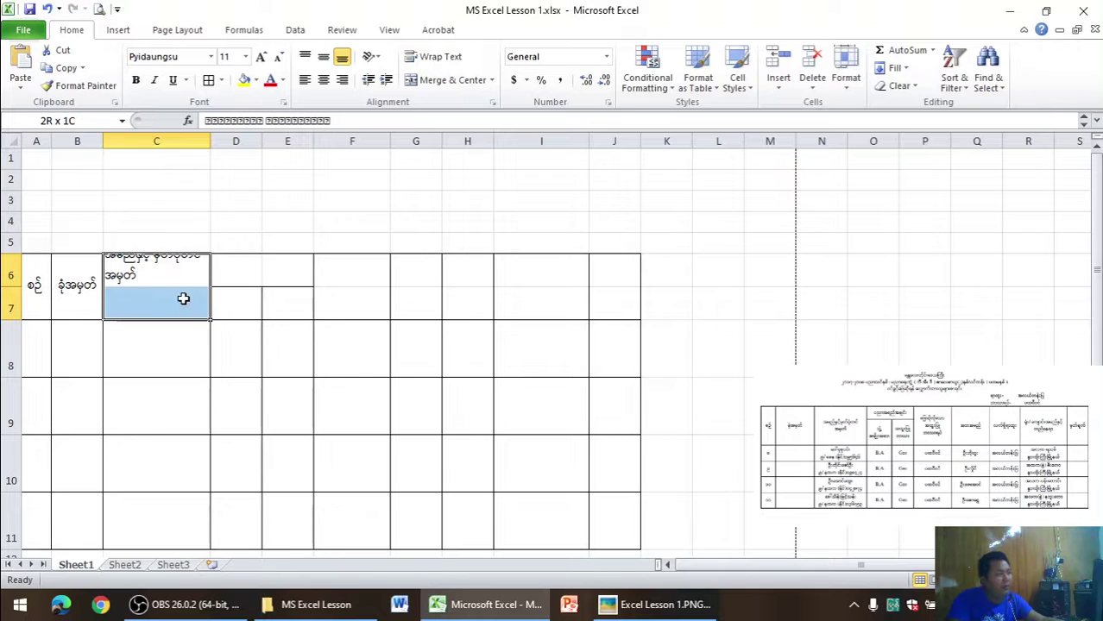
pyautogui.click(324, 56)
pyautogui.click(323, 80)
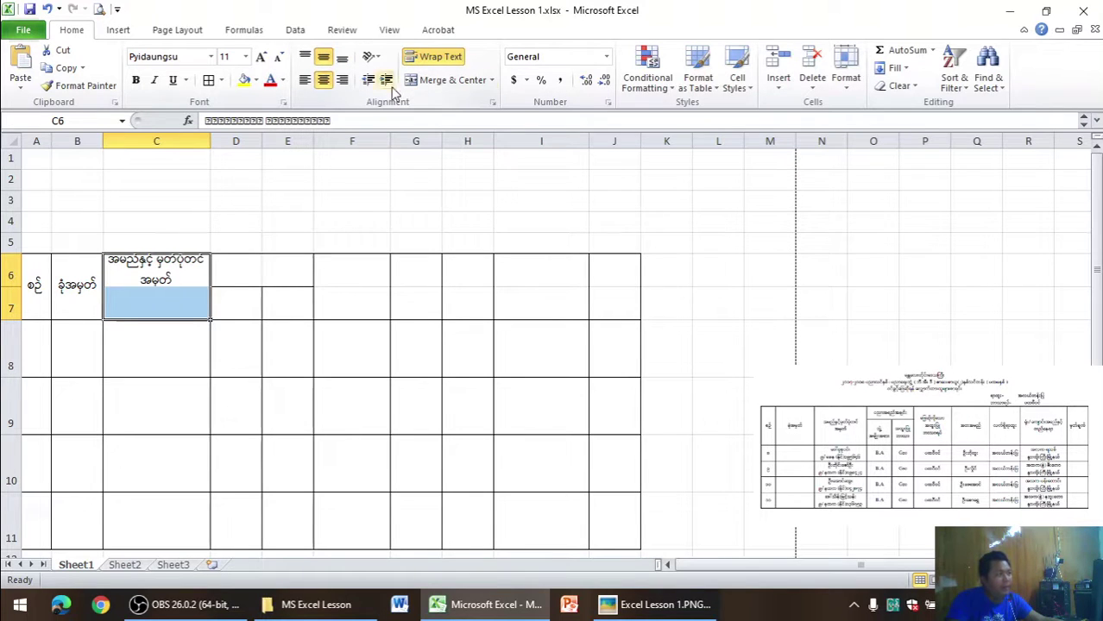
pyautogui.click(421, 80)
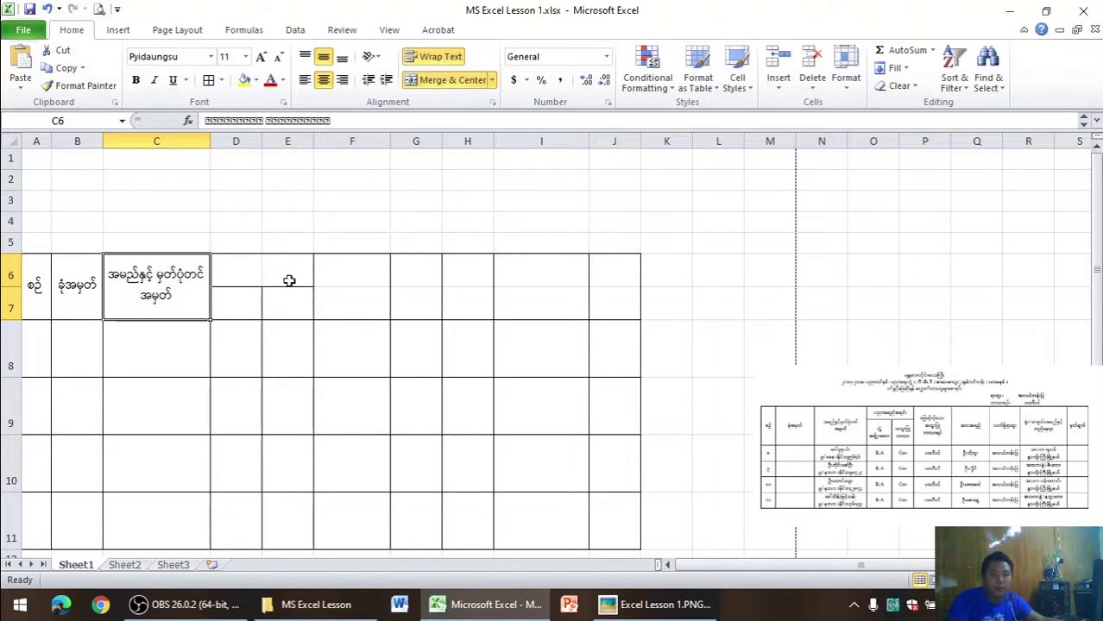
pyautogui.click(660, 605)
pyautogui.click(660, 605)
# - Enter 'ပညာအရည်အချင်း' in D6 and merge and centre it across D6:E6
pyautogui.click(240, 273)
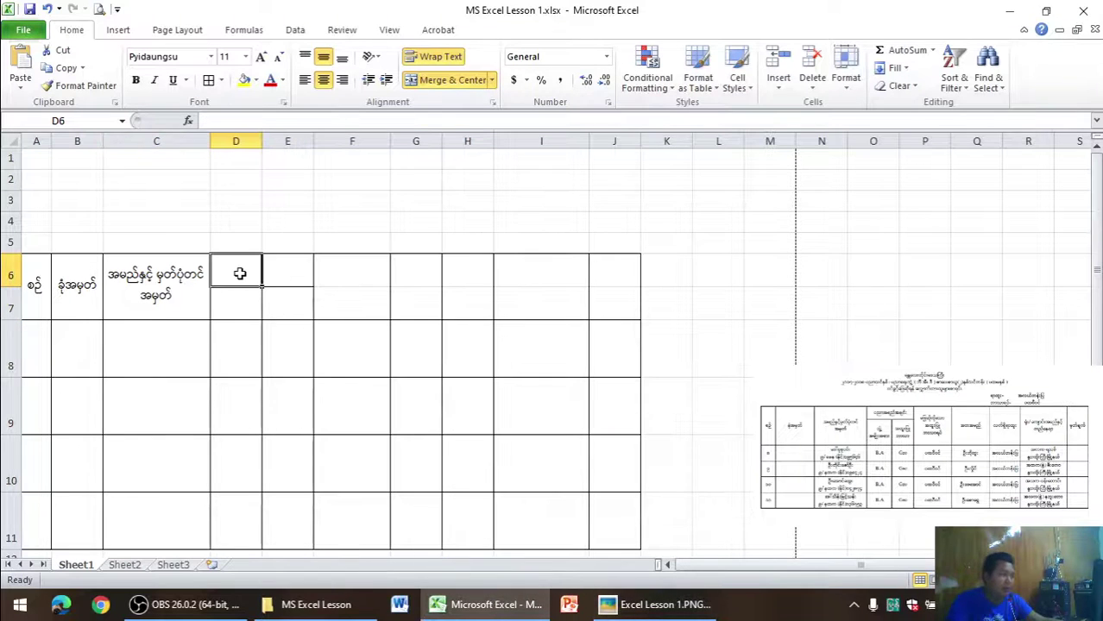
pyautogui.write('ပညာ')
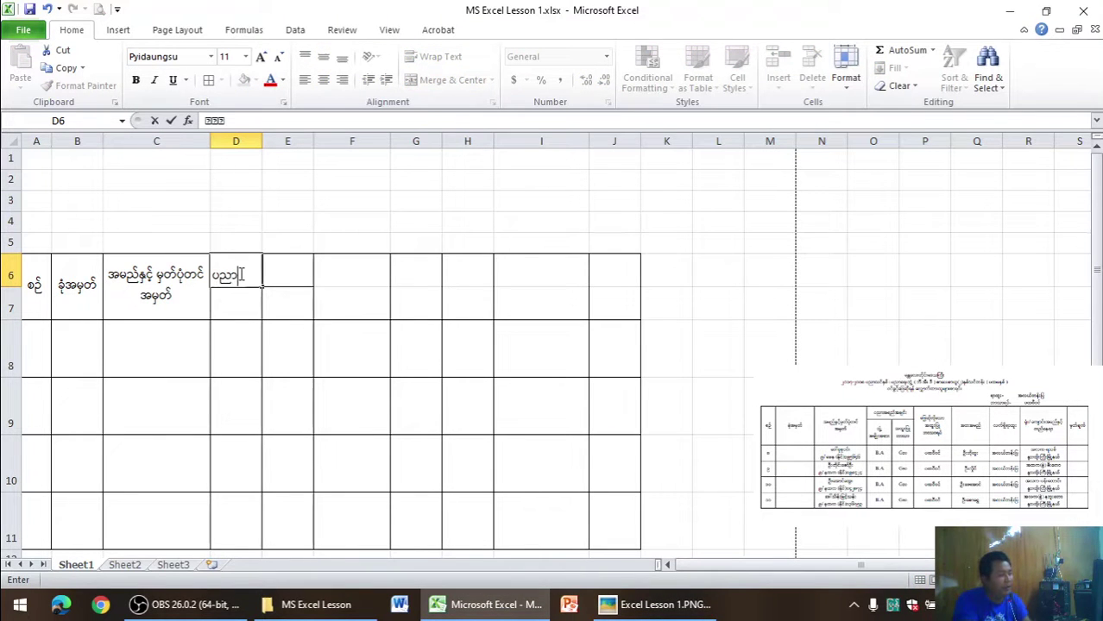
pyautogui.write('အရည်')
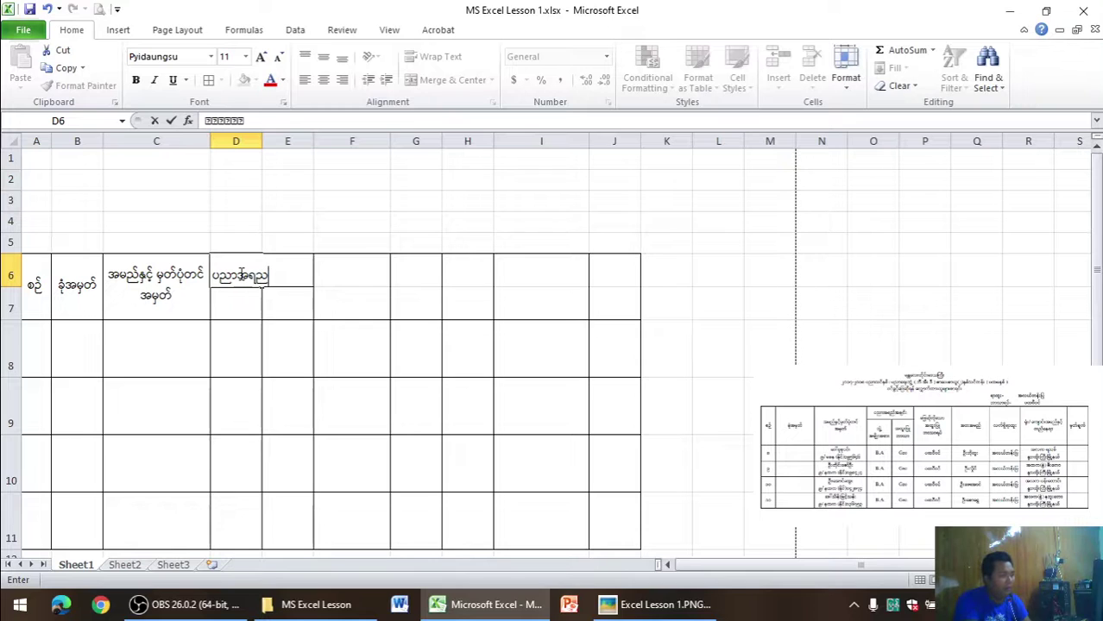
pyautogui.write('အချင်း')
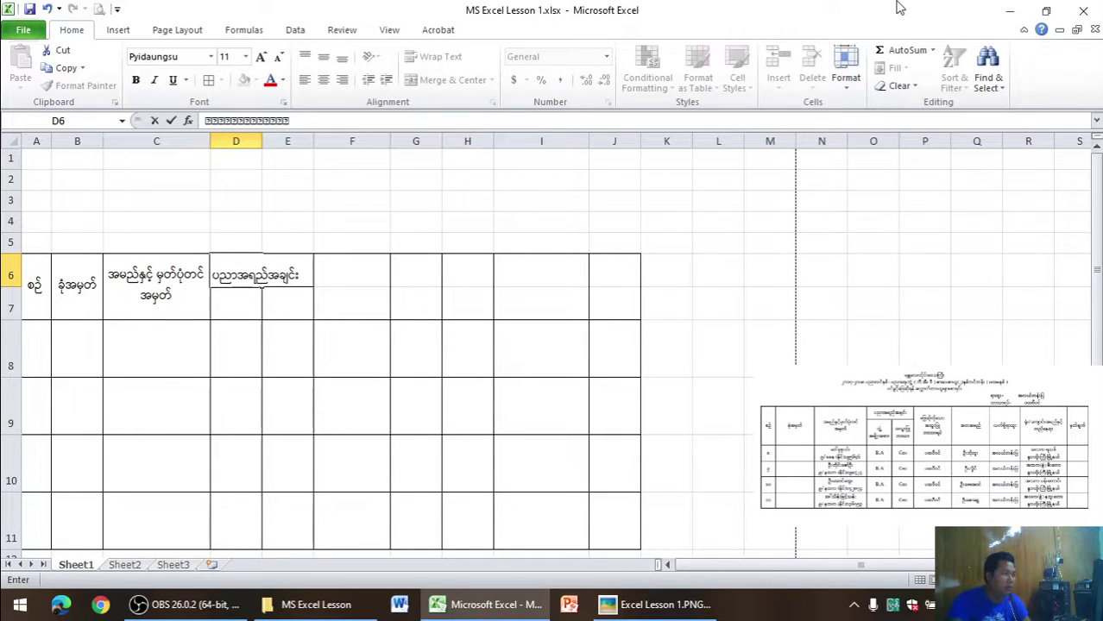
pyautogui.click(604, 280)
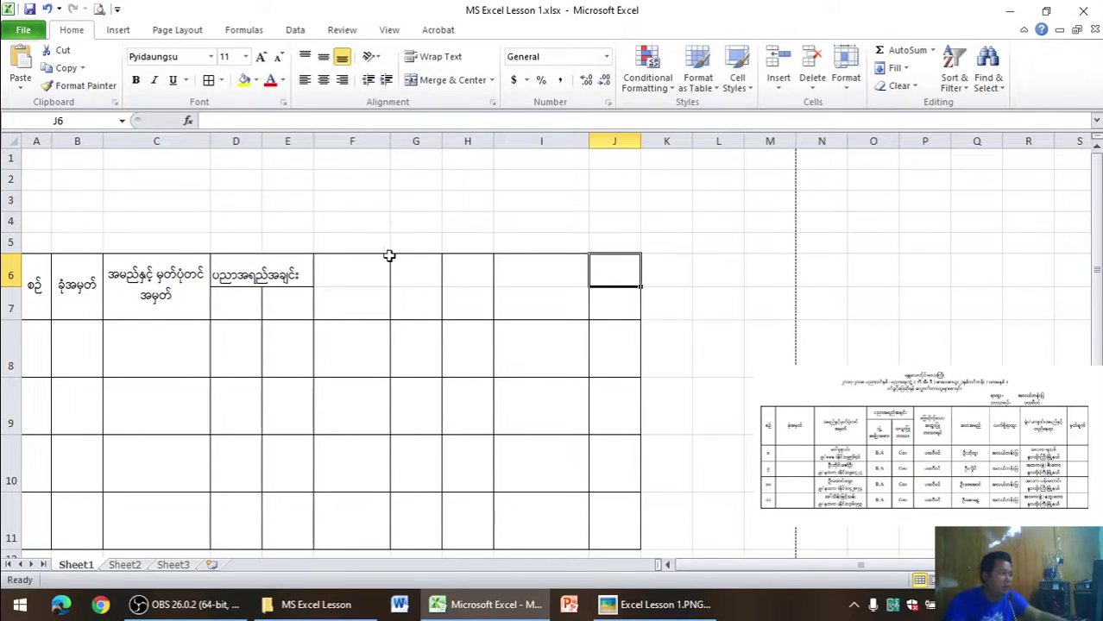
pyautogui.click(352, 210)
pyautogui.click(246, 267)
pyautogui.click(278, 337)
pyautogui.moveTo(256, 278); pyautogui.dragTo(276, 273)
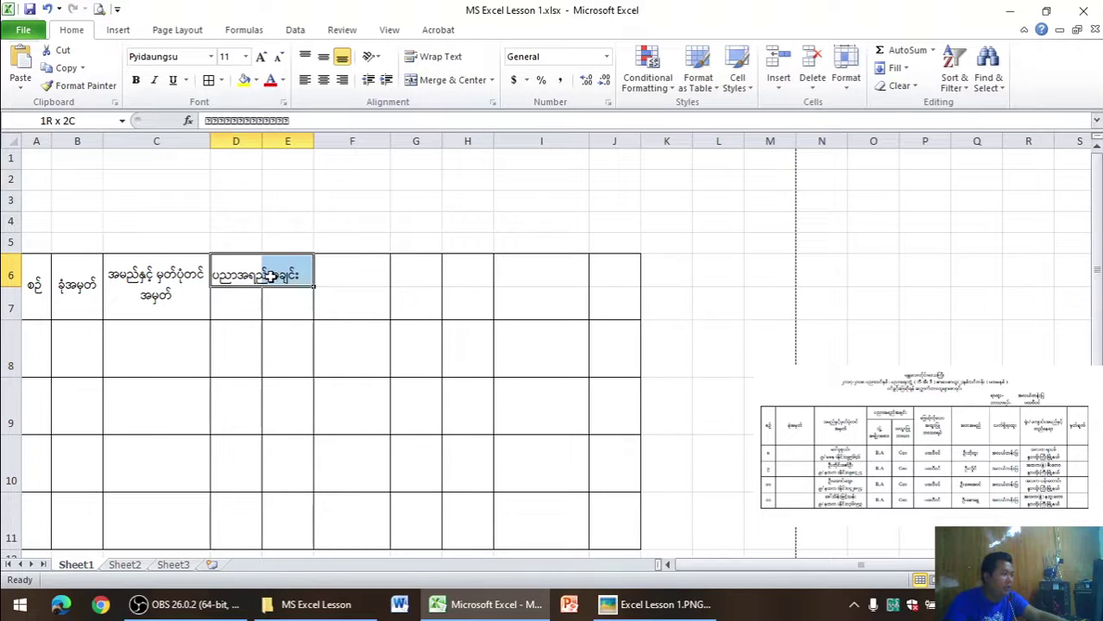
pyautogui.click(322, 56)
pyautogui.click(323, 80)
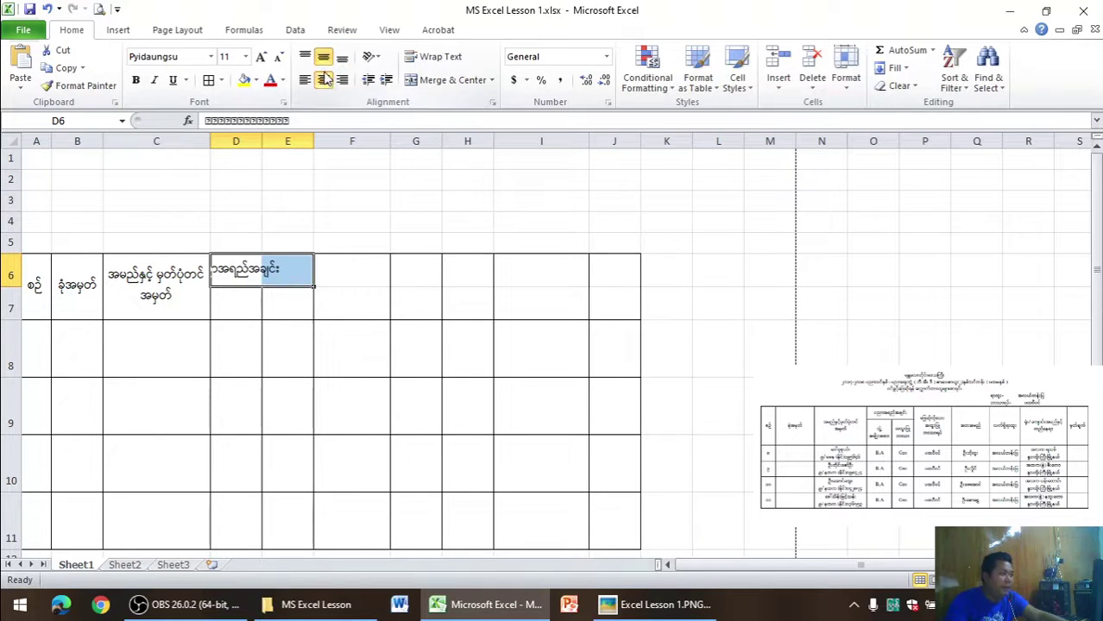
pyautogui.click(429, 84)
# - Type the two-line 'ဘွဲ့ အမျိုးအစား' subheading into D7
pyautogui.click(253, 314)
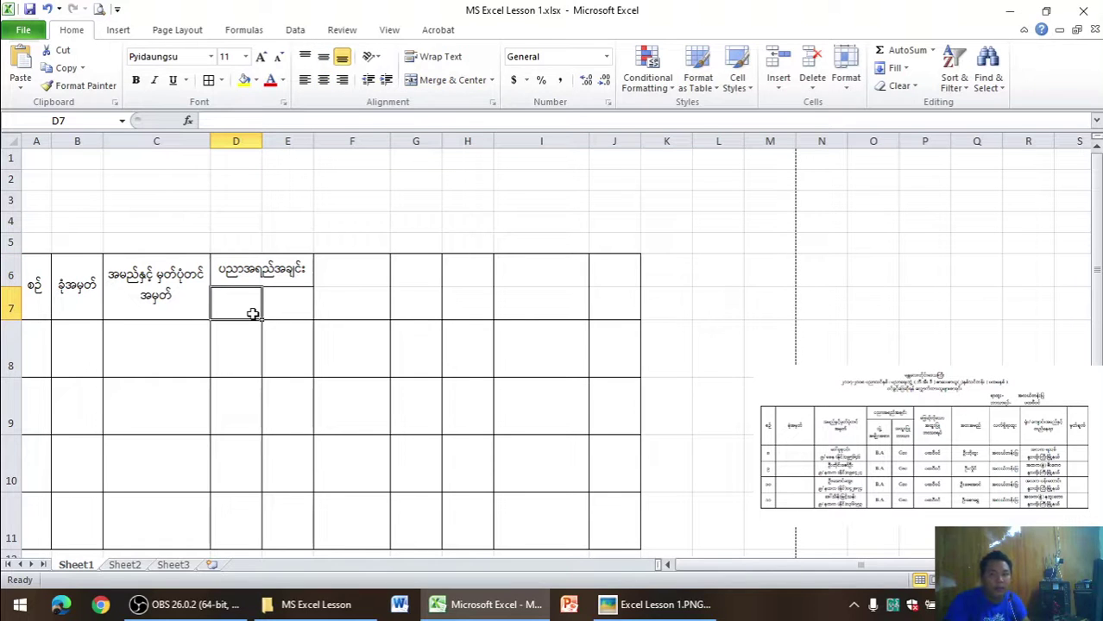
pyautogui.write('ဘွ')
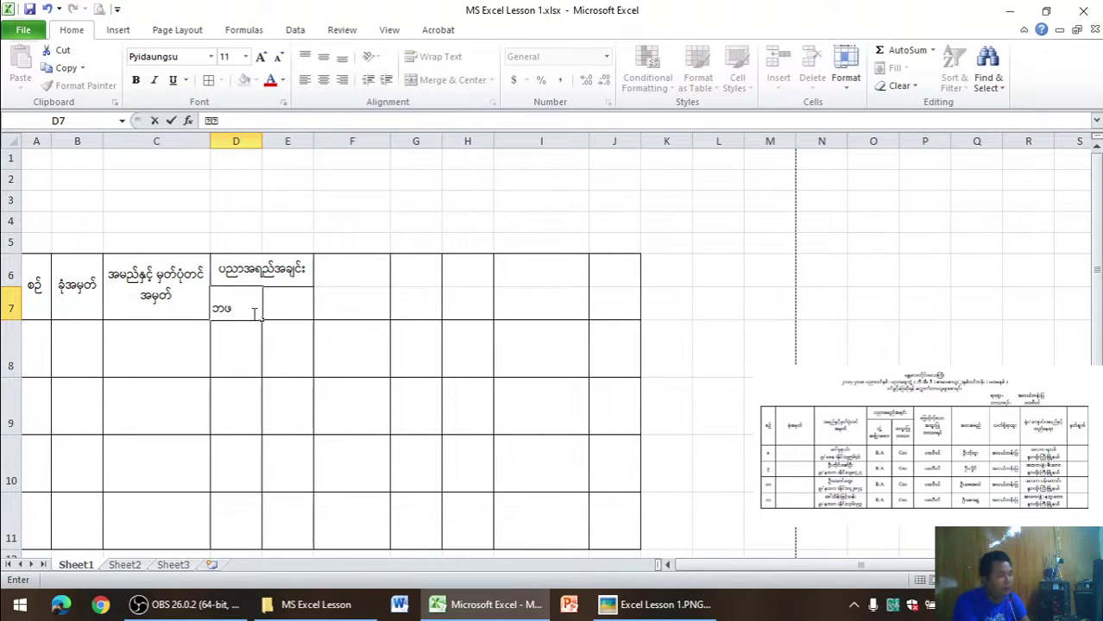
pyautogui.press('BackSpace')
pyautogui.write('ွဲ့')
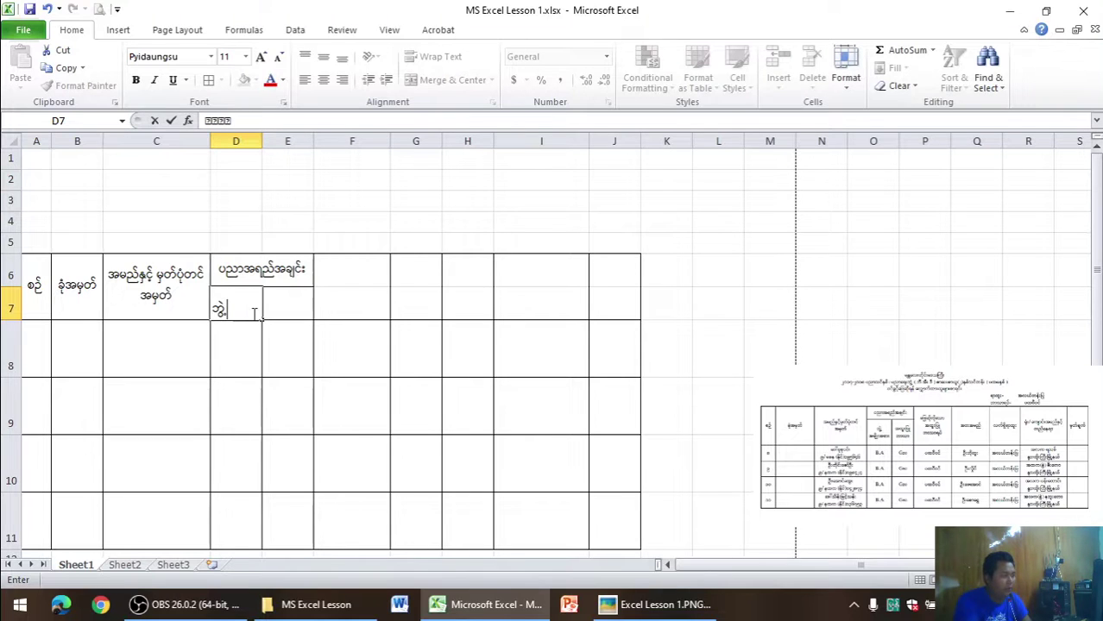
pyautogui.hotkey('alt', 'Return')
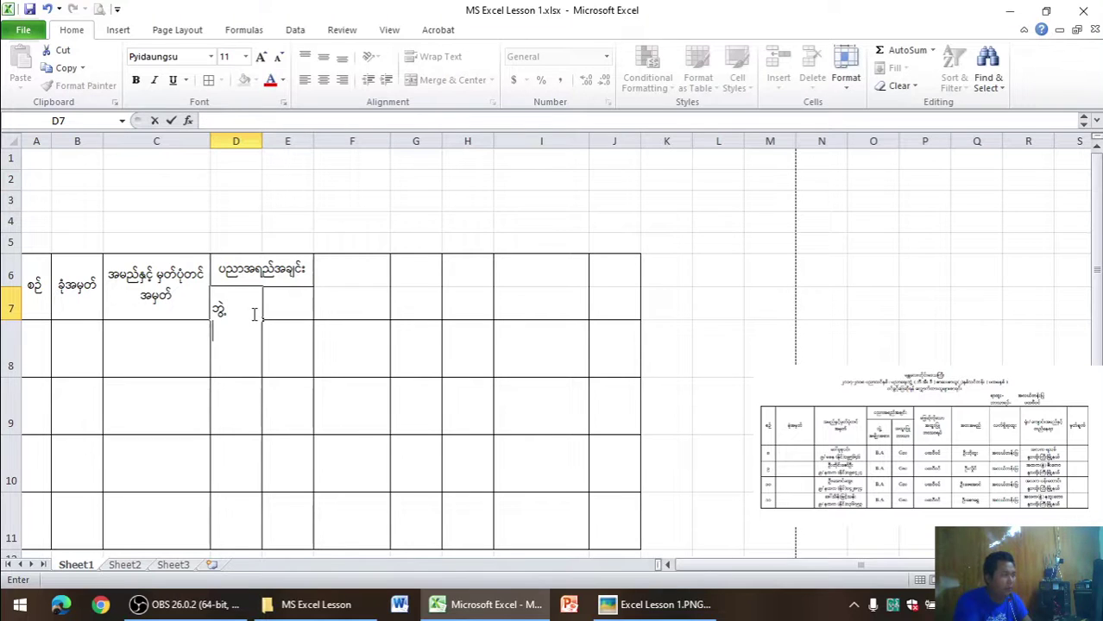
pyautogui.write('အမျ')
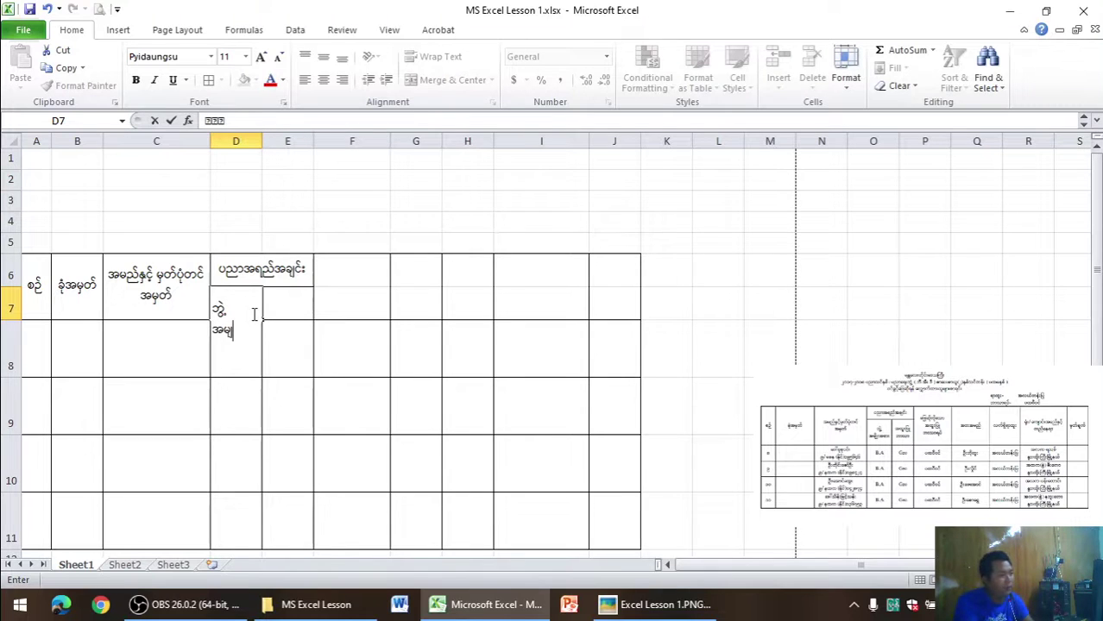
pyautogui.write('ိုးအစား')
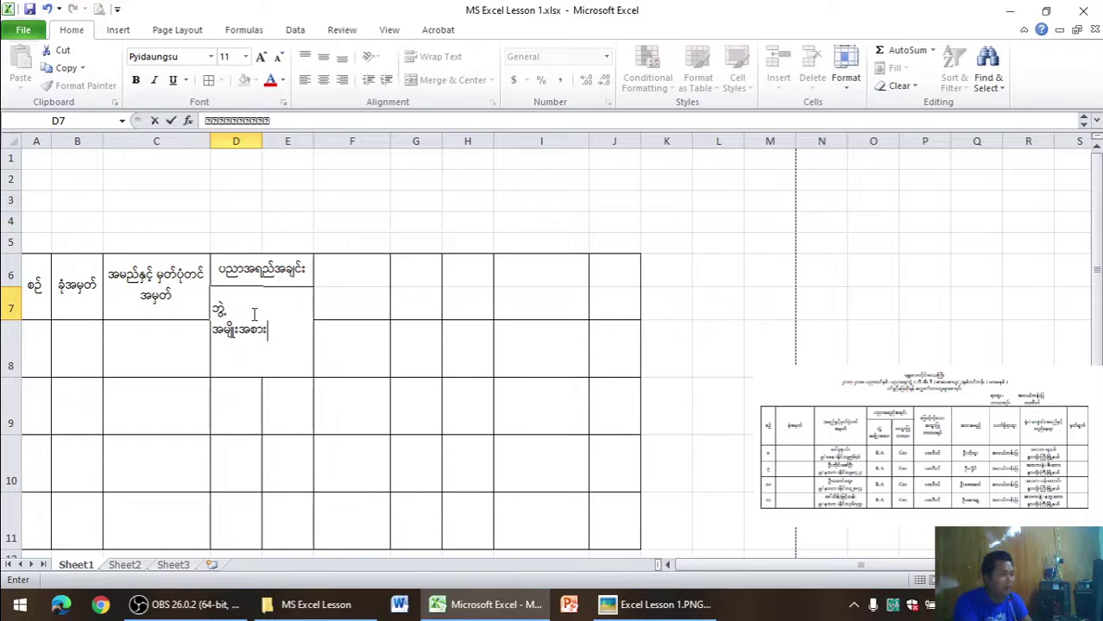
pyautogui.click(316, 336)
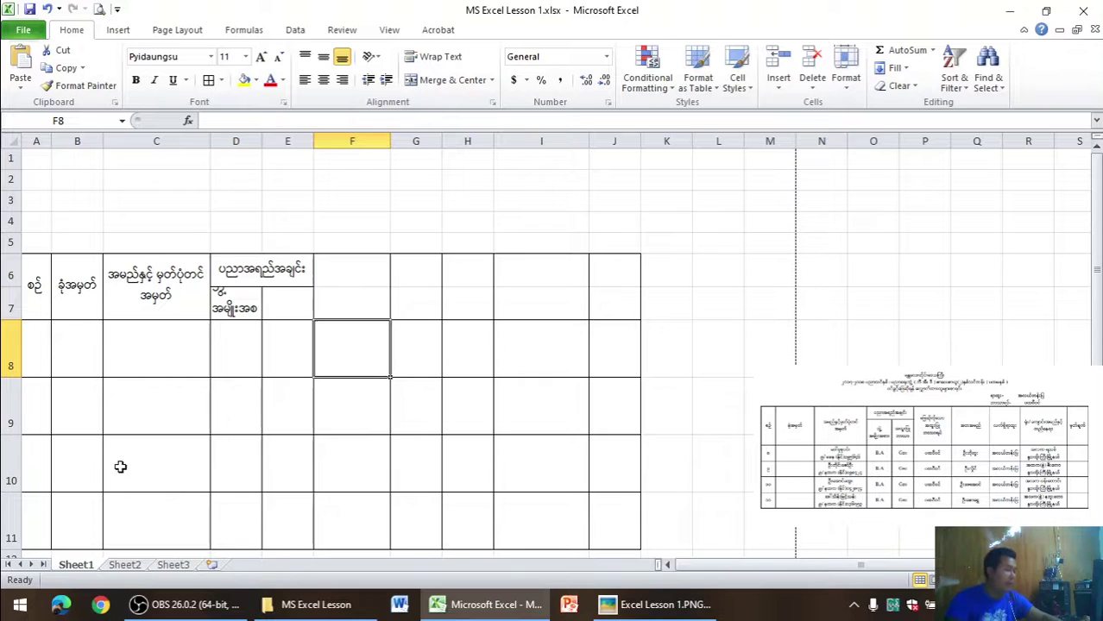
# - Middle-align and centre the D7 subheading
pyautogui.click(234, 312)
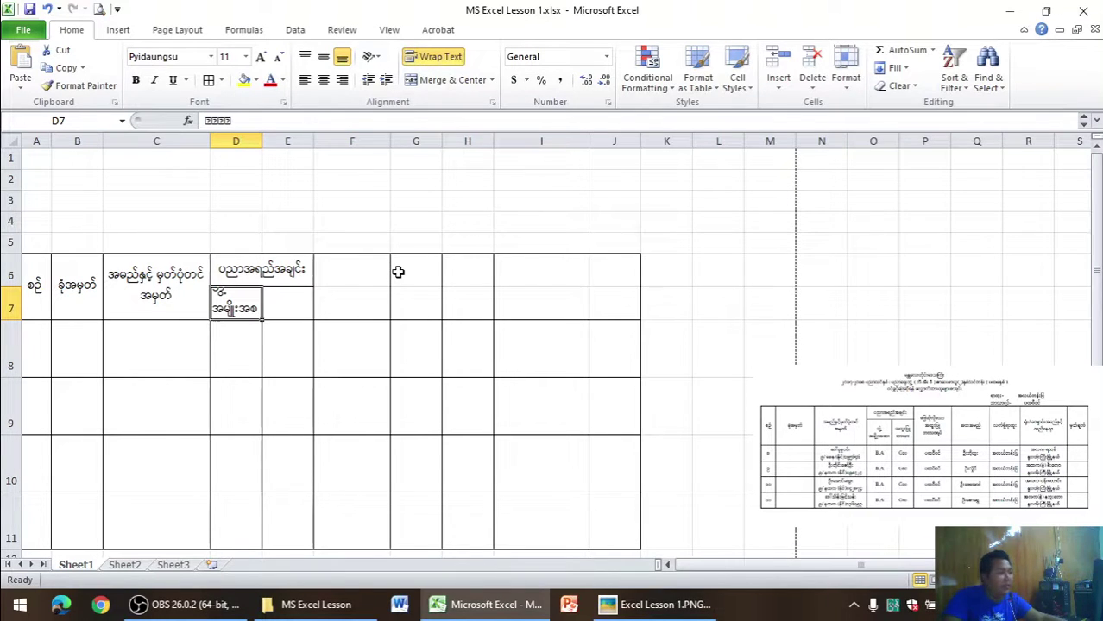
pyautogui.click(323, 56)
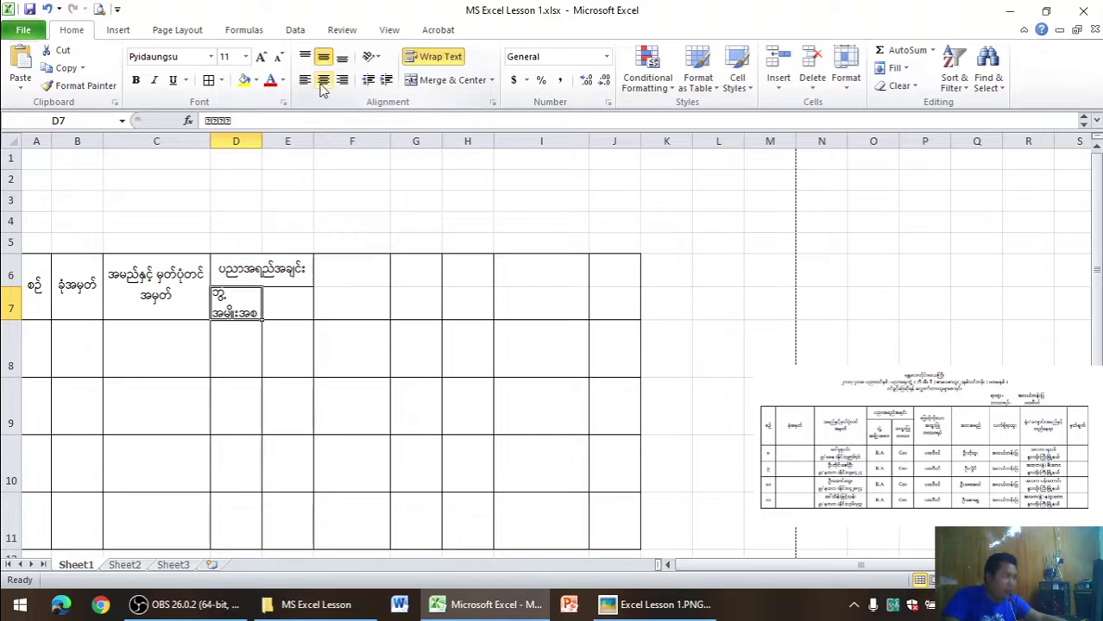
pyautogui.click(323, 81)
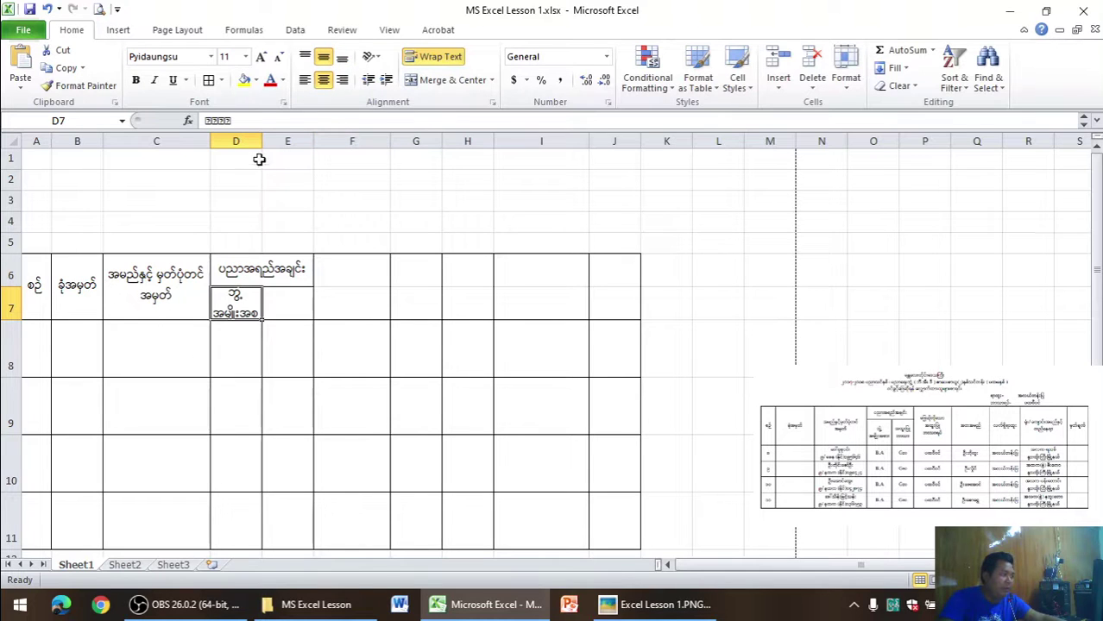
# - Heighten row 7 and widen column D so the two-line subheading shows fully
pyautogui.moveTo(14, 320); pyautogui.dragTo(12, 335)
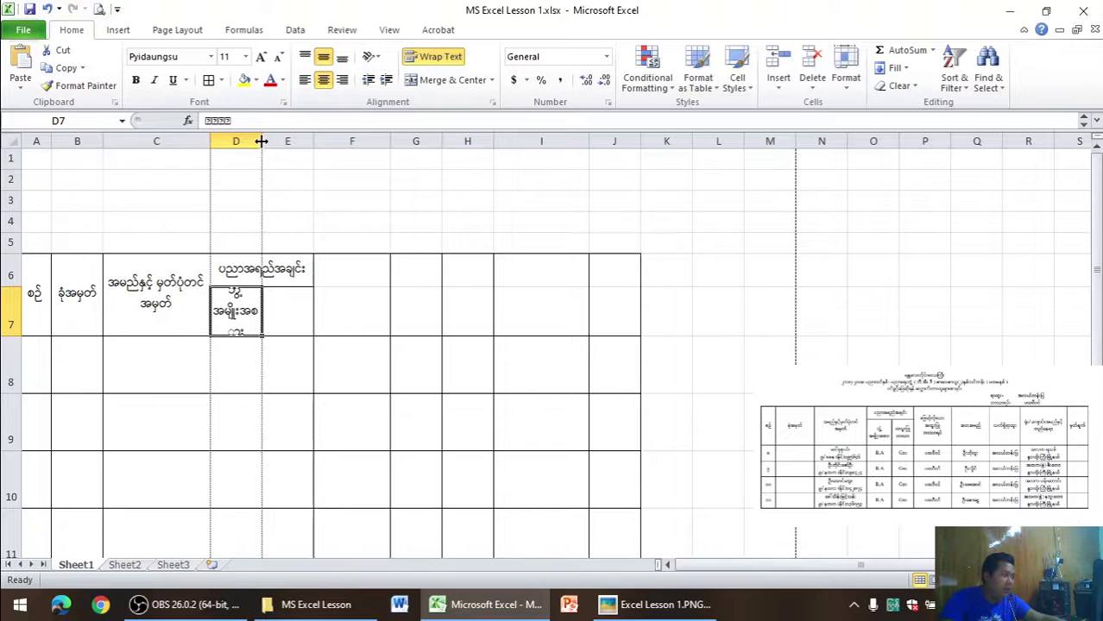
pyautogui.moveTo(264, 144); pyautogui.dragTo(277, 143)
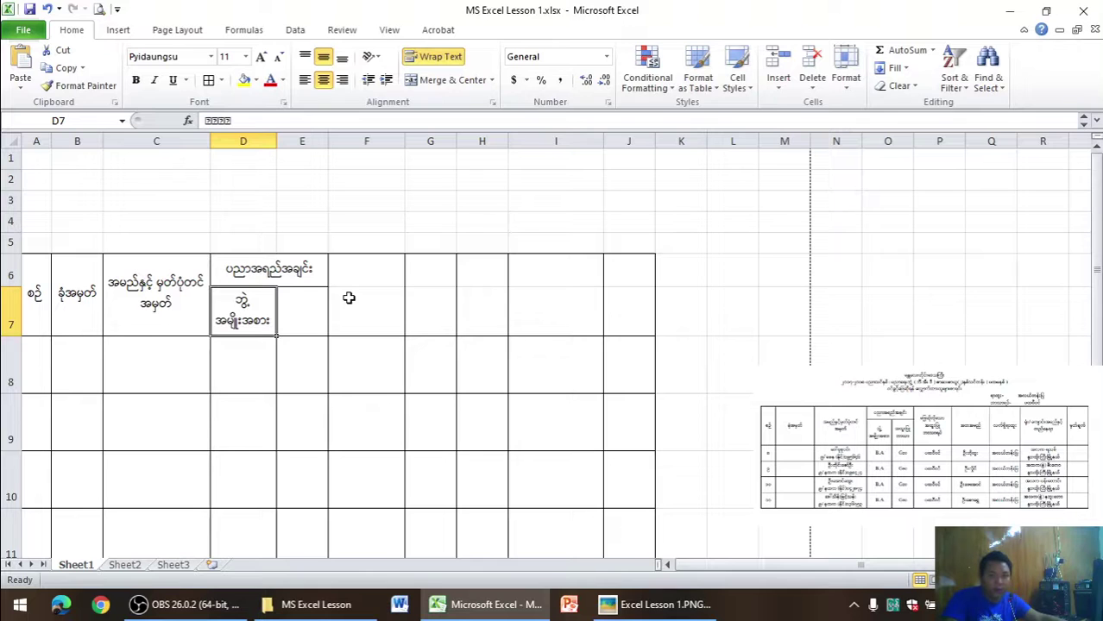
pyautogui.click(645, 607)
pyautogui.click(647, 609)
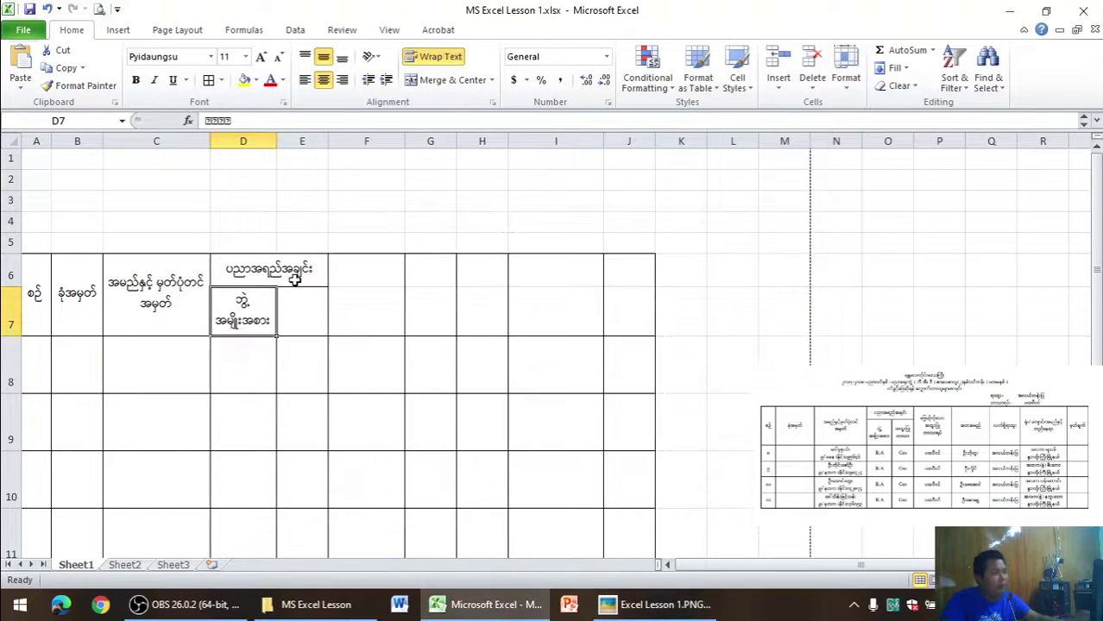
pyautogui.click(299, 328)
# - Enter the two-line 'အထူးပြု ဘာသာ' subheading in E7, centre it both ways, and widen column E
pyautogui.write('အ')
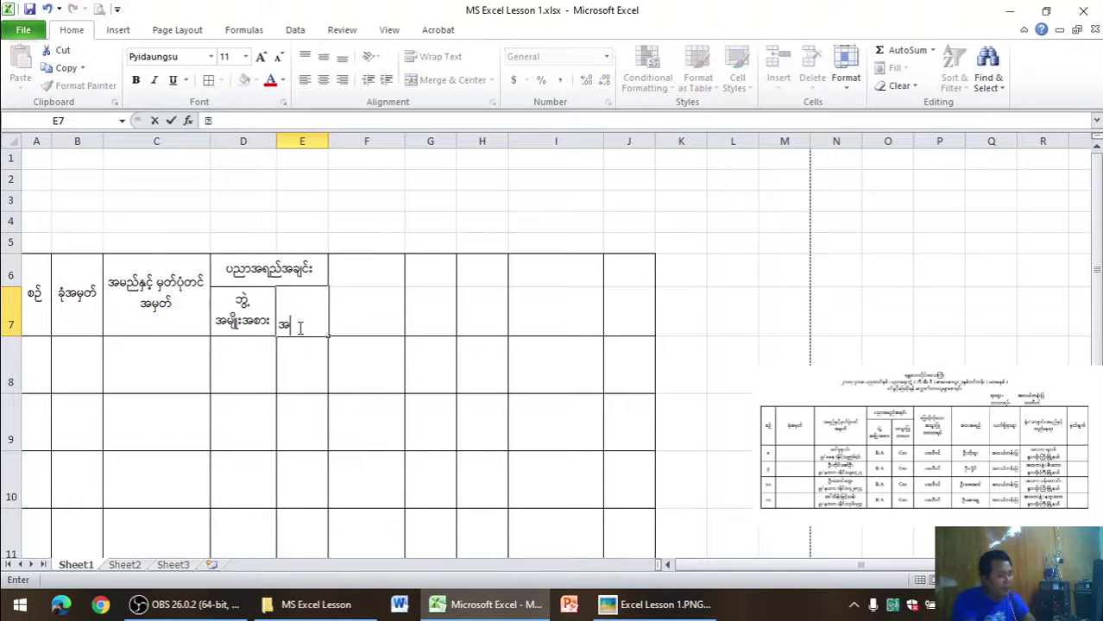
pyautogui.write('ထူးပြု')
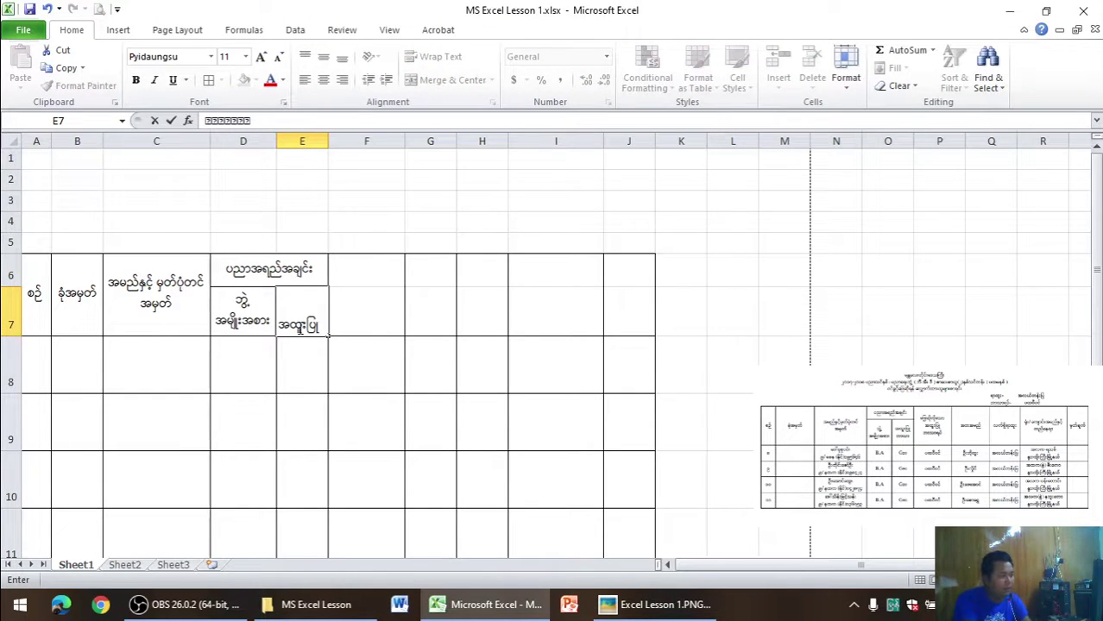
pyautogui.hotkey('alt', 'Return')
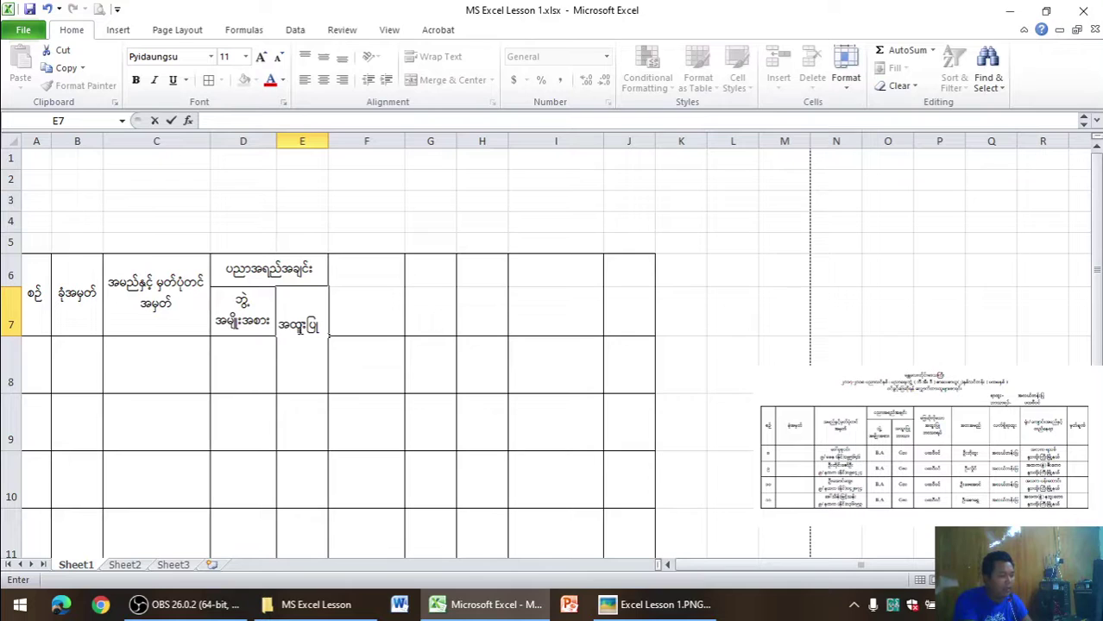
pyautogui.write('ဘာသာ')
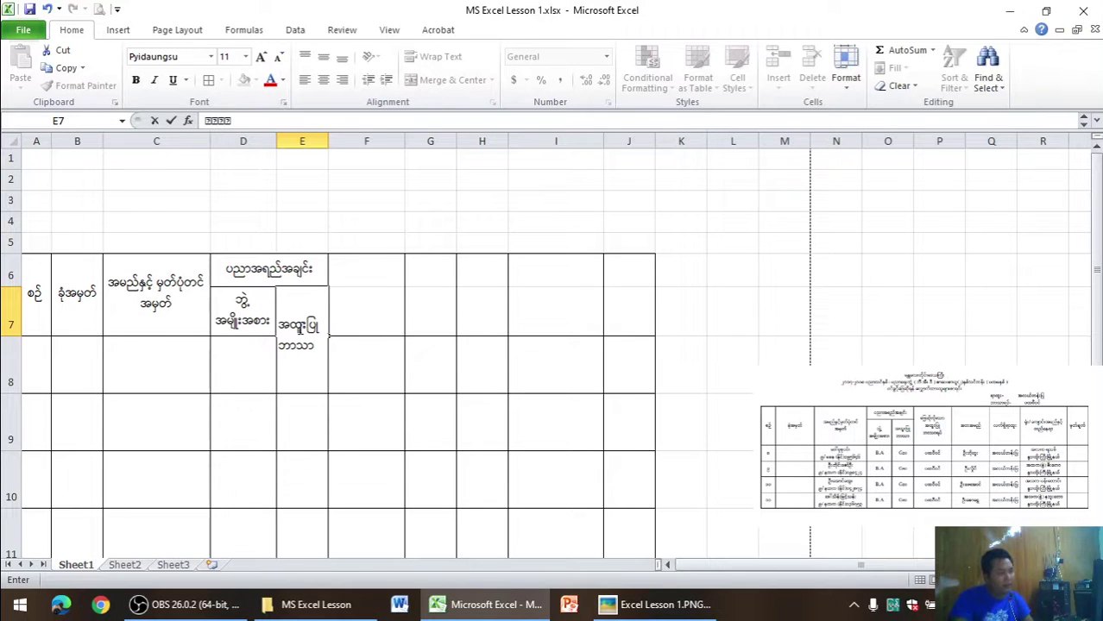
pyautogui.click(397, 330)
pyautogui.click(321, 330)
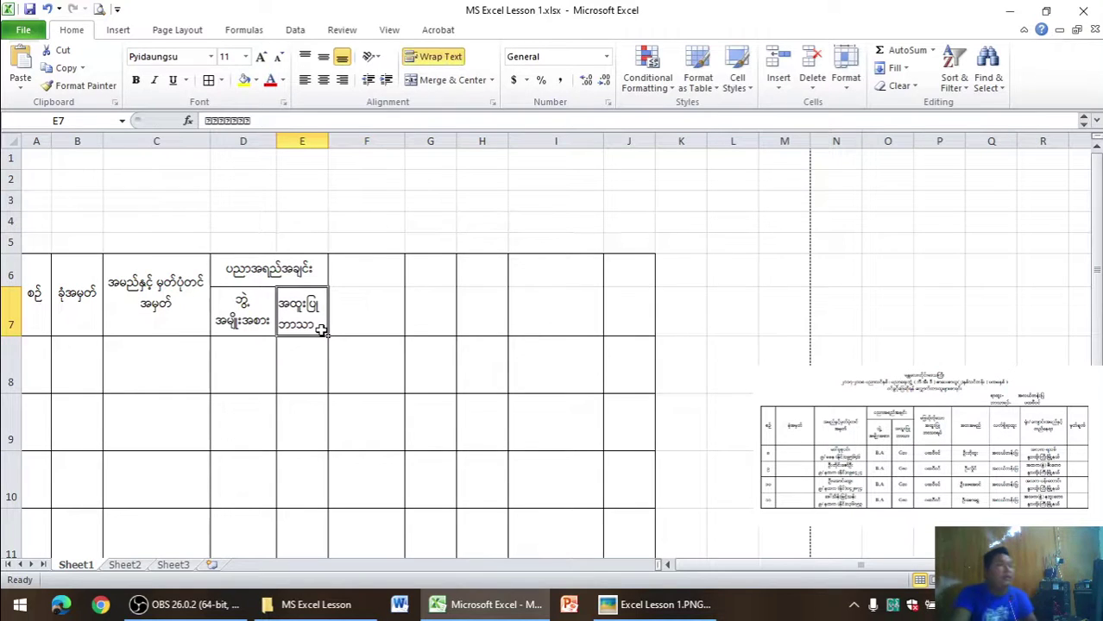
pyautogui.click(322, 56)
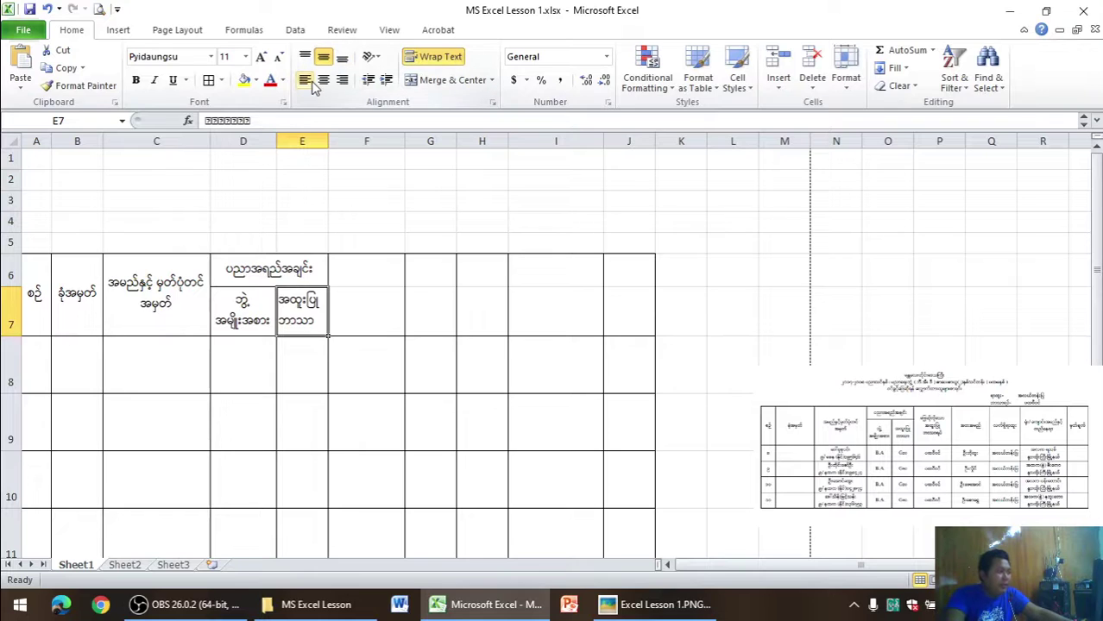
pyautogui.click(323, 79)
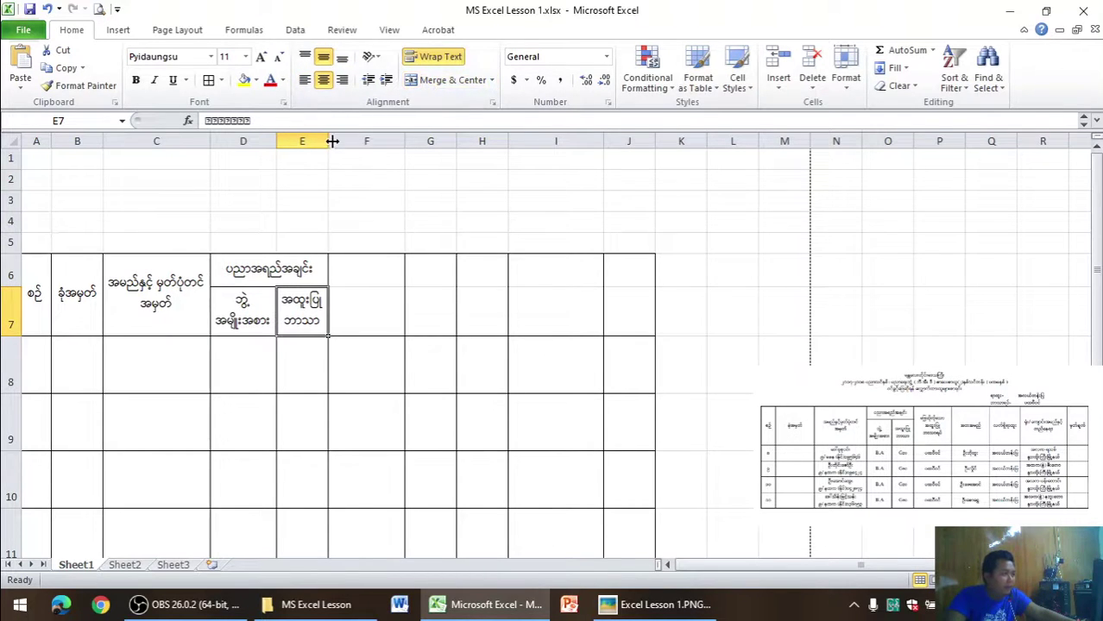
pyautogui.moveTo(332, 141); pyautogui.dragTo(335, 143)
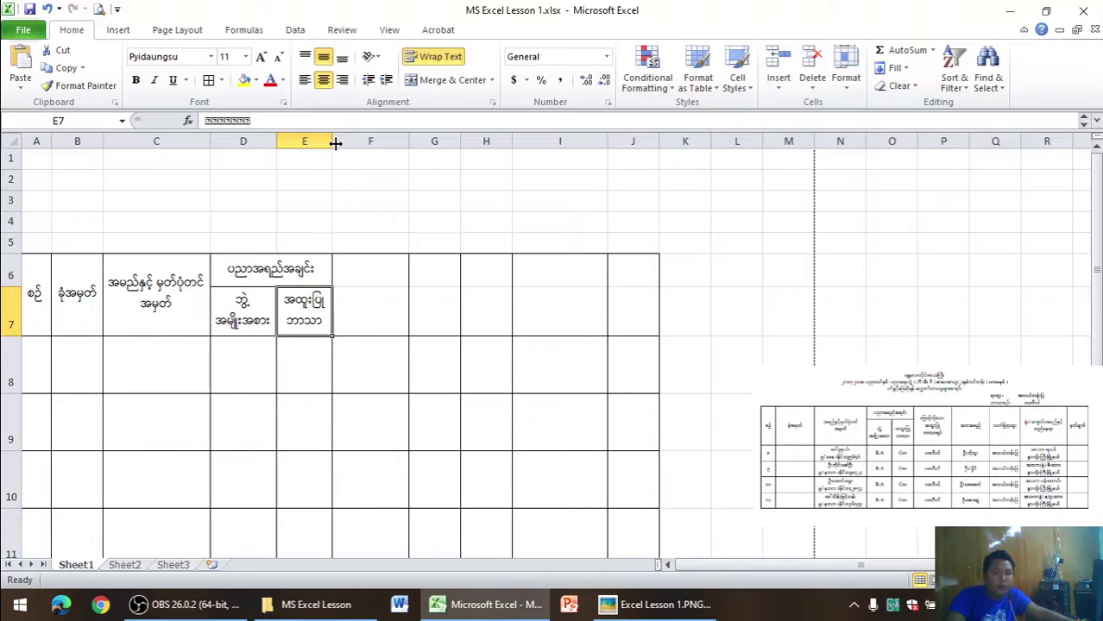
pyautogui.click(712, 610)
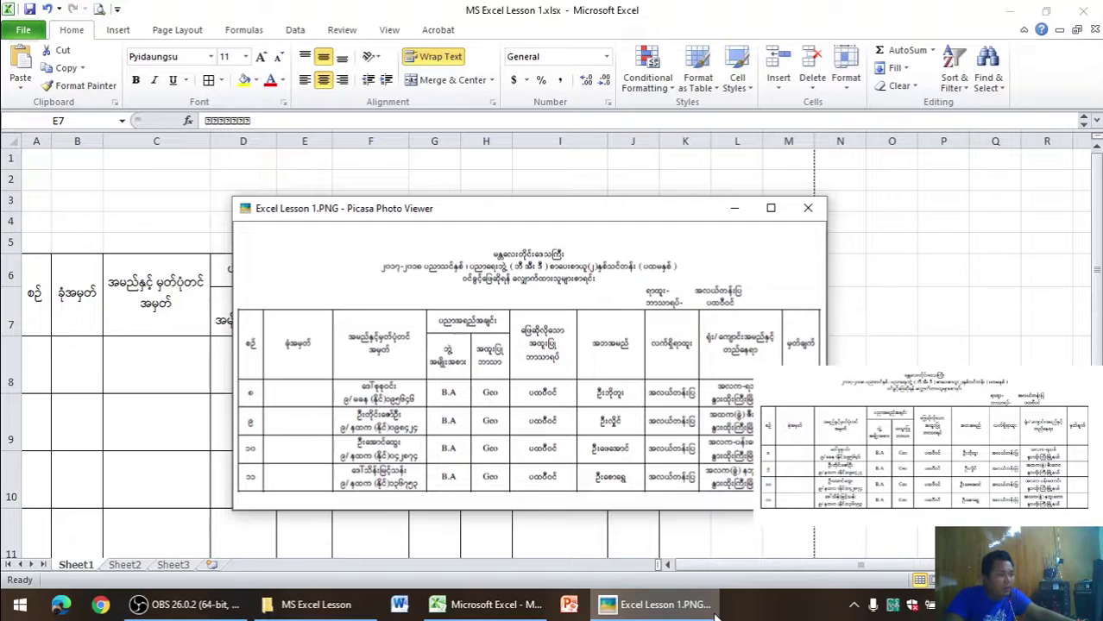
# - Enter the three-line header 'ဖြေဆိုလိုသော / အထူးပြု / ဘာသာရပ်' in cell F6
pyautogui.click(714, 612)
pyautogui.click(714, 613)
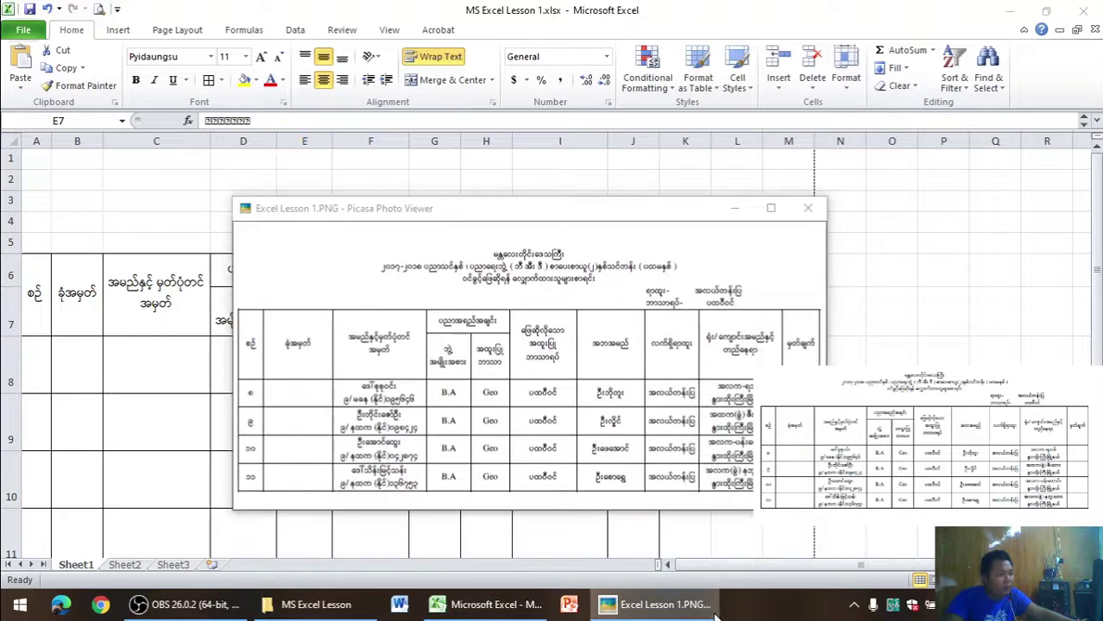
pyautogui.click(714, 613)
pyautogui.click(349, 278)
pyautogui.write('ေ')
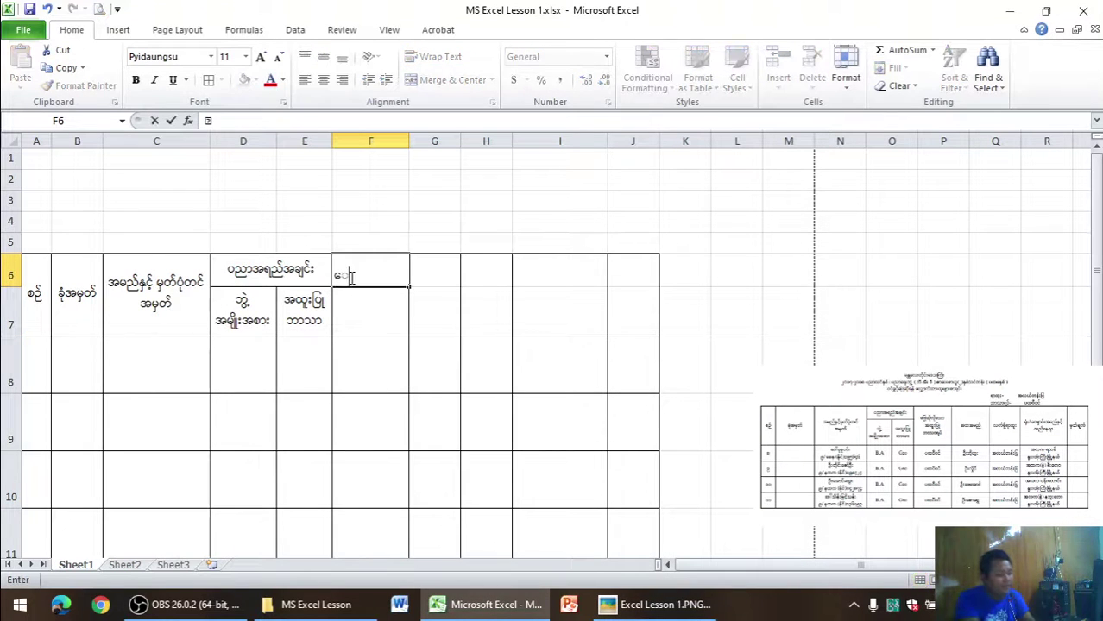
pyautogui.write('ဖြ')
pyautogui.write('ဆ')
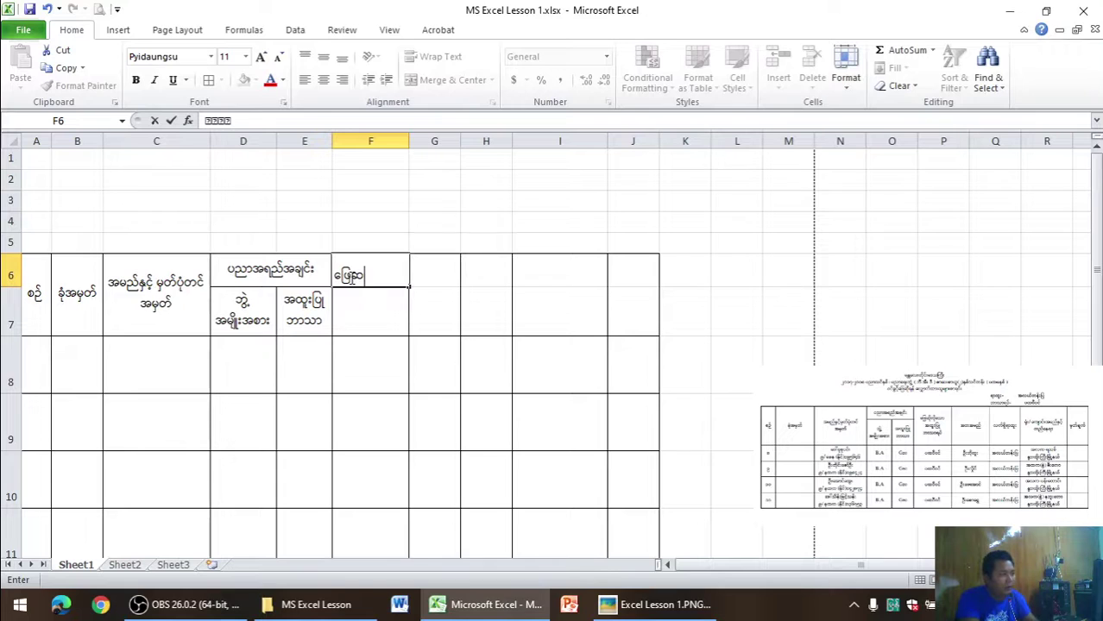
pyautogui.write('ိုေ')
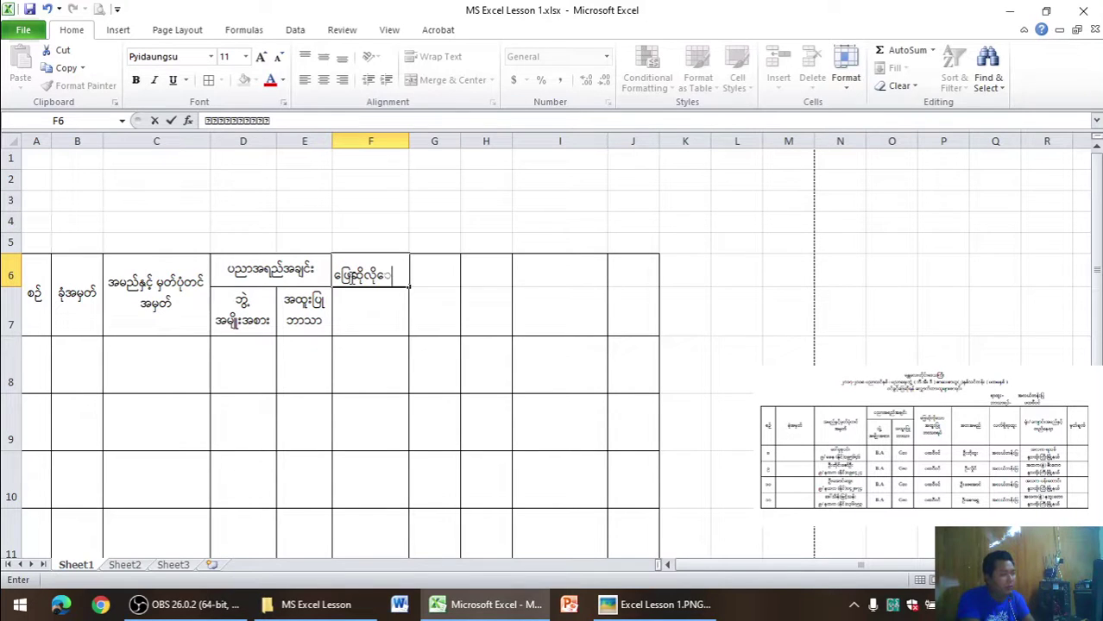
pyautogui.hotkey('alt', 'Return')
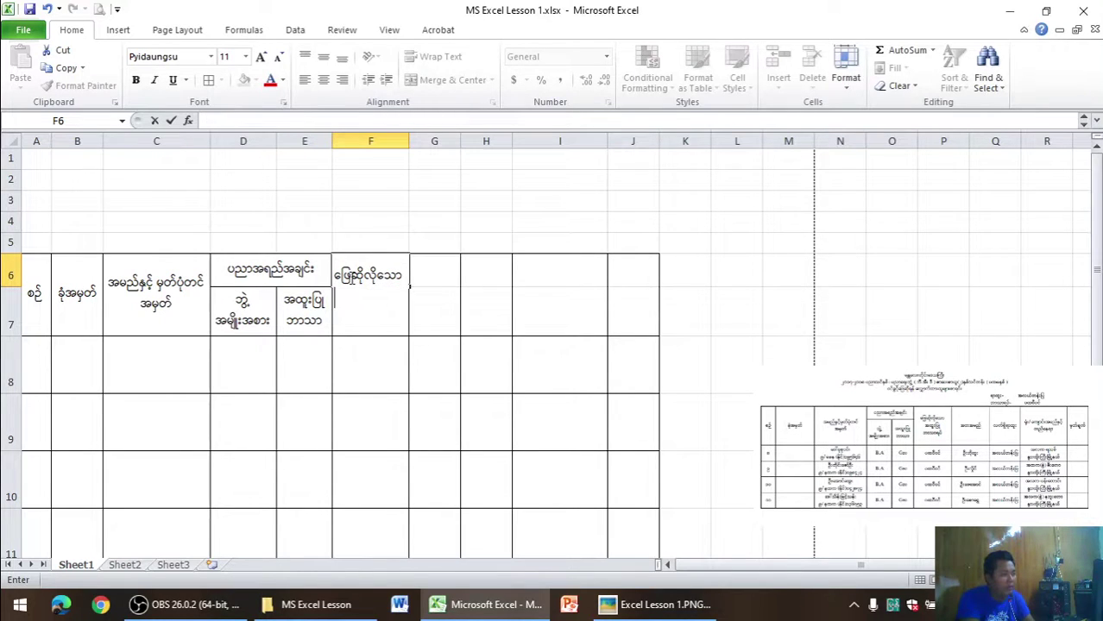
pyautogui.write('အထူး')
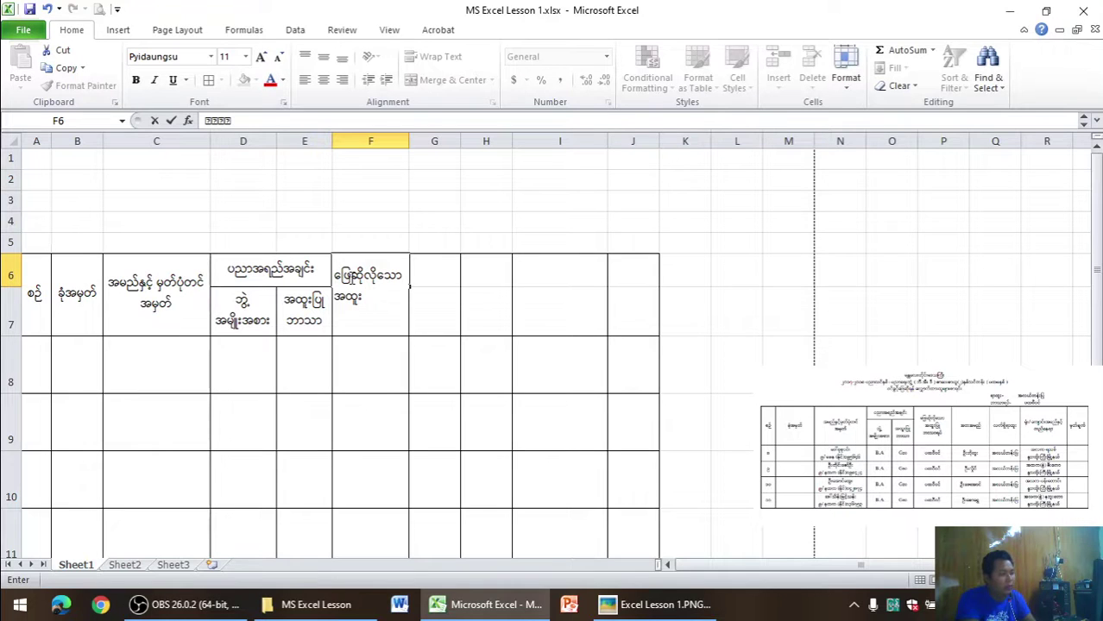
pyautogui.write('ပြု')
pyautogui.hotkey('alt', 'Return')
pyautogui.write('ာသ')
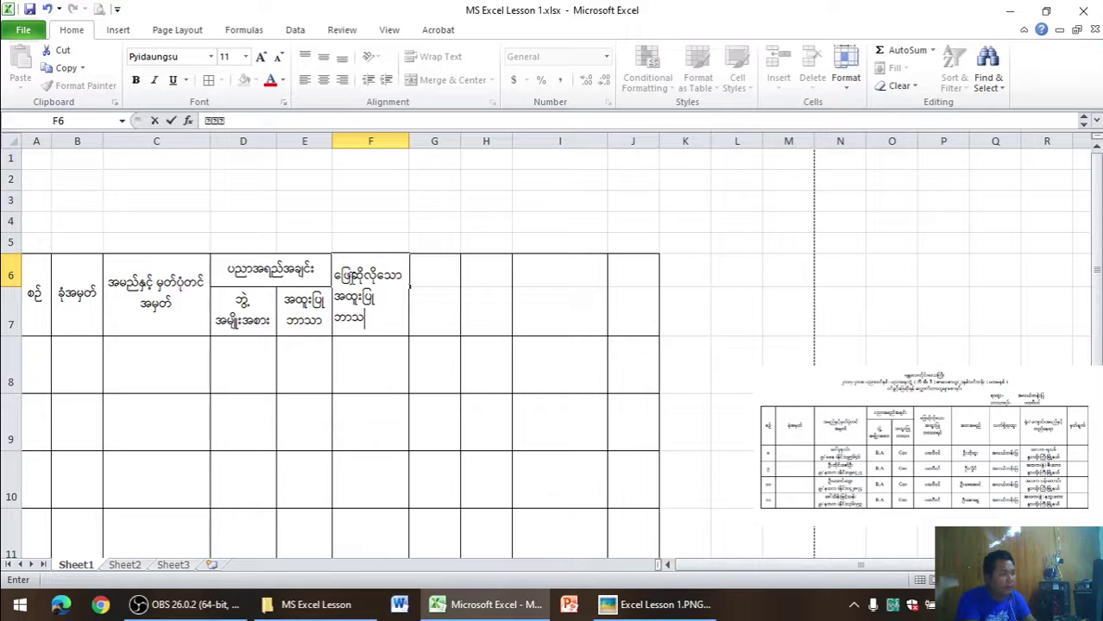
pyautogui.write('ာရပ်')
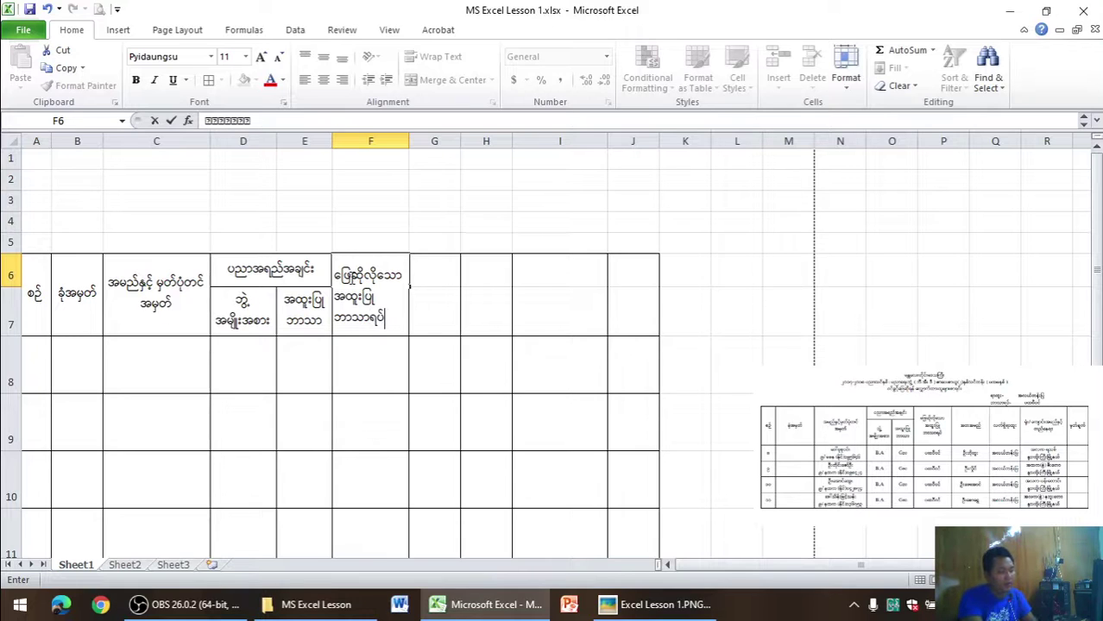
pyautogui.click(458, 264)
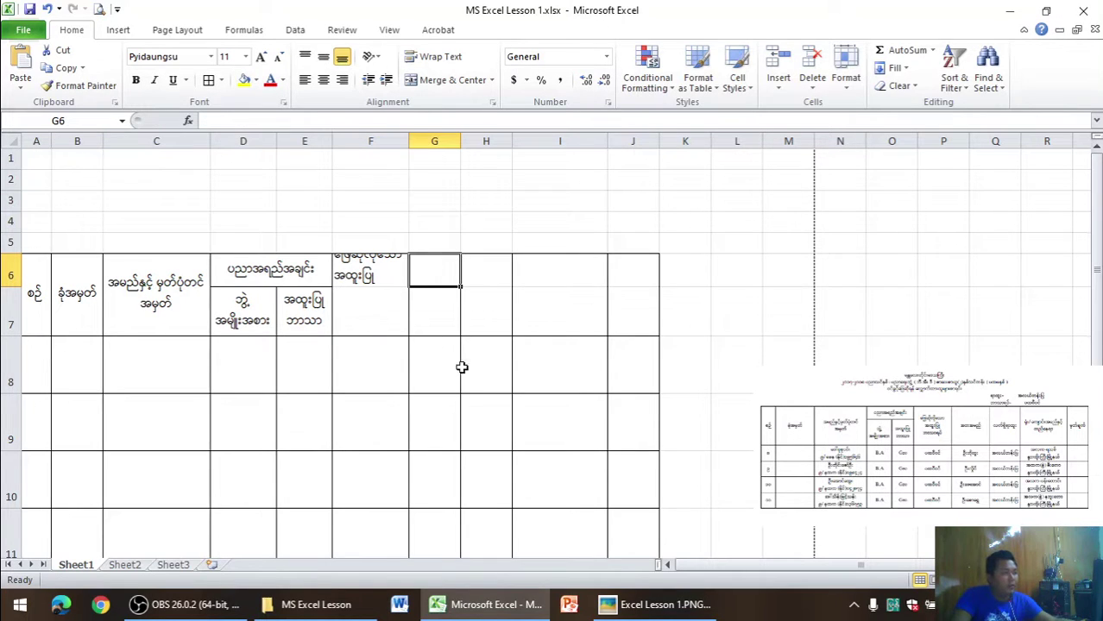
# - Merge and centre F6:F7, widen column F, and bring the reference image back up
pyautogui.click(647, 454)
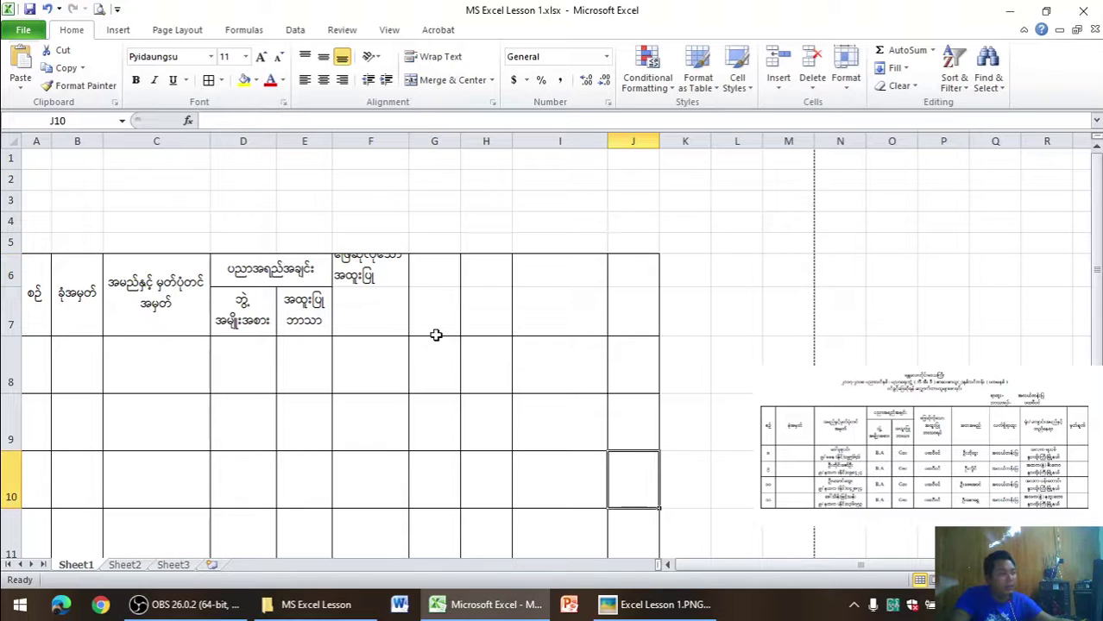
pyautogui.moveTo(393, 271); pyautogui.dragTo(394, 318)
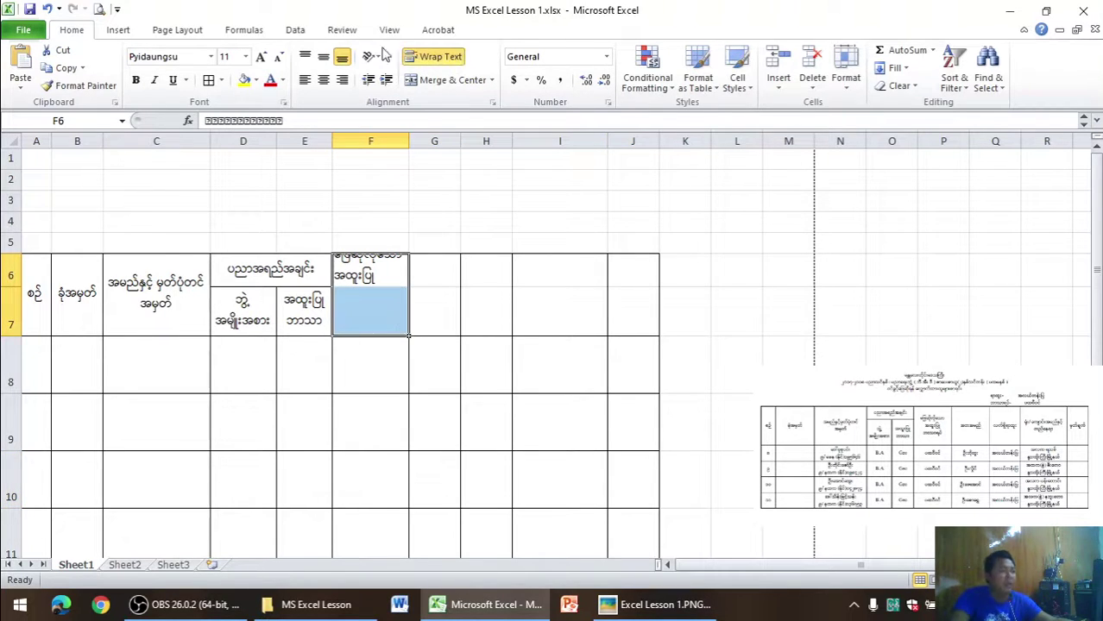
pyautogui.click(324, 56)
pyautogui.click(325, 79)
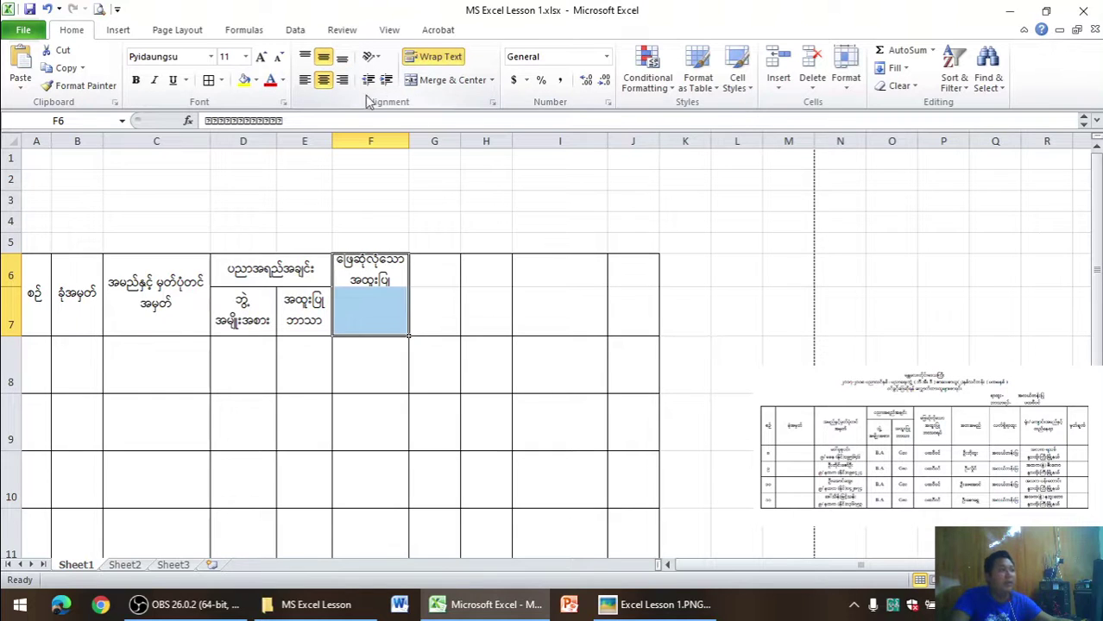
pyautogui.click(418, 81)
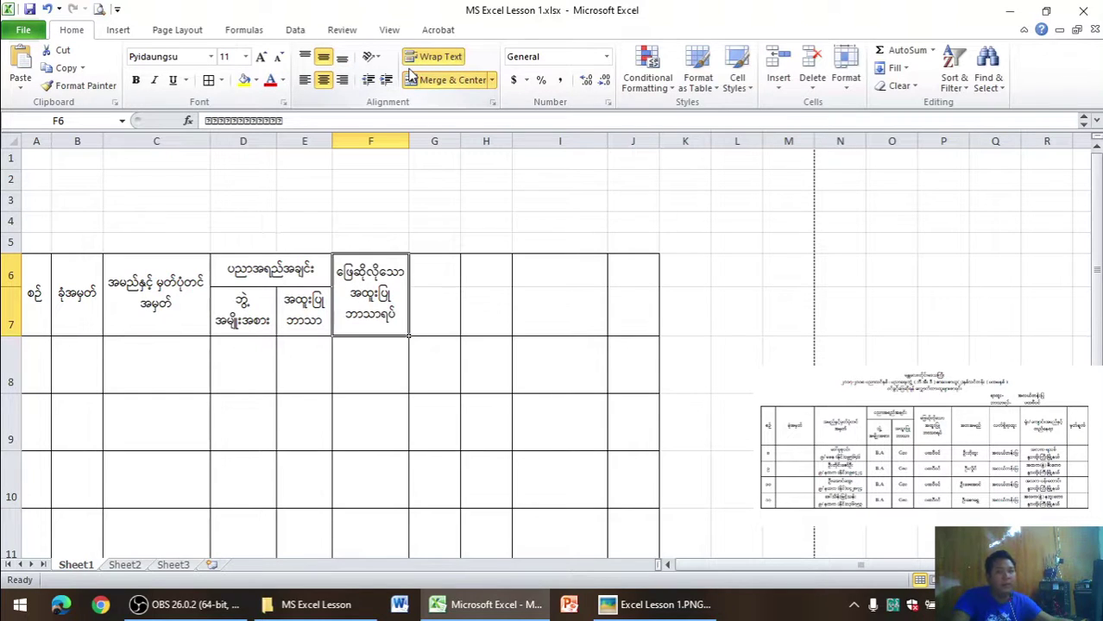
pyautogui.moveTo(408, 140); pyautogui.dragTo(411, 140)
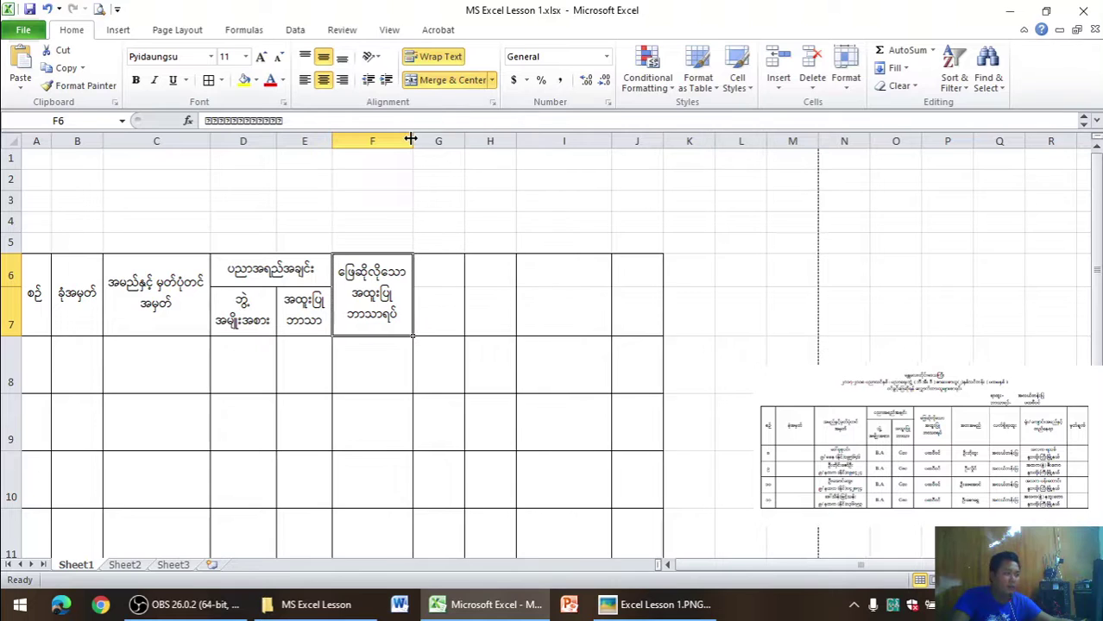
pyautogui.click(661, 606)
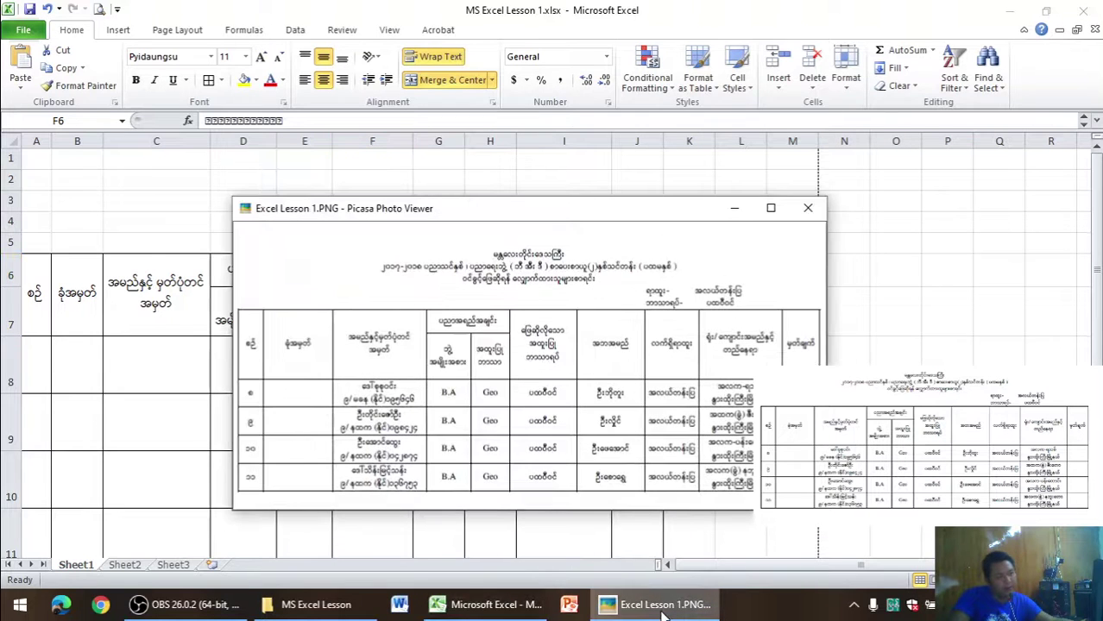
# - Type the father's name header 'အဘအမည်' into cell G6
pyautogui.click(661, 607)
pyautogui.click(438, 261)
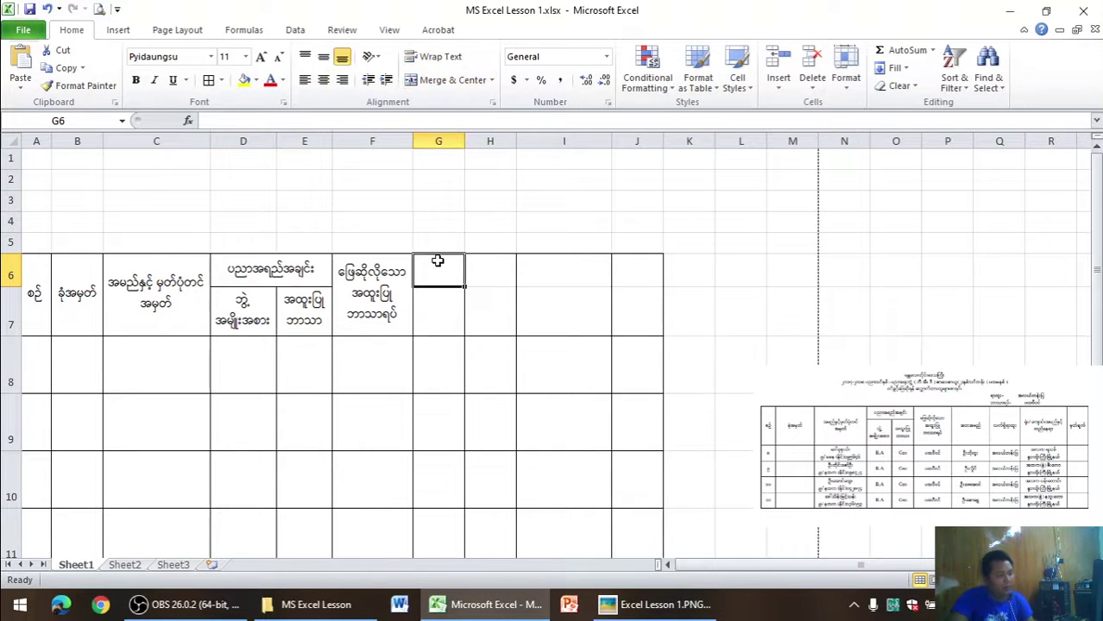
pyautogui.write('အဘအမည်')
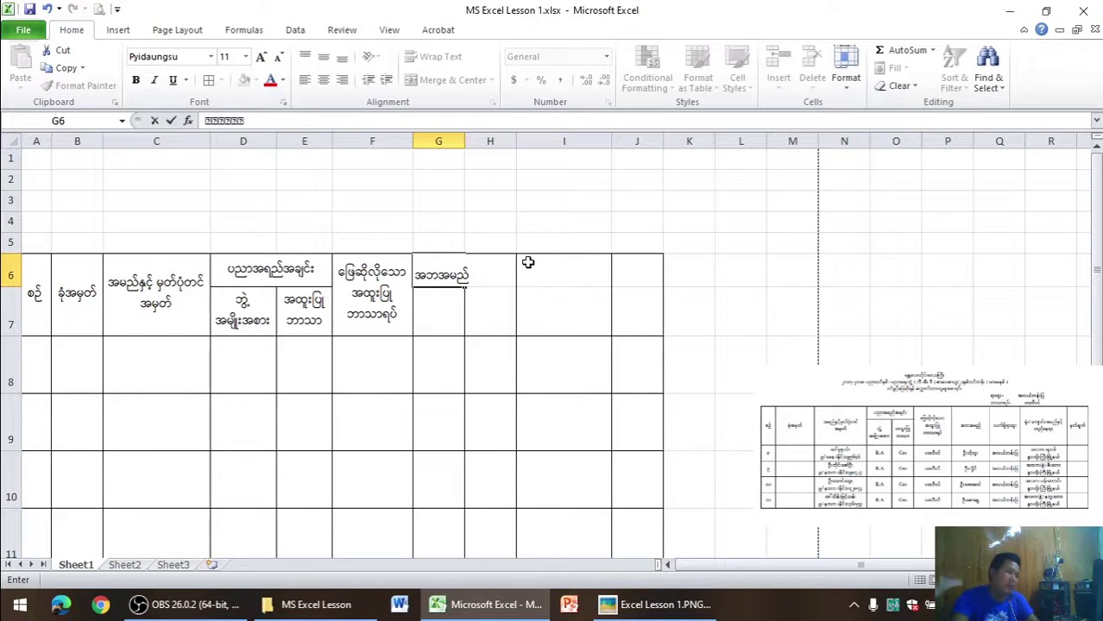
pyautogui.click(528, 263)
# - Merge and centre G6:G7 vertically and horizontally, and widen column G to fit
pyautogui.click(466, 367)
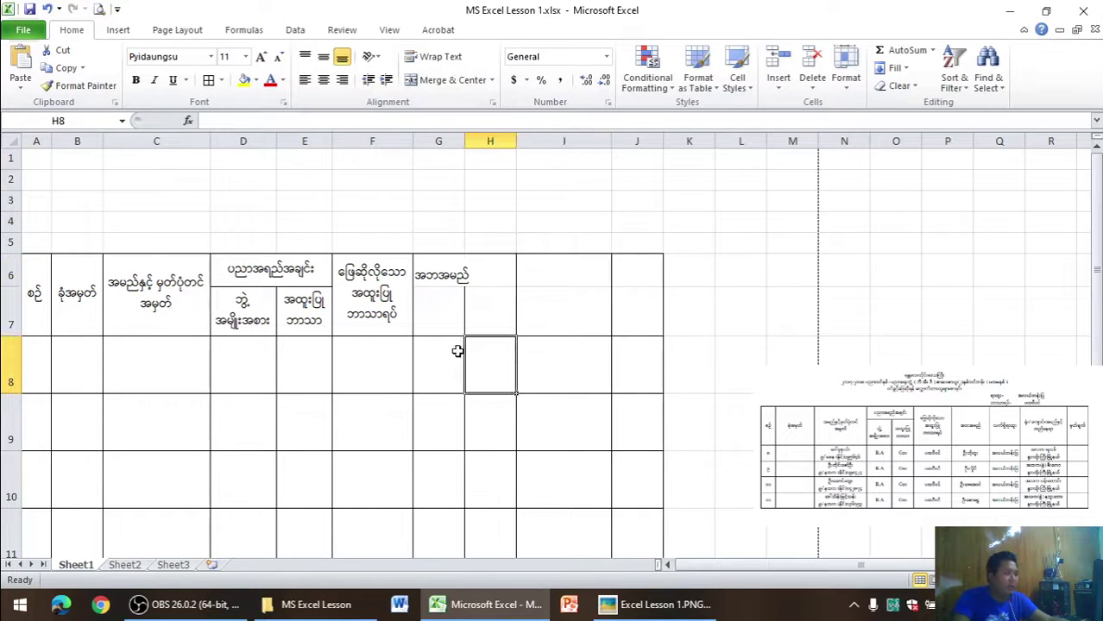
pyautogui.moveTo(430, 276); pyautogui.dragTo(428, 300)
pyautogui.click(323, 56)
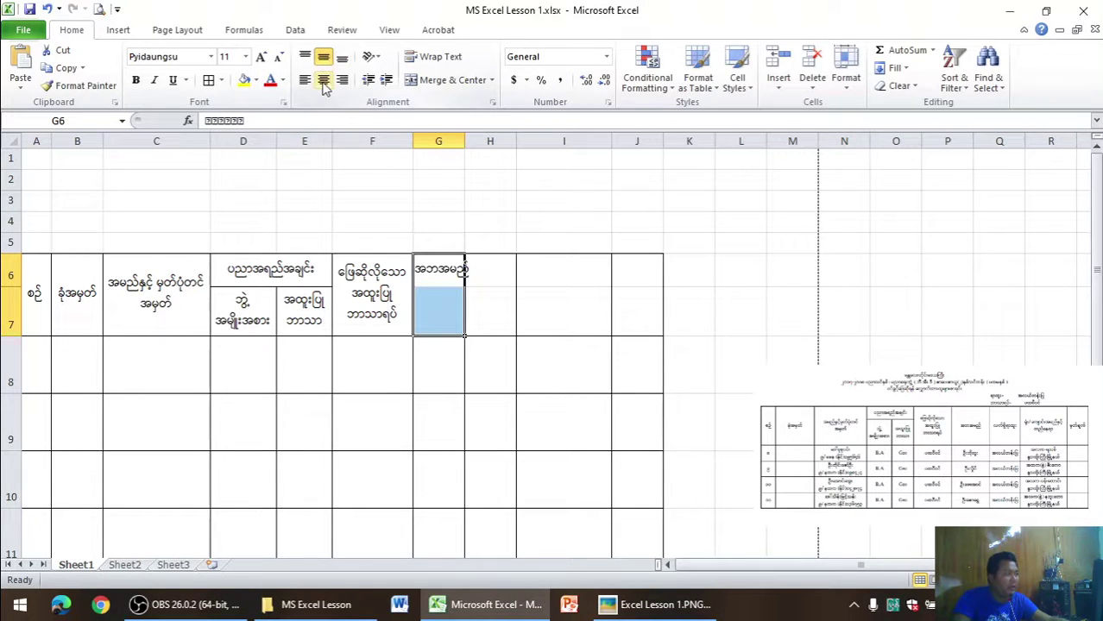
pyautogui.click(323, 79)
pyautogui.click(449, 79)
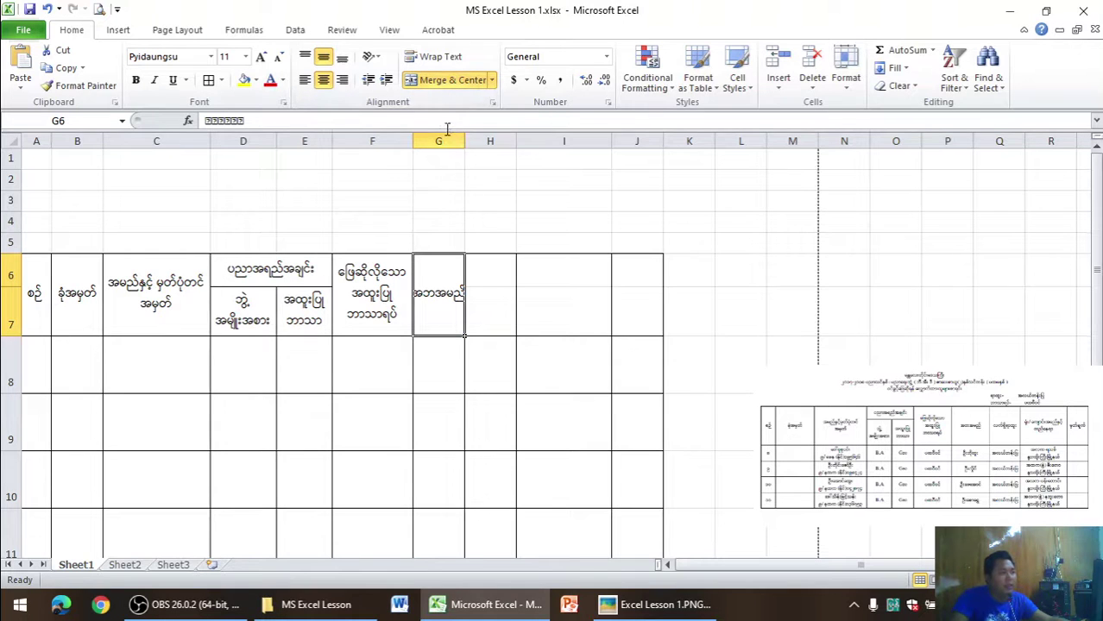
pyautogui.moveTo(463, 140)
pyautogui.mouseDown()
pyautogui.moveTo(486, 143)
pyautogui.moveTo(477, 141)
pyautogui.mouseUp()
pyautogui.click(493, 281)
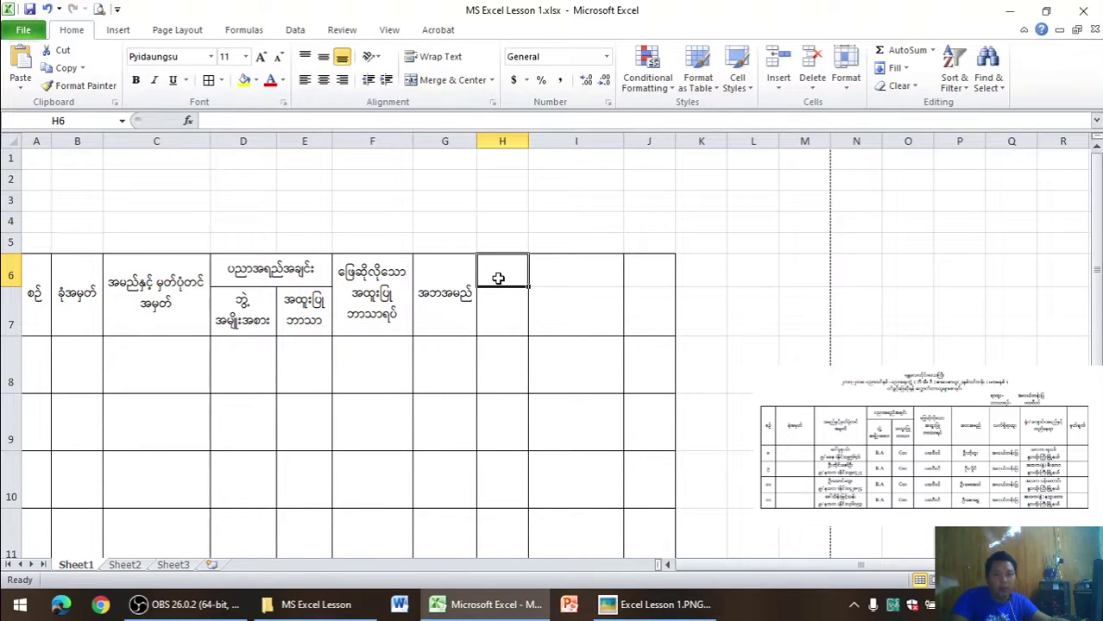
# - Widen column H, enter 'လက်ရှိရာထူး' in H6, and merge it centred across H6:H7
pyautogui.click(663, 604)
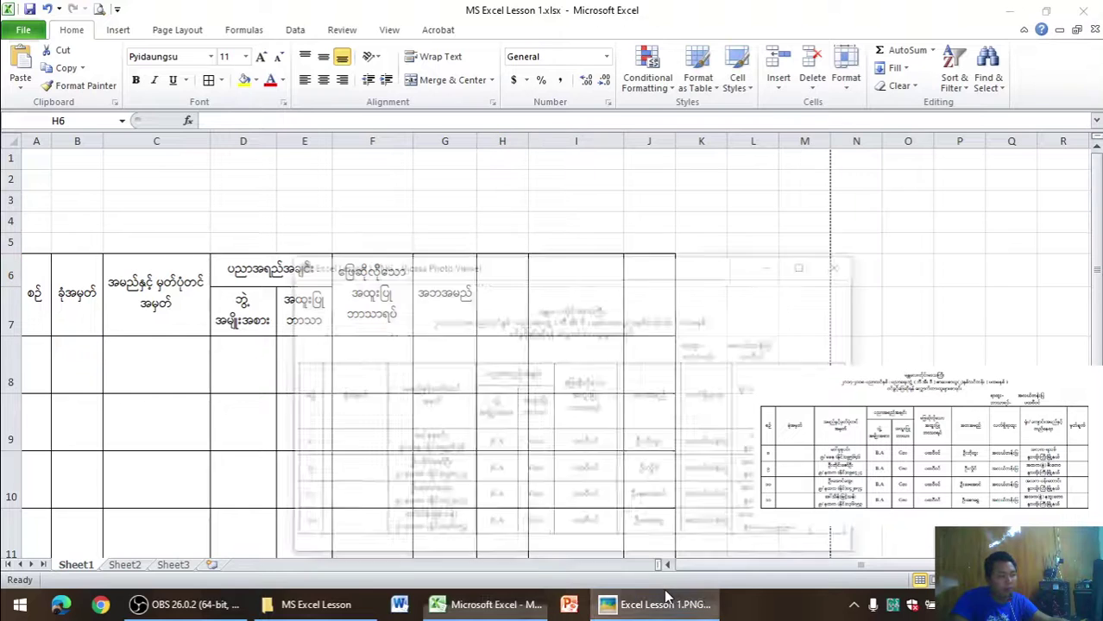
pyautogui.click(662, 608)
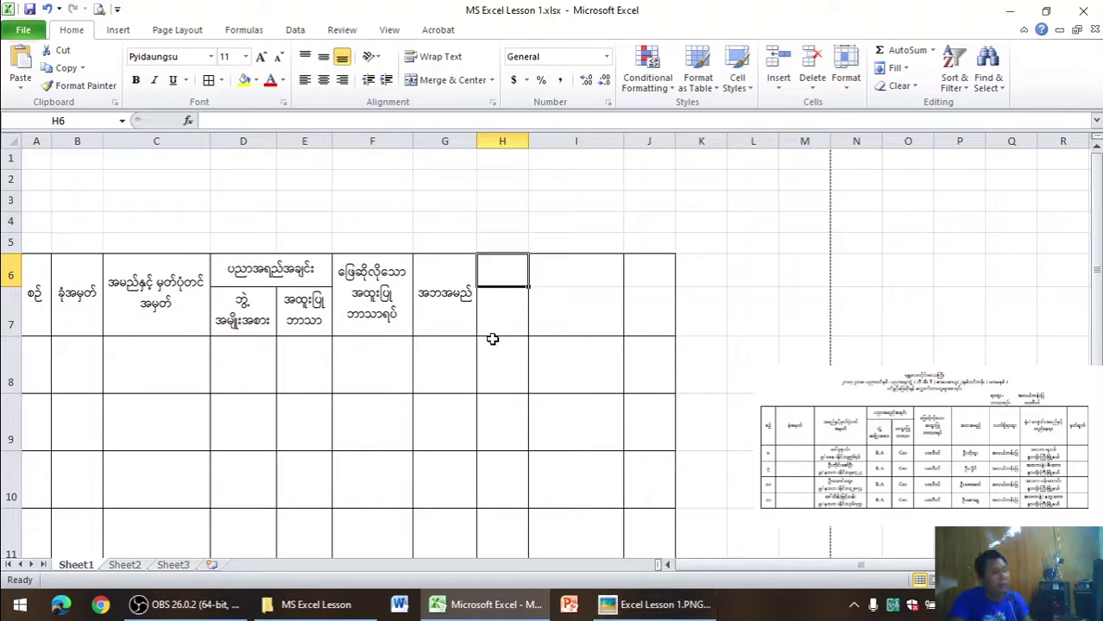
pyautogui.moveTo(528, 143); pyautogui.dragTo(553, 143)
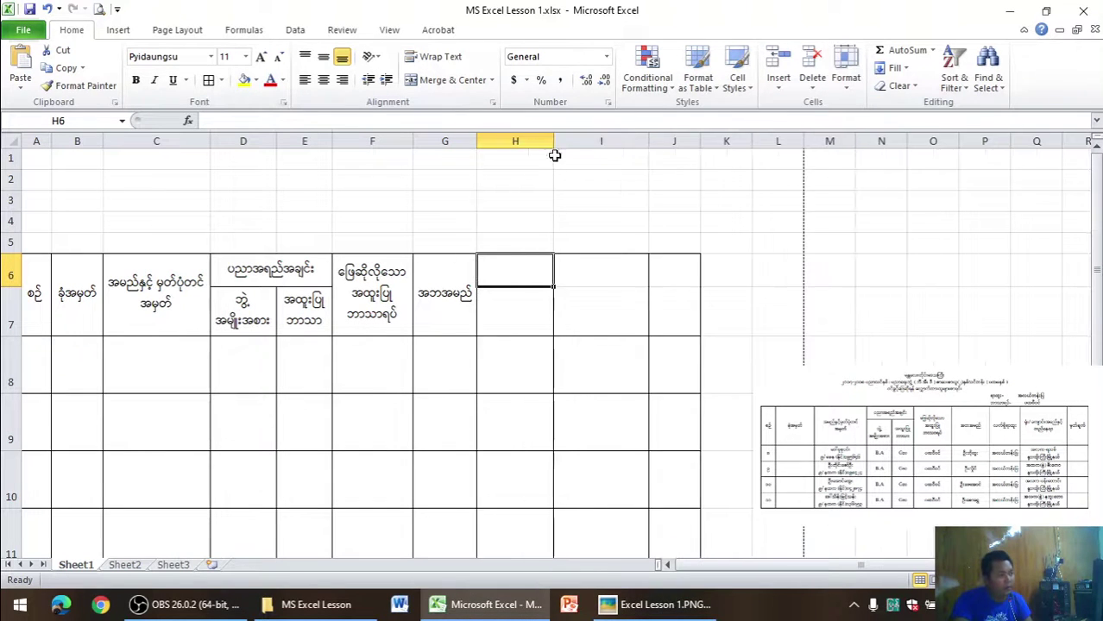
pyautogui.write('လက်')
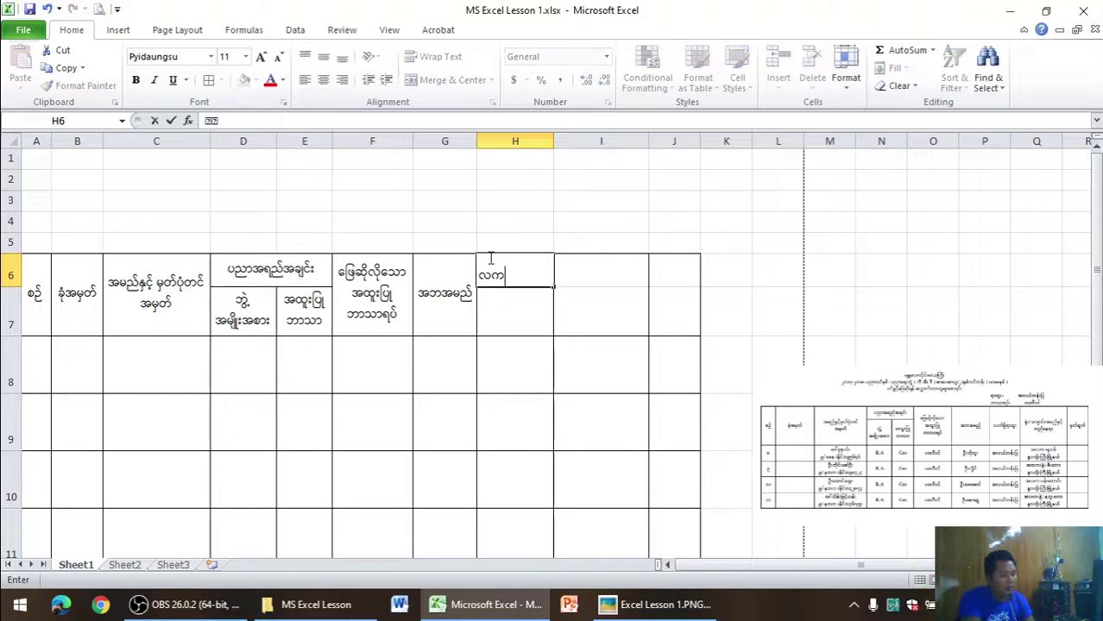
pyautogui.write('ရှိရာထူး')
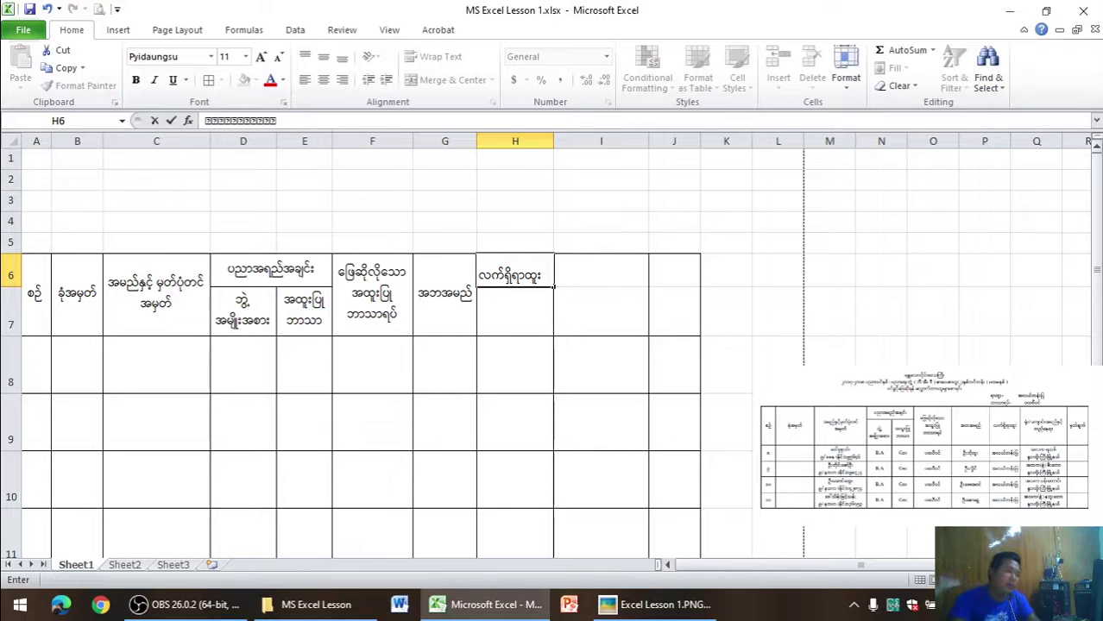
pyautogui.click(678, 221)
pyautogui.moveTo(531, 274); pyautogui.dragTo(542, 306)
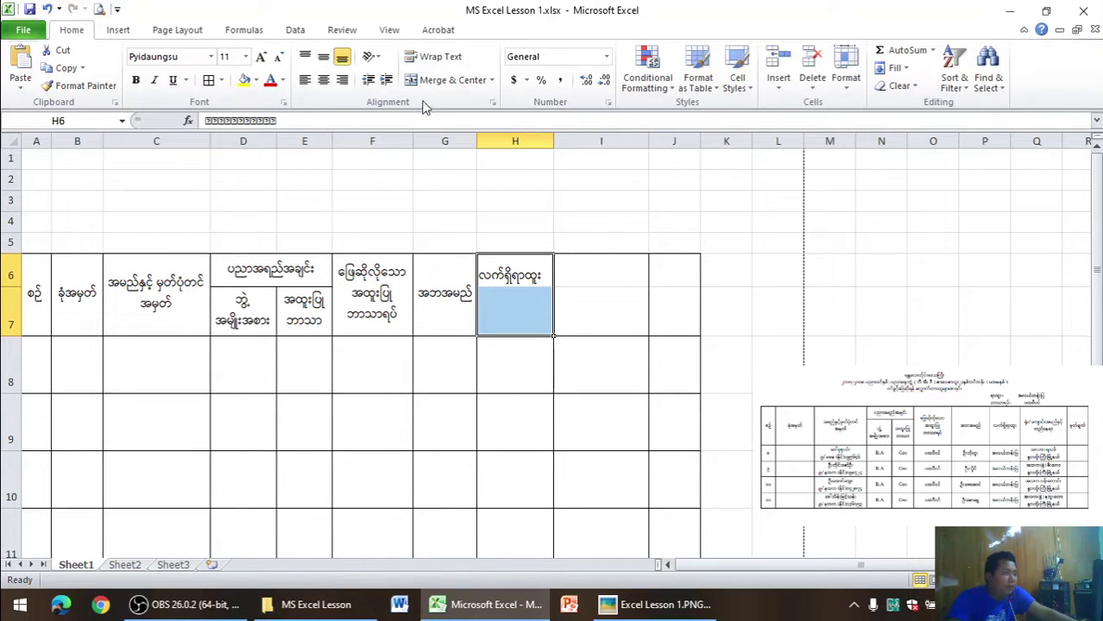
pyautogui.click(323, 56)
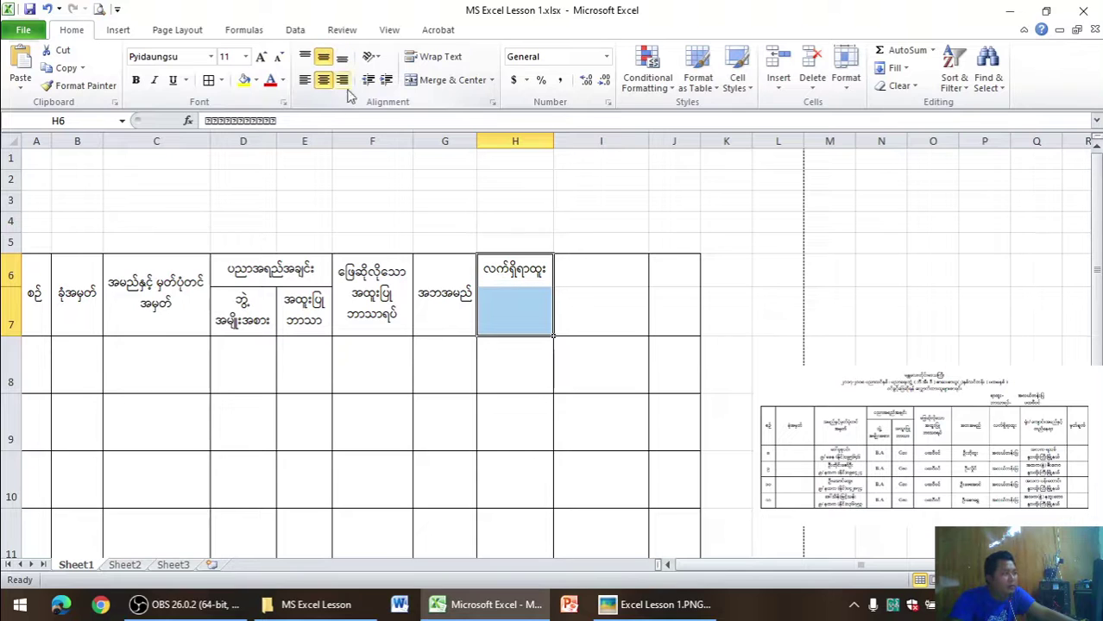
pyautogui.click(452, 79)
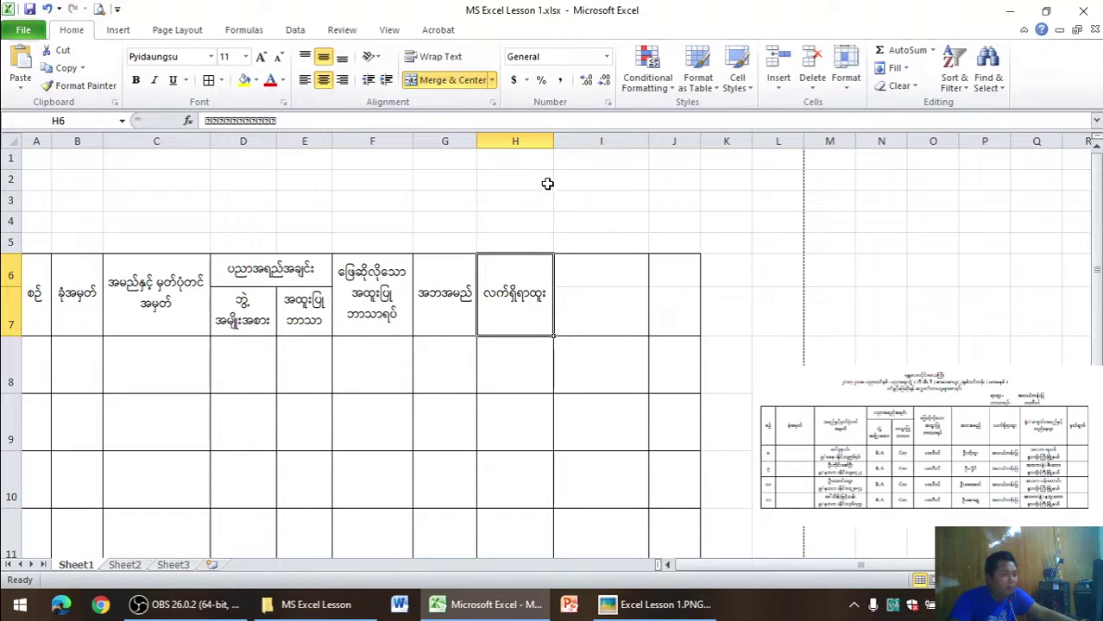
pyautogui.click(664, 606)
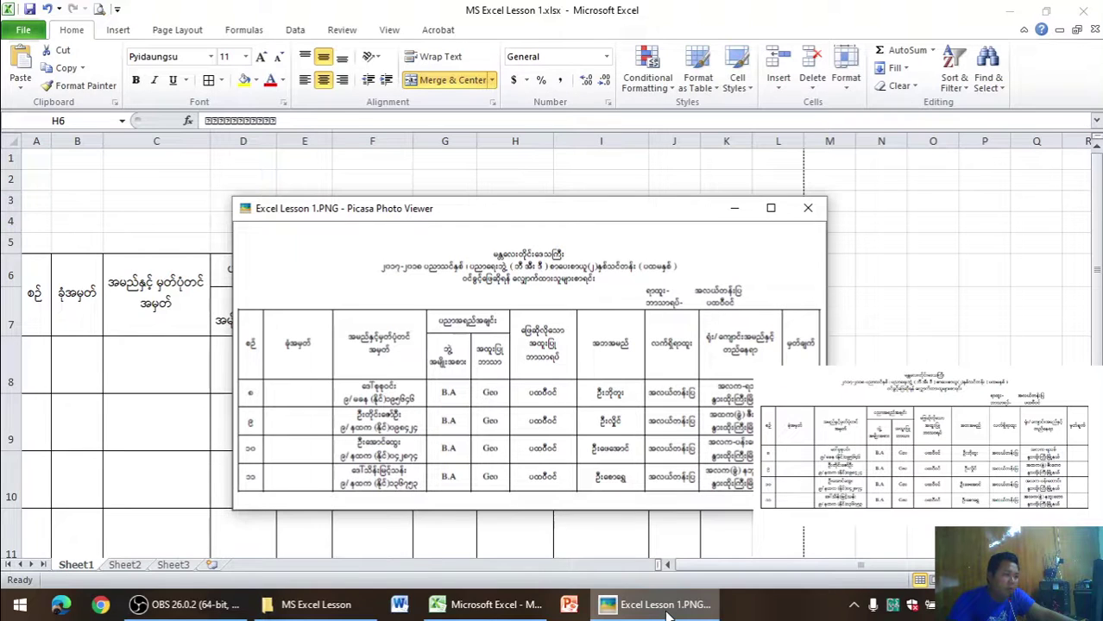
# - Enter the two-line header 'ရုံး/ကျောင်းအမည်နှင့် / တည်နေရာ' in cell I6
pyautogui.click(667, 607)
pyautogui.click(587, 282)
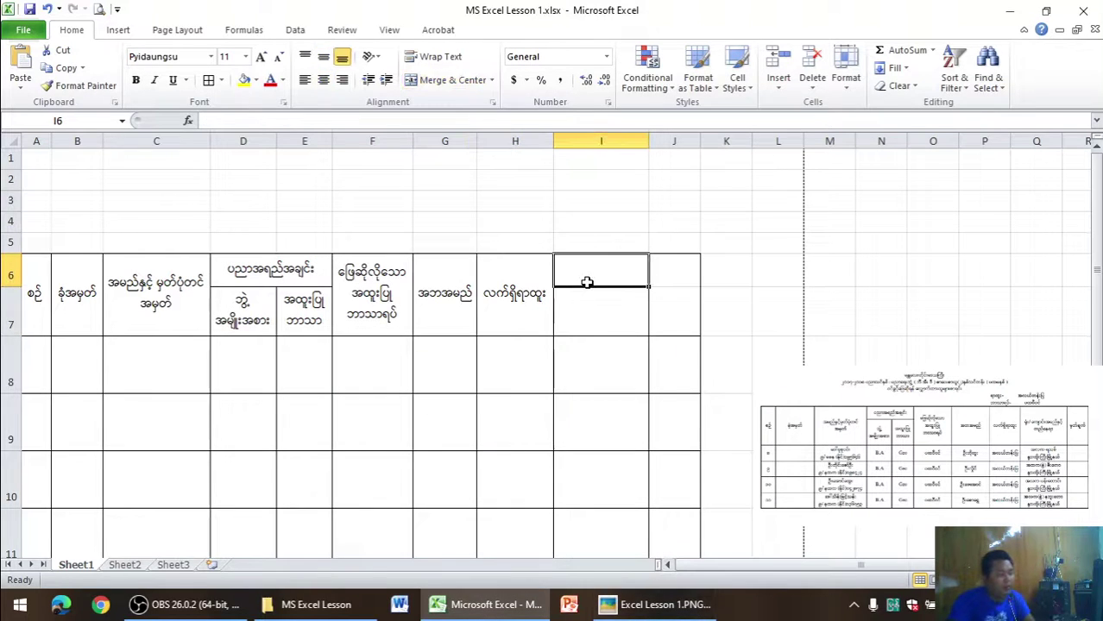
pyautogui.write('ရုံး/ကျောင')
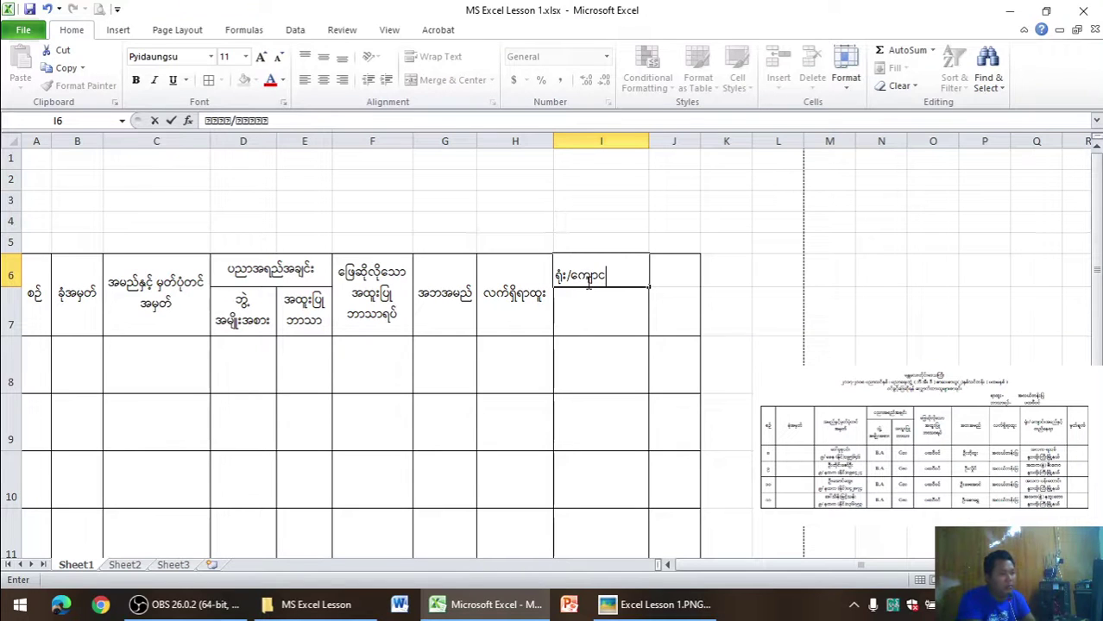
pyautogui.write('်းအမည်န')
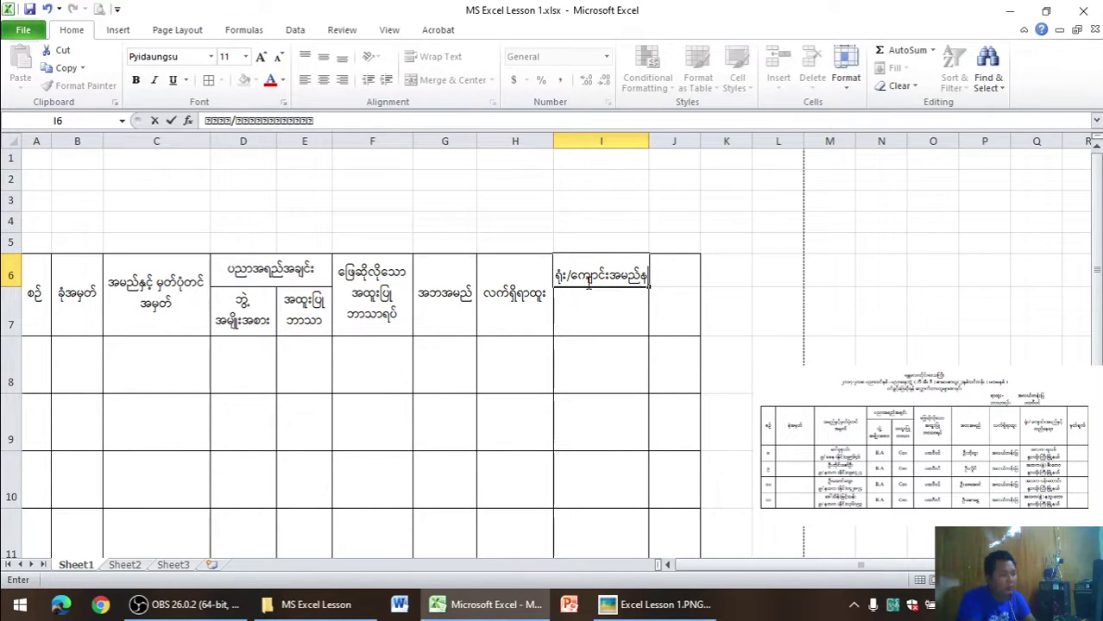
pyautogui.write('ှင့်')
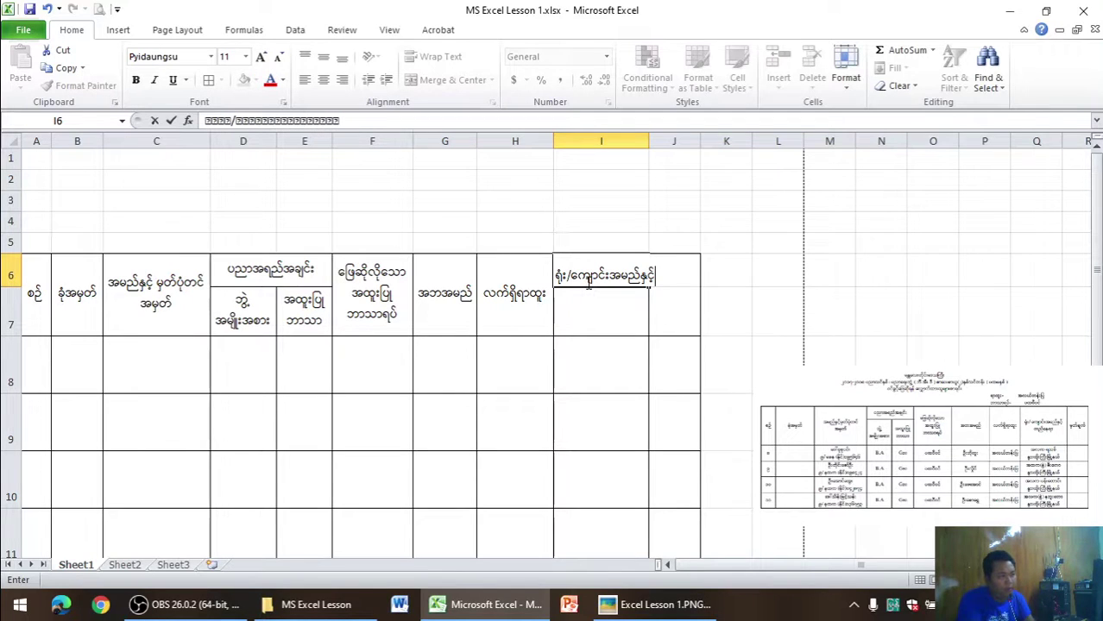
pyautogui.press('BackSpace')
pyautogui.press('BackSpace')
pyautogui.press('BackSpace')
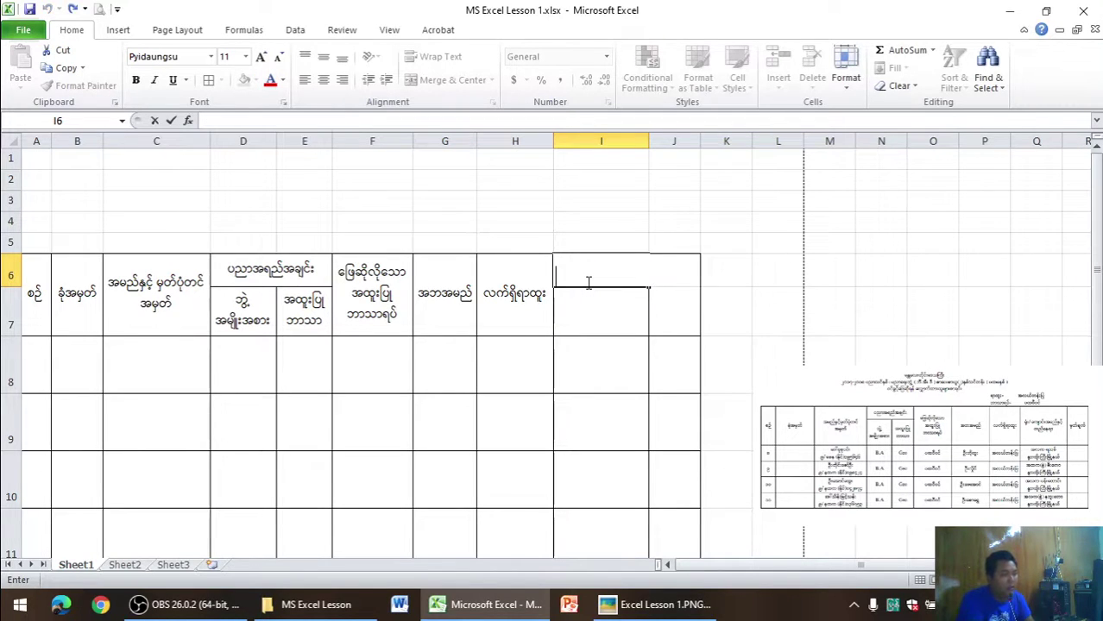
pyautogui.write('ရုံး/ကျောင်းအမည်နှင့်')
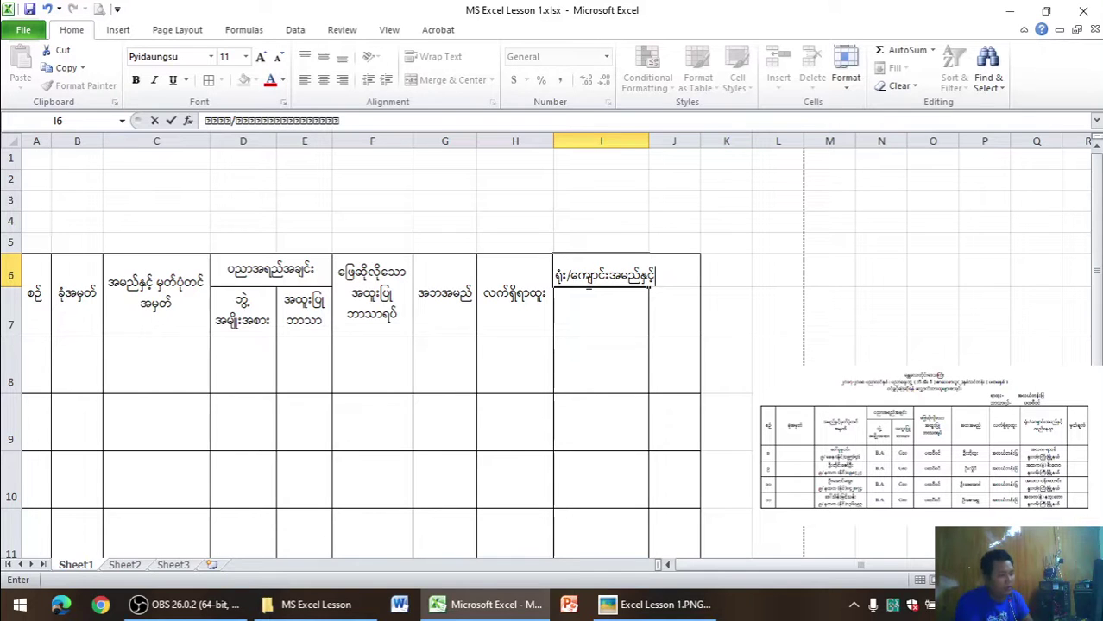
pyautogui.hotkey('alt', 'Return')
pyautogui.write('ည်နေရာ')
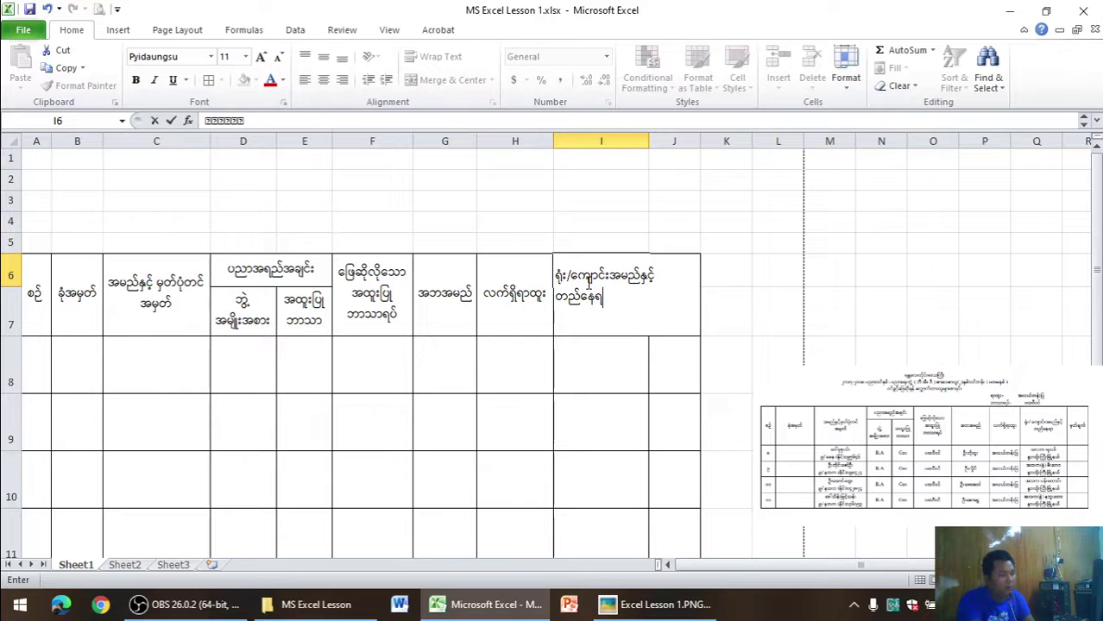
pyautogui.click(829, 270)
# - Merge and centre I6:I7 and widen column I to fit the header
pyautogui.moveTo(650, 143); pyautogui.dragTo(656, 144)
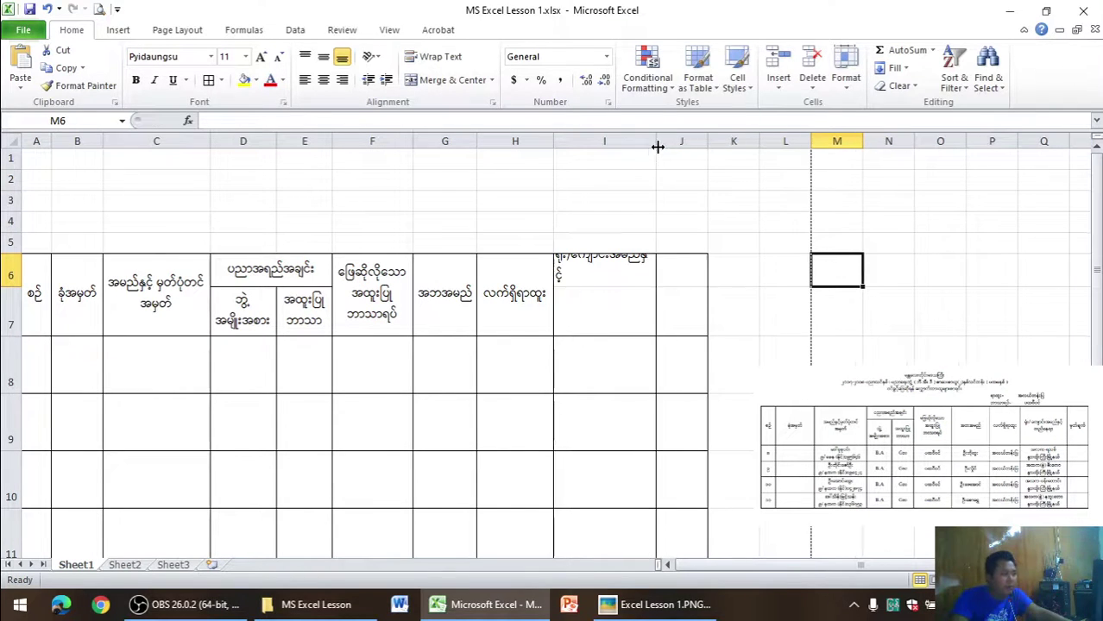
pyautogui.moveTo(610, 273); pyautogui.dragTo(612, 320)
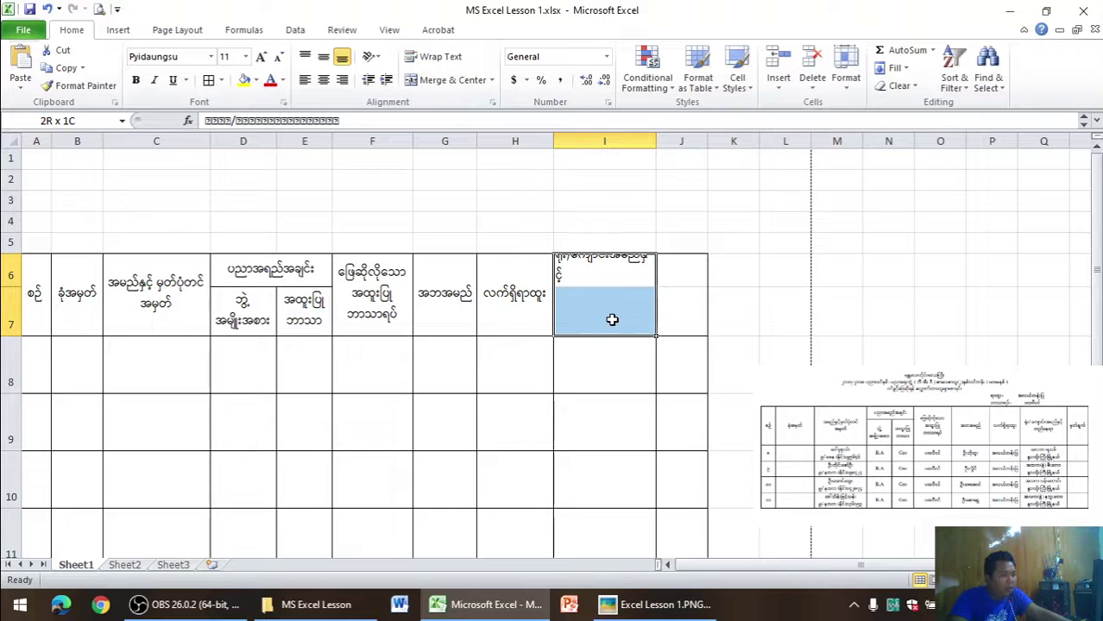
pyautogui.click(324, 56)
pyautogui.click(323, 79)
pyautogui.click(455, 81)
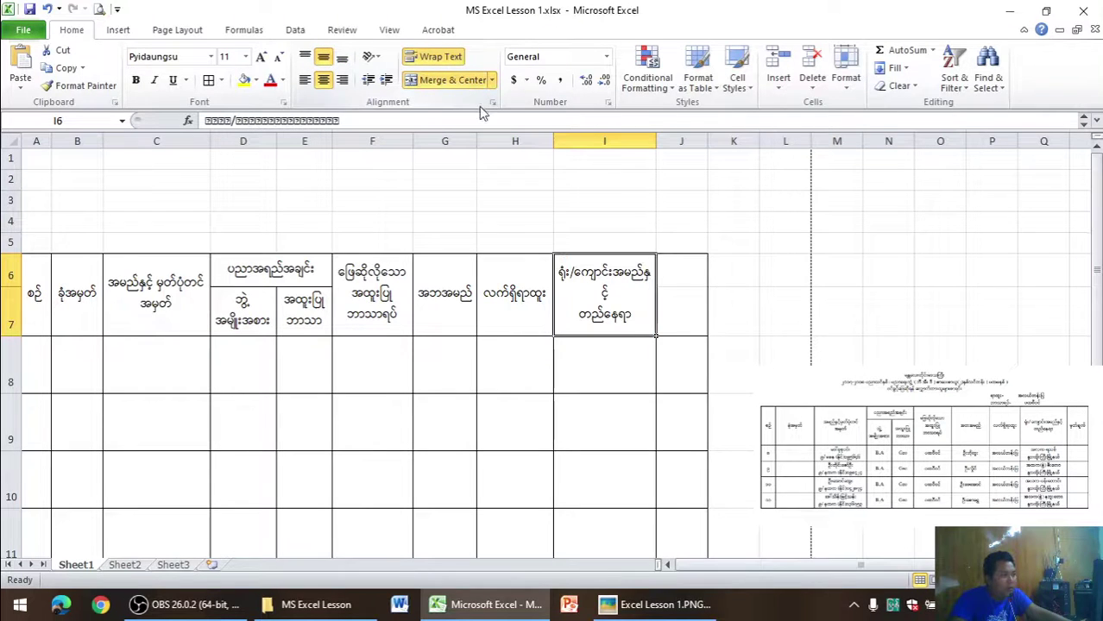
pyautogui.moveTo(654, 140); pyautogui.dragTo(677, 139)
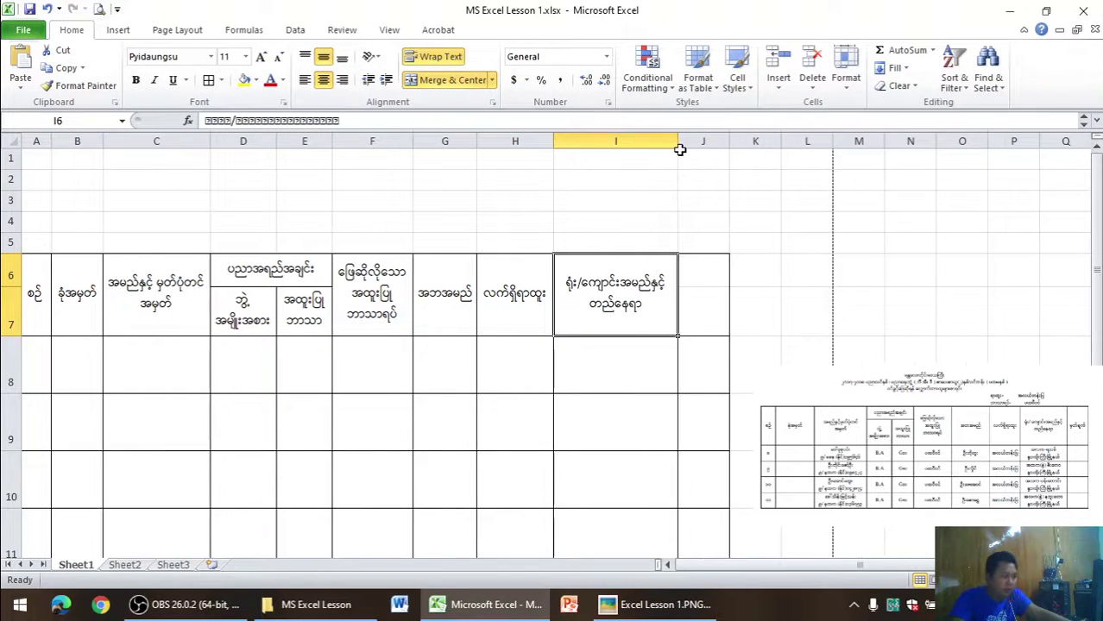
# - Add the 'မှတ်ချက်' header in J6, merge and centre J6:J7, then open the print preview
pyautogui.click(717, 286)
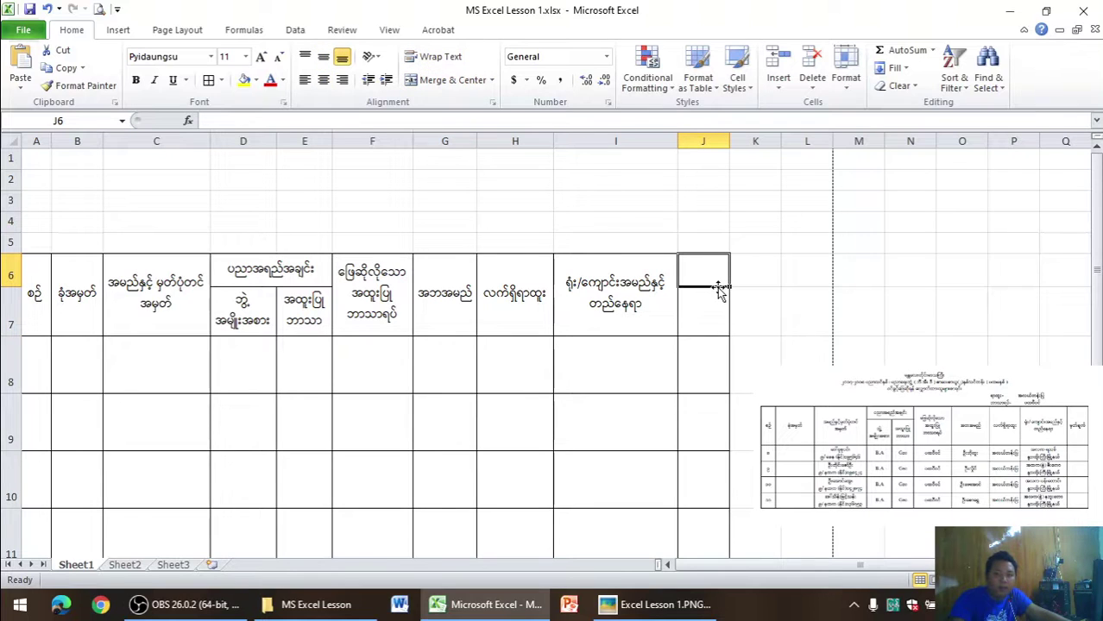
pyautogui.write('မှတ်')
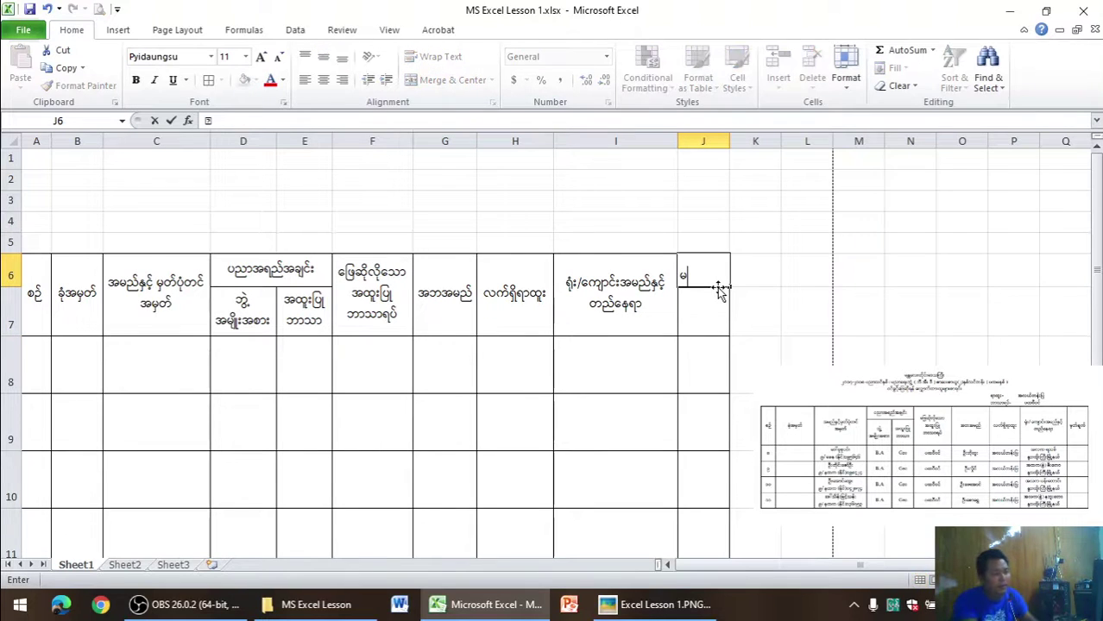
pyautogui.write('ချ')
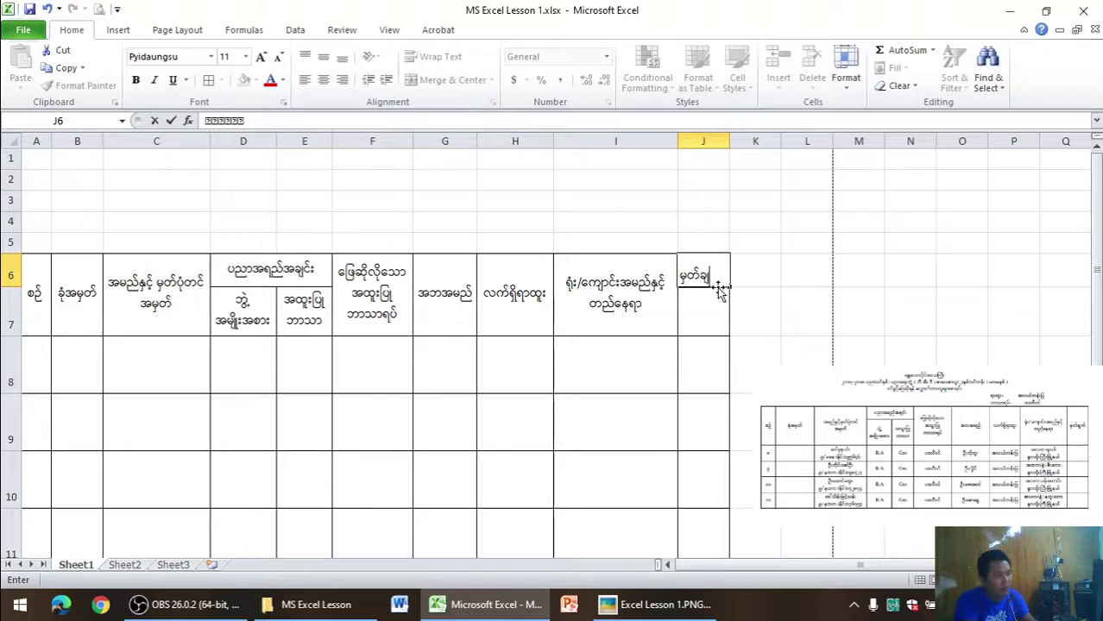
pyautogui.write('က်')
pyautogui.click(745, 281)
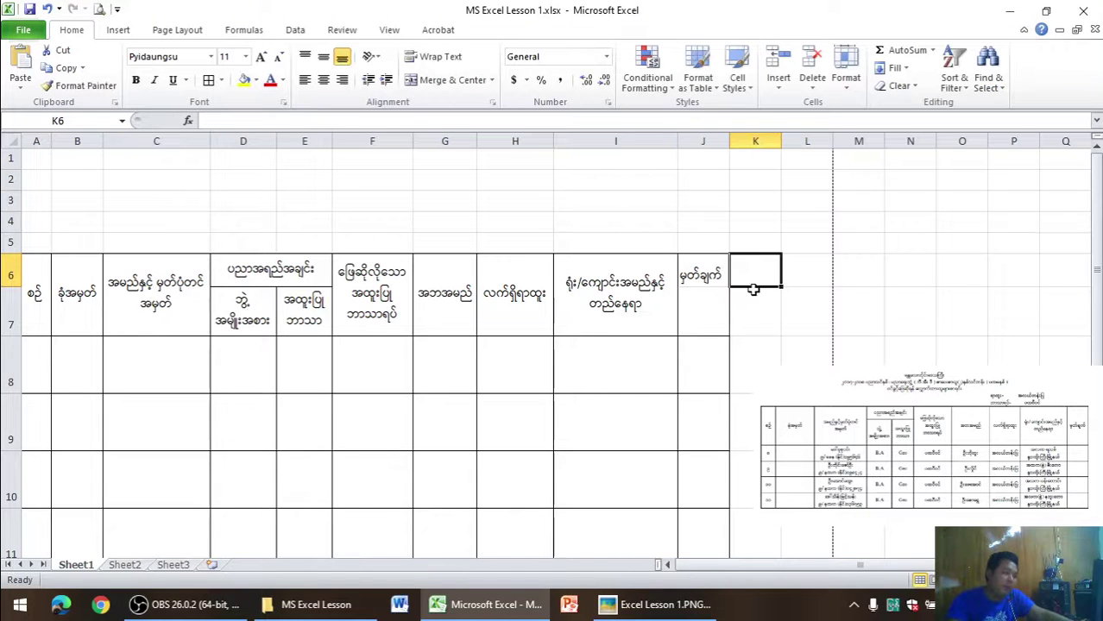
pyautogui.moveTo(703, 285); pyautogui.dragTo(703, 321)
pyautogui.click(323, 57)
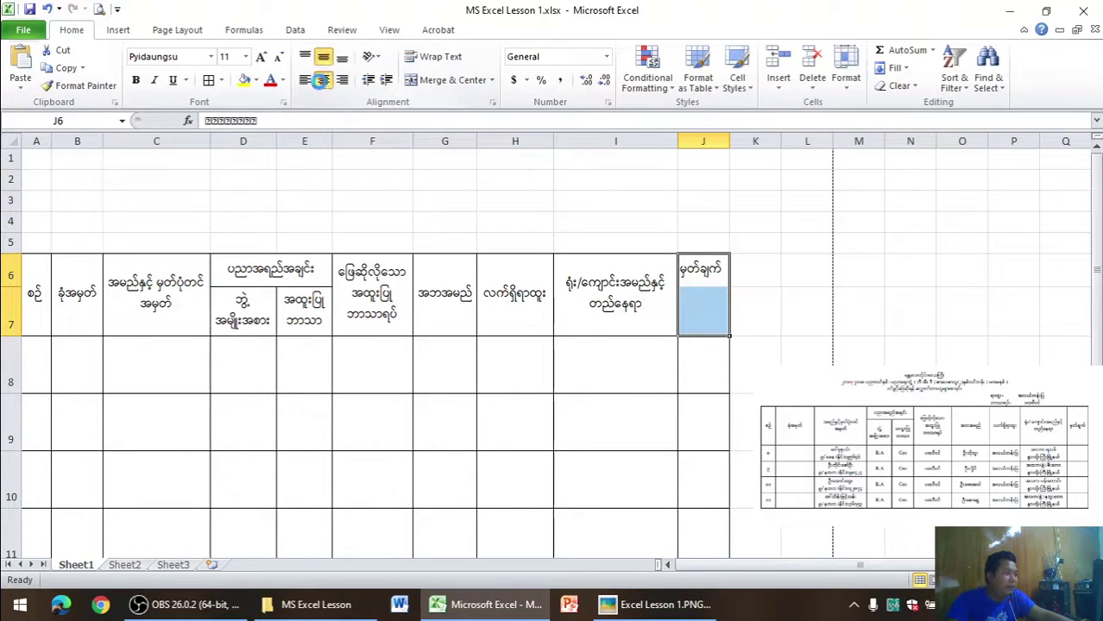
pyautogui.click(323, 80)
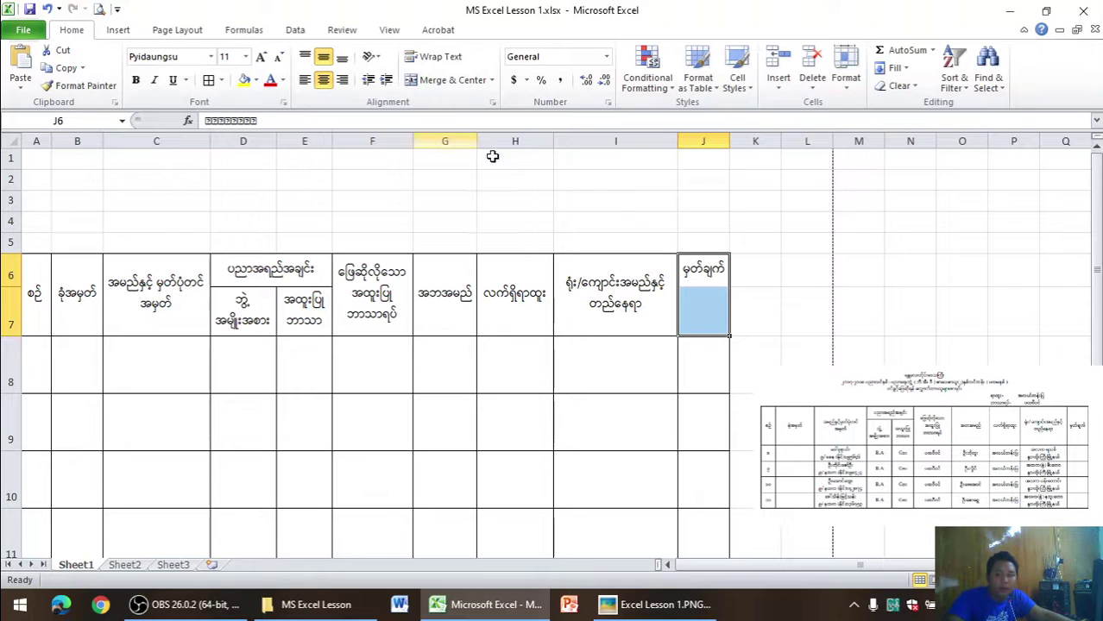
pyautogui.click(443, 84)
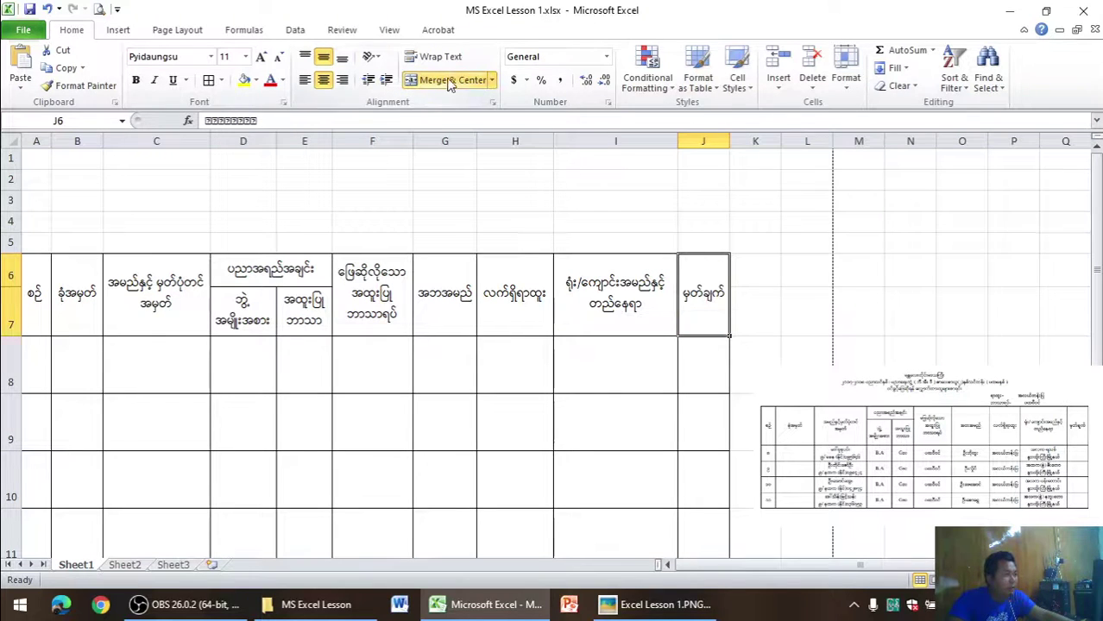
pyautogui.click(99, 11)
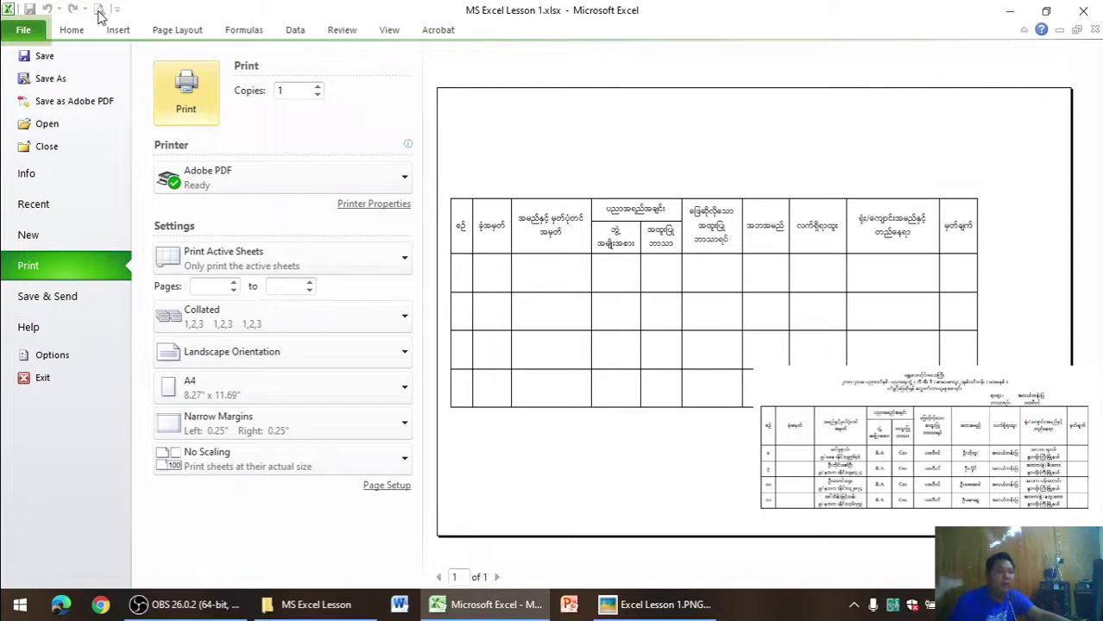
pyautogui.click(634, 604)
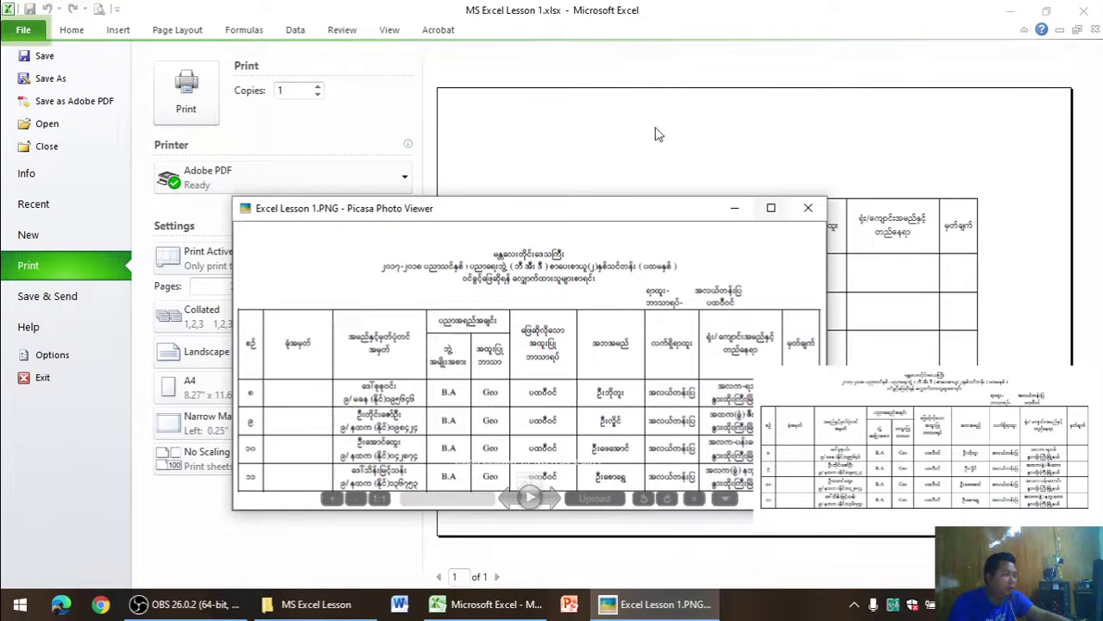
pyautogui.click(74, 38)
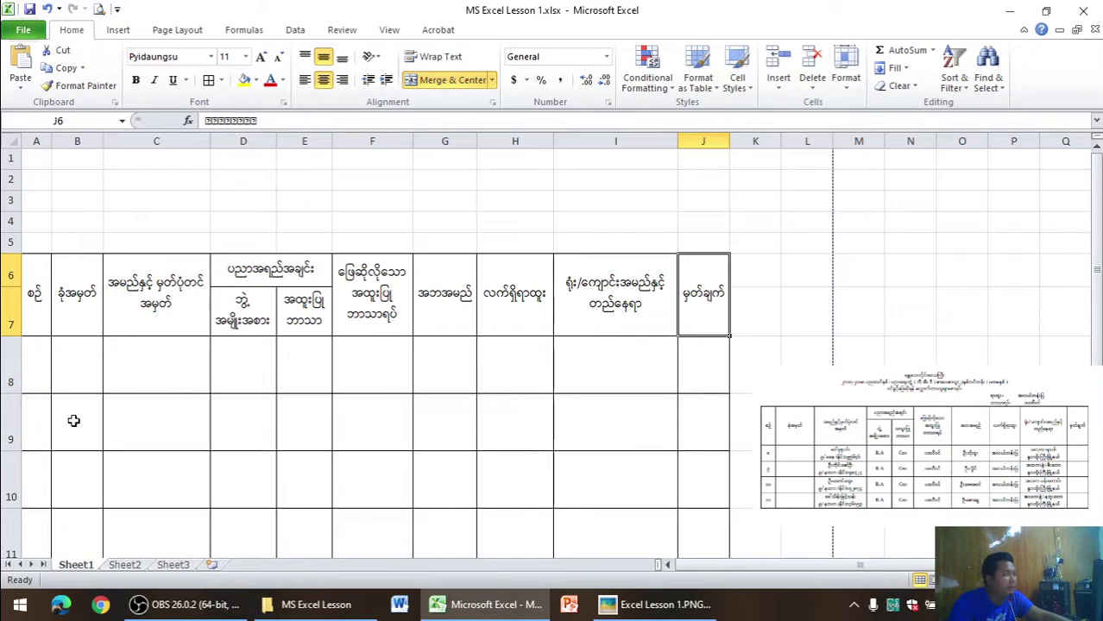
# - Enter the row numbers ၈, ၉ and ၁၀ in cells A8 through A10
pyautogui.click(50, 371)
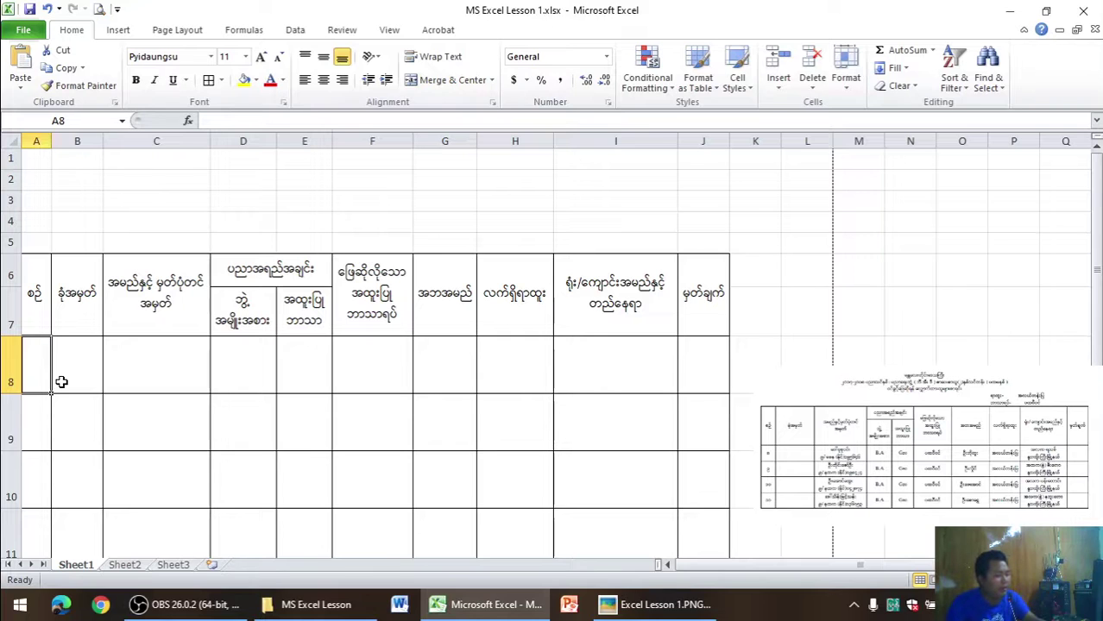
pyautogui.write('၁')
pyautogui.scroll(-3, 61, 382)
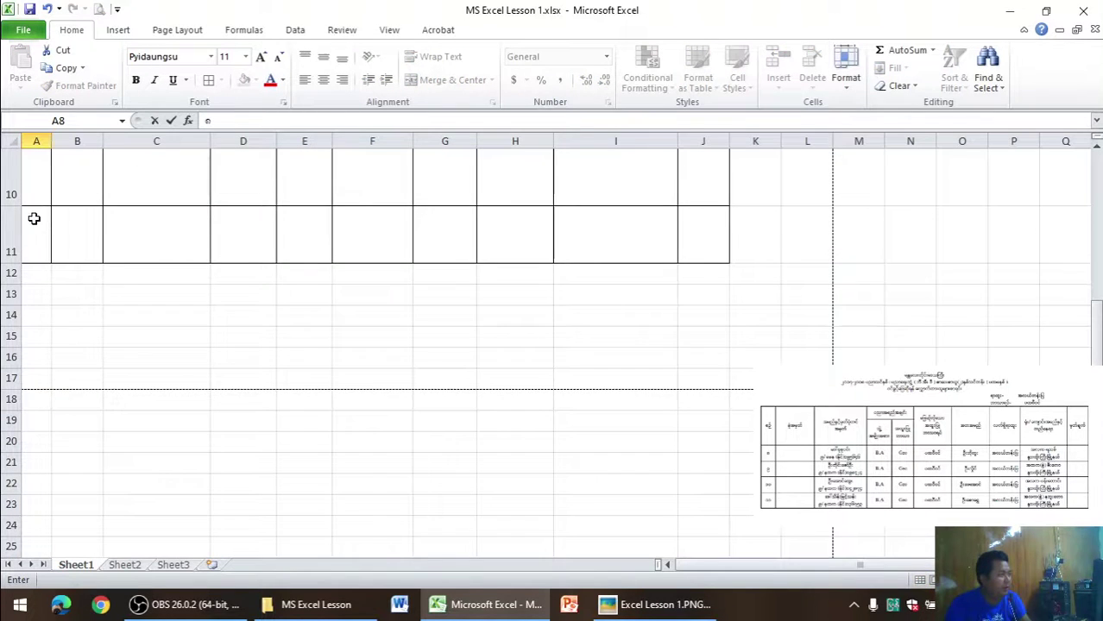
pyautogui.scroll(1, 43, 259)
pyautogui.click(50, 298)
pyautogui.write('၉')
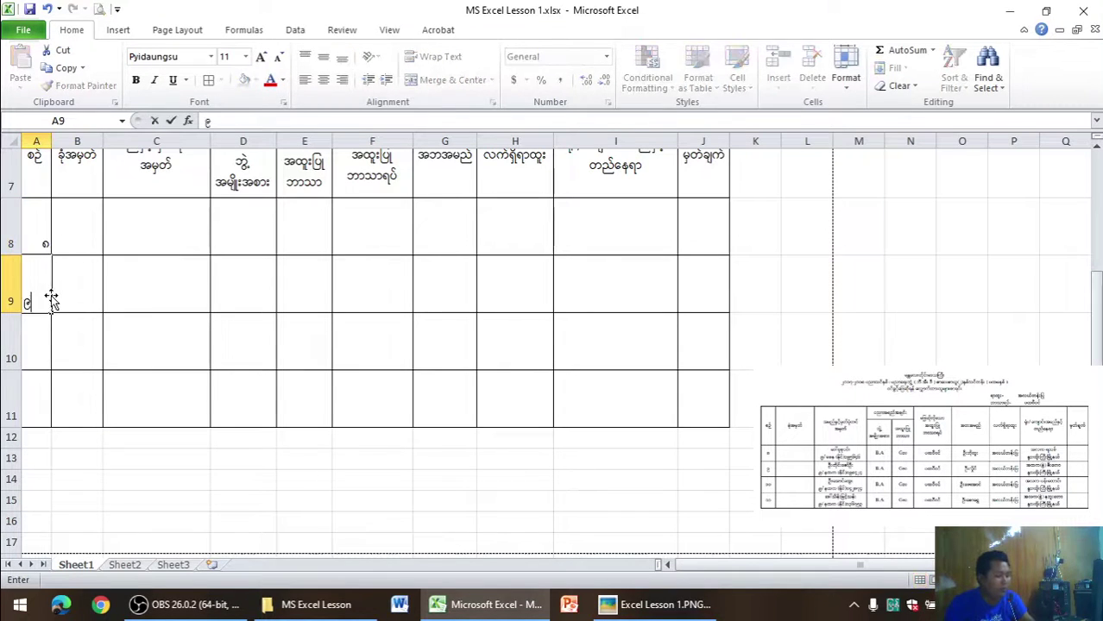
pyautogui.press('Return')
pyautogui.write('၁၀')
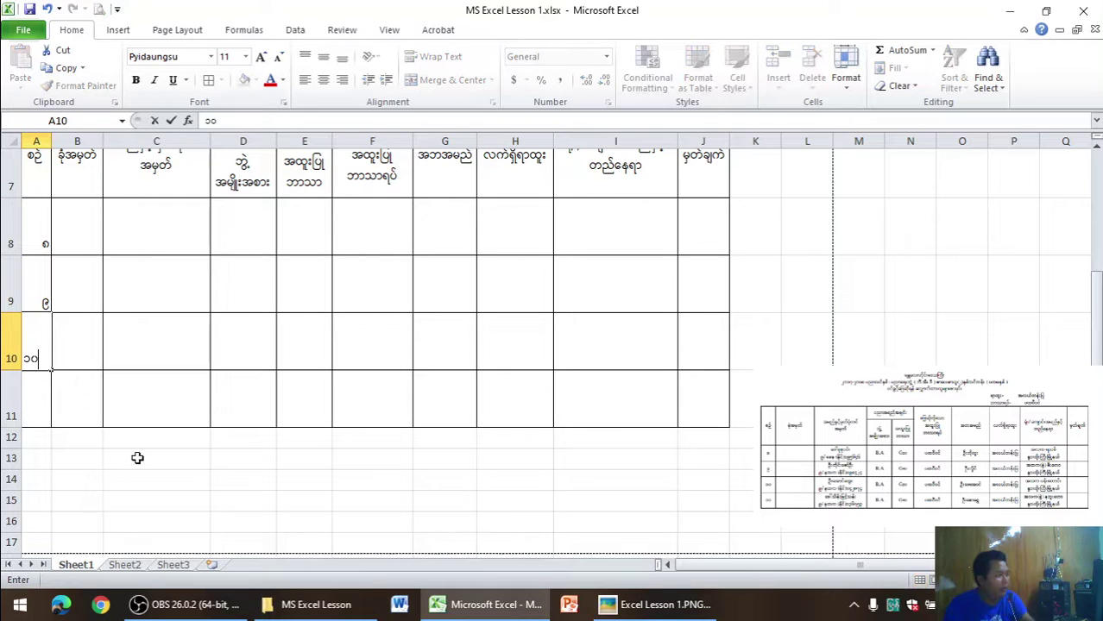
pyautogui.click(138, 458)
# - Extend the numbering to ၁၁ in A11 and centre the numbers in A8:A11
pyautogui.moveTo(40, 228); pyautogui.dragTo(37, 505)
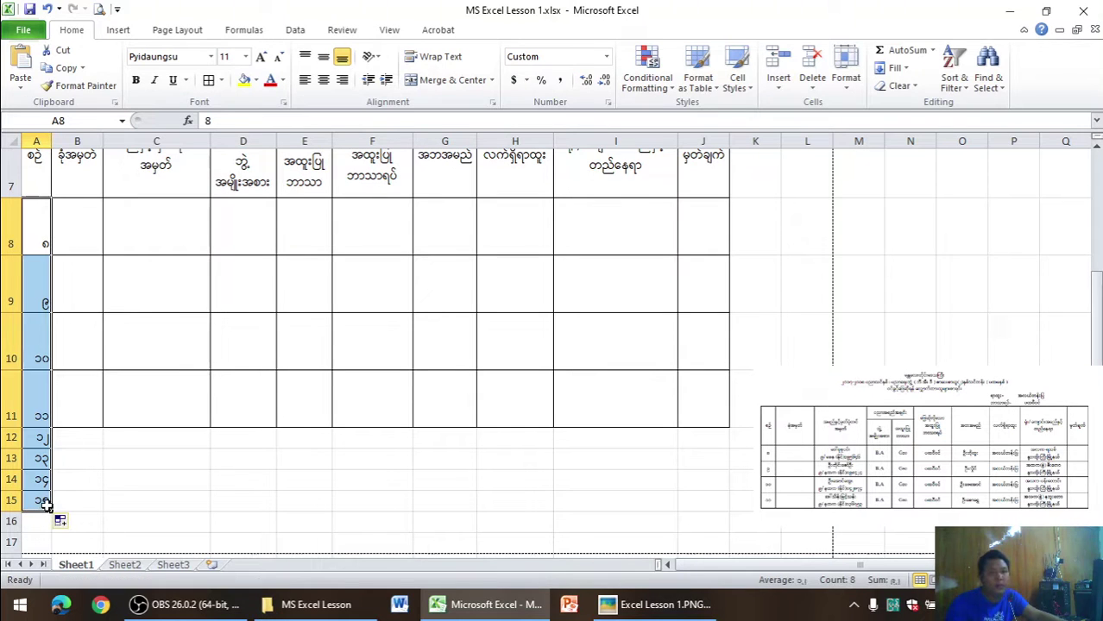
pyautogui.hotkey('ctrl', 'z')
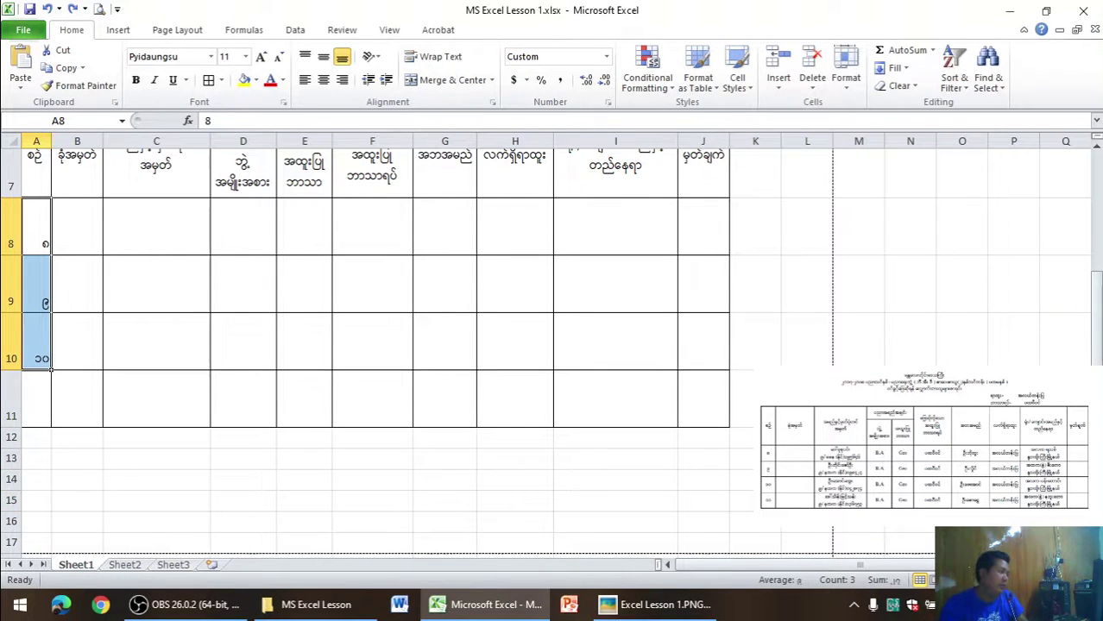
pyautogui.moveTo(50, 370); pyautogui.dragTo(44, 415)
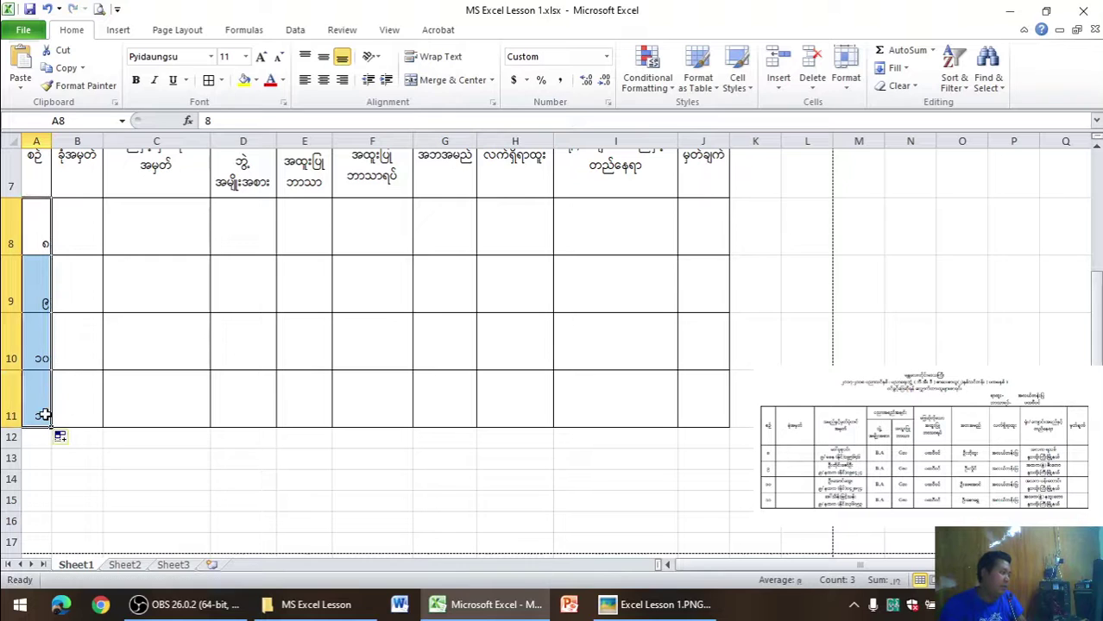
pyautogui.click(322, 56)
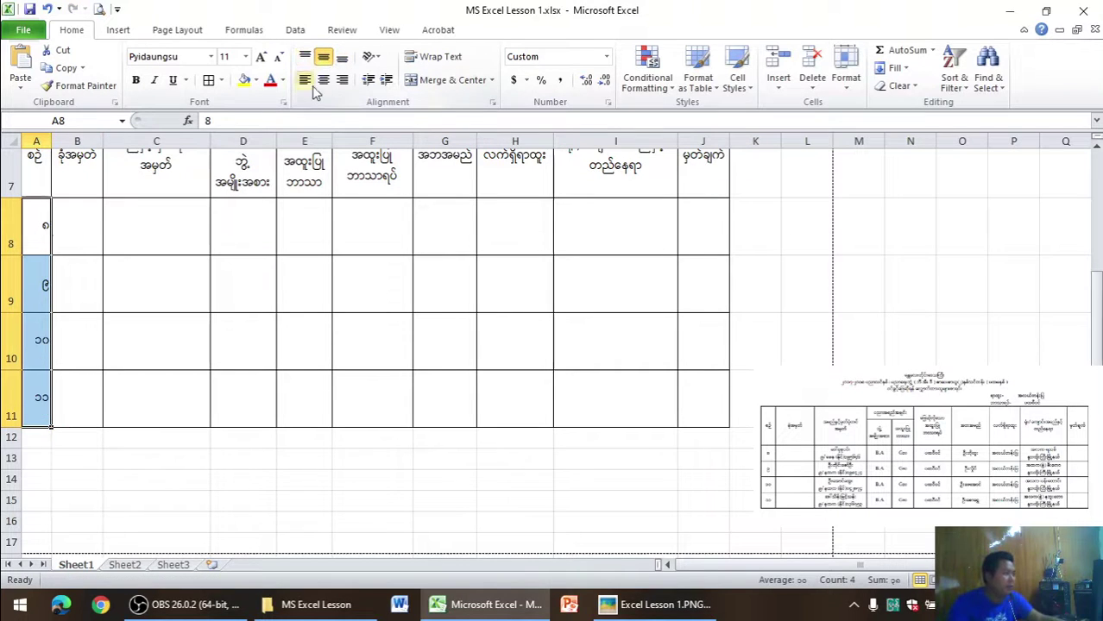
pyautogui.click(323, 79)
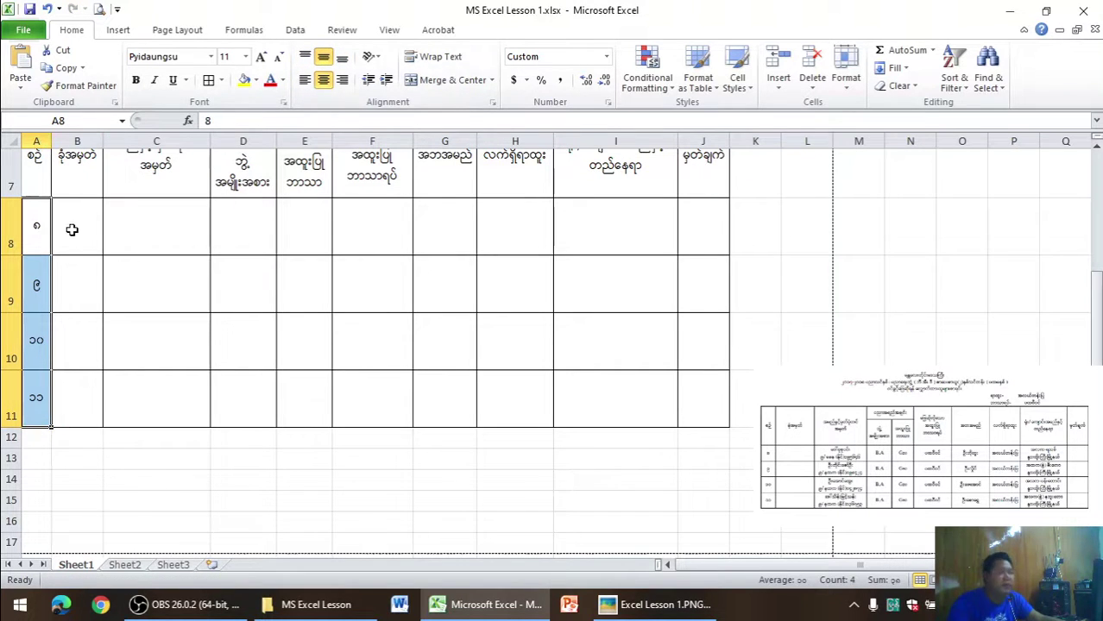
pyautogui.click(673, 607)
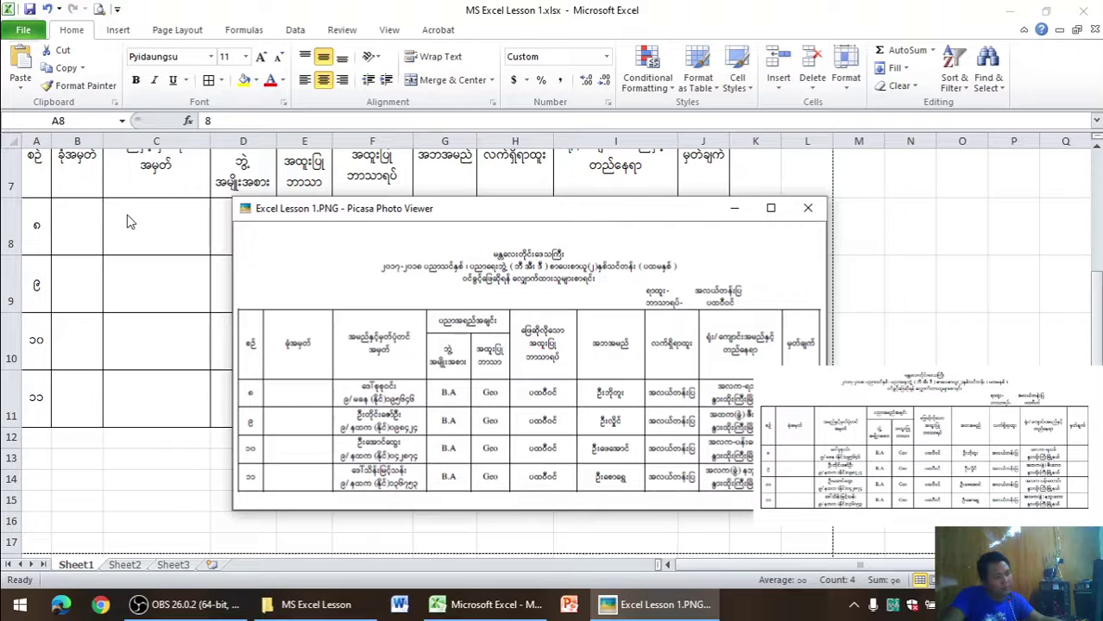
pyautogui.hotkey('alt', 'Tab')
# - Enter the first staff member's name in C8 with a dotted '//' placeholder on a second line
pyautogui.press('F2')
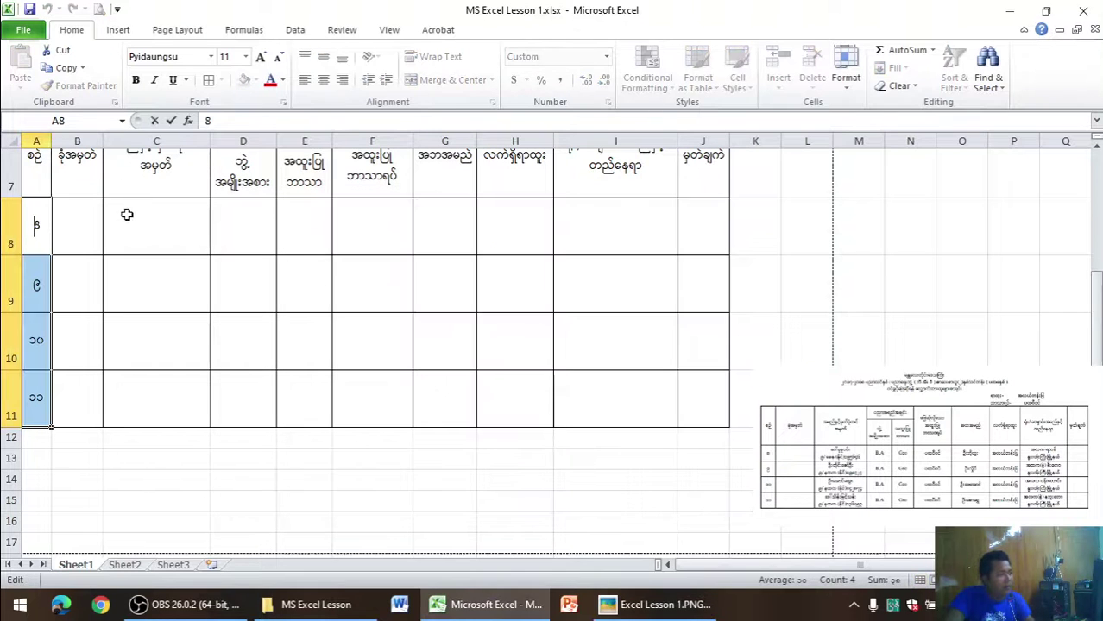
pyautogui.click(127, 218)
pyautogui.write('ေ')
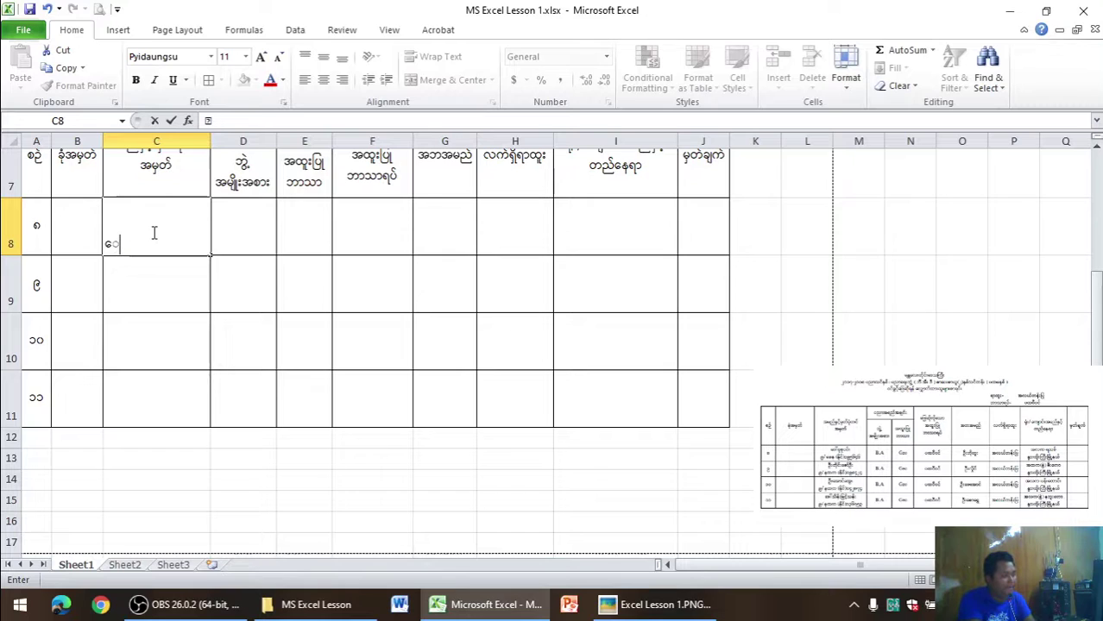
pyautogui.write('ဒါ်')
pyautogui.write('စ')
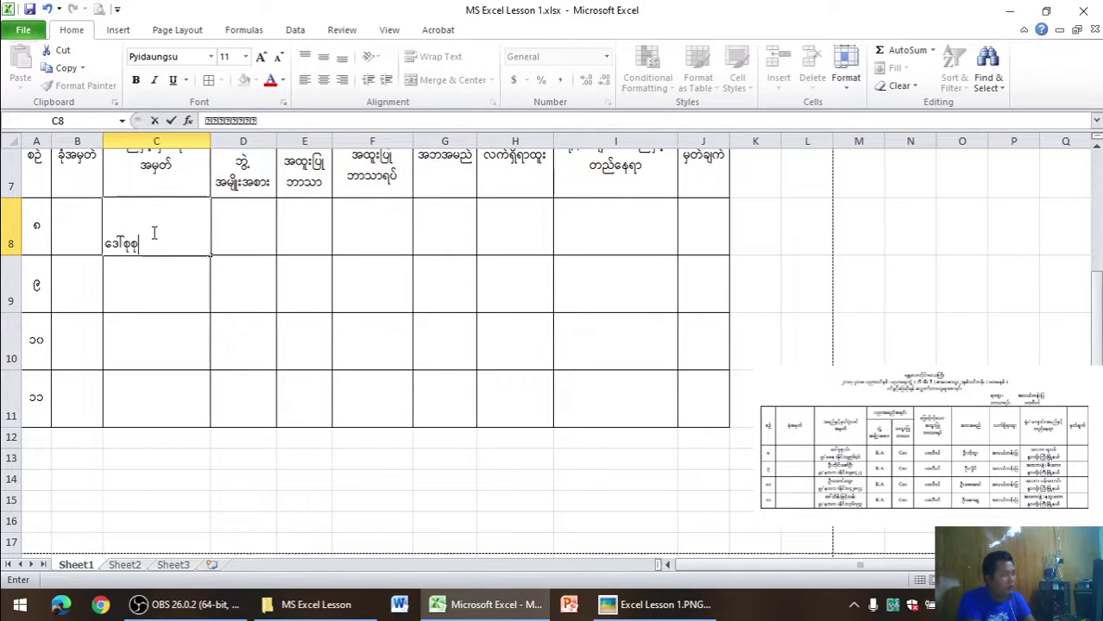
pyautogui.write('ုစုဝင်း')
pyautogui.hotkey('alt', 'Return')
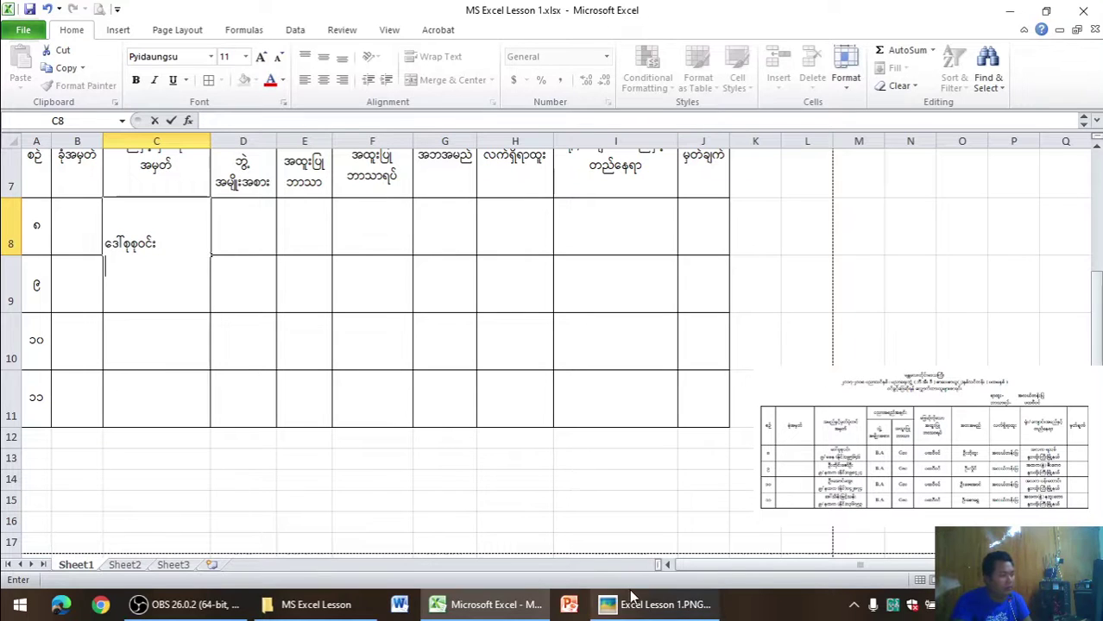
pyautogui.click(642, 604)
pyautogui.click(643, 604)
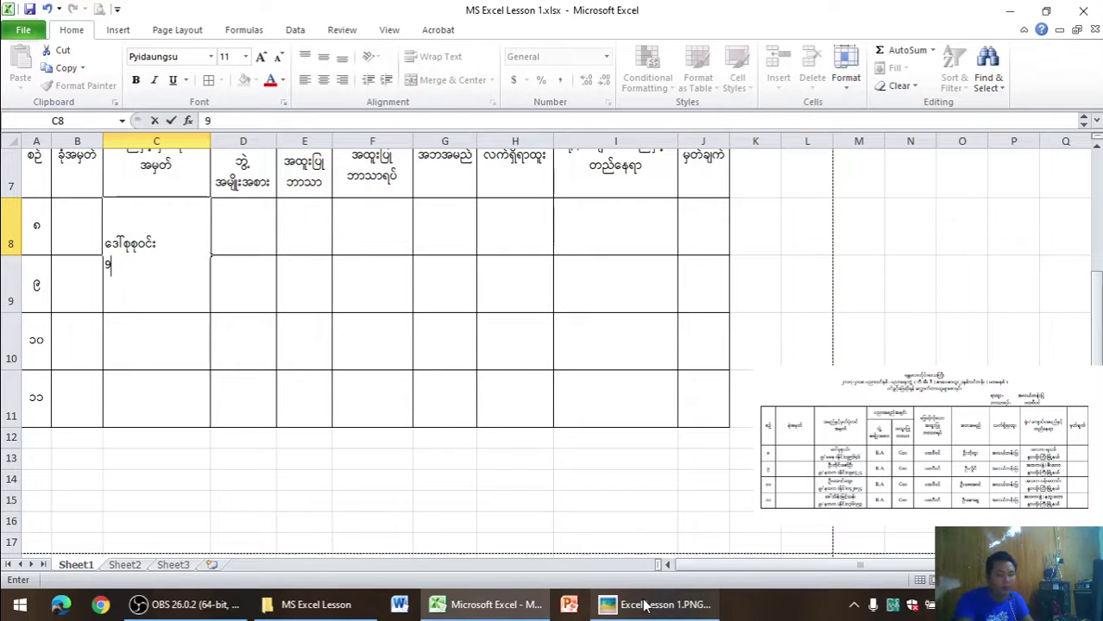
pyautogui.write('/')
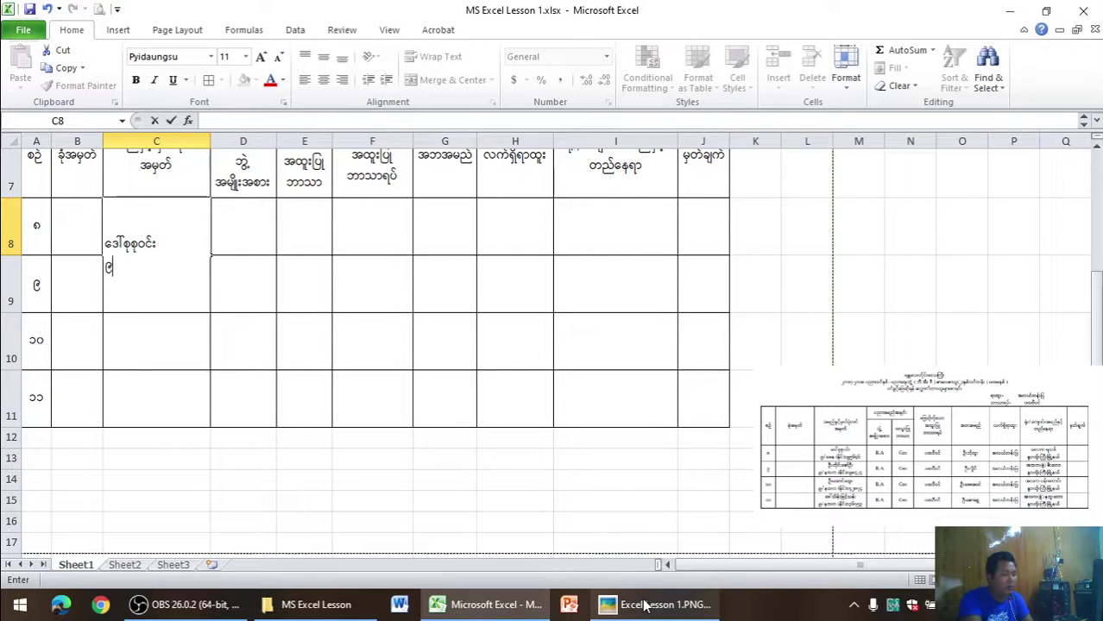
pyautogui.write('/')
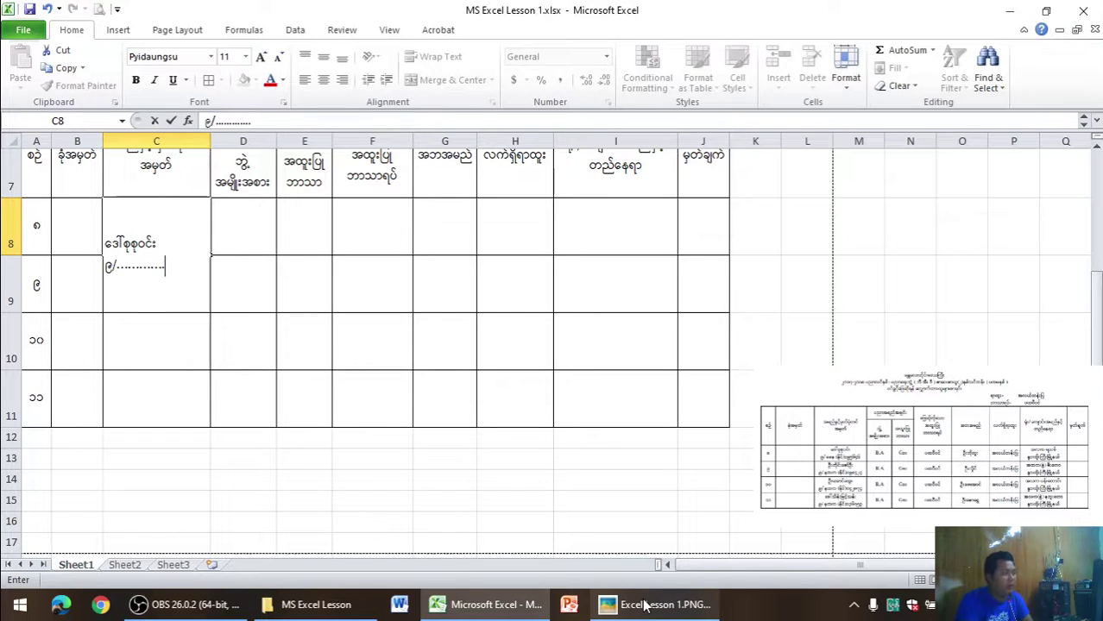
pyautogui.click(342, 388)
# - Type 'B.A' in D8 and fill it down through D11
pyautogui.click(251, 233)
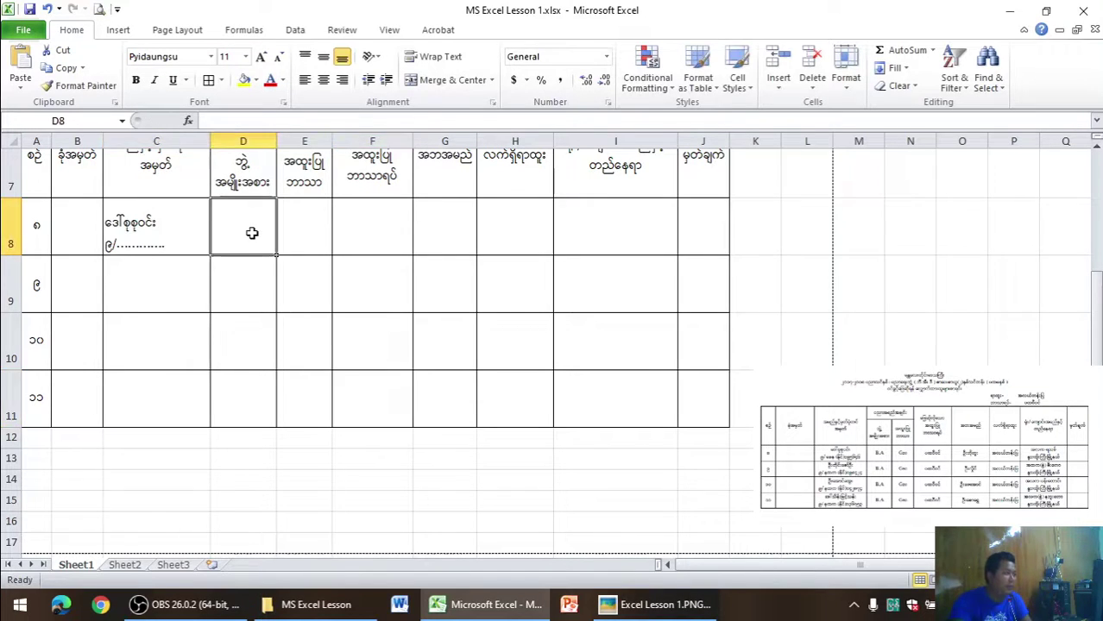
pyautogui.click(656, 604)
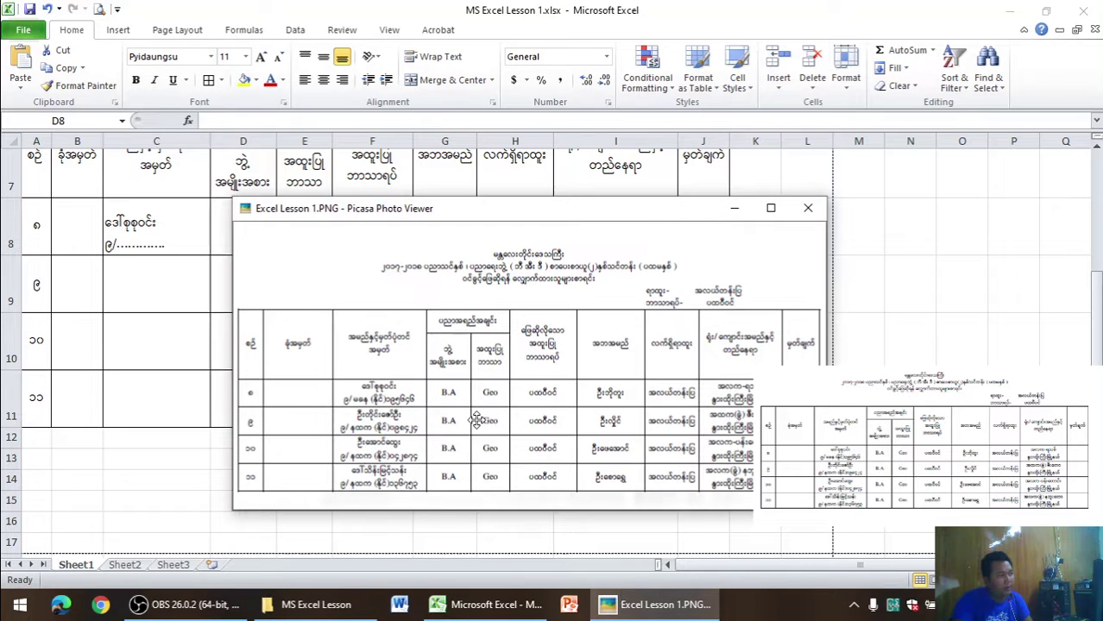
pyautogui.click(656, 604)
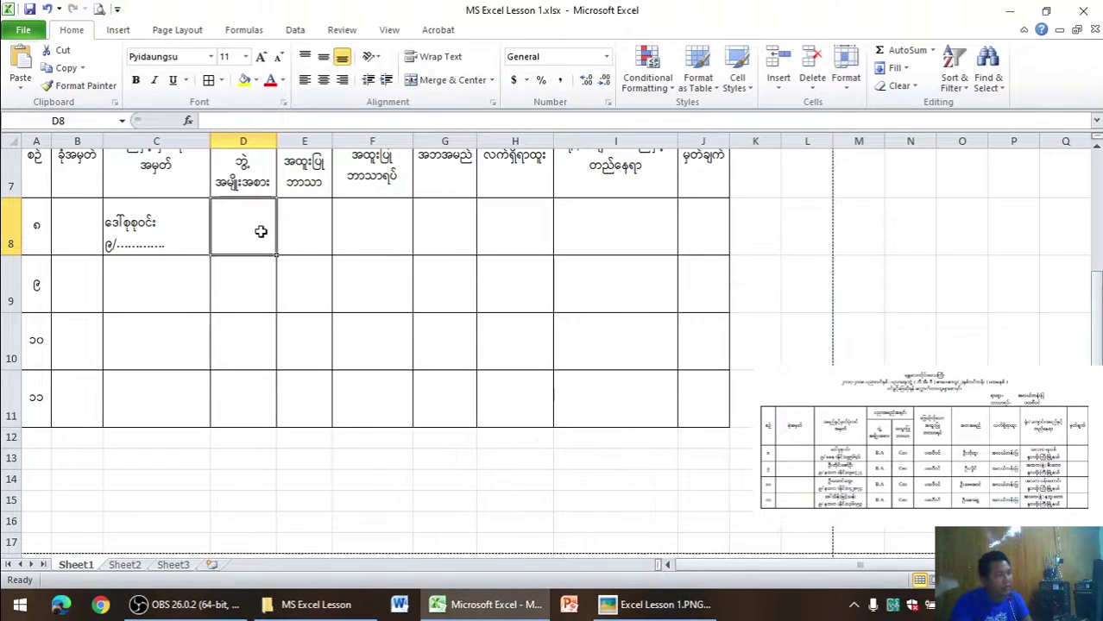
pyautogui.hotkey('ctrl', 'shift')
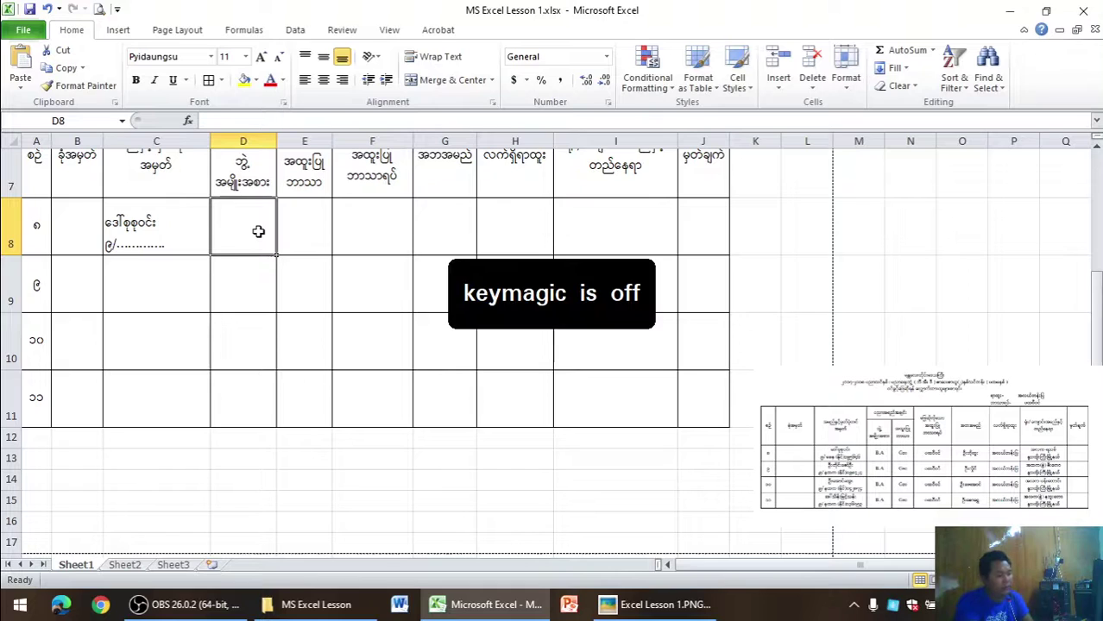
pyautogui.write('B.A')
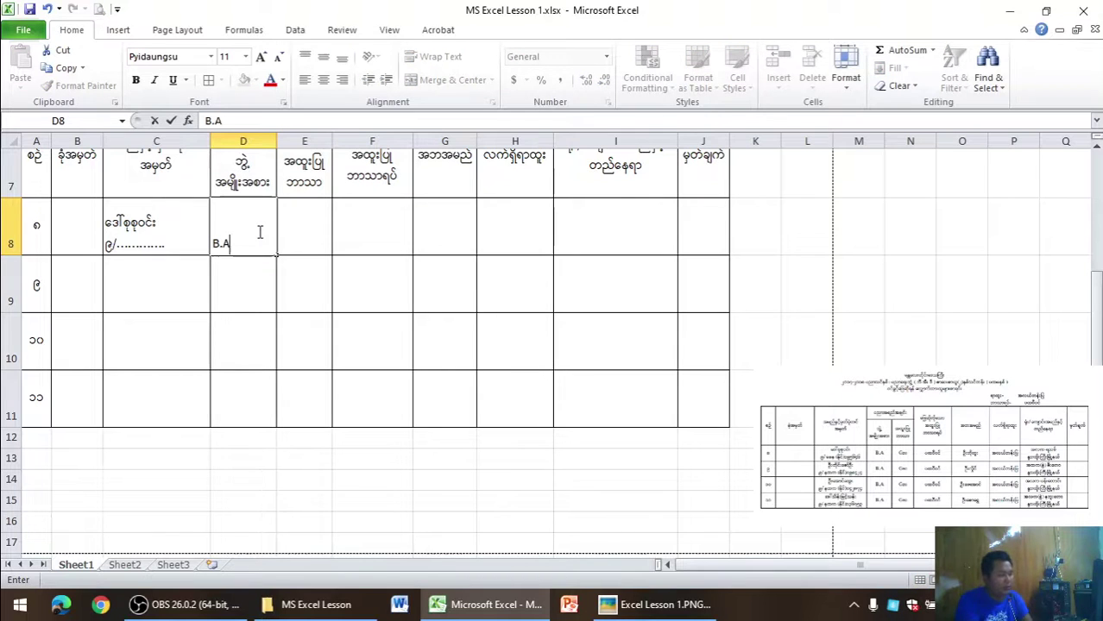
pyautogui.click(371, 251)
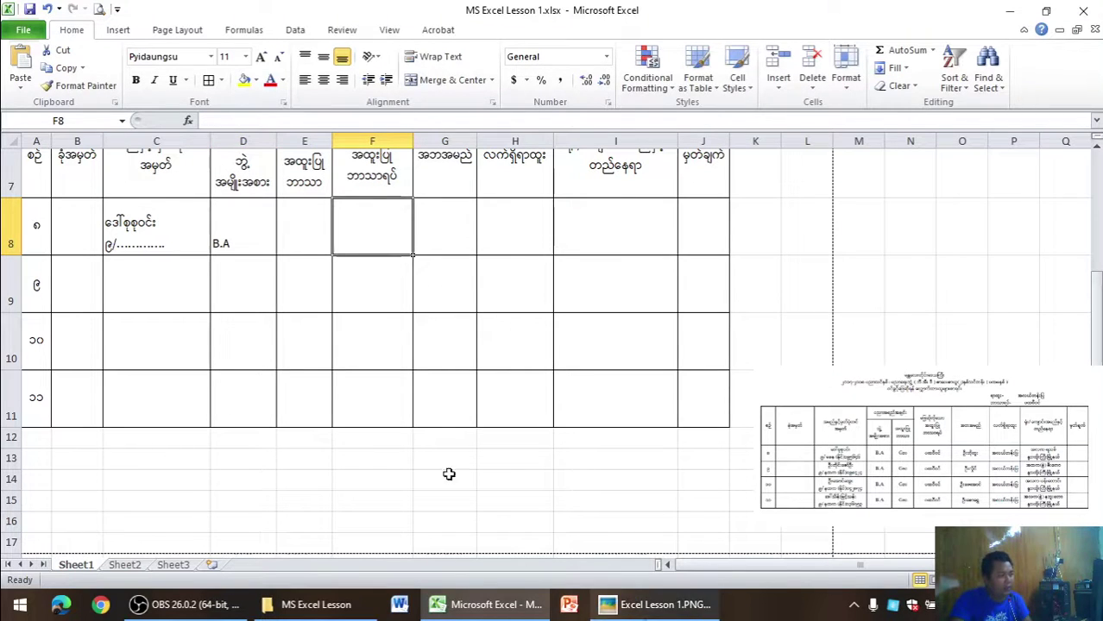
pyautogui.click(255, 244)
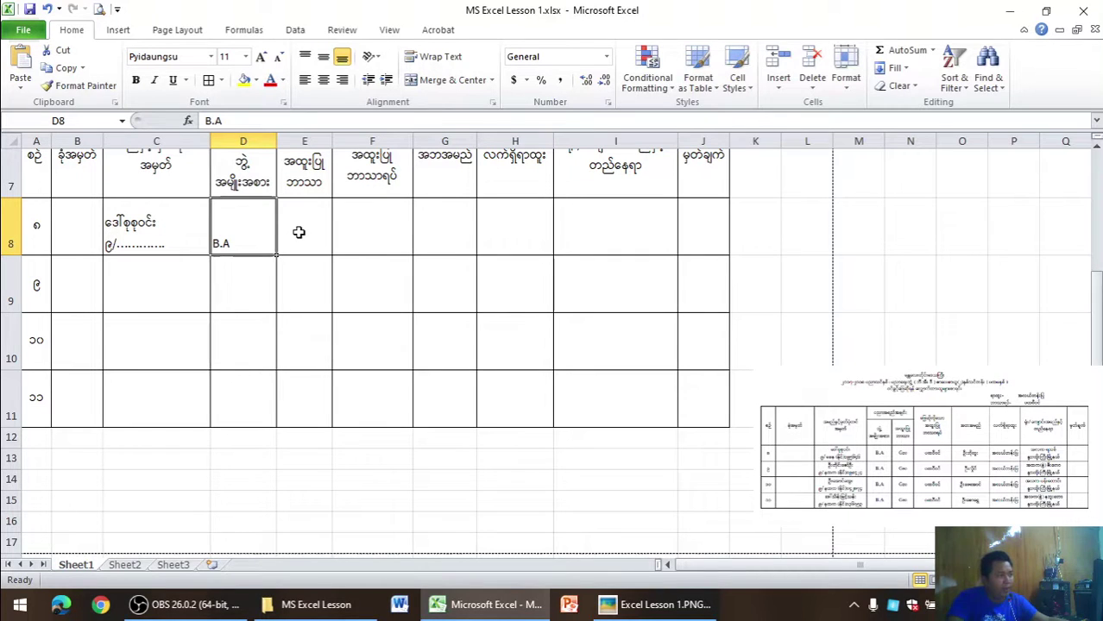
pyautogui.moveTo(259, 231); pyautogui.dragTo(257, 231)
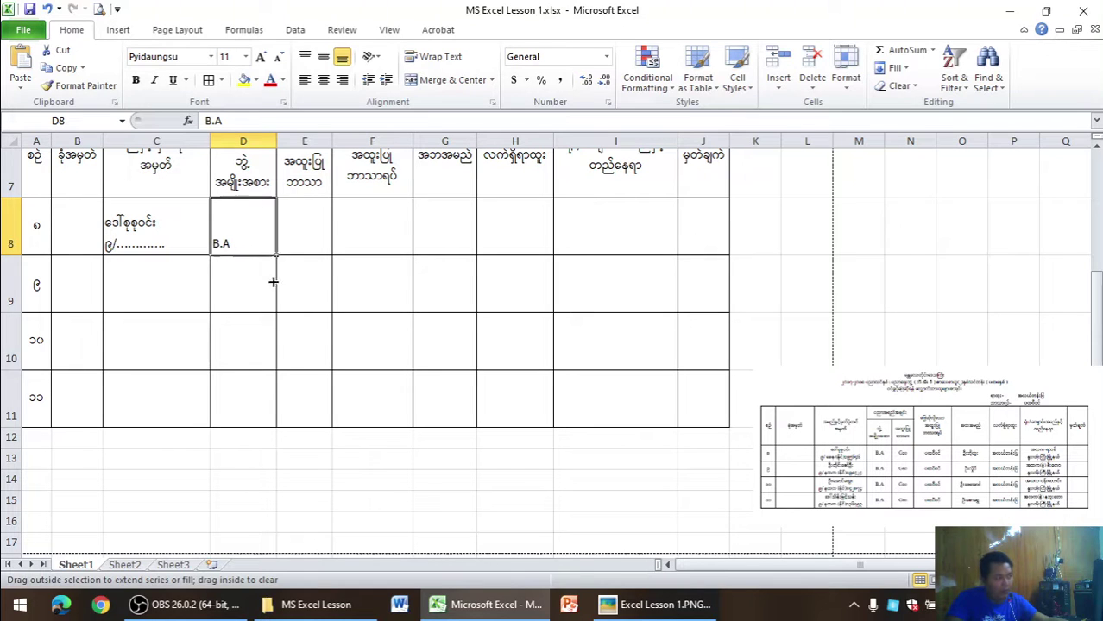
pyautogui.moveTo(273, 282); pyautogui.dragTo(272, 420)
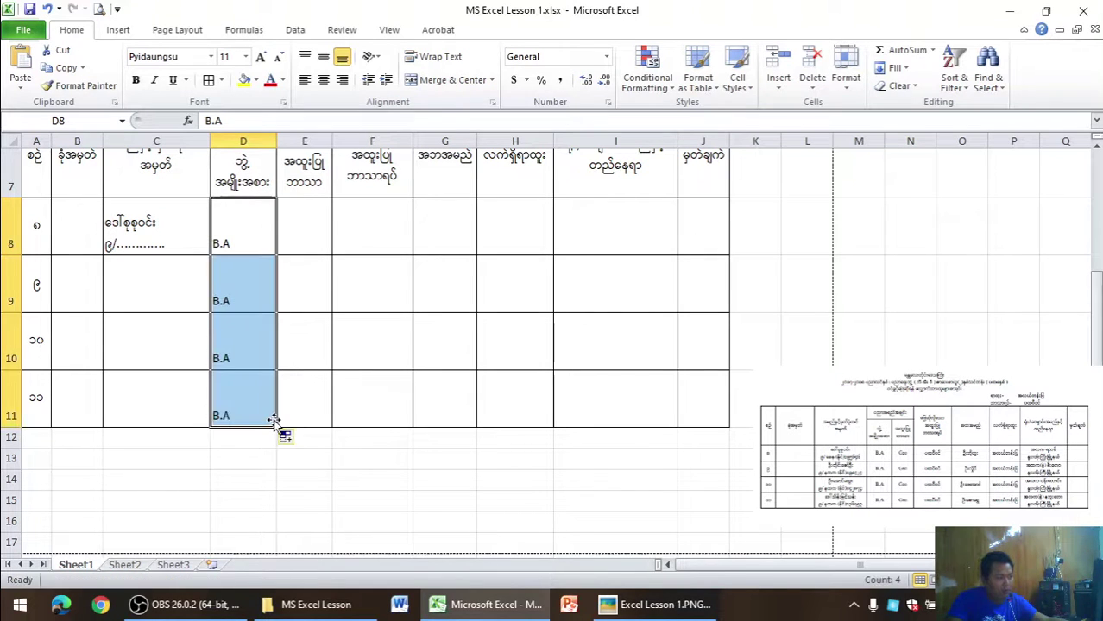
pyautogui.click(339, 241)
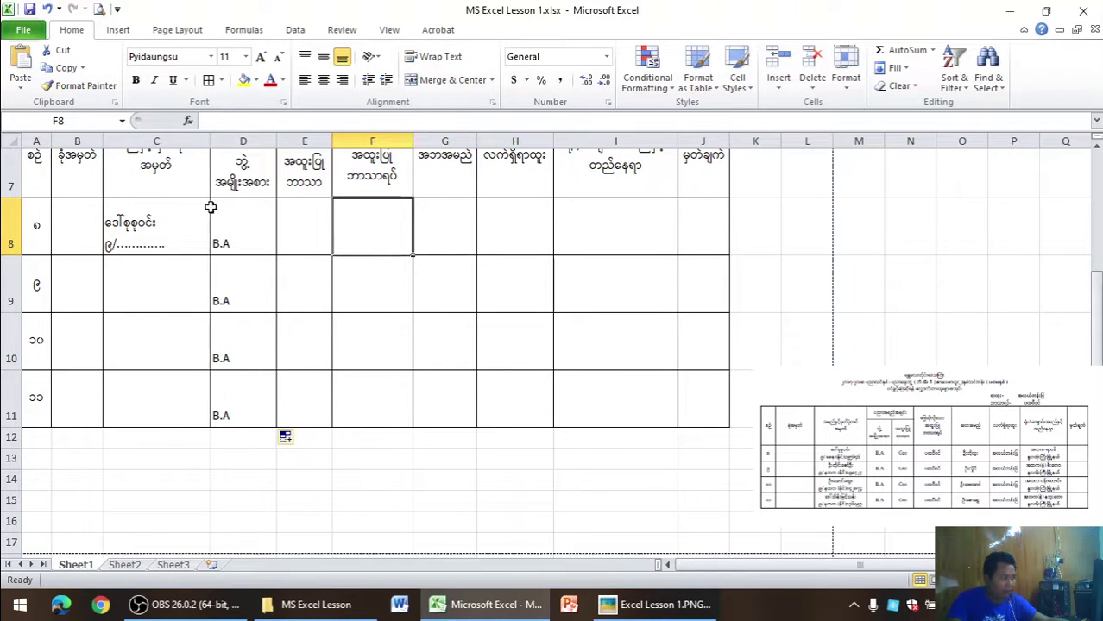
# - Move the name entry from C8 to B8 and back, then check the reference image
pyautogui.click(157, 253)
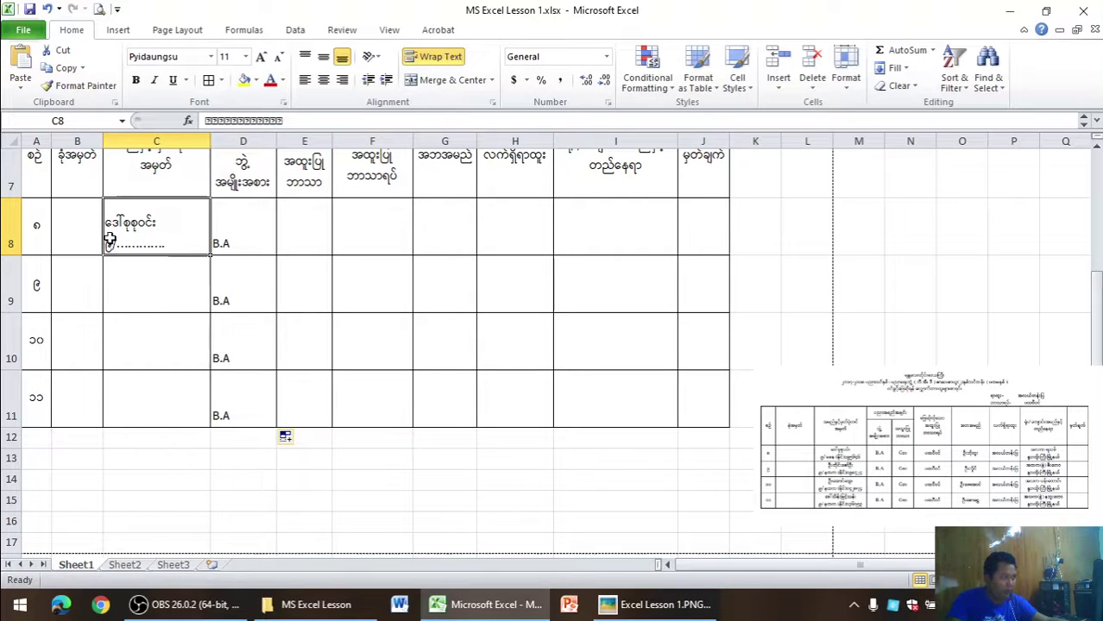
pyautogui.moveTo(103, 232)
pyautogui.mouseDown()
pyautogui.moveTo(82, 232)
pyautogui.moveTo(155, 230)
pyautogui.mouseUp()
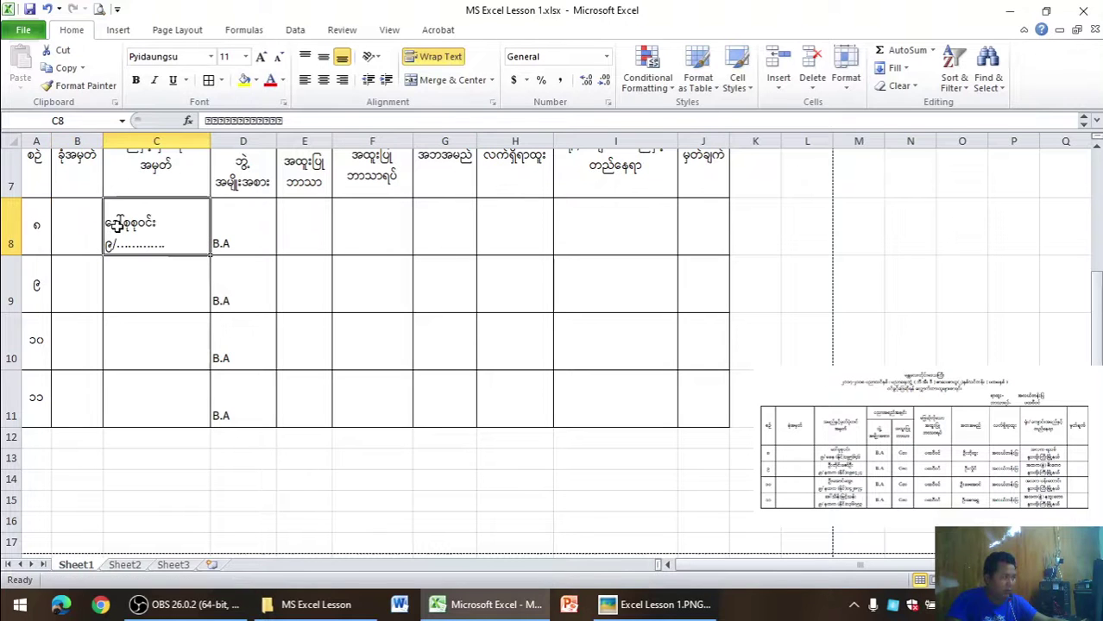
pyautogui.click(232, 241)
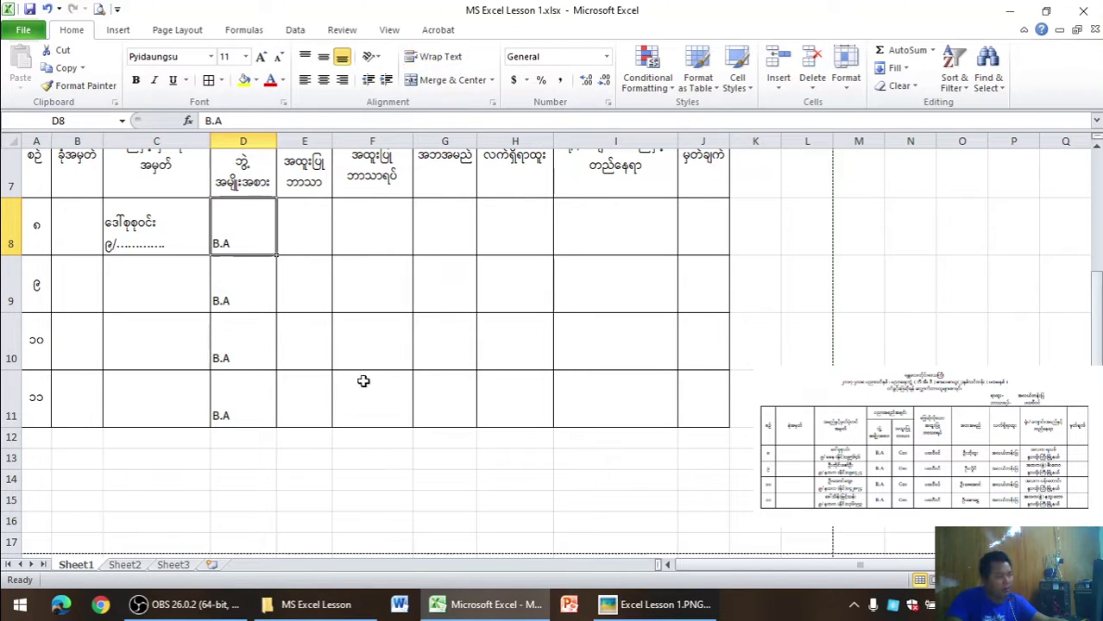
pyautogui.click(607, 605)
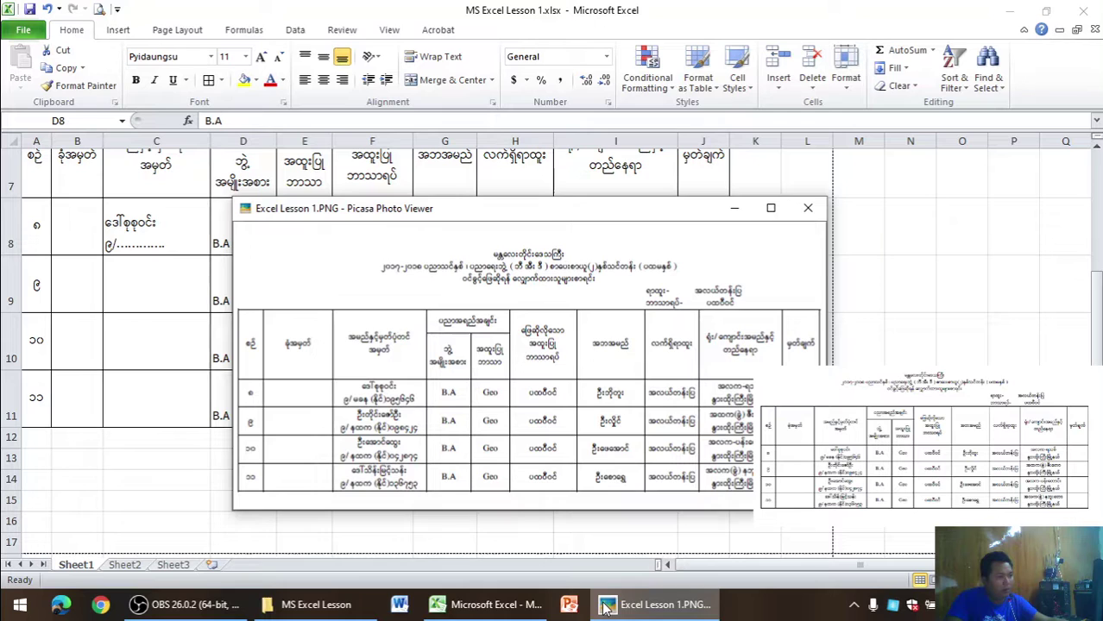
pyautogui.click(607, 604)
pyautogui.click(311, 239)
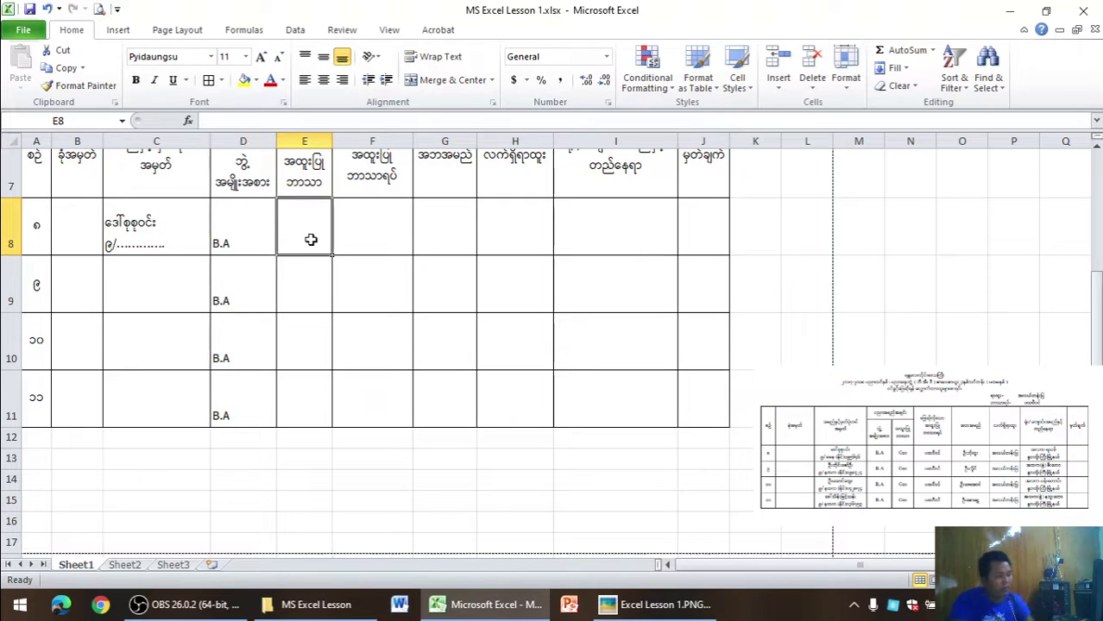
# - Enter 'Geo' in E8 and fill it down to E11
pyautogui.write('GE')
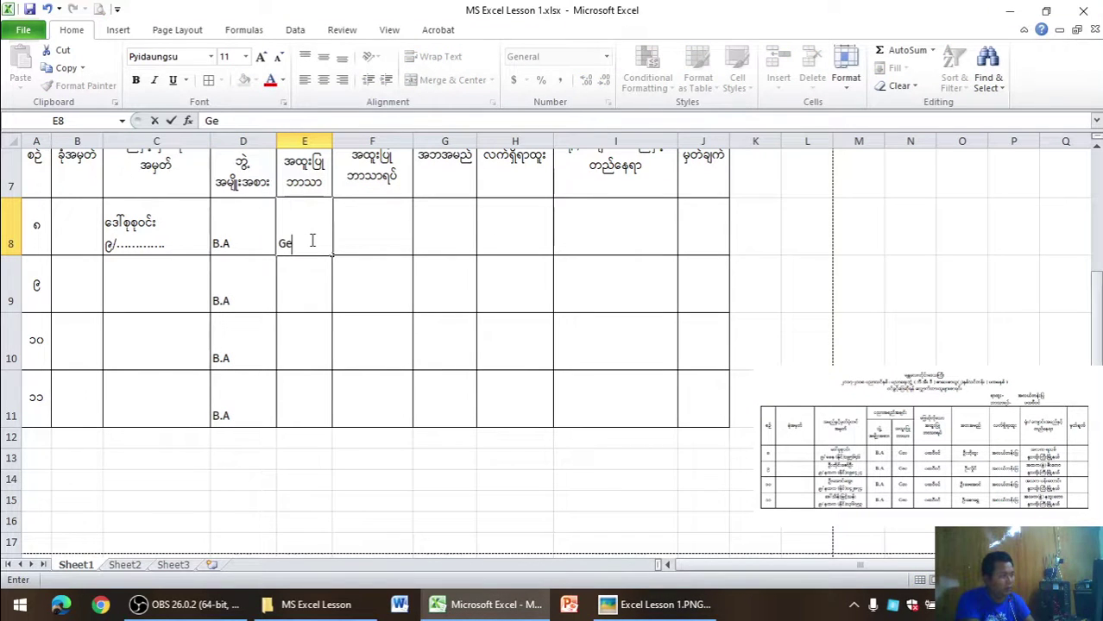
pyautogui.click(363, 242)
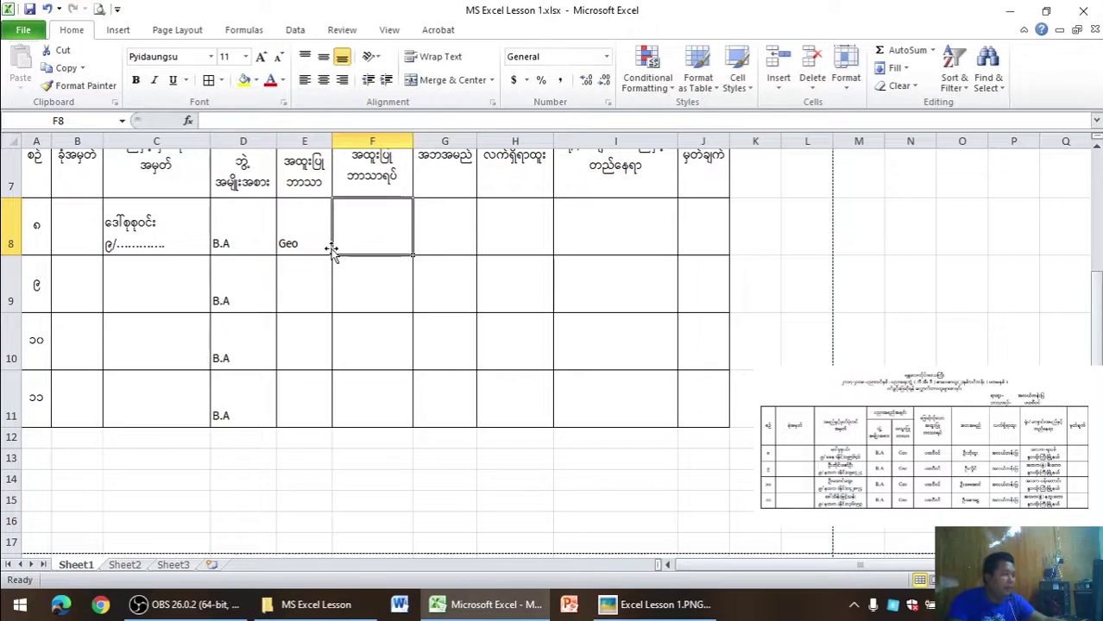
pyautogui.click(306, 224)
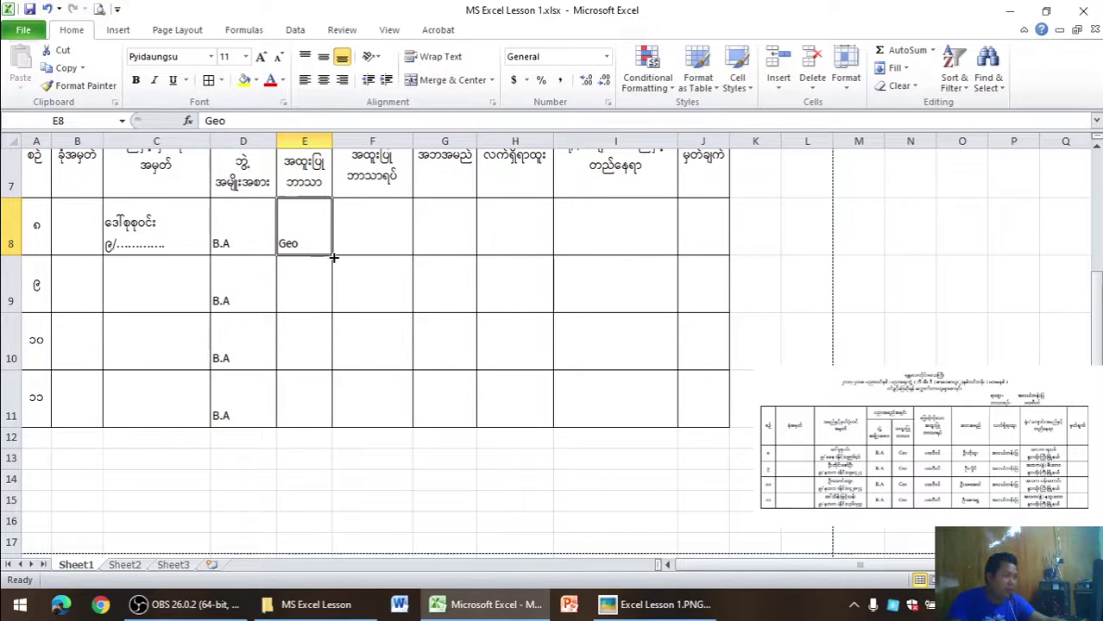
pyautogui.moveTo(333, 256); pyautogui.dragTo(326, 416)
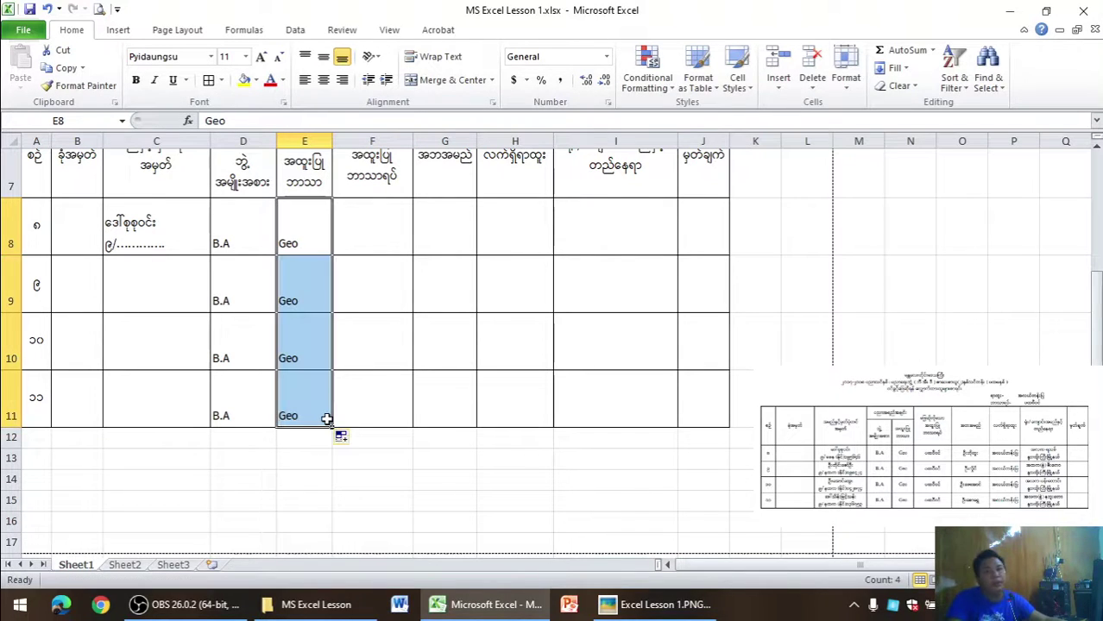
# - Enter 'ပထဝီဝင်' in F8, fill it down to F11, and bring up the reference image
pyautogui.click(471, 609)
pyautogui.click(472, 609)
pyautogui.click(633, 608)
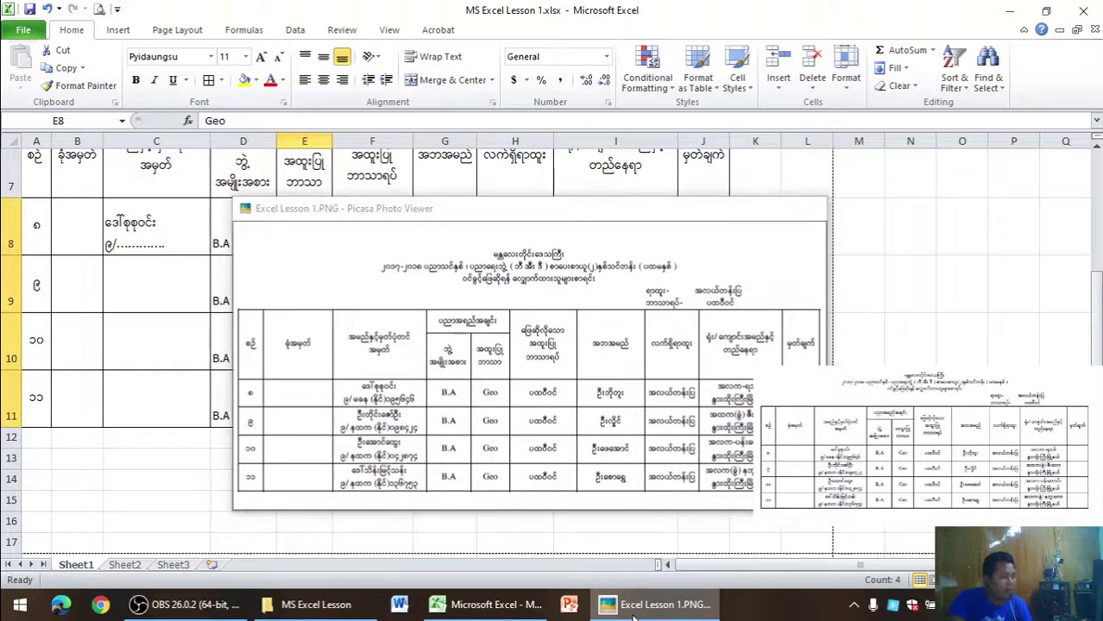
pyautogui.click(633, 609)
pyautogui.click(363, 235)
pyautogui.hotkey('ctrl', 'shift')
pyautogui.write('ပ')
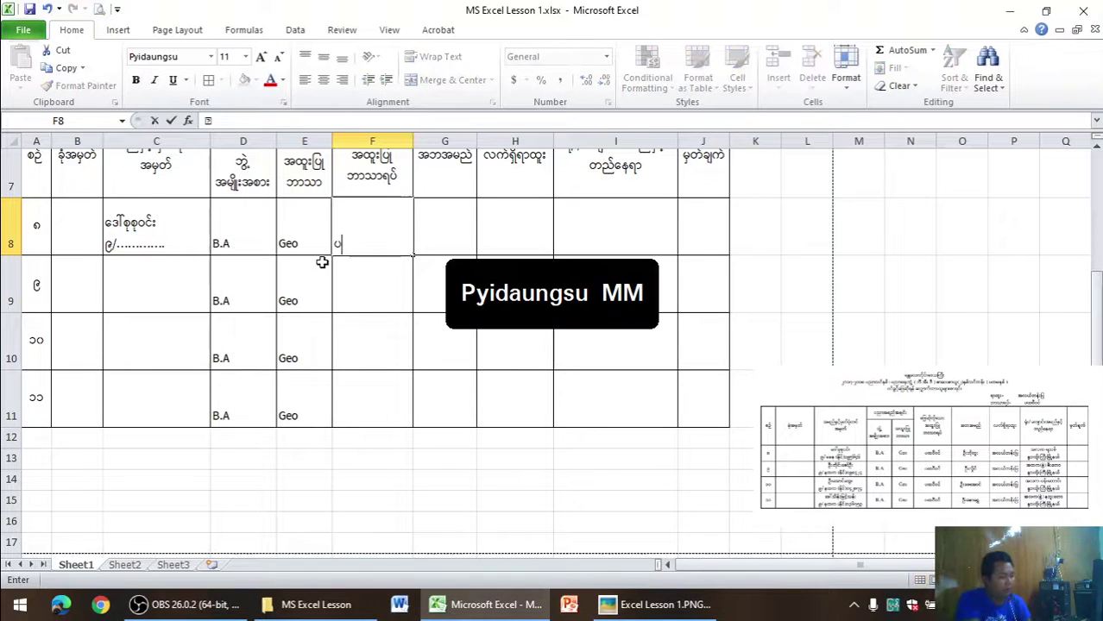
pyautogui.write('ထဝီ')
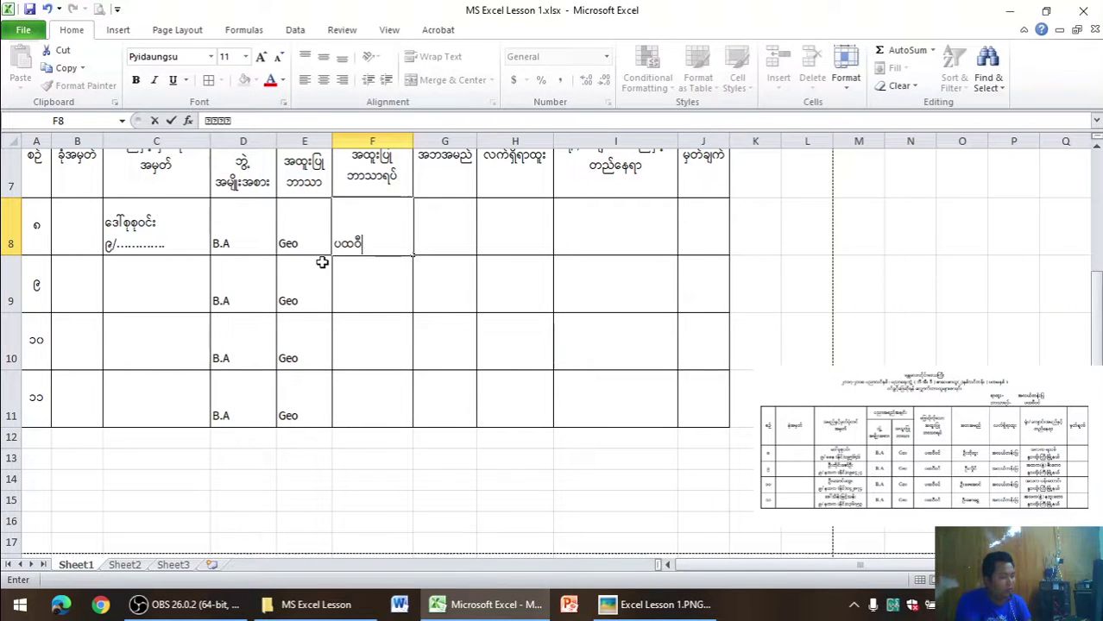
pyautogui.write('ဝင်')
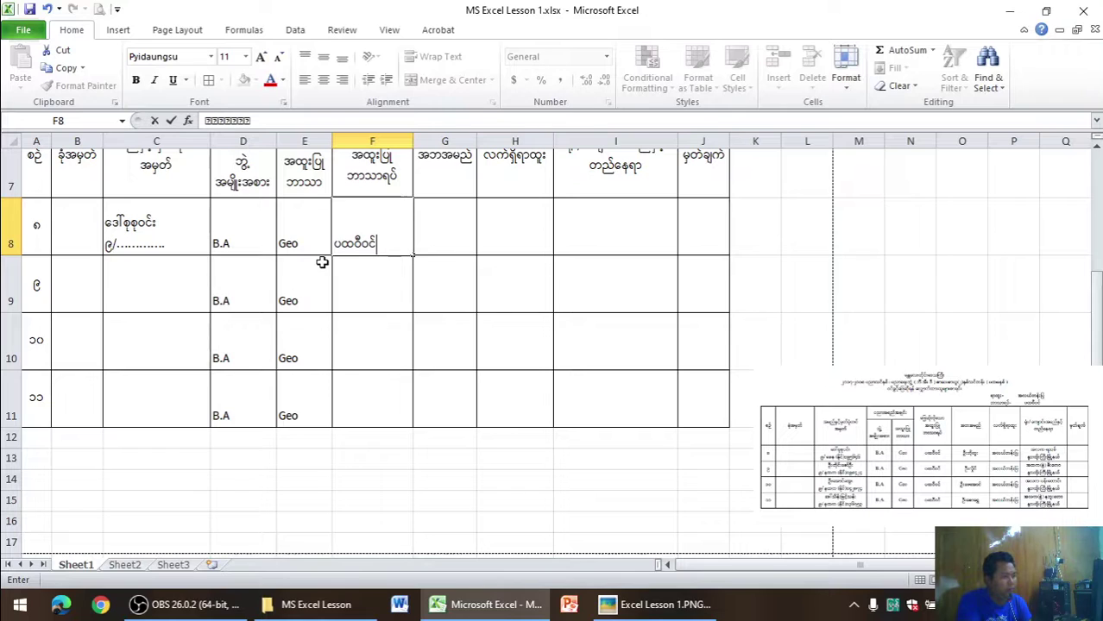
pyautogui.click(443, 226)
pyautogui.click(408, 249)
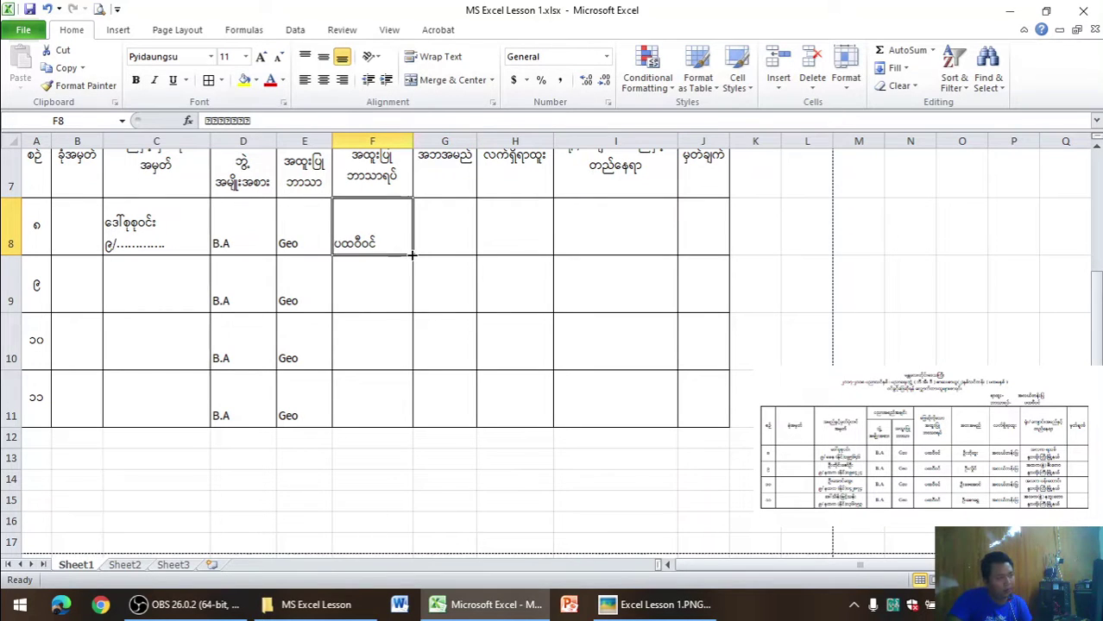
pyautogui.moveTo(411, 255); pyautogui.dragTo(417, 410)
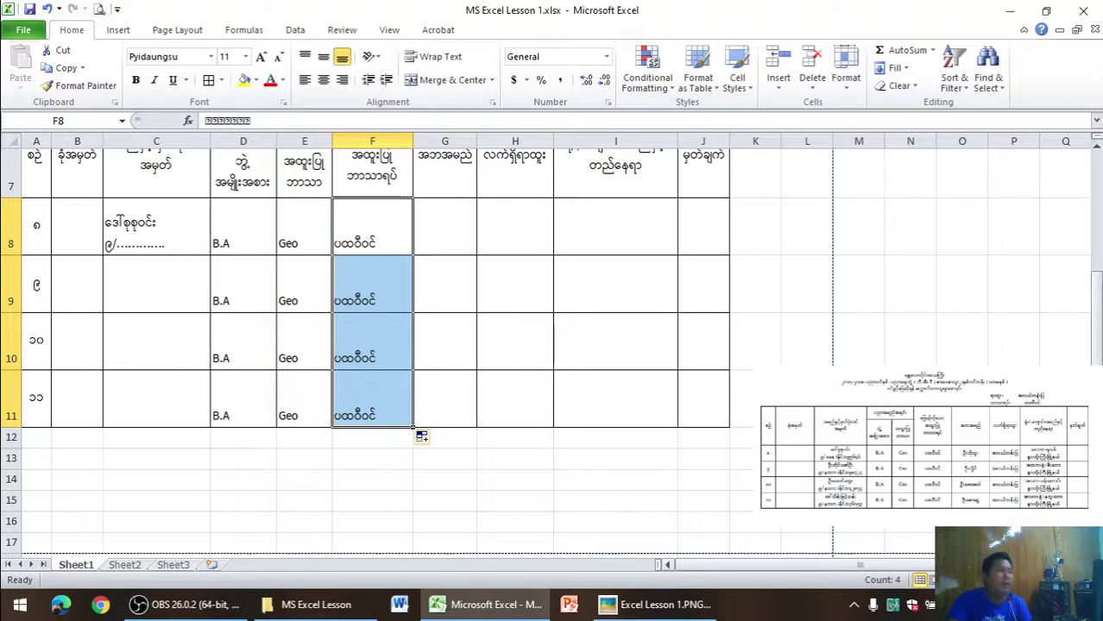
pyautogui.click(688, 606)
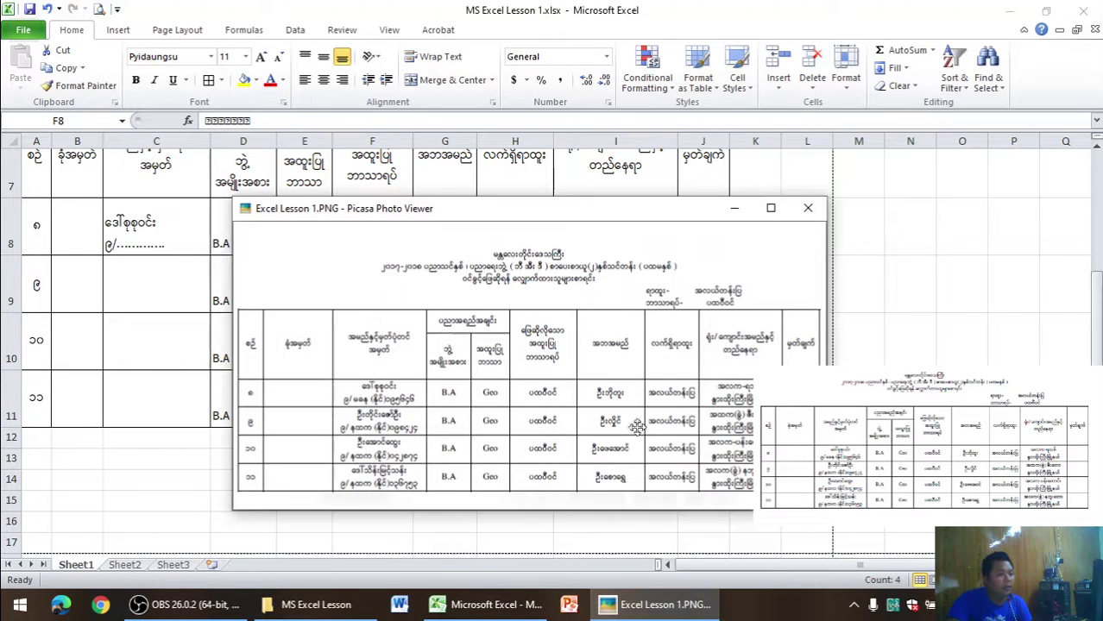
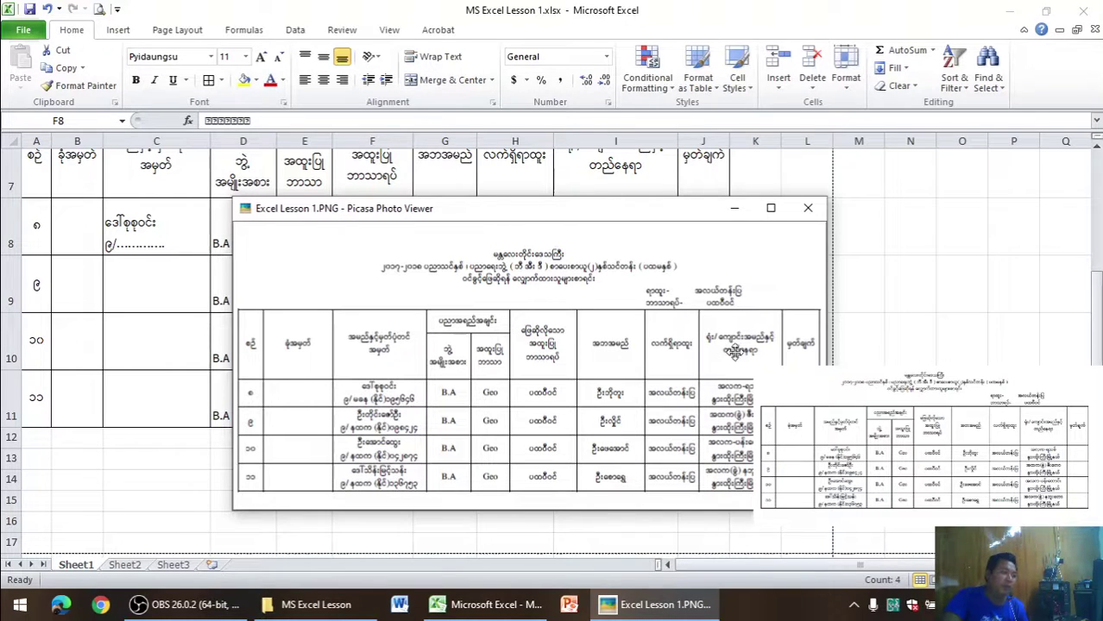
# - Centre the B.A, Geo and subject entries in D8:F11 horizontally and vertically
pyautogui.click(734, 208)
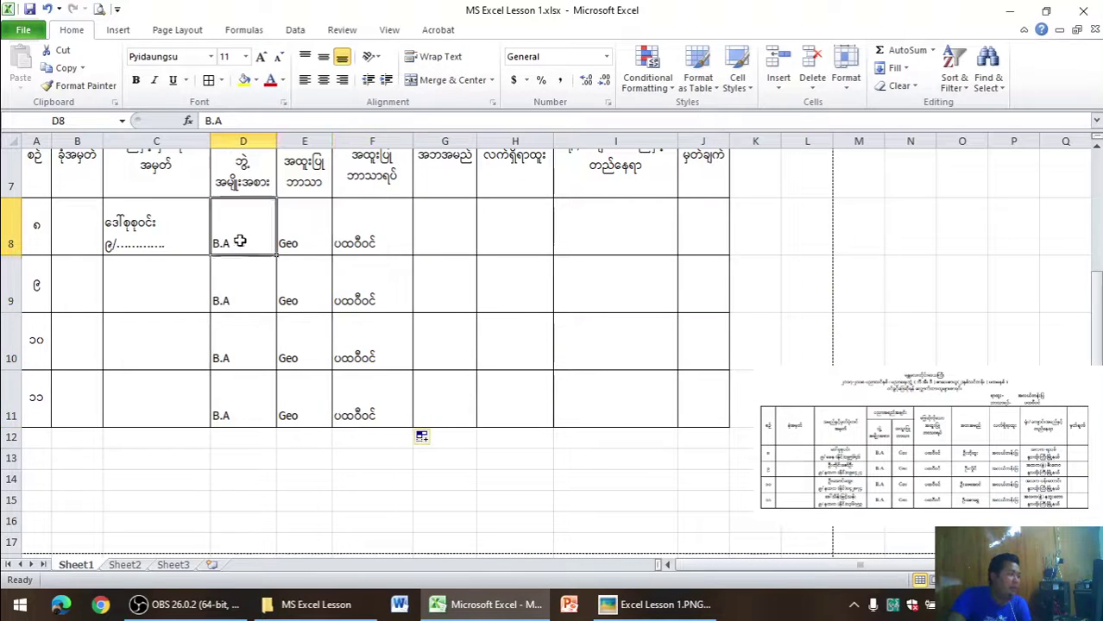
pyautogui.moveTo(222, 240); pyautogui.dragTo(347, 414)
pyautogui.click(323, 57)
pyautogui.click(322, 80)
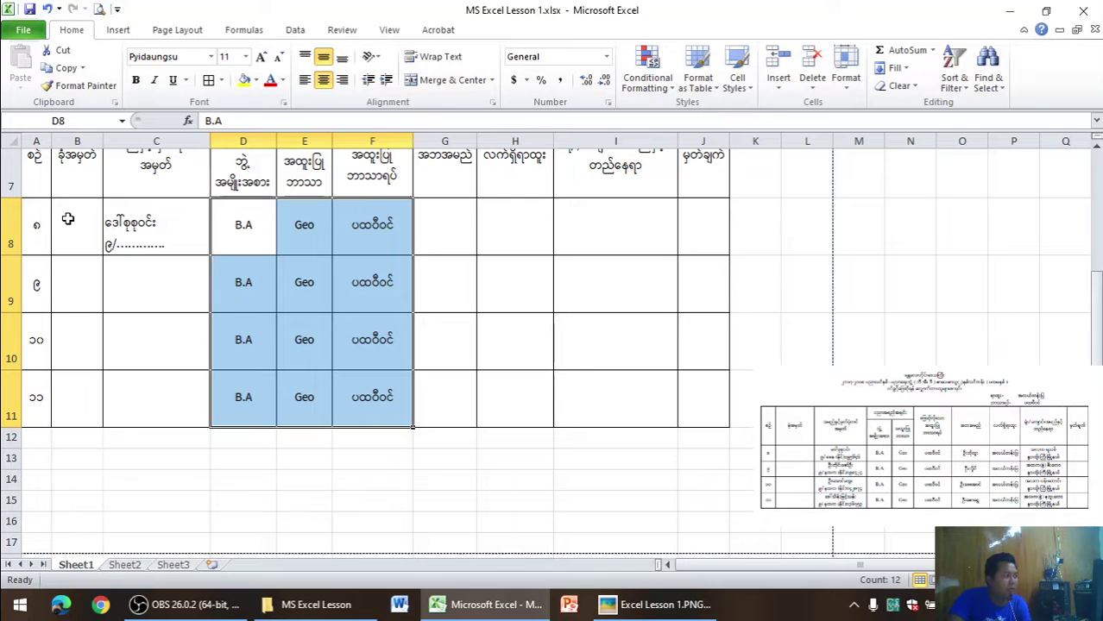
# - Compare the sheet against the reference image in Picasa, then minimize it
pyautogui.click(643, 608)
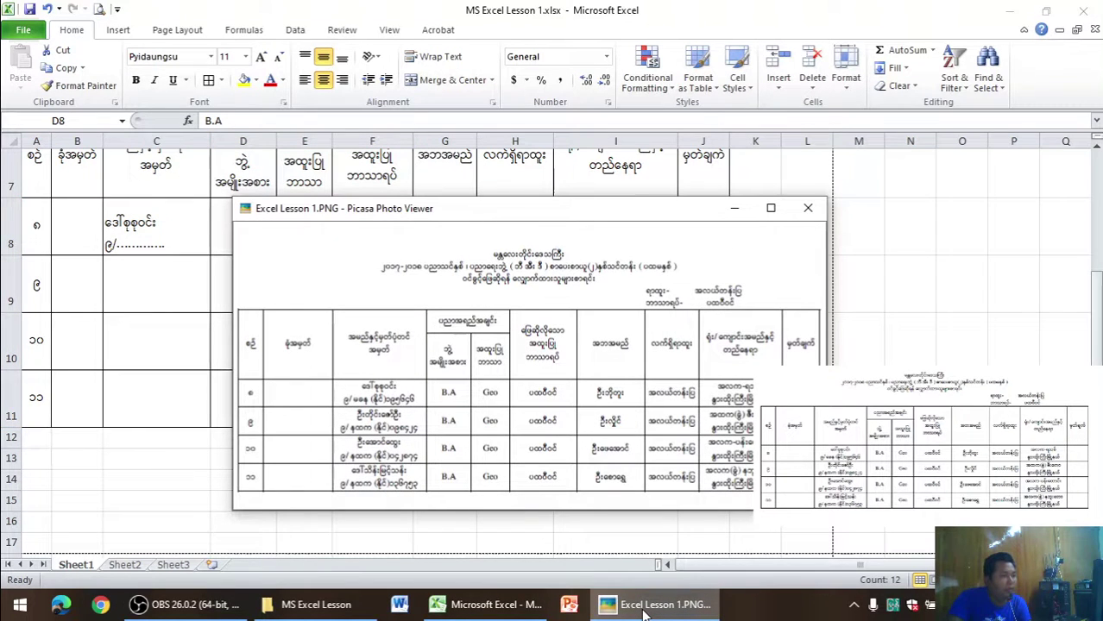
pyautogui.click(643, 608)
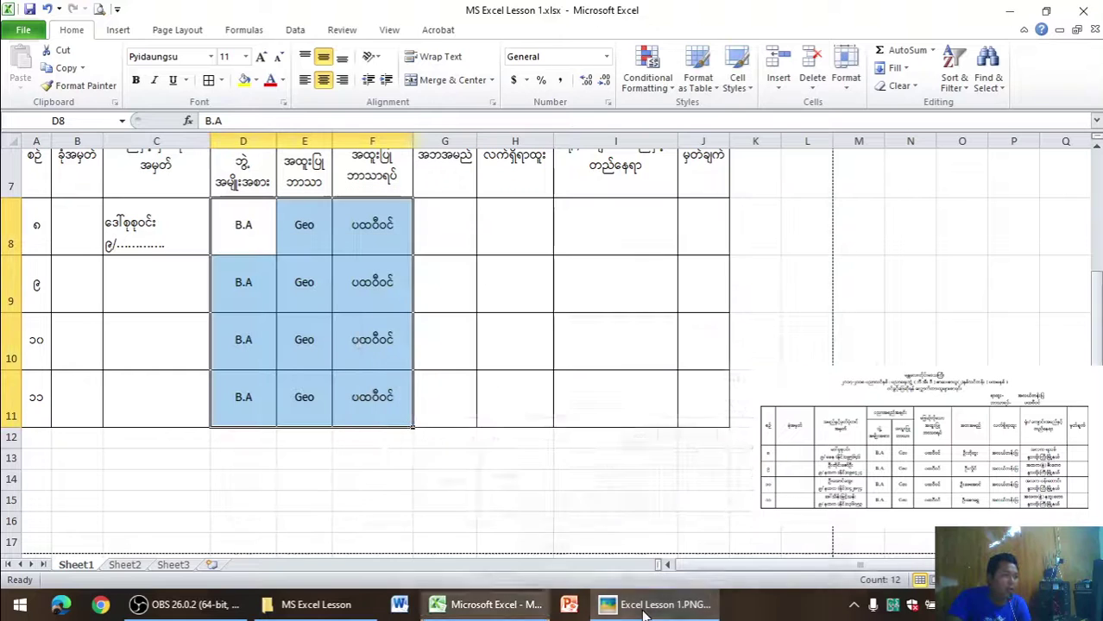
pyautogui.scroll(2, 625, 515)
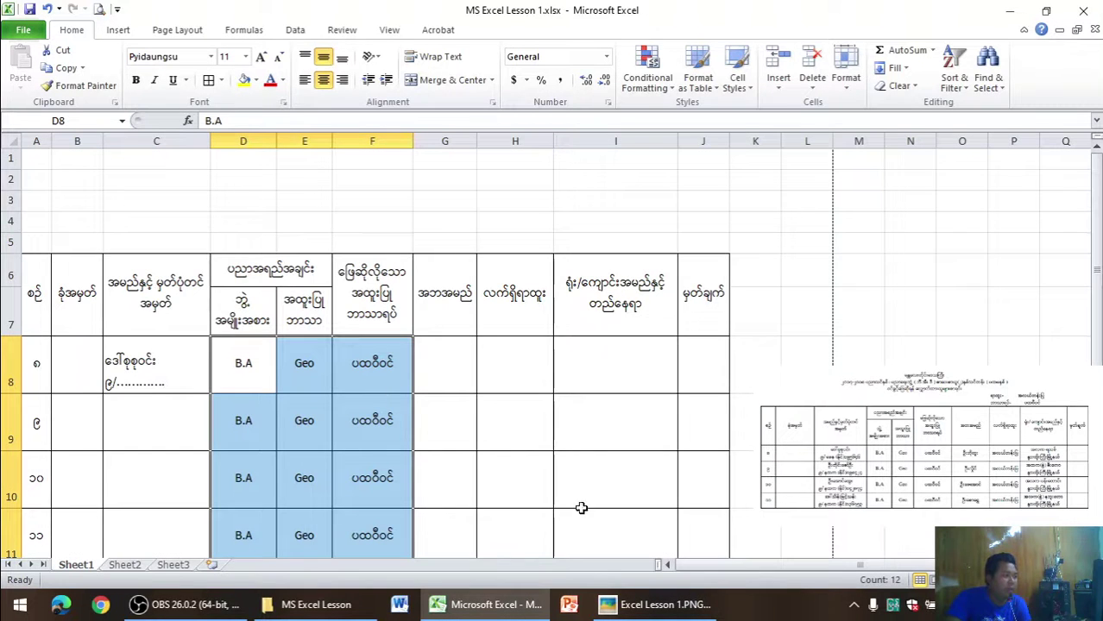
pyautogui.click(703, 609)
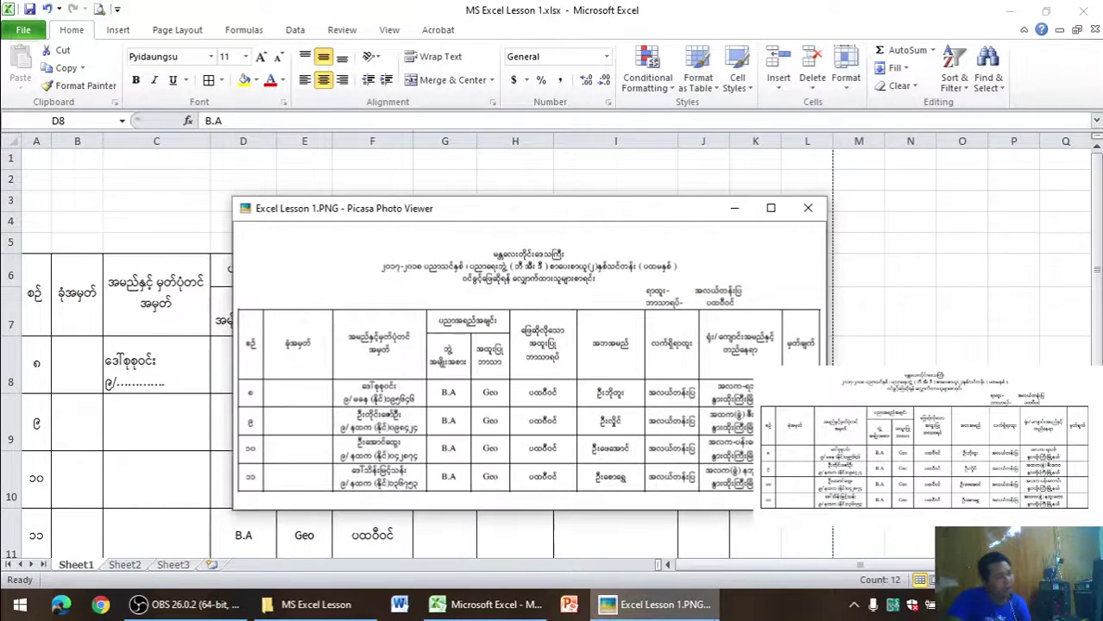
pyautogui.click(735, 209)
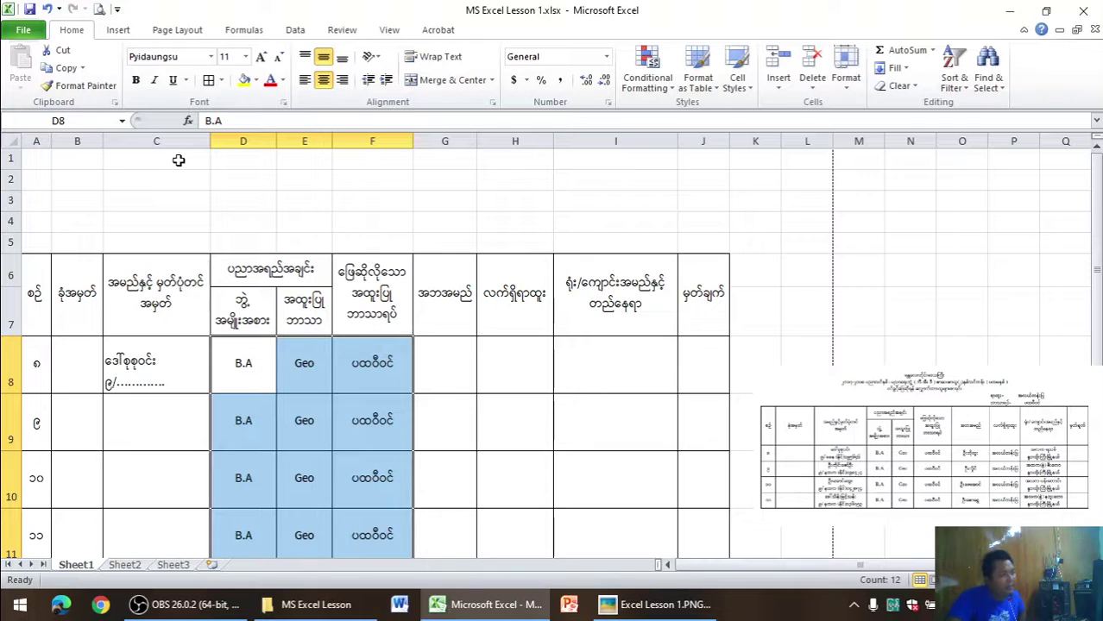
# - Enter the title မန္တလေးတိုင်းဒေသကြီး in cell C1
pyautogui.click(148, 163)
pyautogui.write('မ')
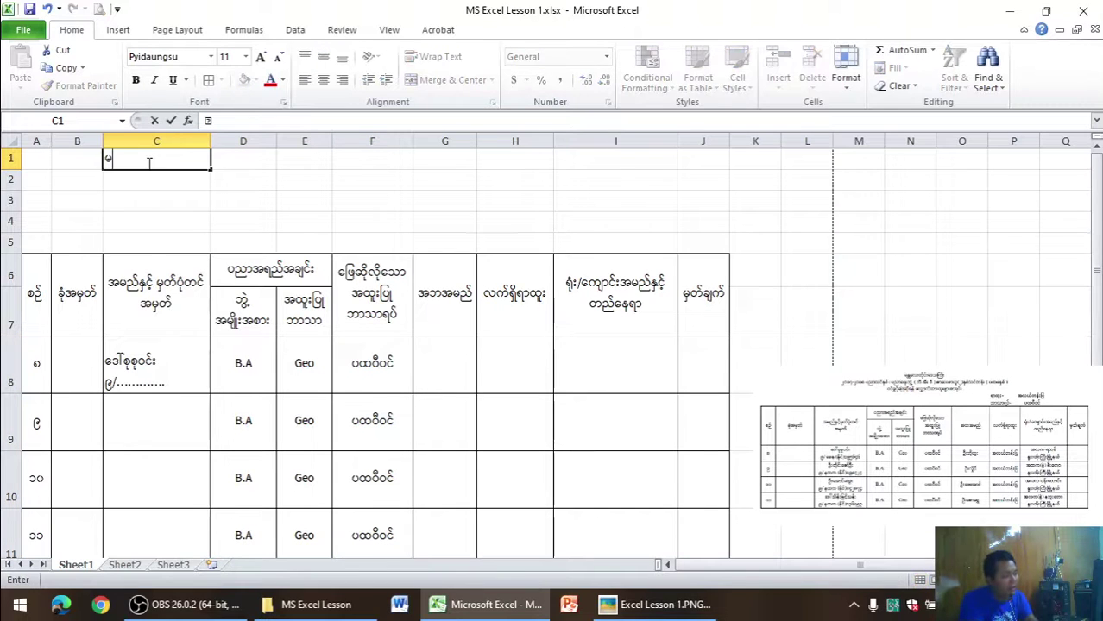
pyautogui.write('န္တလ')
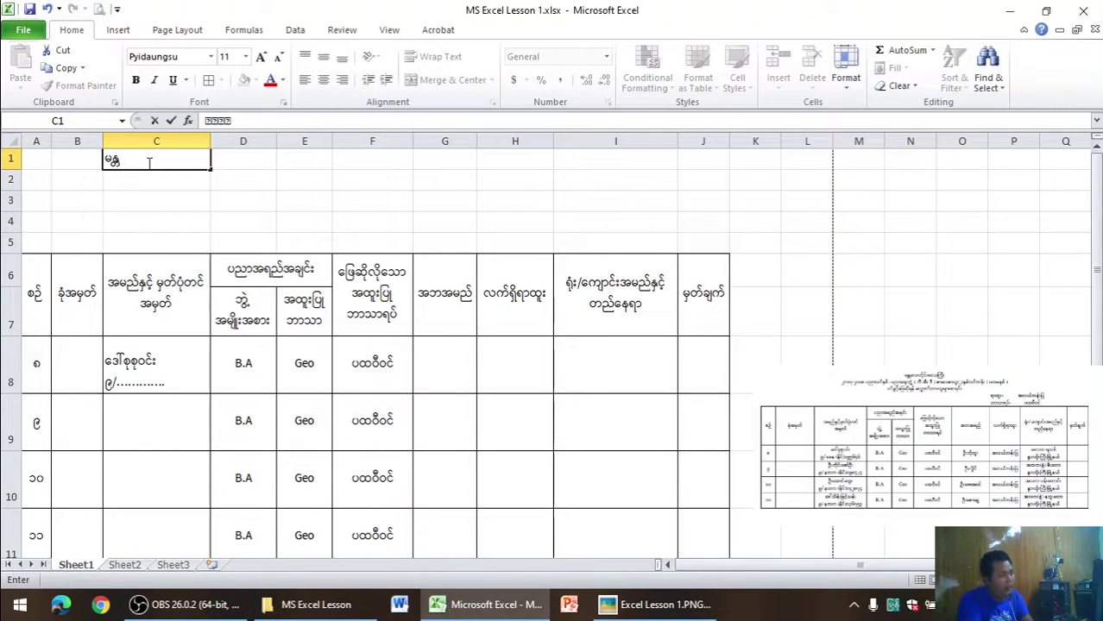
pyautogui.write('ေးတိ')
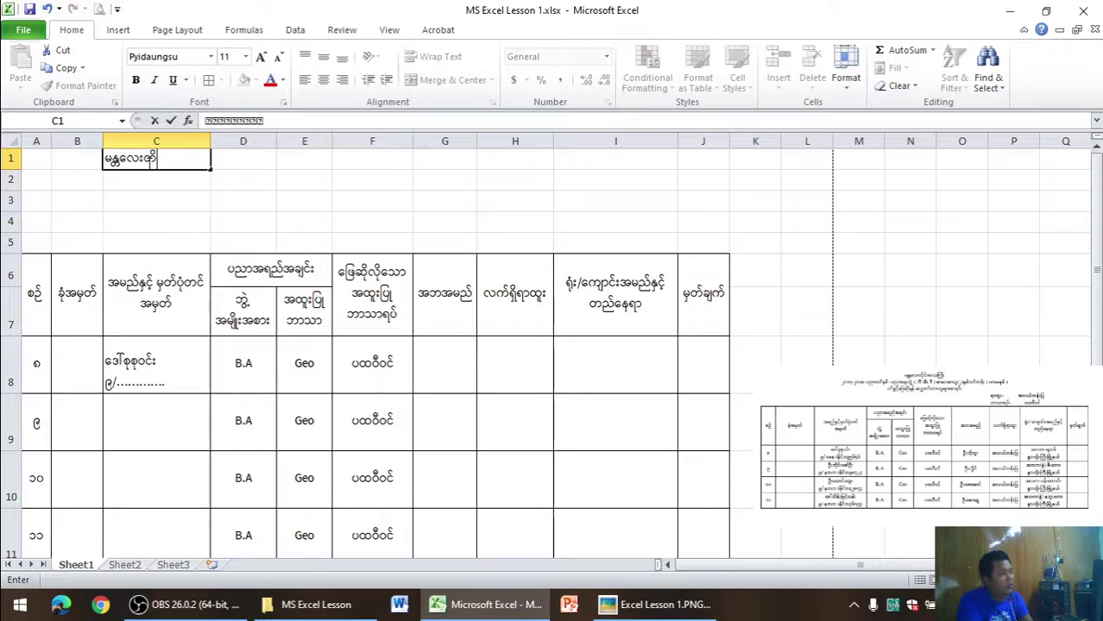
pyautogui.write('ုင်းဒေသကြီး')
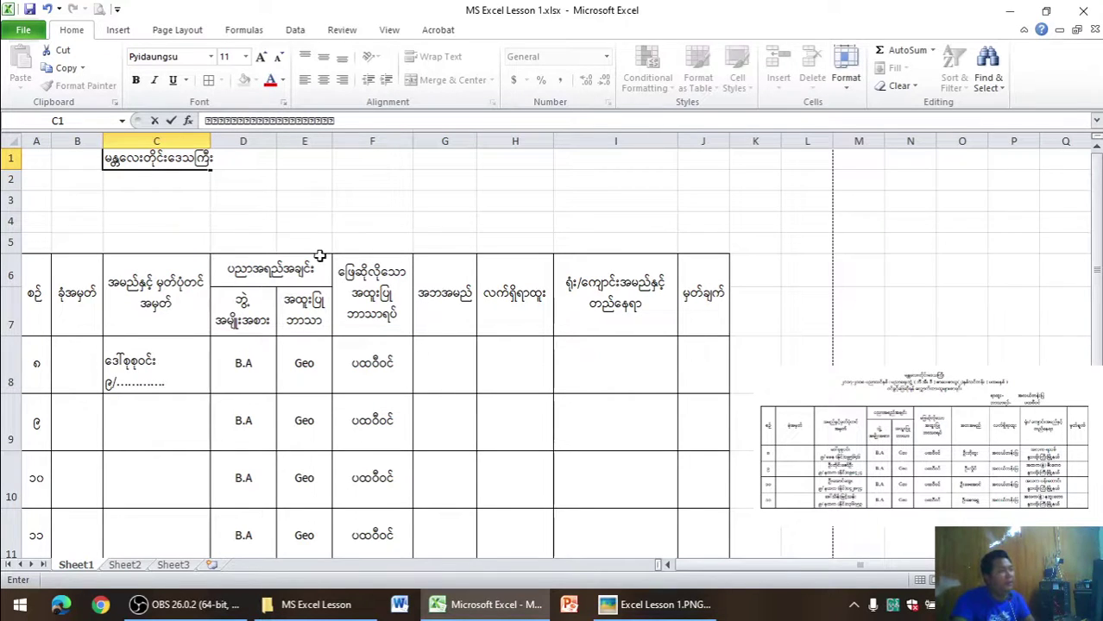
pyautogui.click(317, 259)
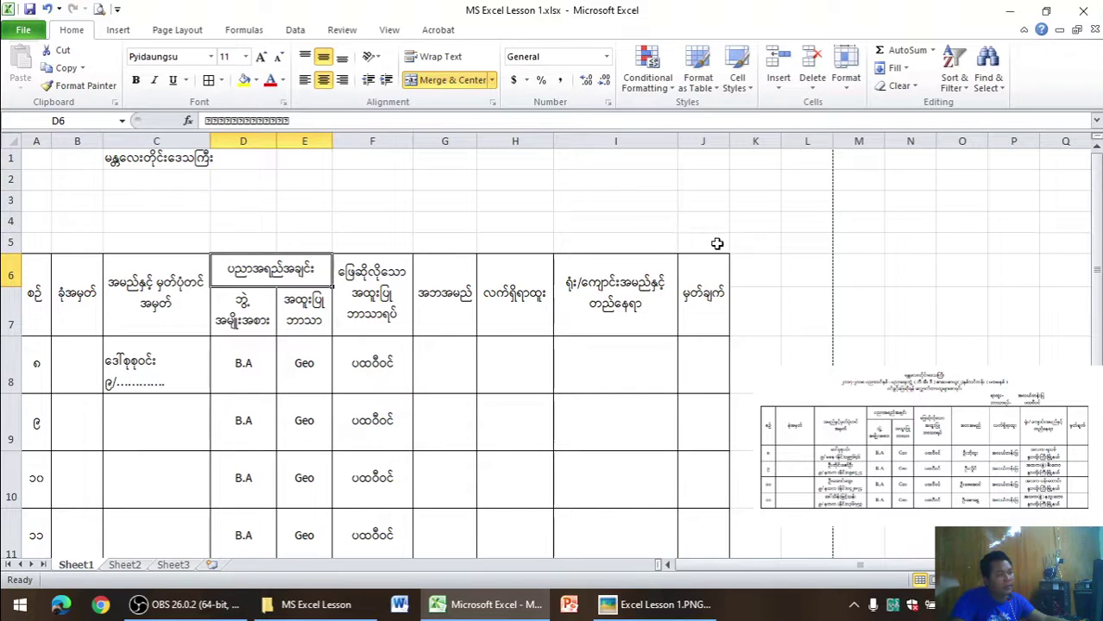
# - Merge and centre the title across A1:J1, then check the print preview
pyautogui.moveTo(43, 159); pyautogui.dragTo(699, 166)
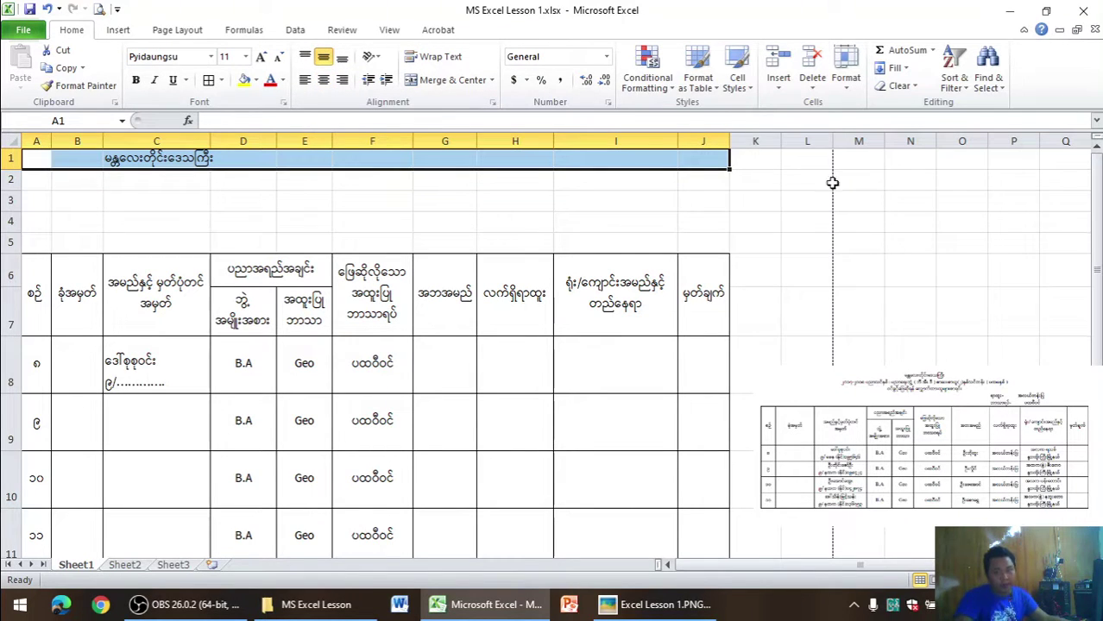
pyautogui.click(323, 80)
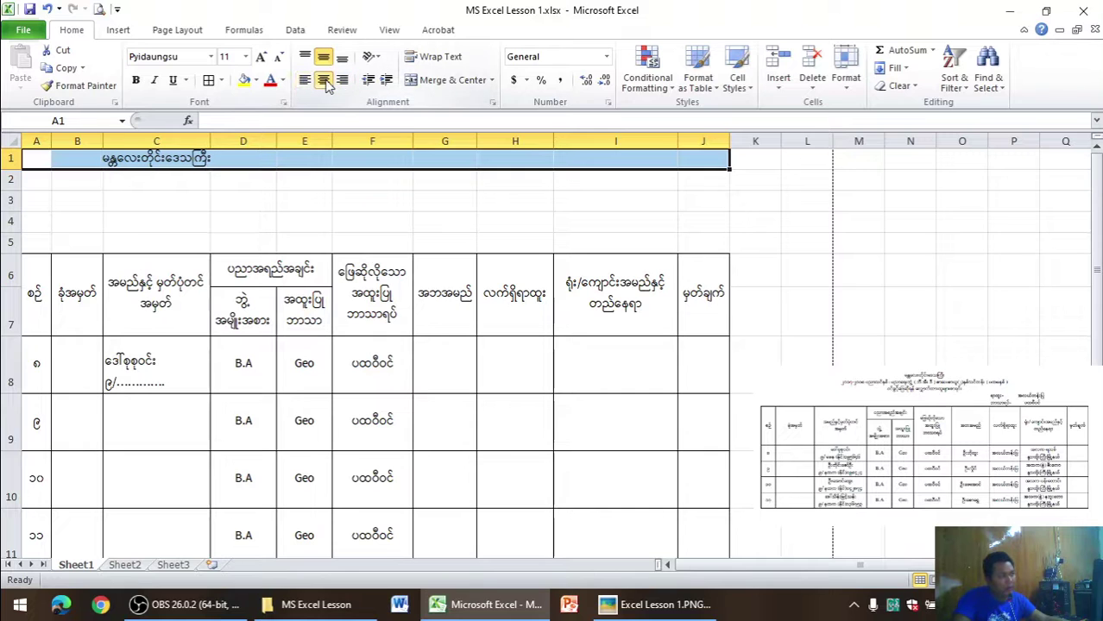
pyautogui.click(432, 79)
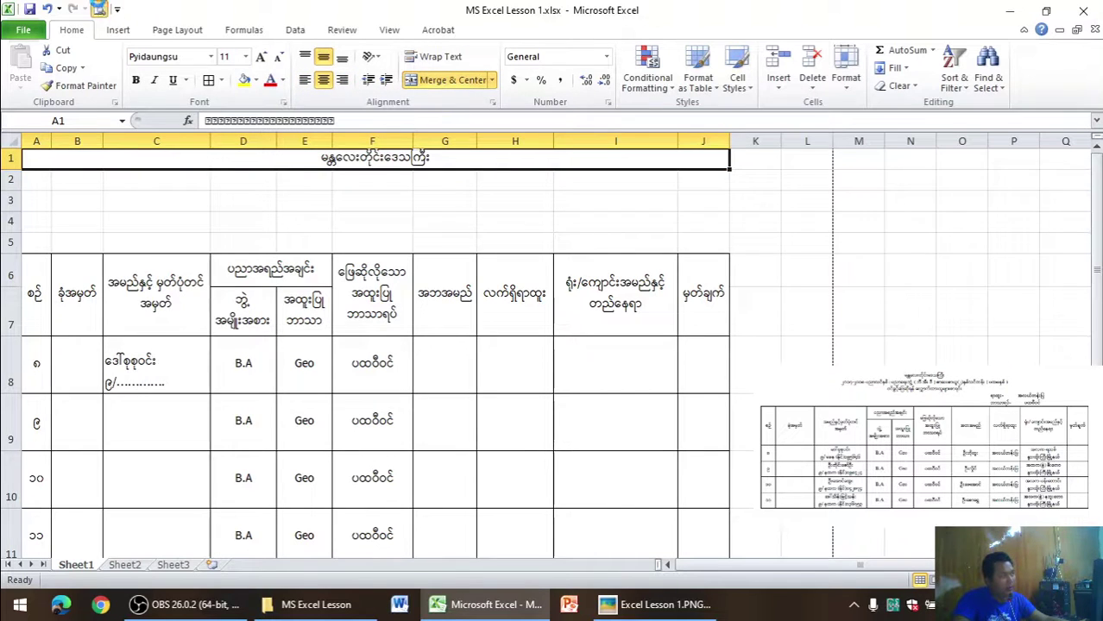
pyautogui.click(100, 9)
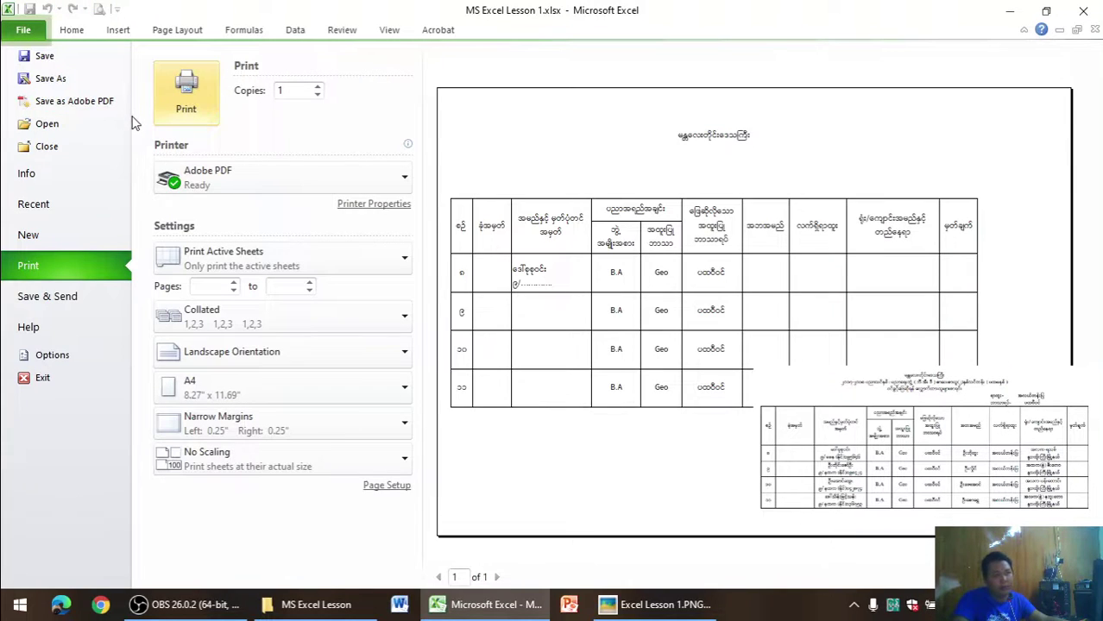
pyautogui.click(76, 30)
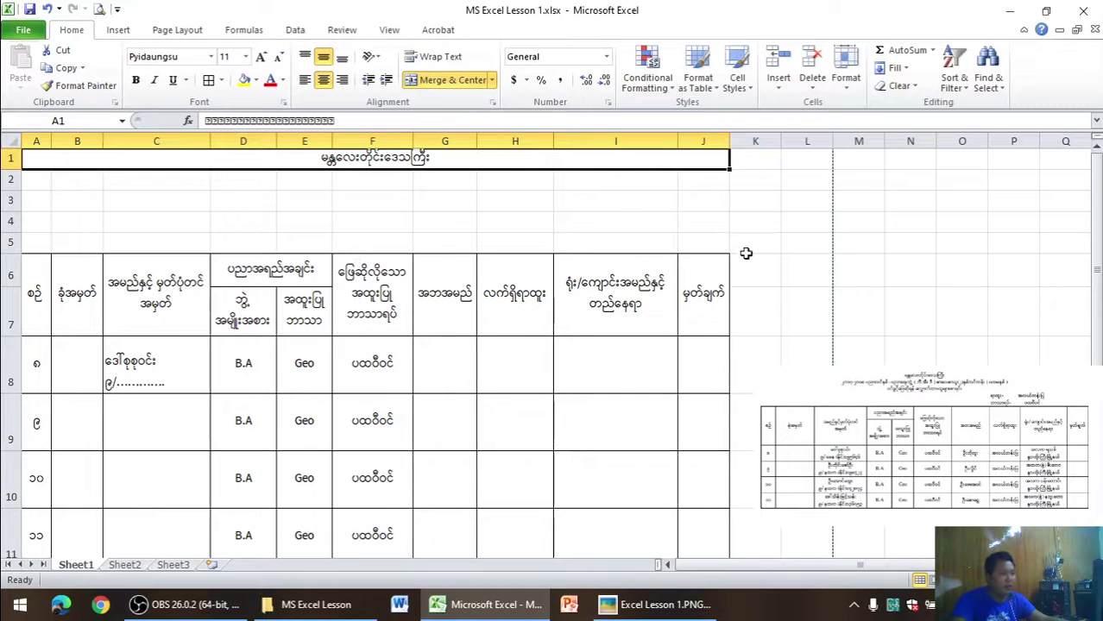
# - Start the subtitle in B2 with the academic years '၂၀၁၇-၂၀၁၈ ပညာသင်နှစ်။'
pyautogui.click(638, 604)
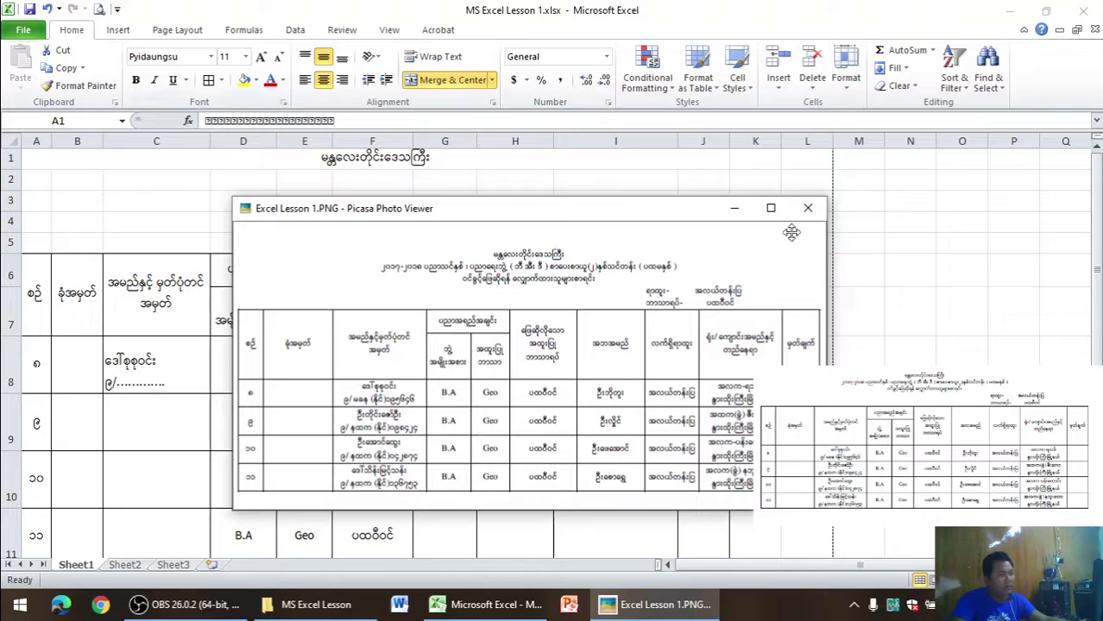
pyautogui.click(732, 212)
pyautogui.click(92, 176)
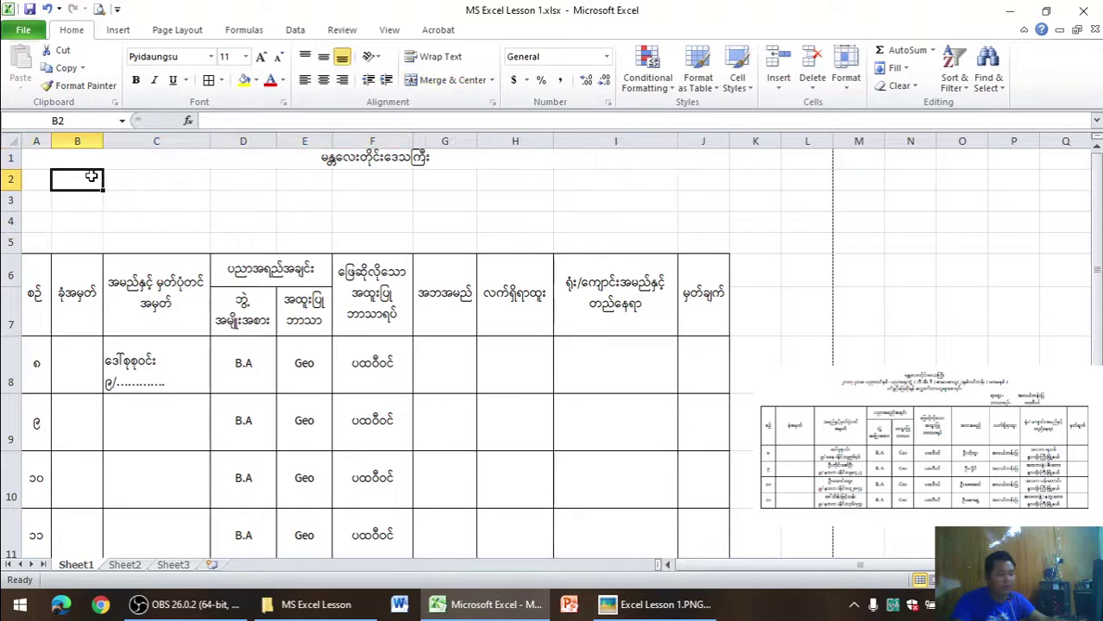
pyautogui.write('၂၀၁')
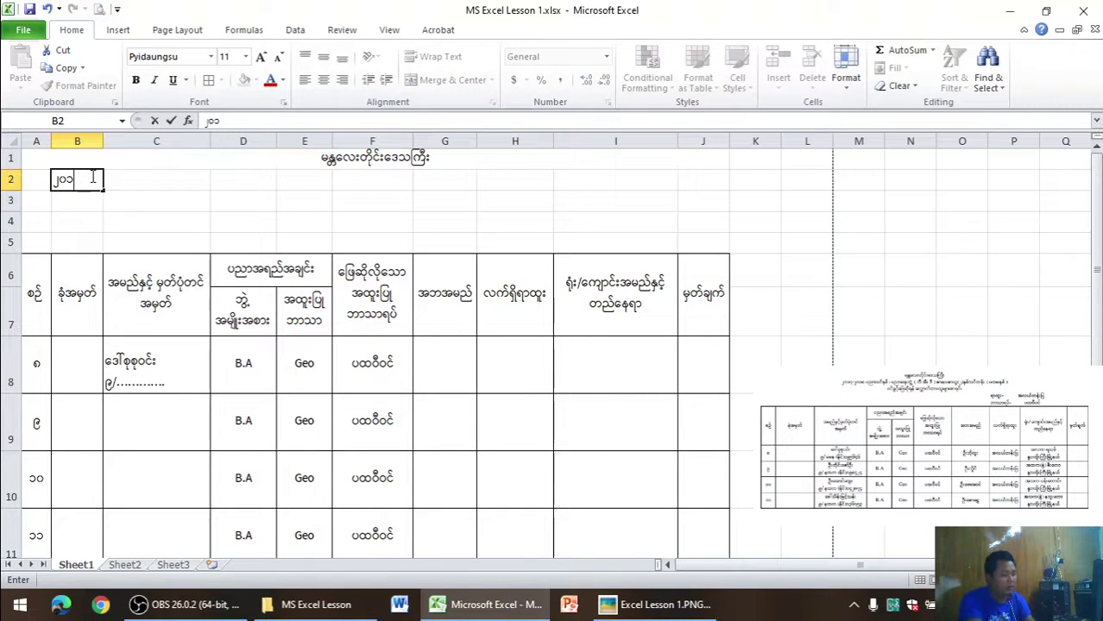
pyautogui.write('၇-၂၀၁၈ ပ')
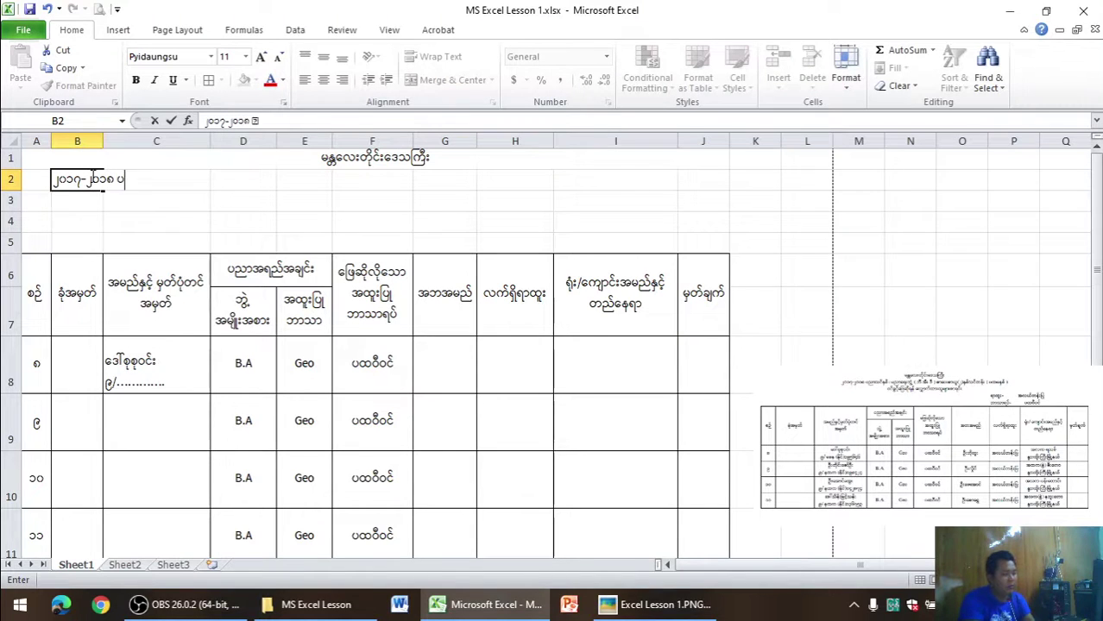
pyautogui.write('ညာသင်နှ')
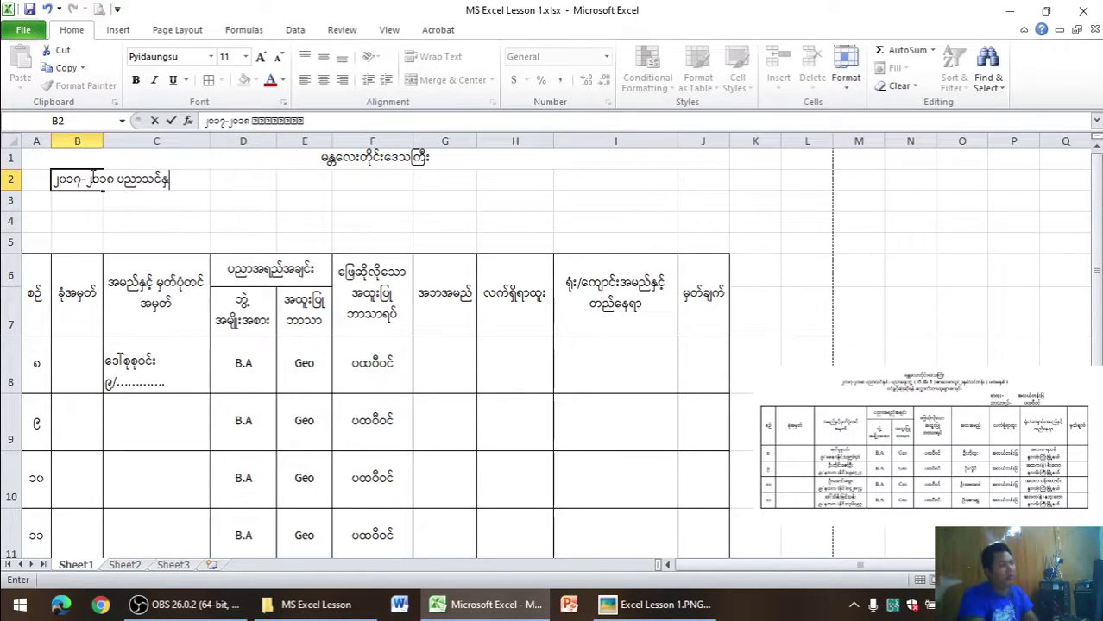
pyautogui.write('စ်')
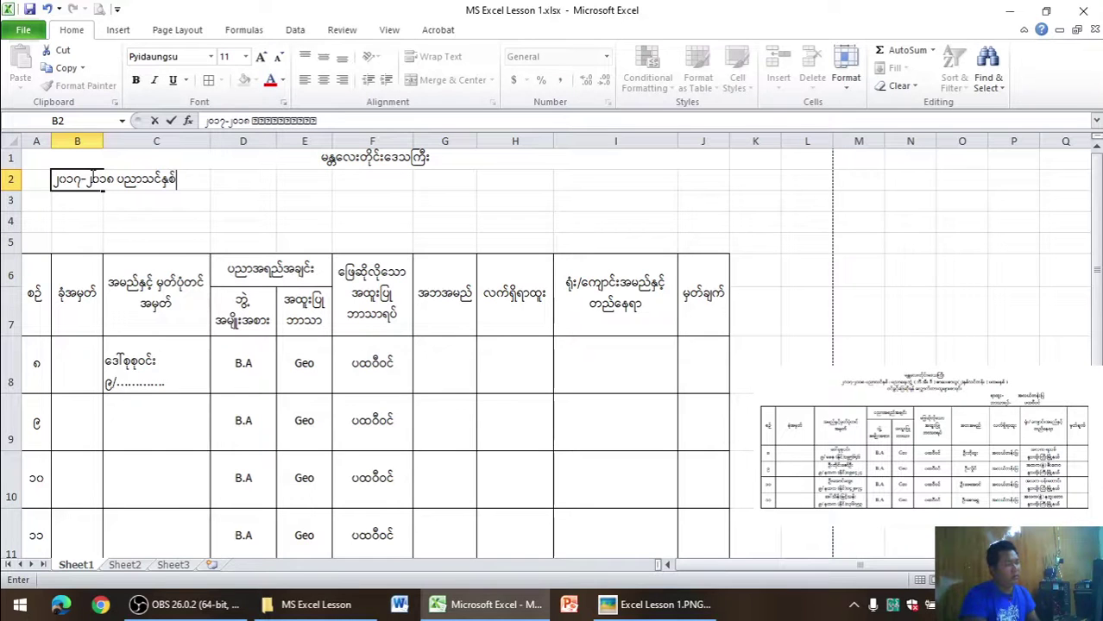
pyautogui.hotkey('alt', 'Tab')
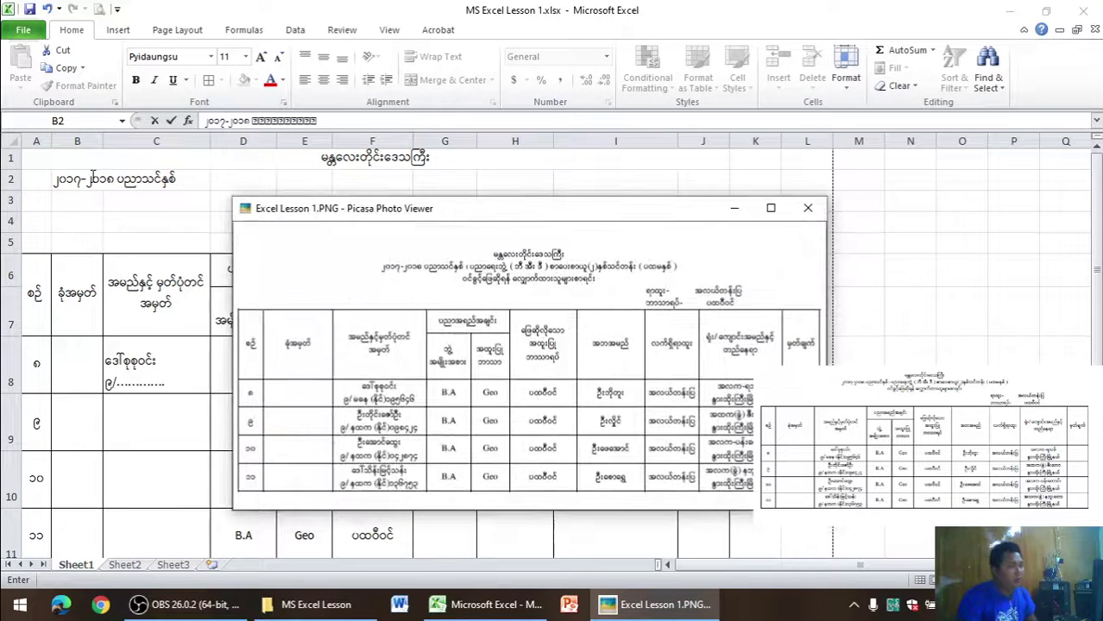
pyautogui.hotkey('alt', 'Tab')
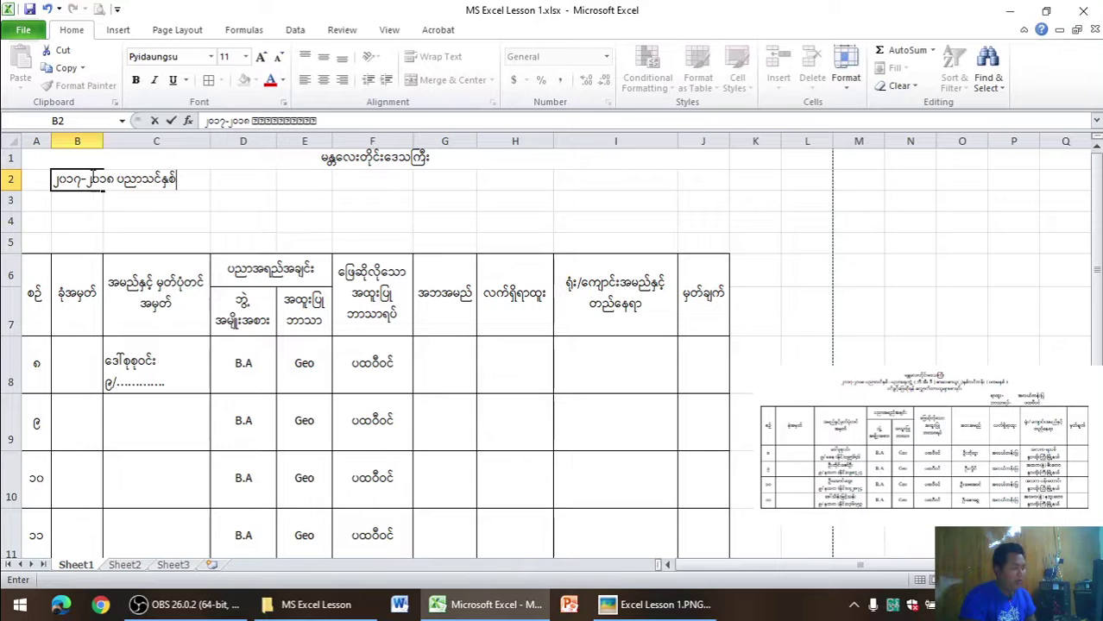
pyautogui.press('alt')
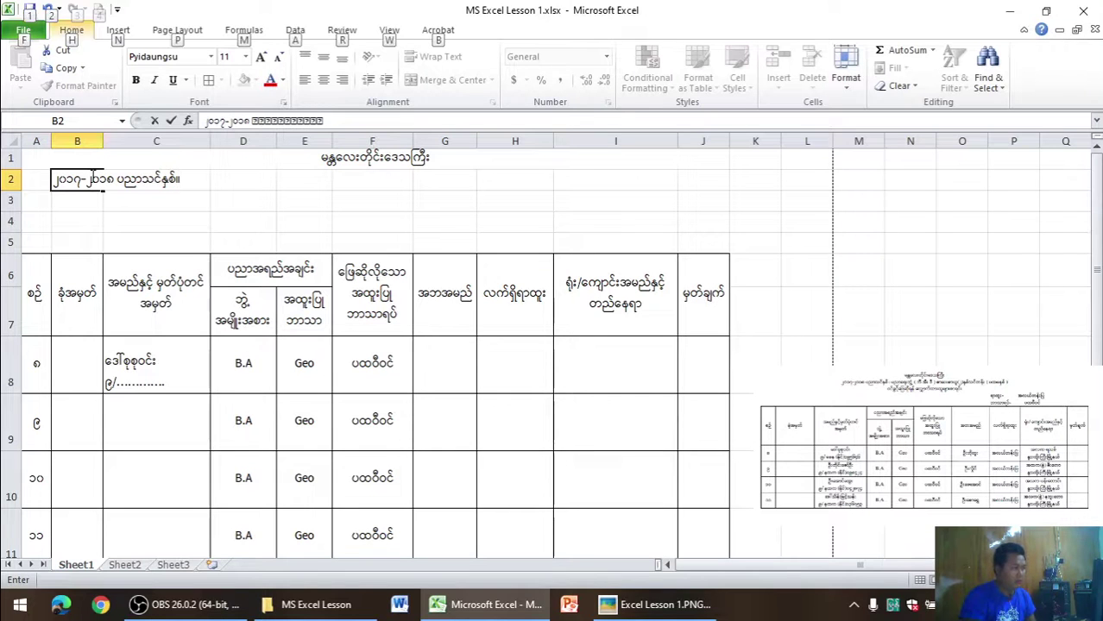
pyautogui.hotkey('alt', 'Tab')
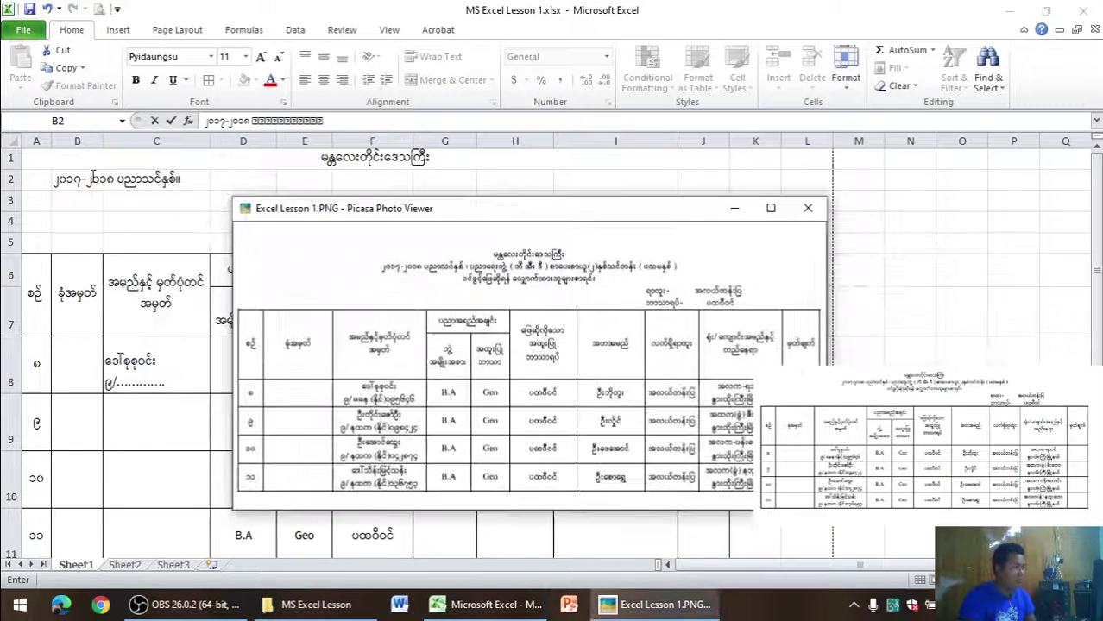
pyautogui.hotkey('alt', 'Tab')
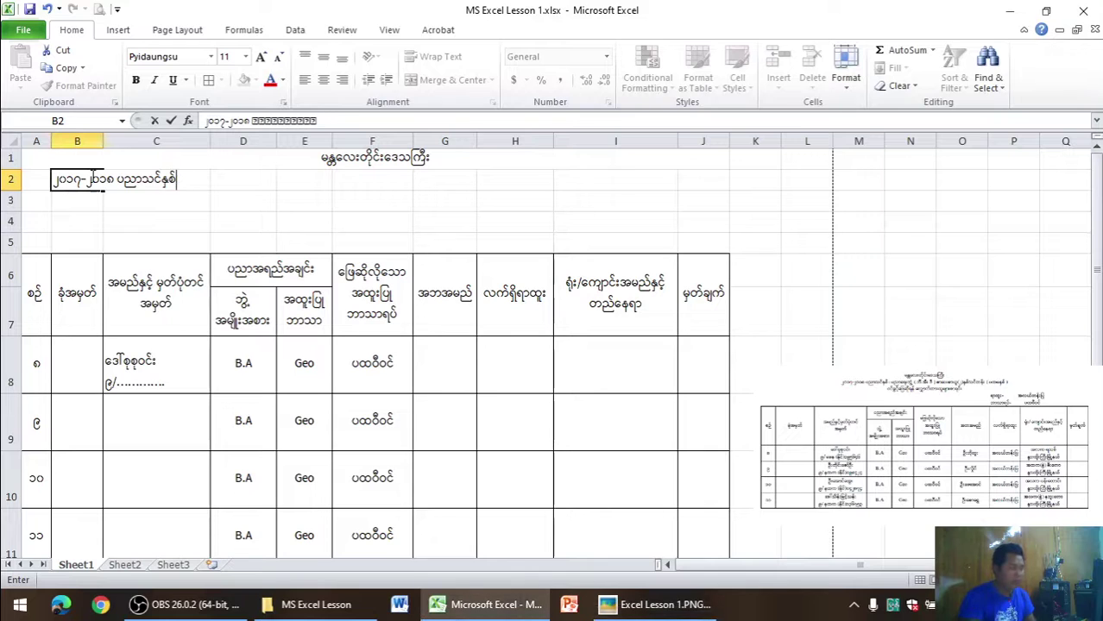
pyautogui.write('။')
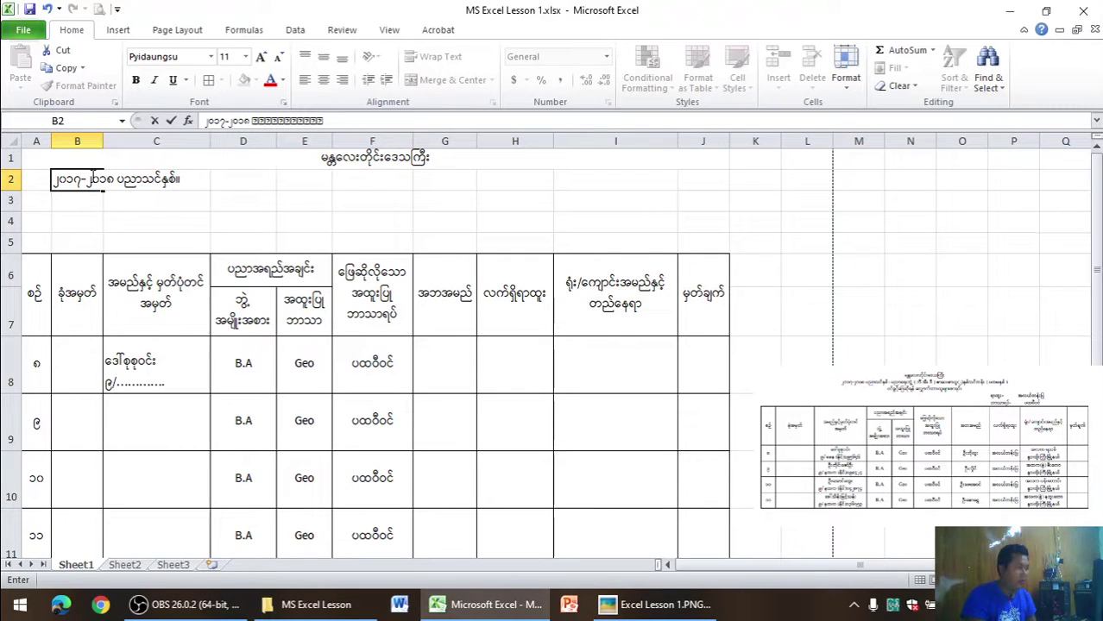
# - Continue the subtitle with the B.Ed degree portion, correcting a typing slip
pyautogui.hotkey('alt', 'Tab')
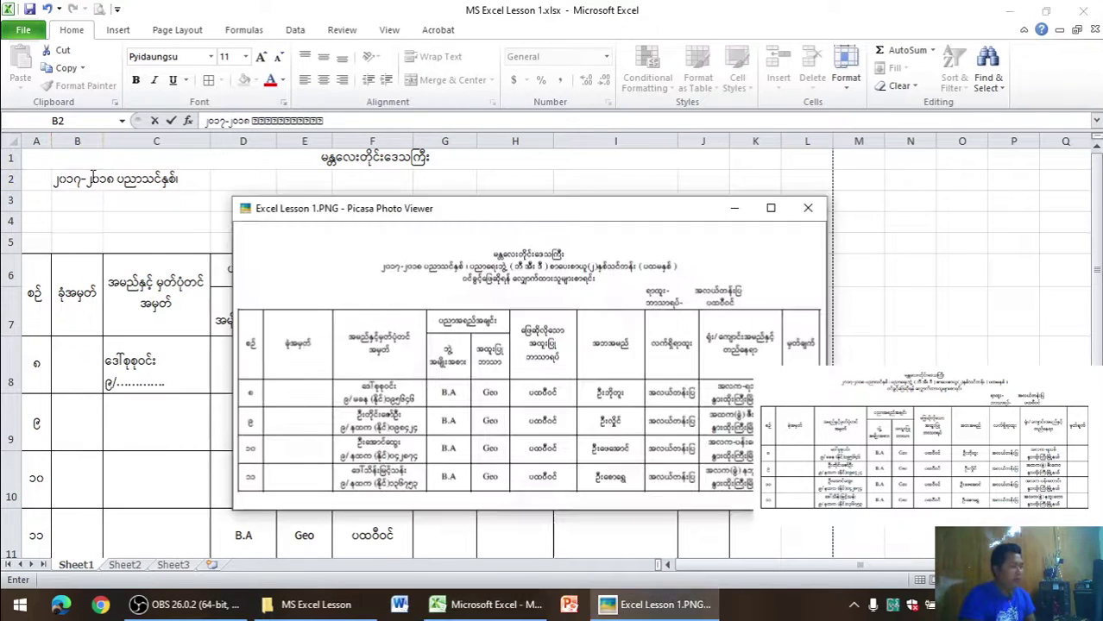
pyautogui.hotkey('alt', 'Tab')
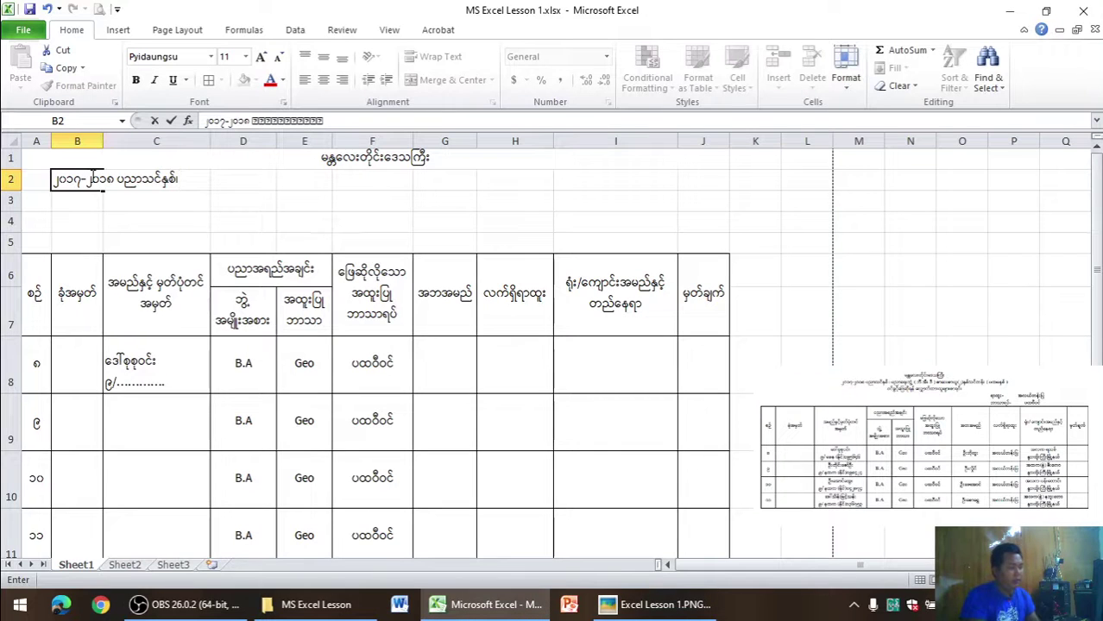
pyautogui.write('ညာေ')
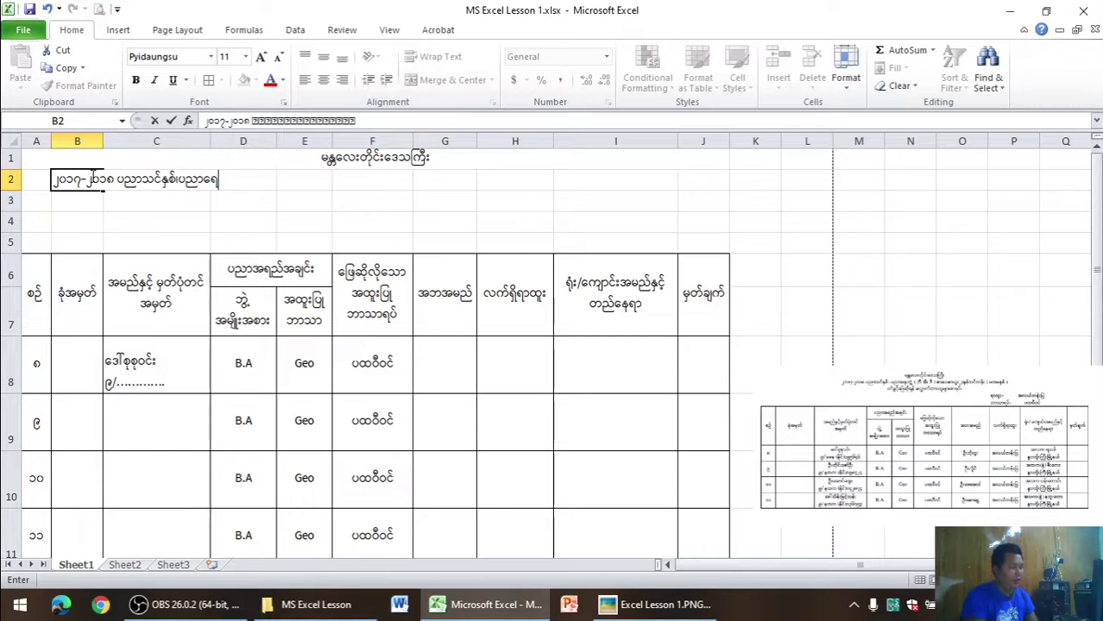
pyautogui.write('းဘွ')
pyautogui.write('ဲ့')
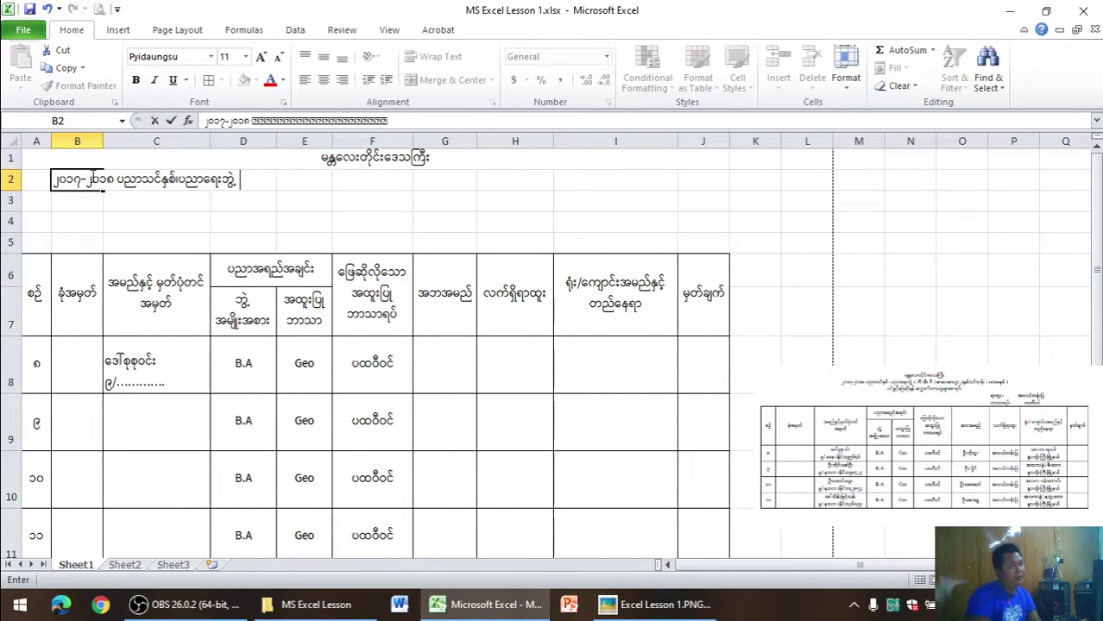
pyautogui.write('(')
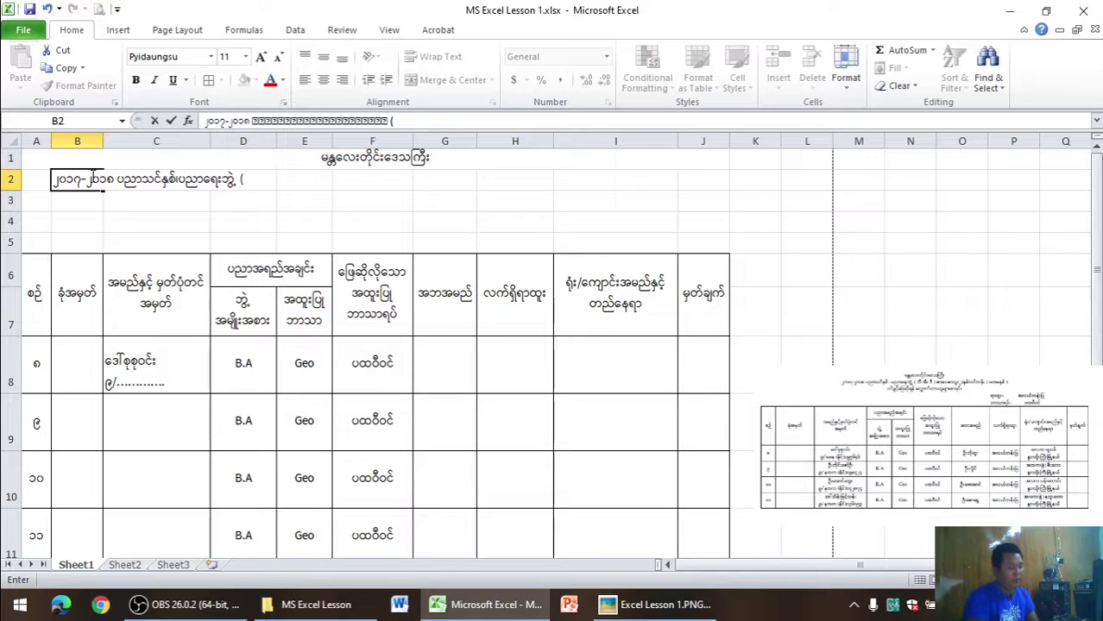
pyautogui.write(' ဘီ')
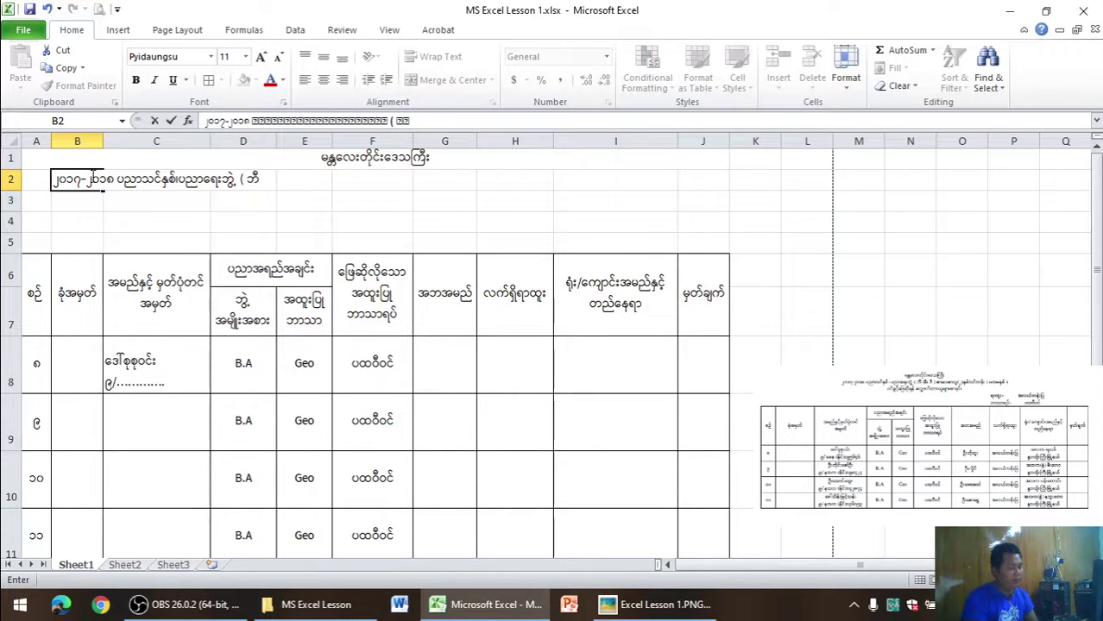
pyautogui.write('အေ')
pyautogui.press('BackSpace')
pyautogui.press('BackSpace')
pyautogui.write('အီး ')
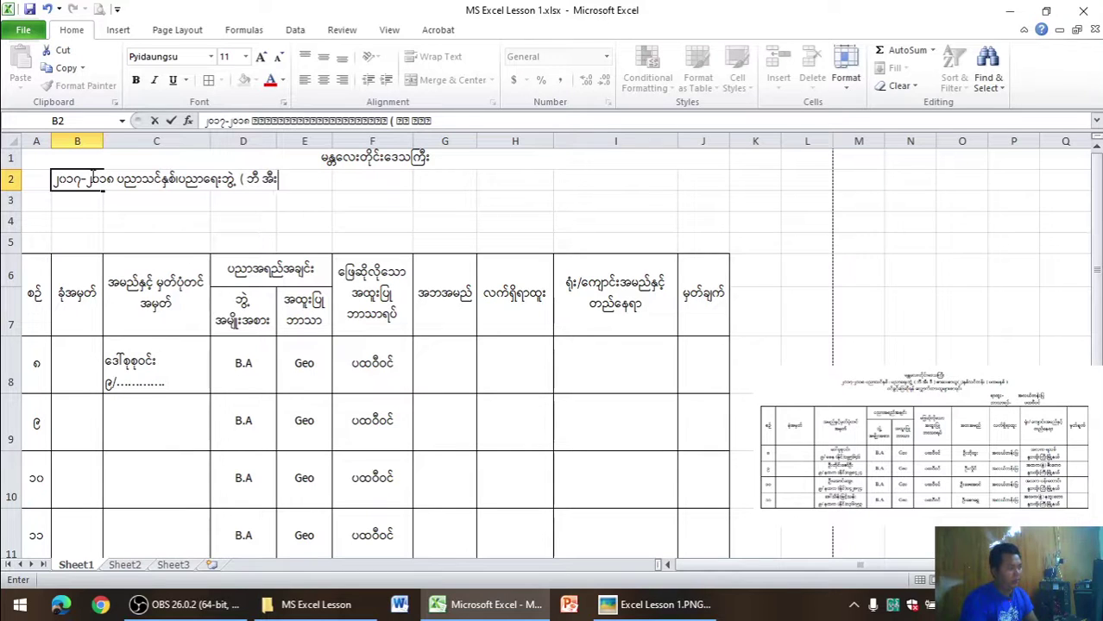
pyautogui.write('ဒီ')
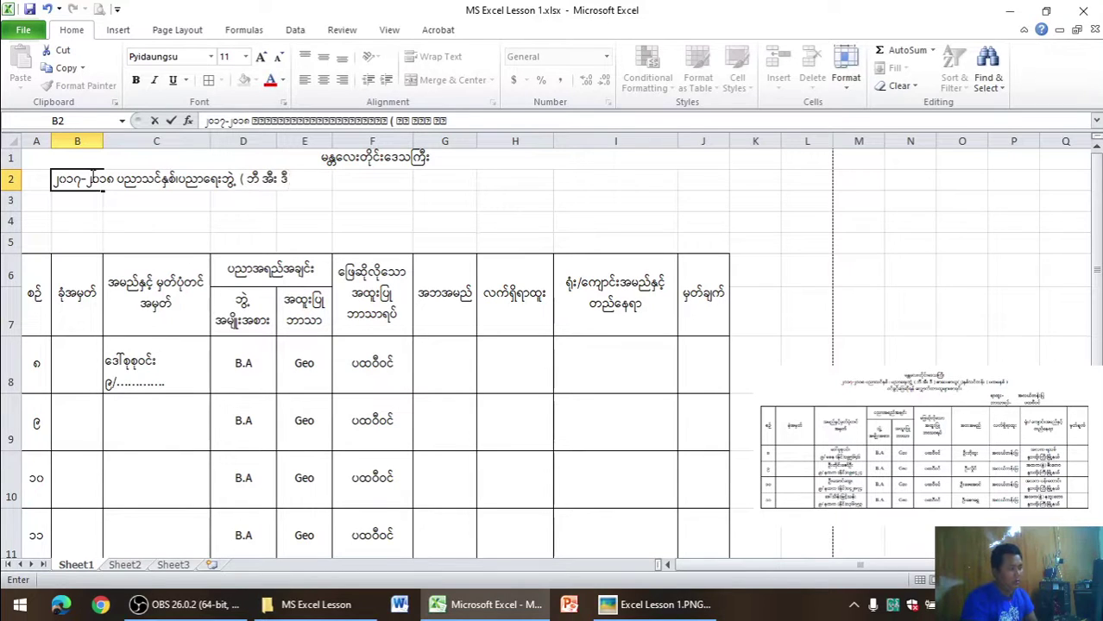
pyautogui.press('alt')
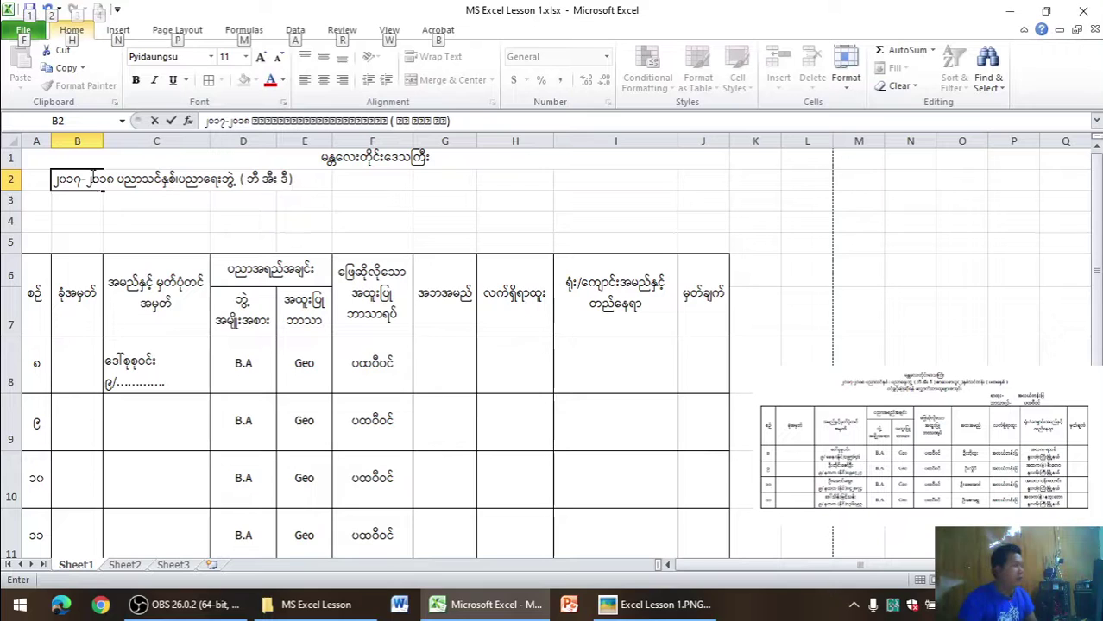
pyautogui.click(183, 31)
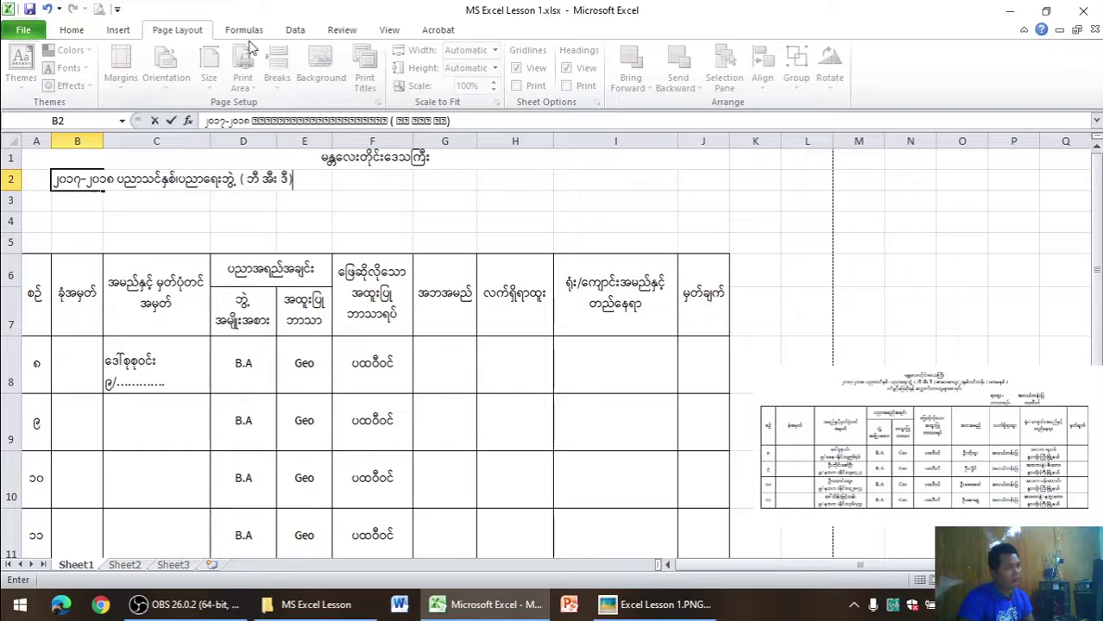
pyautogui.click(126, 36)
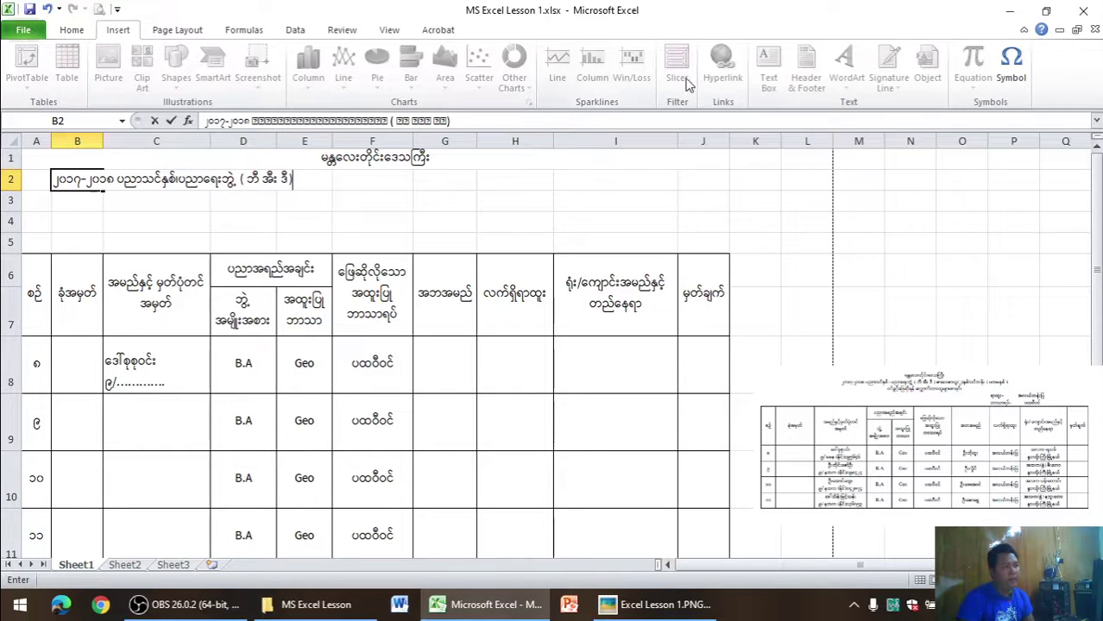
pyautogui.click(73, 31)
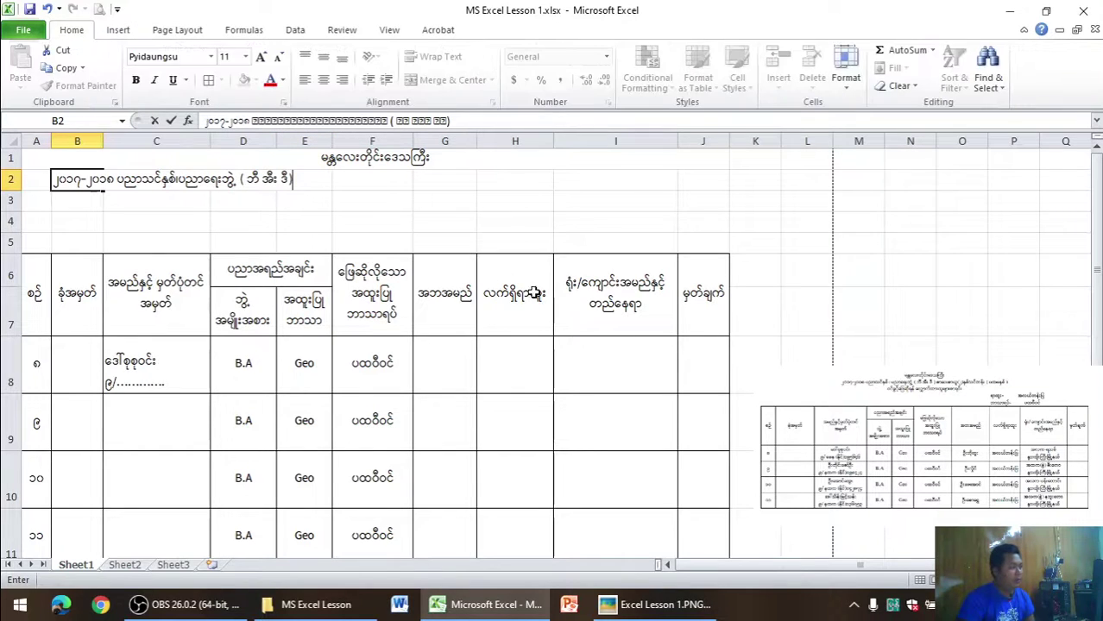
# - Finish the subtitle with the correspondence-course, first-year ending and commit it in B2
pyautogui.hotkey('alt', 'Tab')
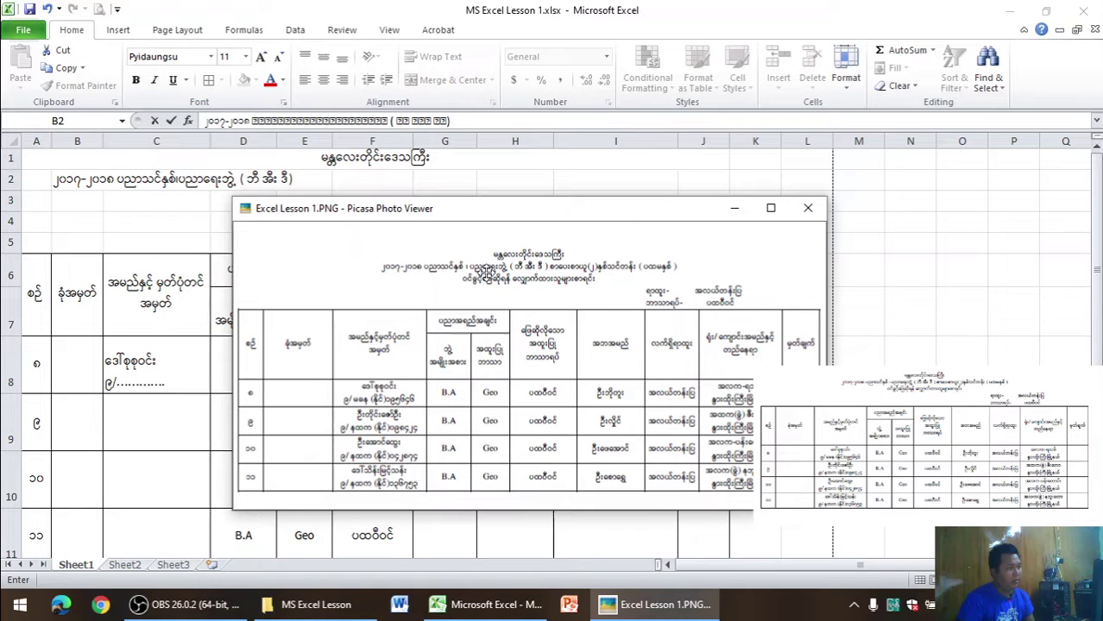
pyautogui.hotkey('alt', 'Tab')
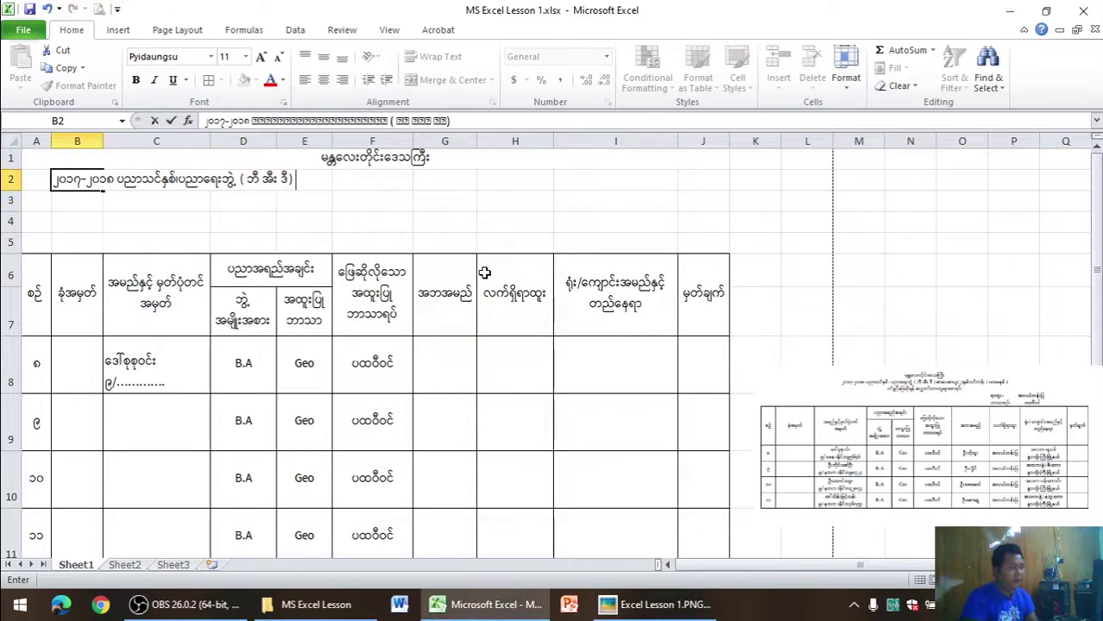
pyautogui.write(' စာပေ')
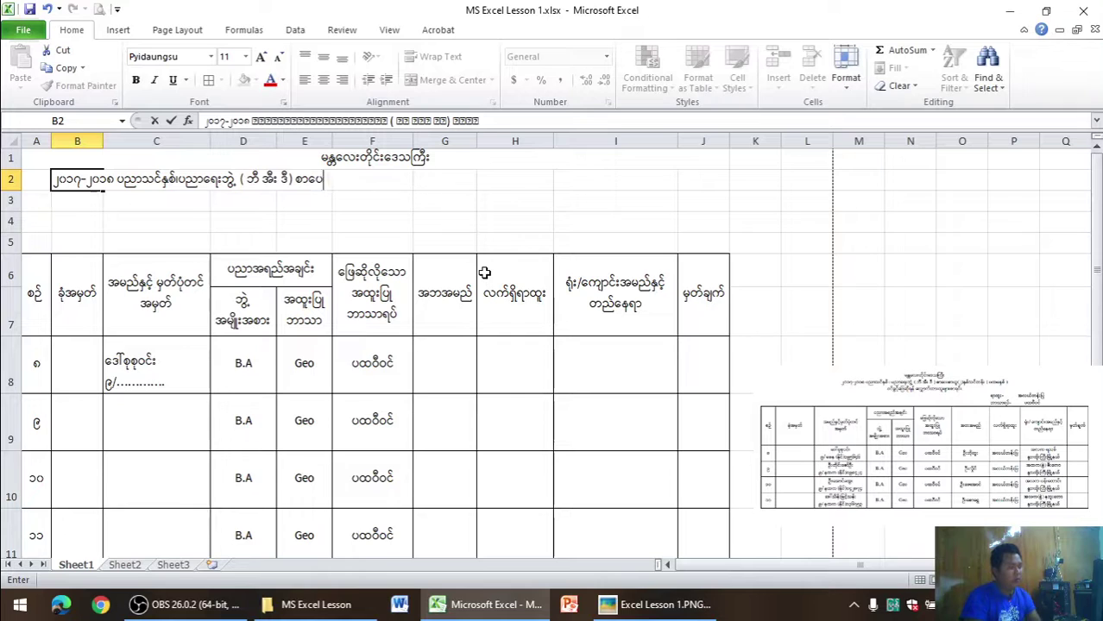
pyautogui.write('းစ')
pyautogui.write('ာယူ')
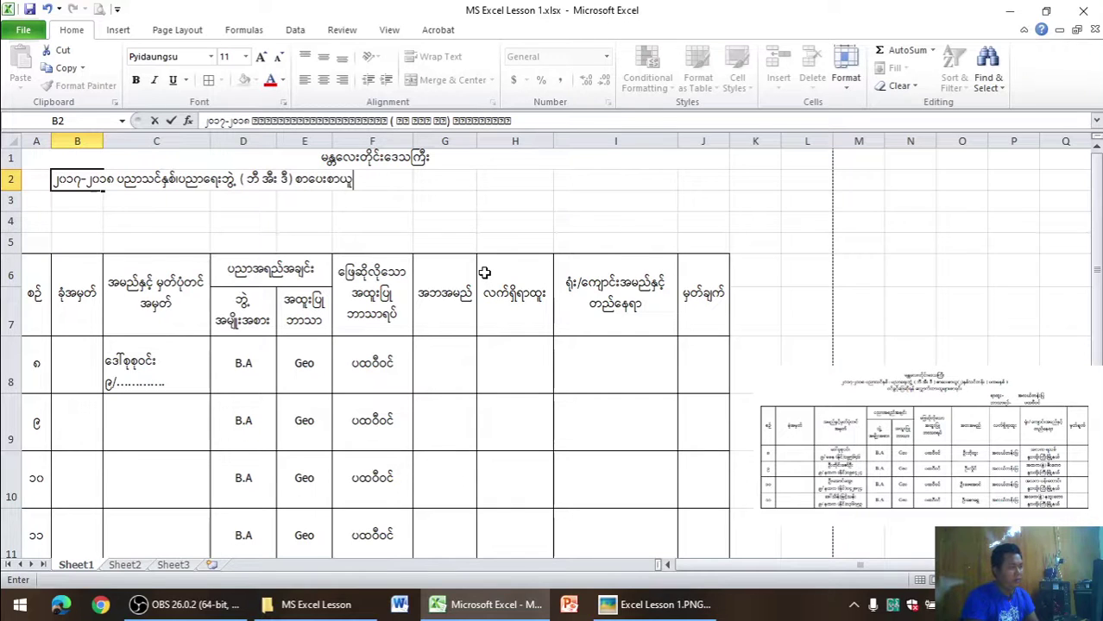
pyautogui.write('က')
pyautogui.write('စ')
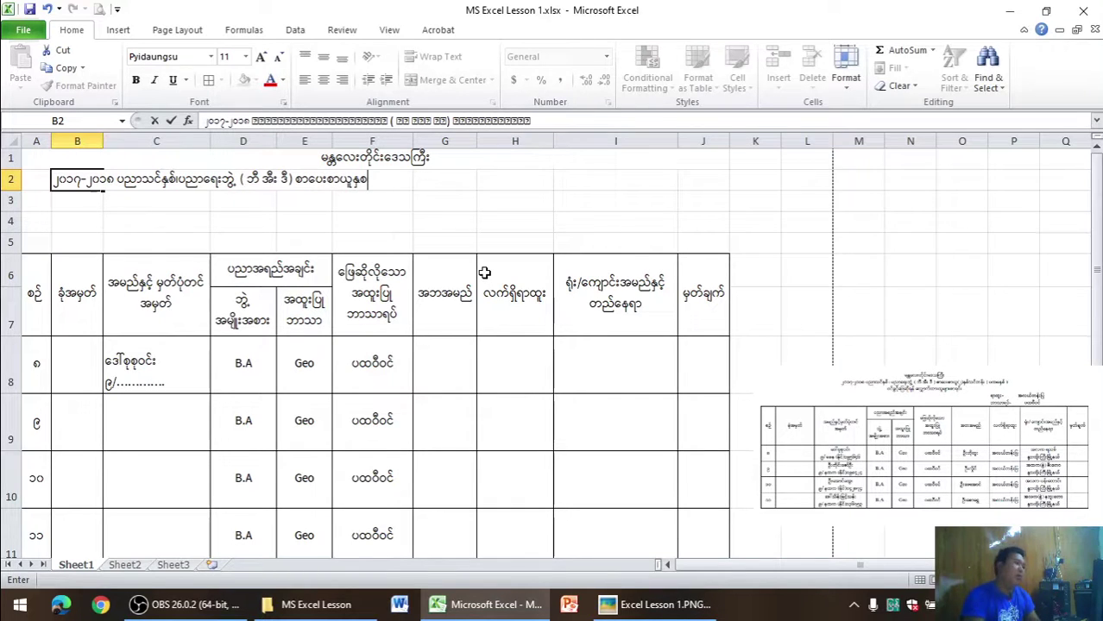
pyautogui.write('်နေ')
pyautogui.press('BackSpace')
pyautogui.press('BackSpace')
pyautogui.press('BackSpace')
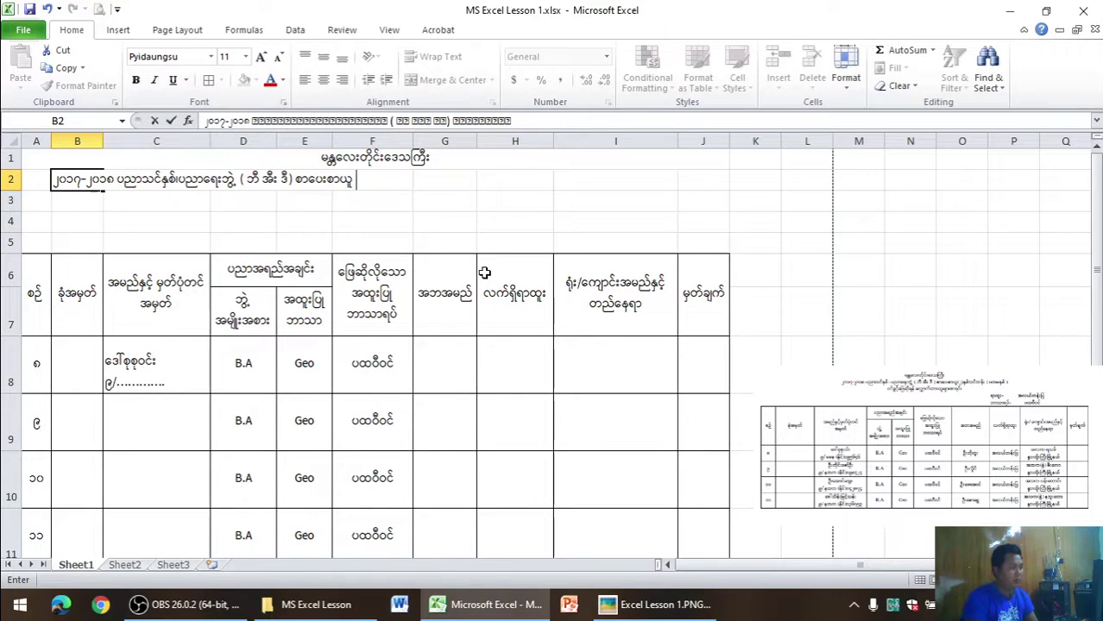
pyautogui.write('၂ နှစ်')
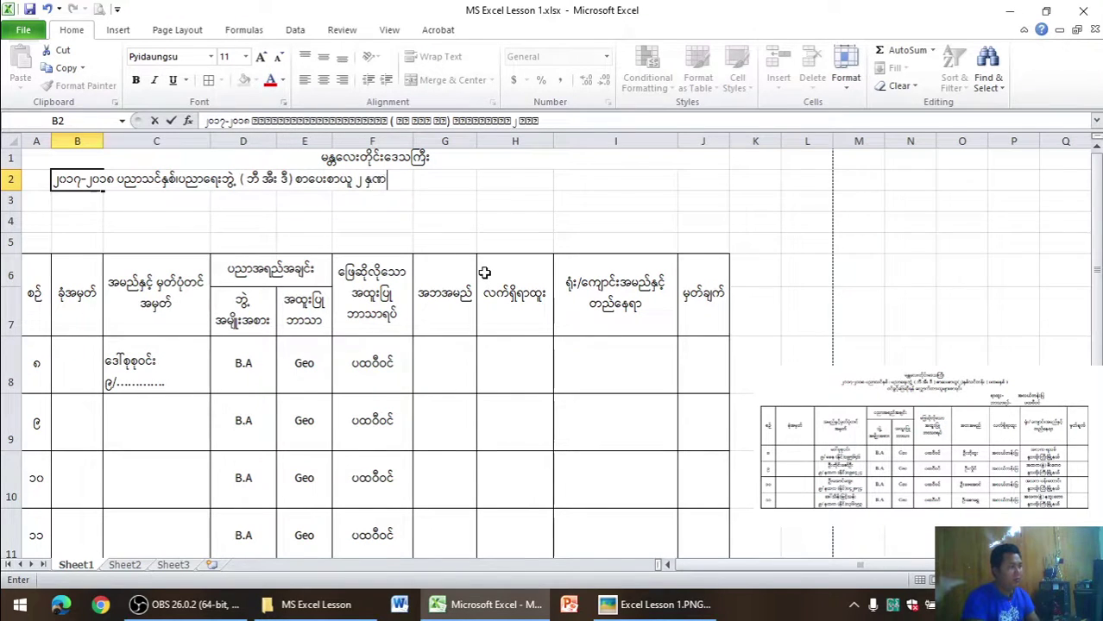
pyautogui.write('်သင်နှ')
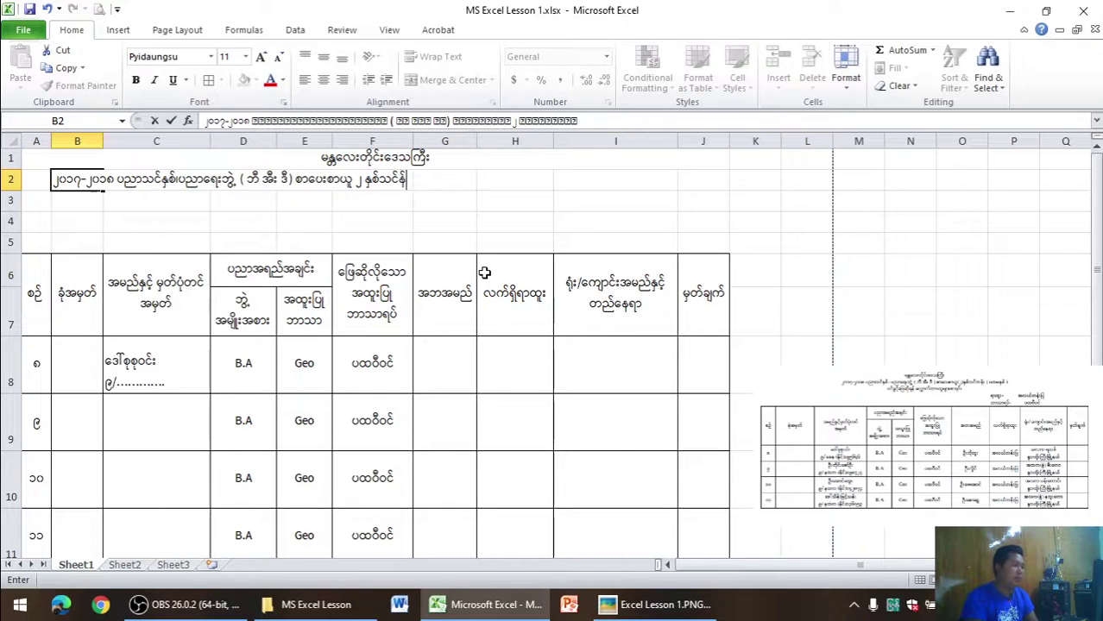
pyautogui.press('BackSpace')
pyautogui.press('BackSpace')
pyautogui.write('တန်')
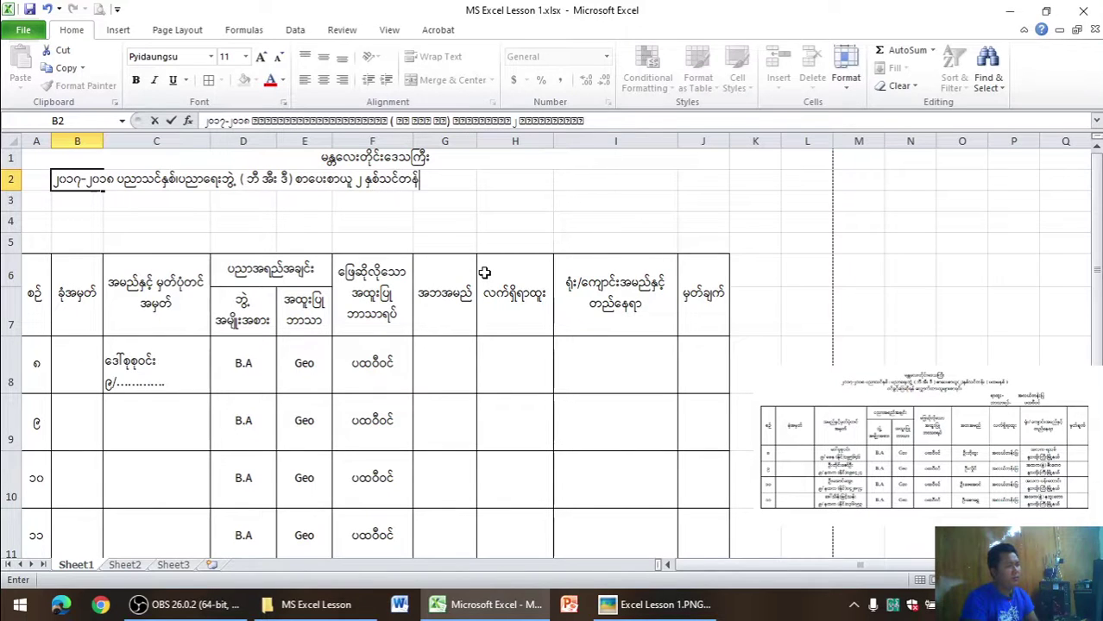
pyautogui.write('း ')
pyautogui.write('ပထ')
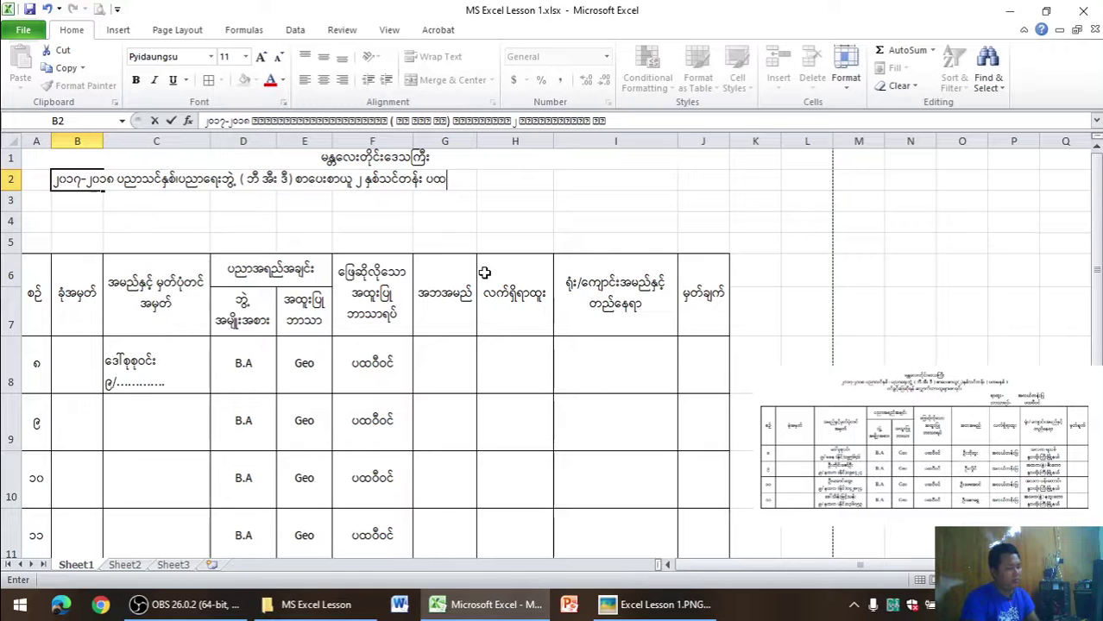
pyautogui.write('မနှစ်')
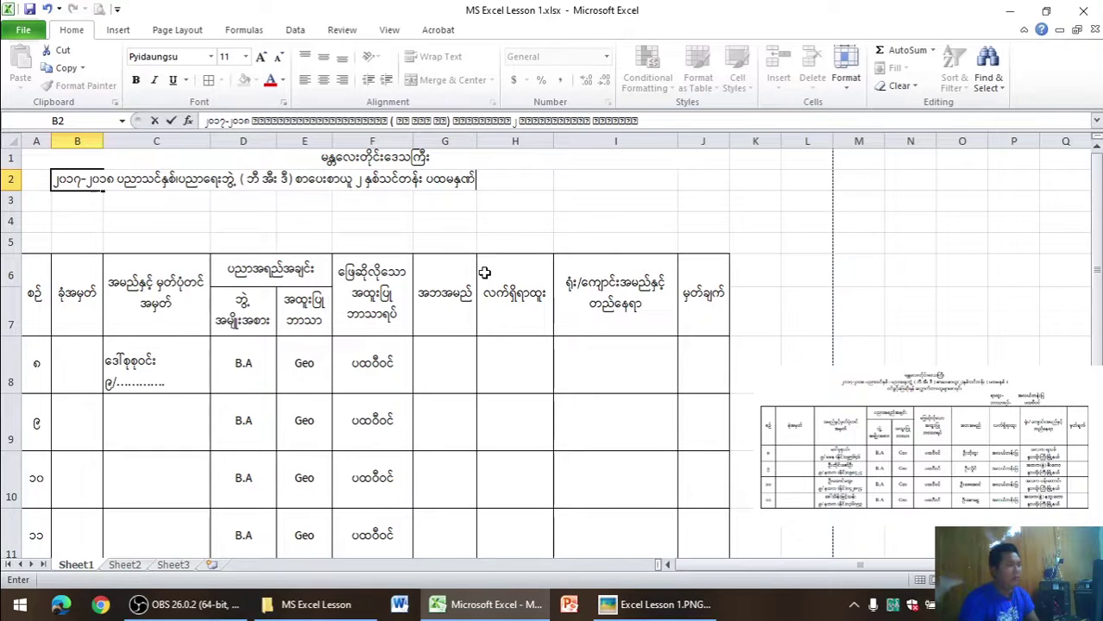
pyautogui.press('BackSpace')
pyautogui.press('BackSpace')
pyautogui.write('စ်')
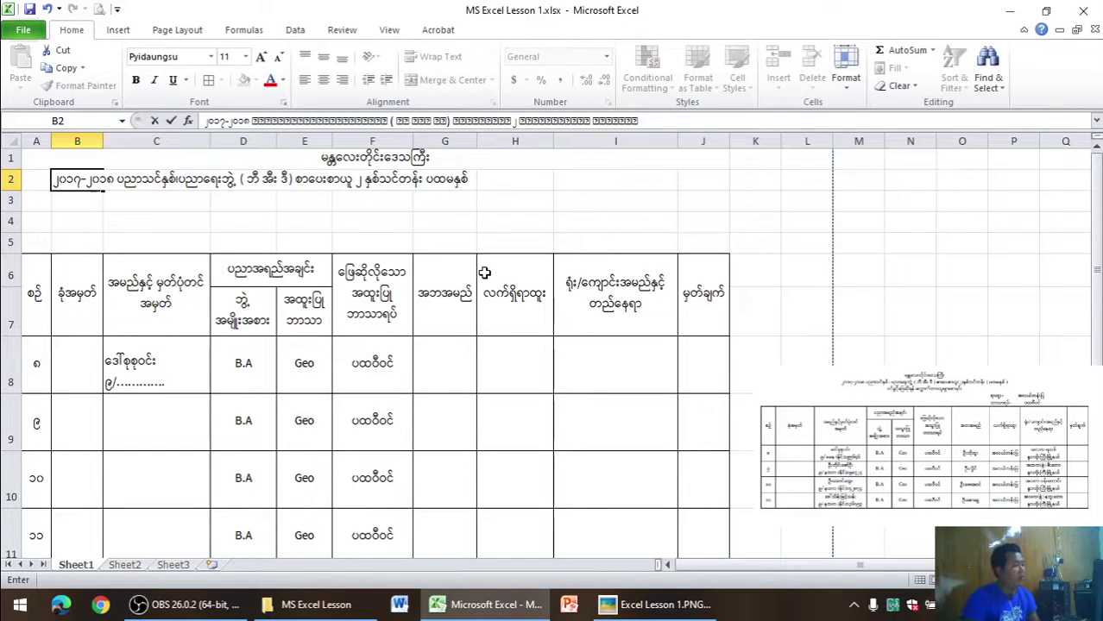
pyautogui.click(489, 249)
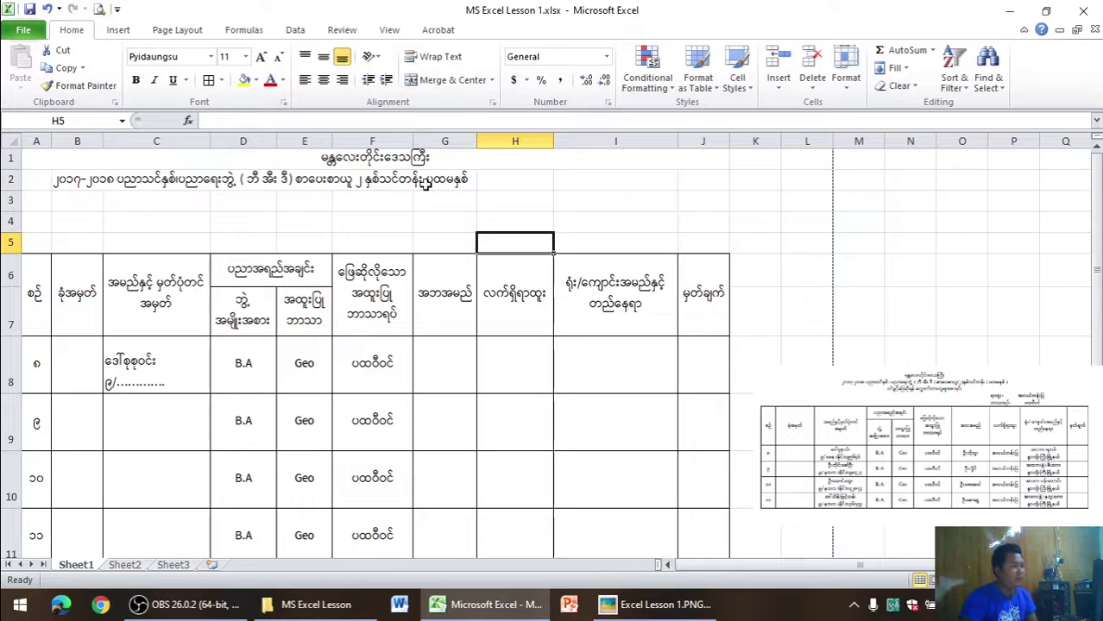
# - Check the cells beside the subtitle, confirming G2 holds no text
pyautogui.click(466, 184)
pyautogui.click(512, 197)
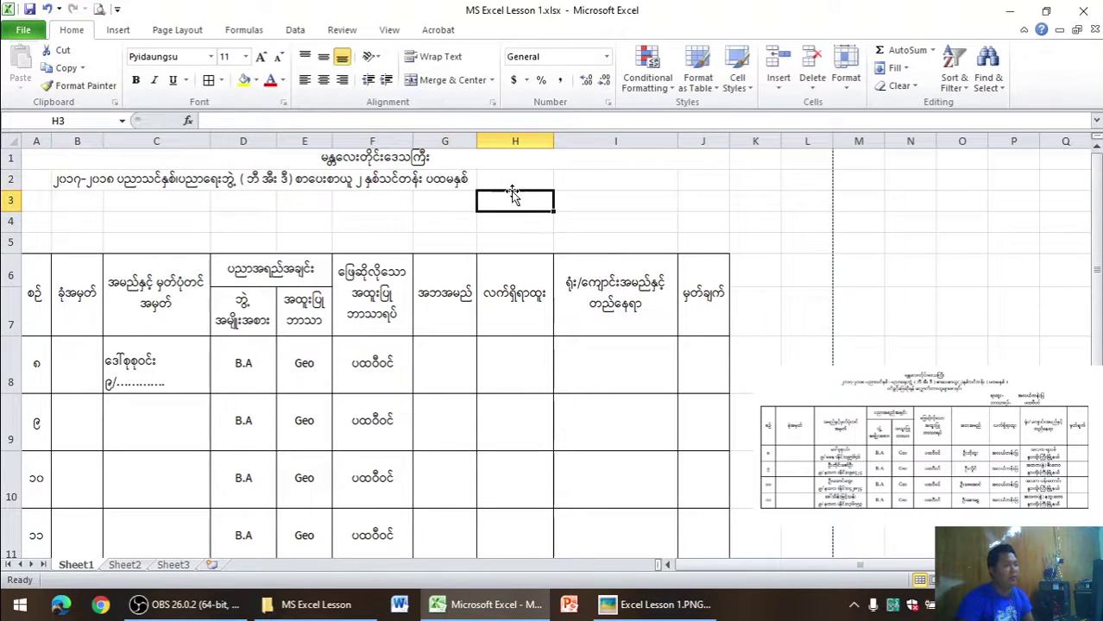
pyautogui.moveTo(483, 159); pyautogui.dragTo(473, 180)
pyautogui.click(476, 183)
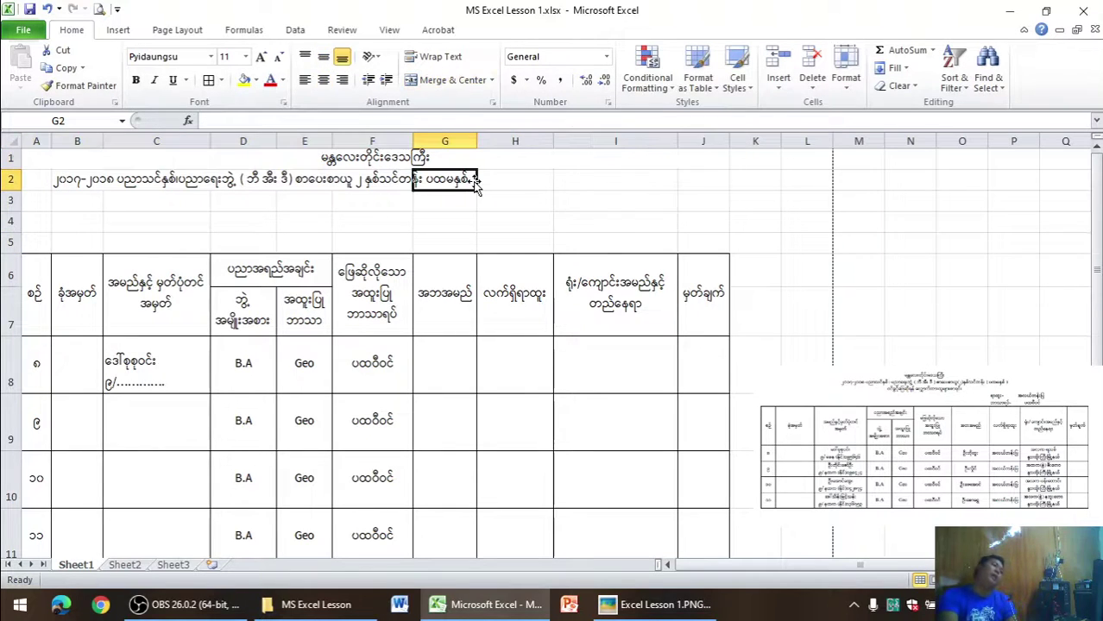
pyautogui.doubleClick(471, 178)
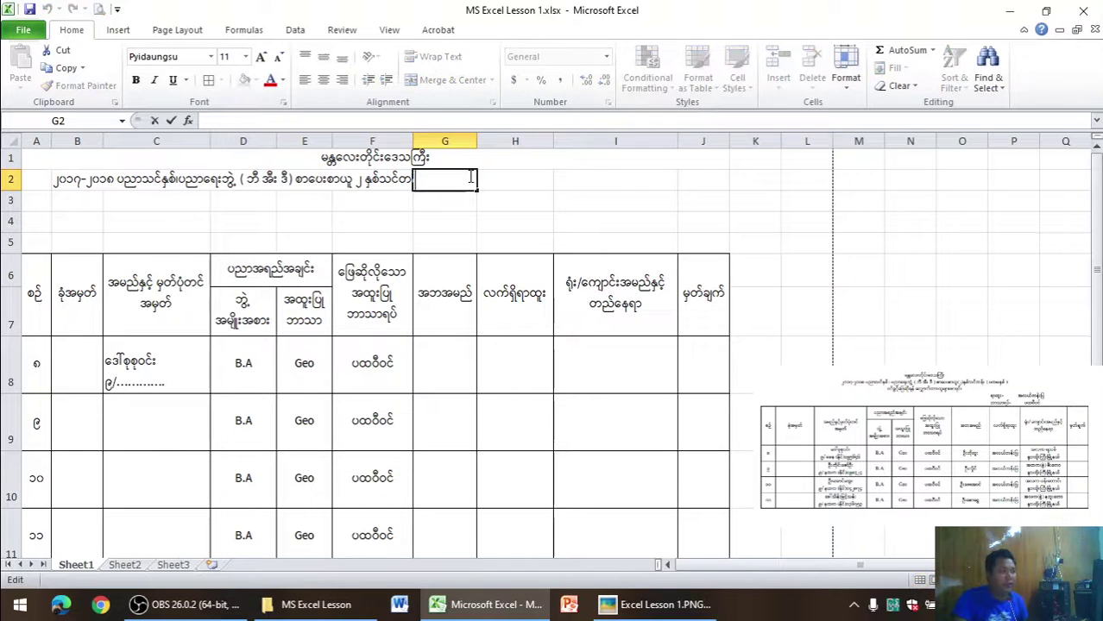
pyautogui.press('Return')
# - Merge and middle-centre the subtitle across A2:J2, then compare with the reference picture
pyautogui.moveTo(39, 179)
pyautogui.mouseDown()
pyautogui.moveTo(352, 196)
pyautogui.moveTo(717, 179)
pyautogui.mouseUp()
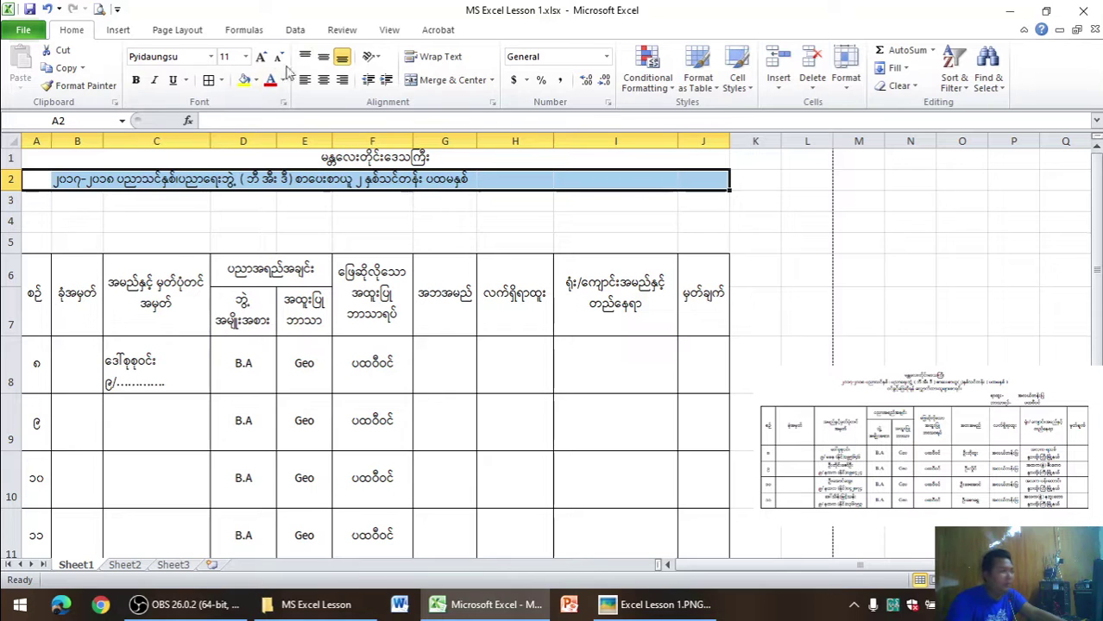
pyautogui.click(324, 56)
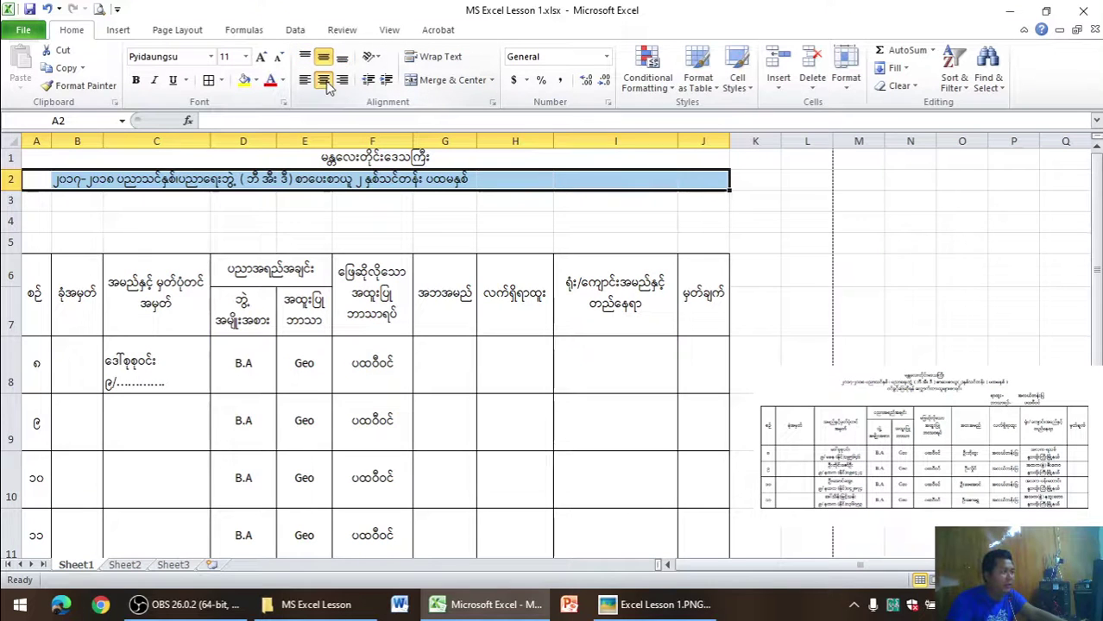
pyautogui.click(323, 79)
pyautogui.click(445, 79)
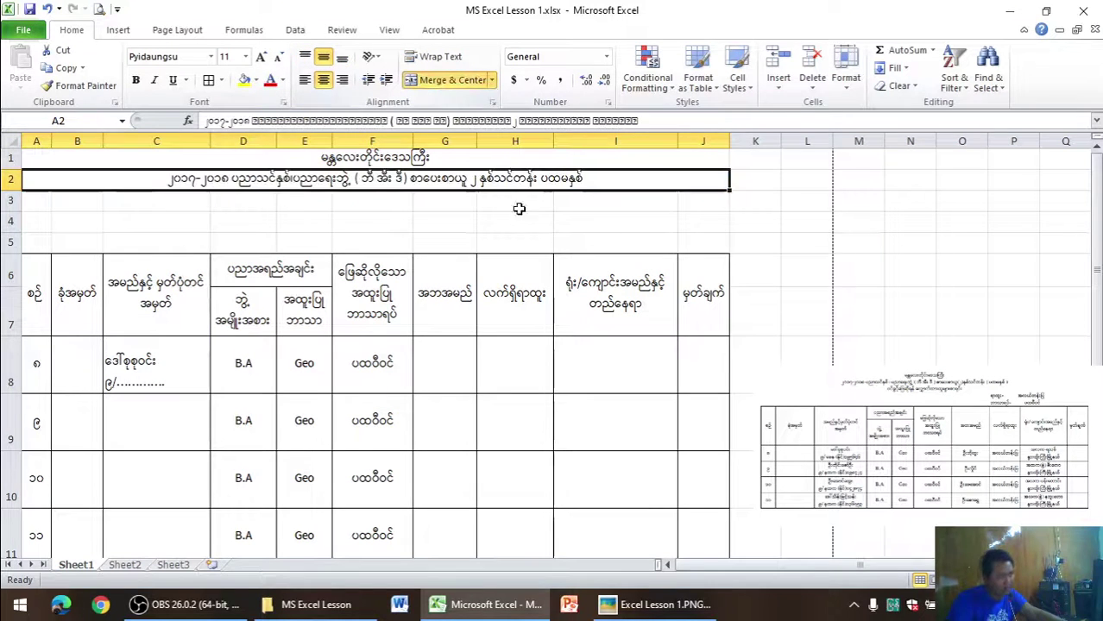
pyautogui.doubleClick(596, 178)
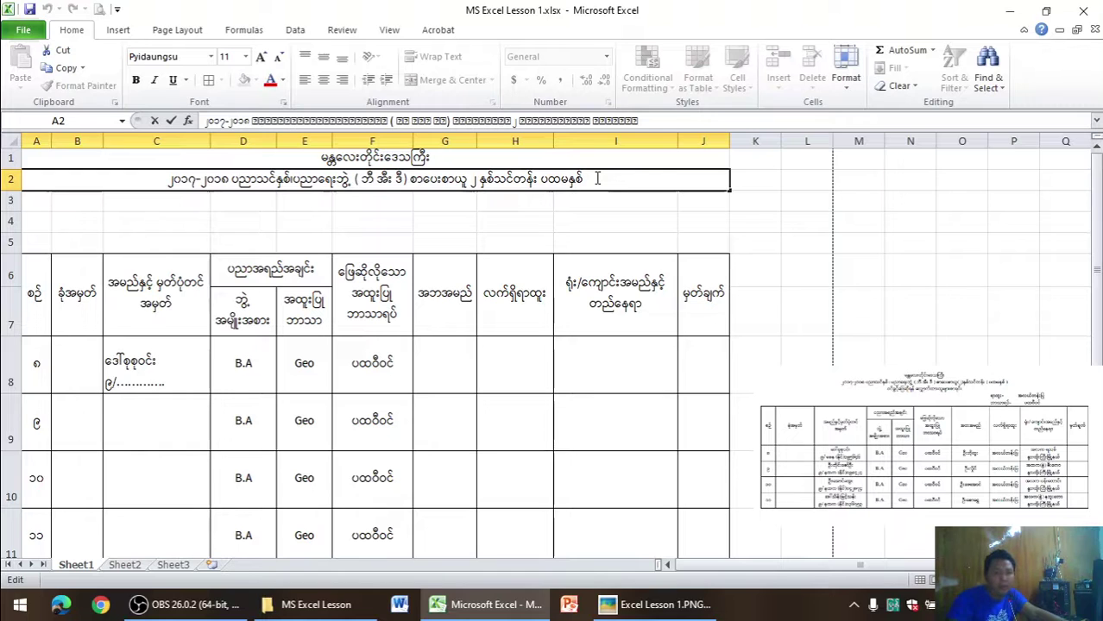
pyautogui.click(617, 207)
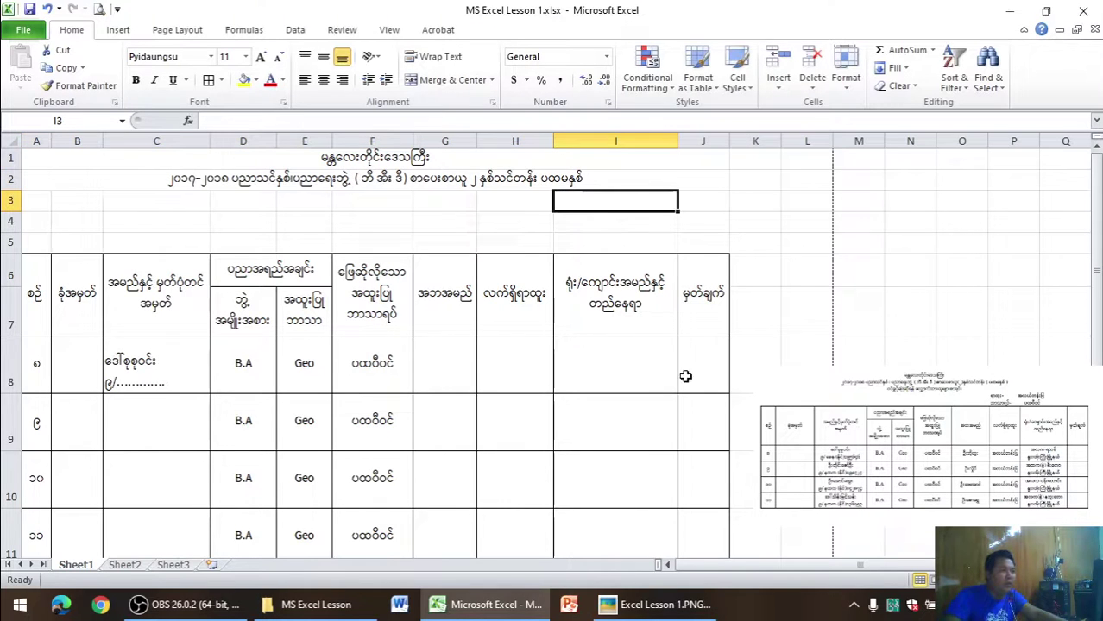
pyautogui.click(660, 604)
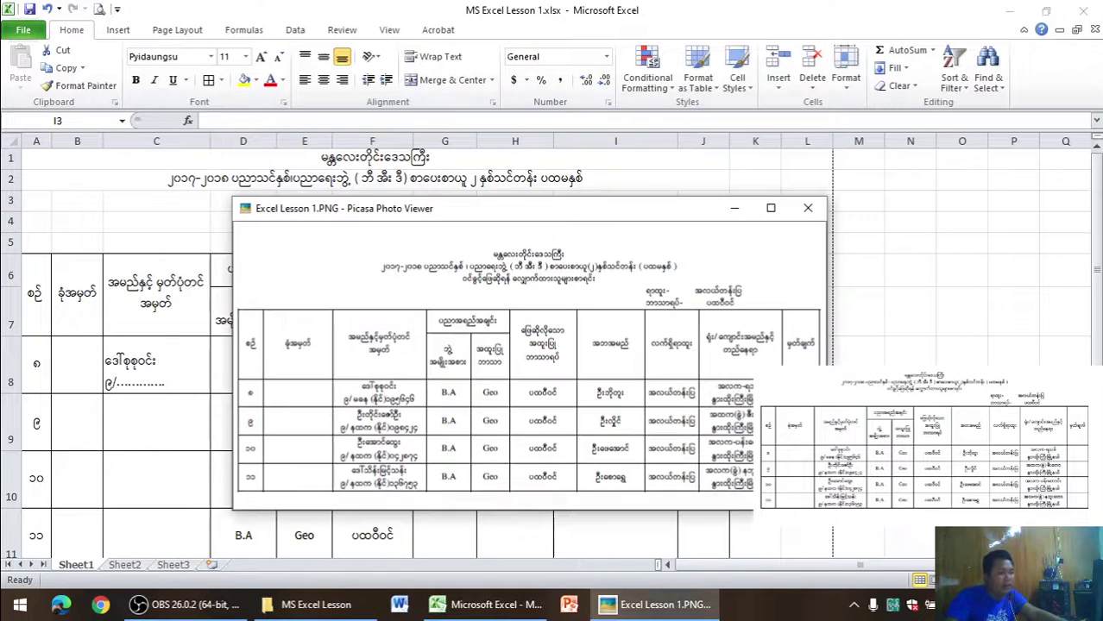
pyautogui.click(734, 208)
# - Enter ရာထူး in I4 and ဘာသာရပ် in I5, then preview the sheet for printing
pyautogui.click(572, 219)
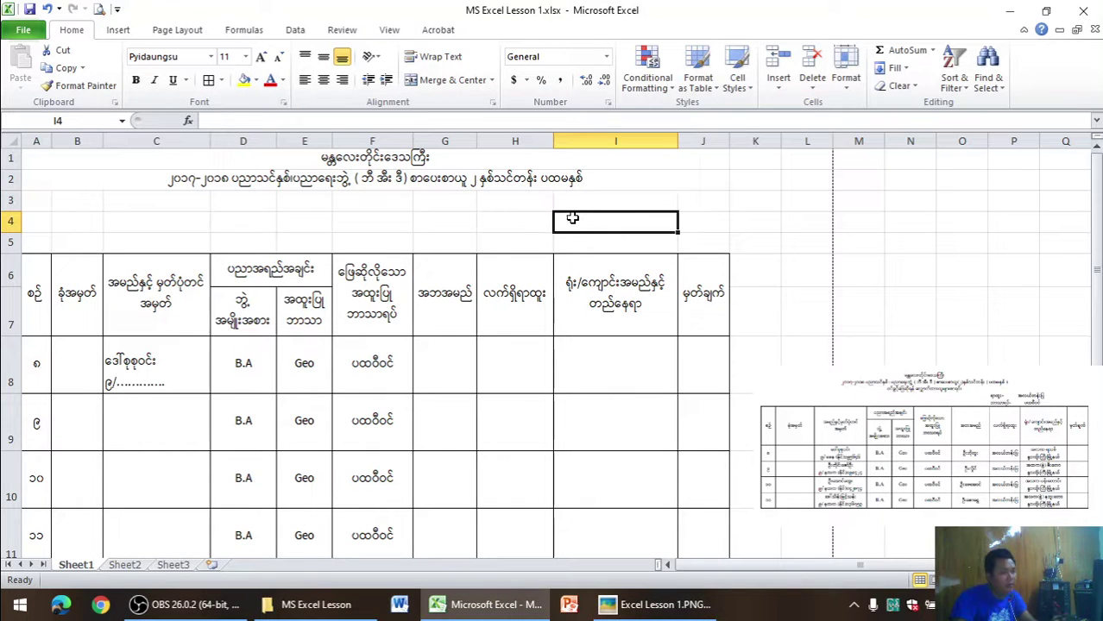
pyautogui.write('ရာ')
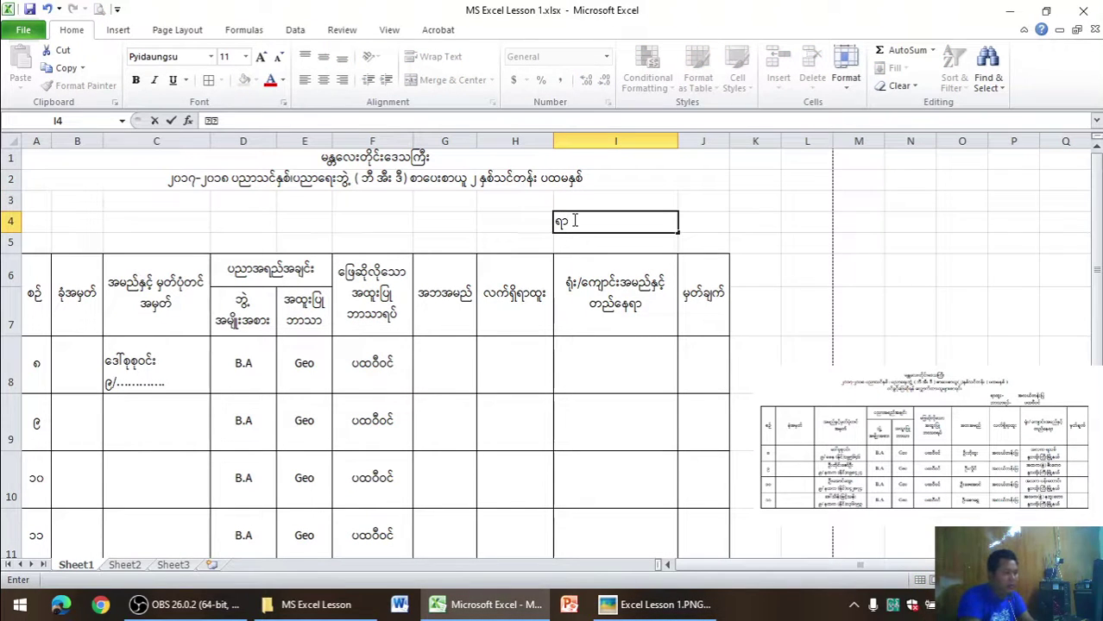
pyautogui.write('ထူး')
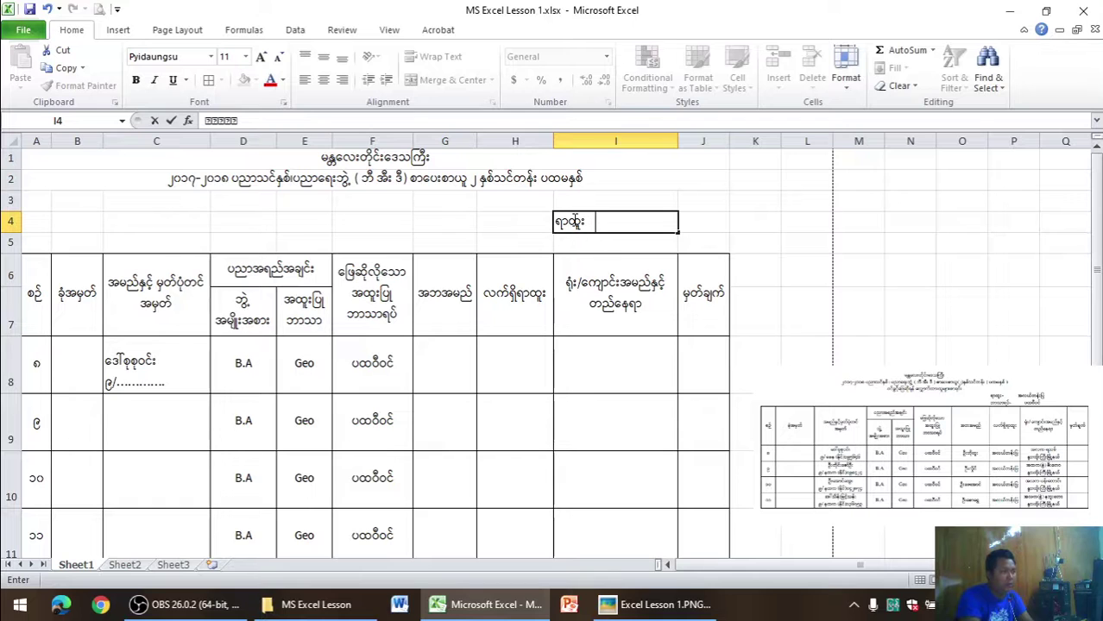
pyautogui.press('Return')
pyautogui.click(660, 608)
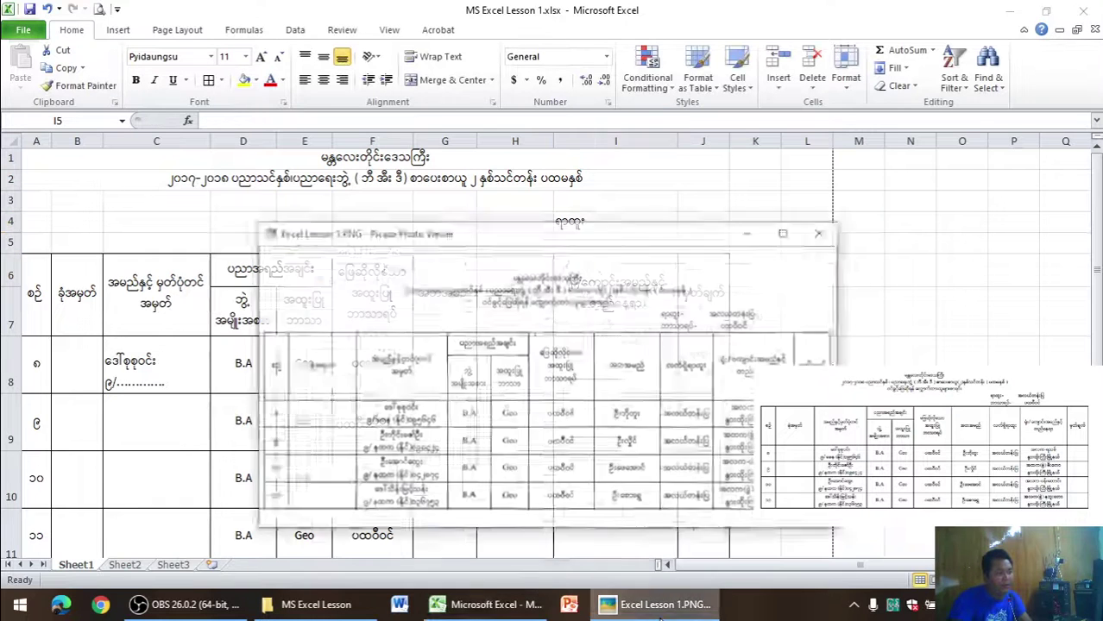
pyautogui.click(660, 613)
pyautogui.write('ဘ')
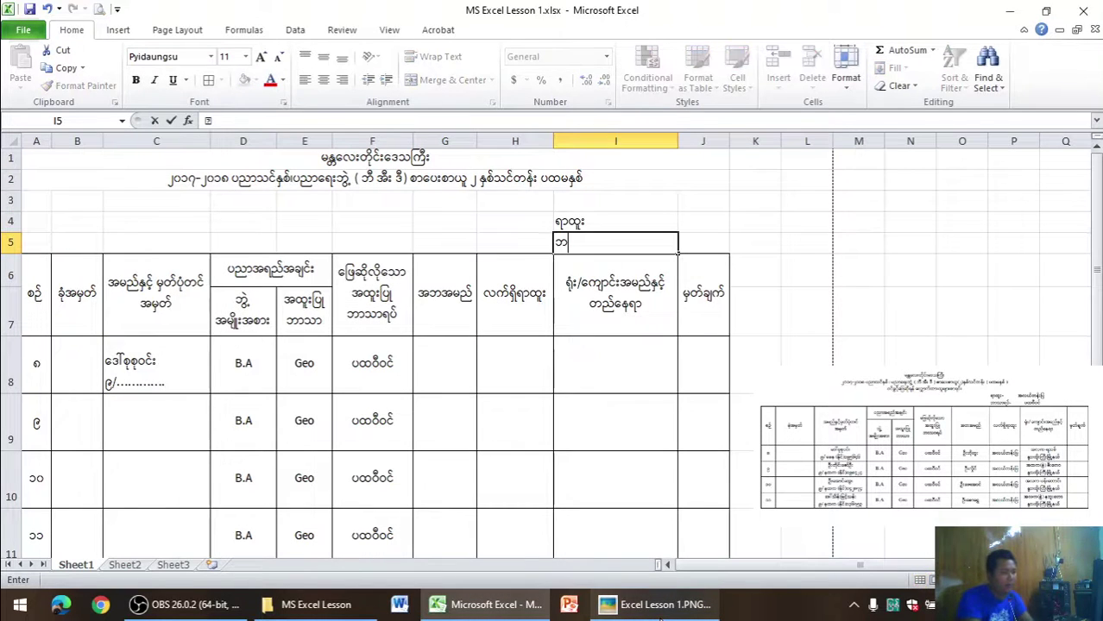
pyautogui.write('ာသာရပ်')
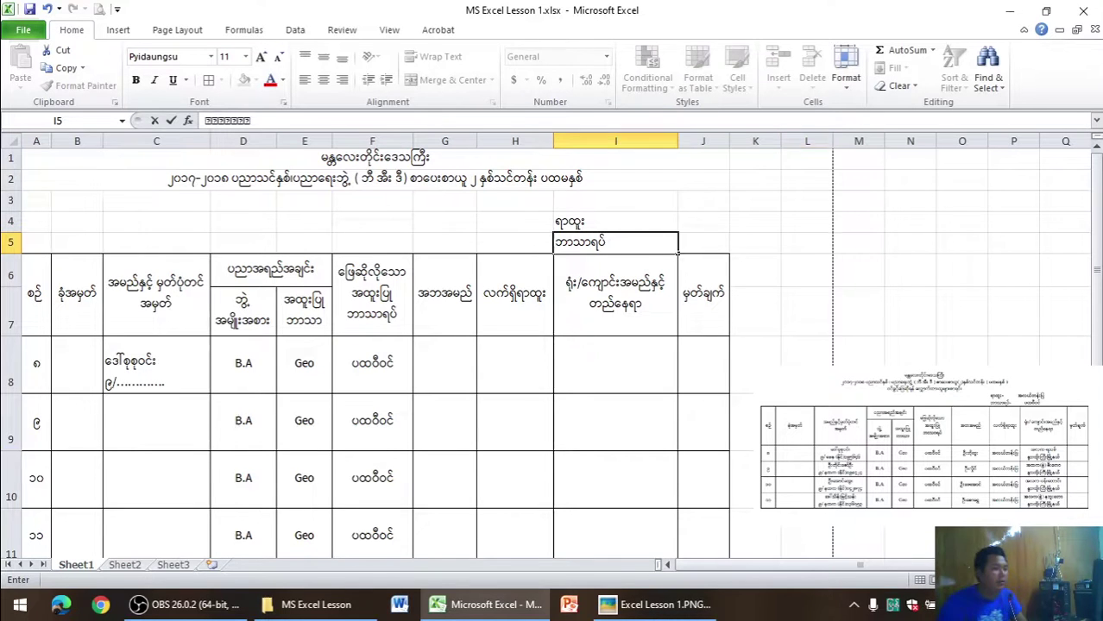
pyautogui.click(806, 483)
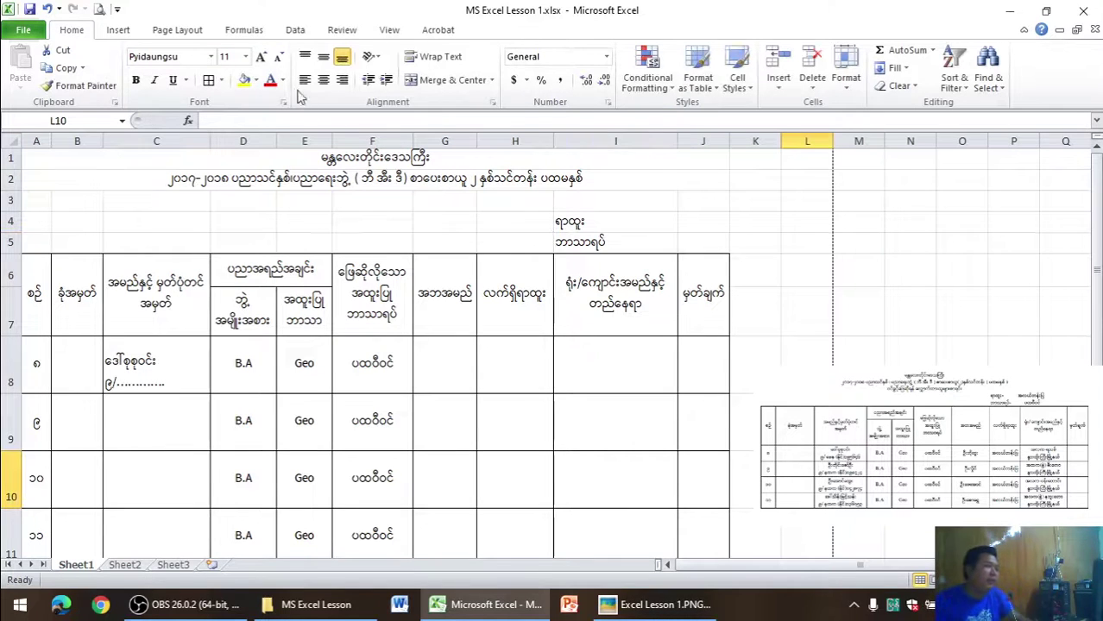
pyautogui.click(100, 10)
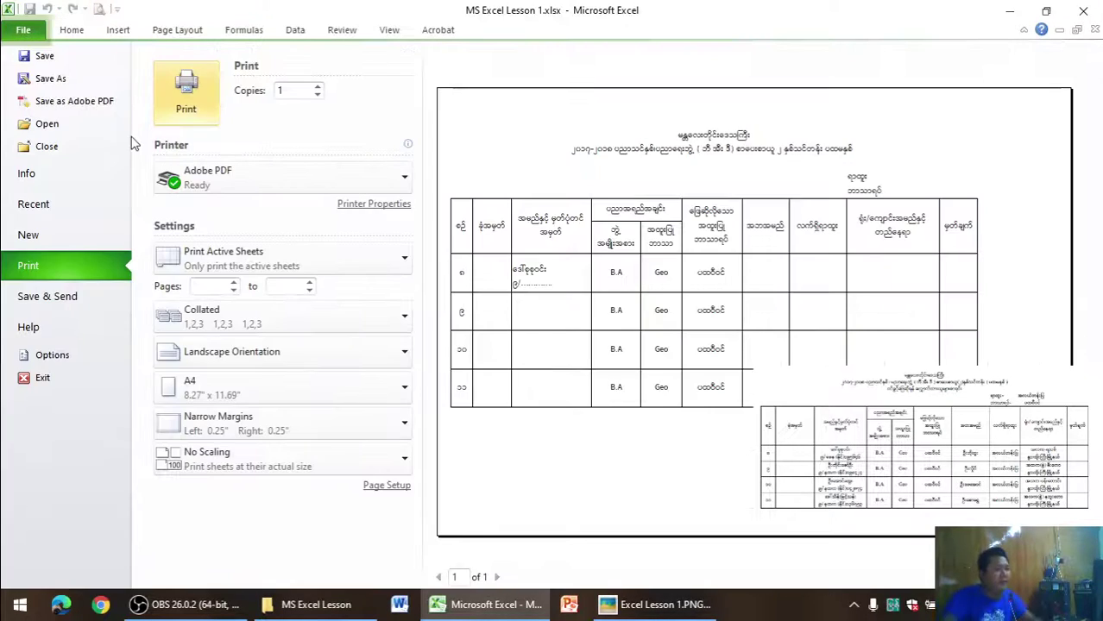